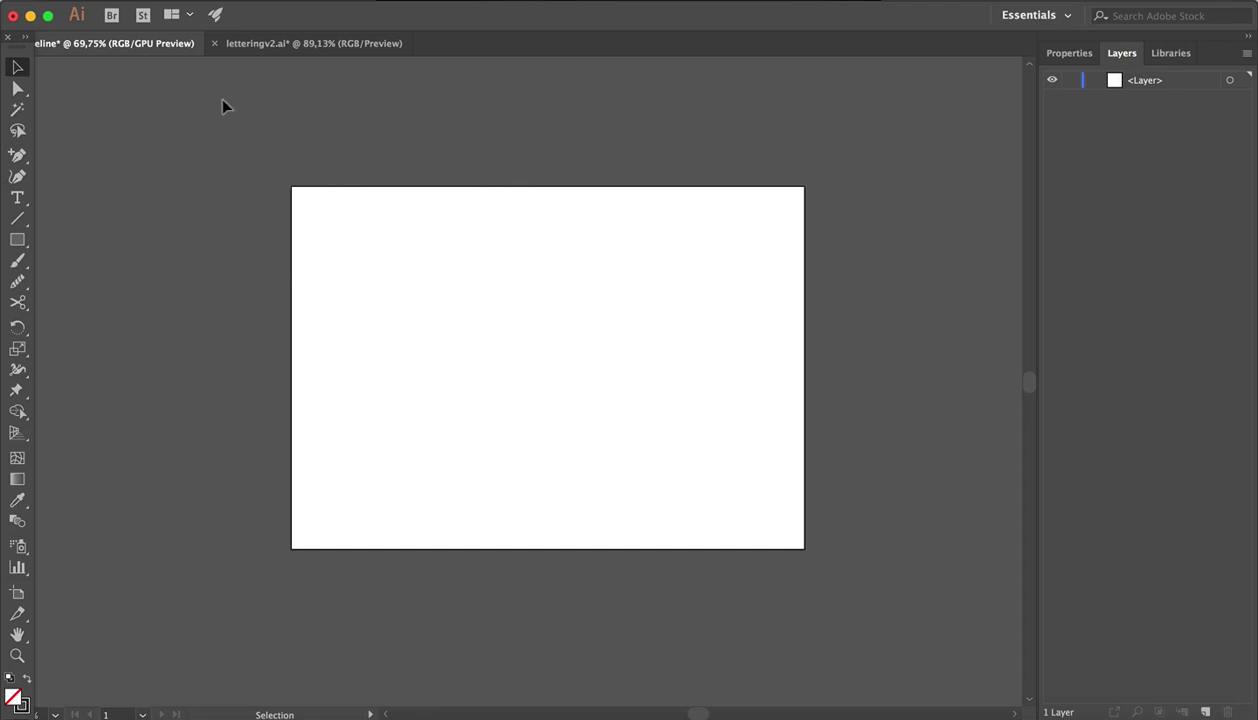
Place Aischets.JPG from the DEX one line design for cosmetics folder into the document as a linked template.
click(152, 0)
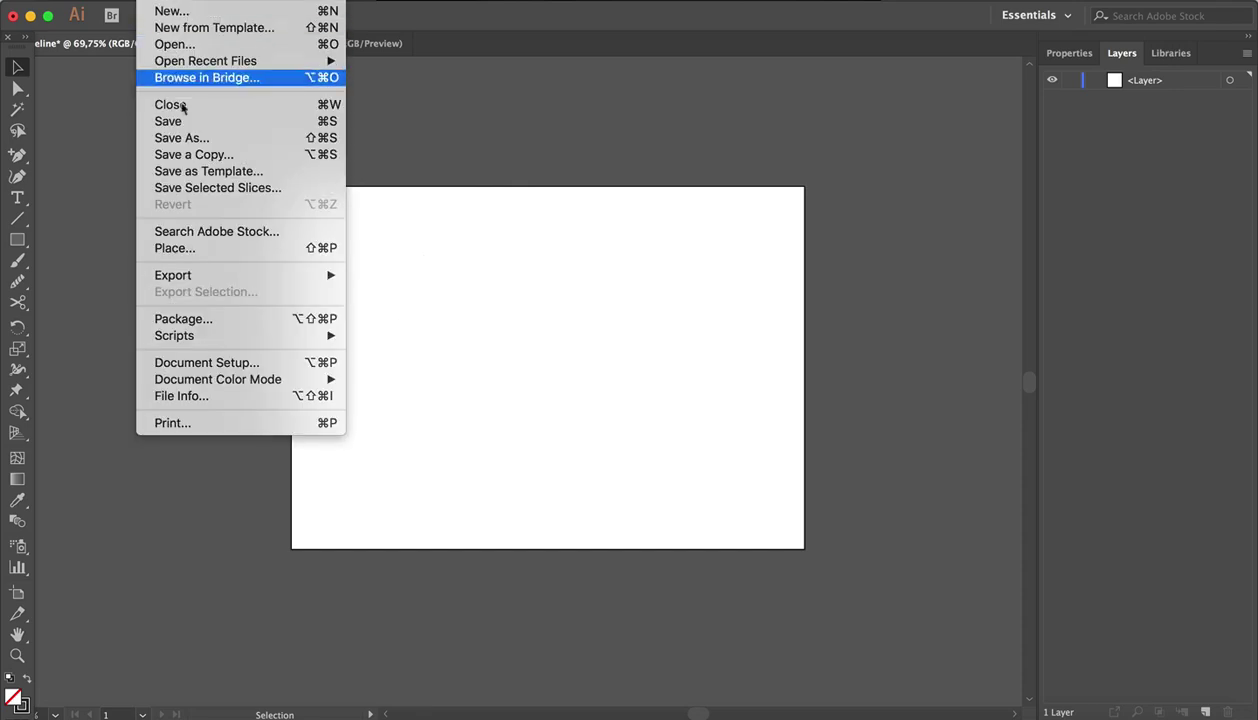
click(202, 252)
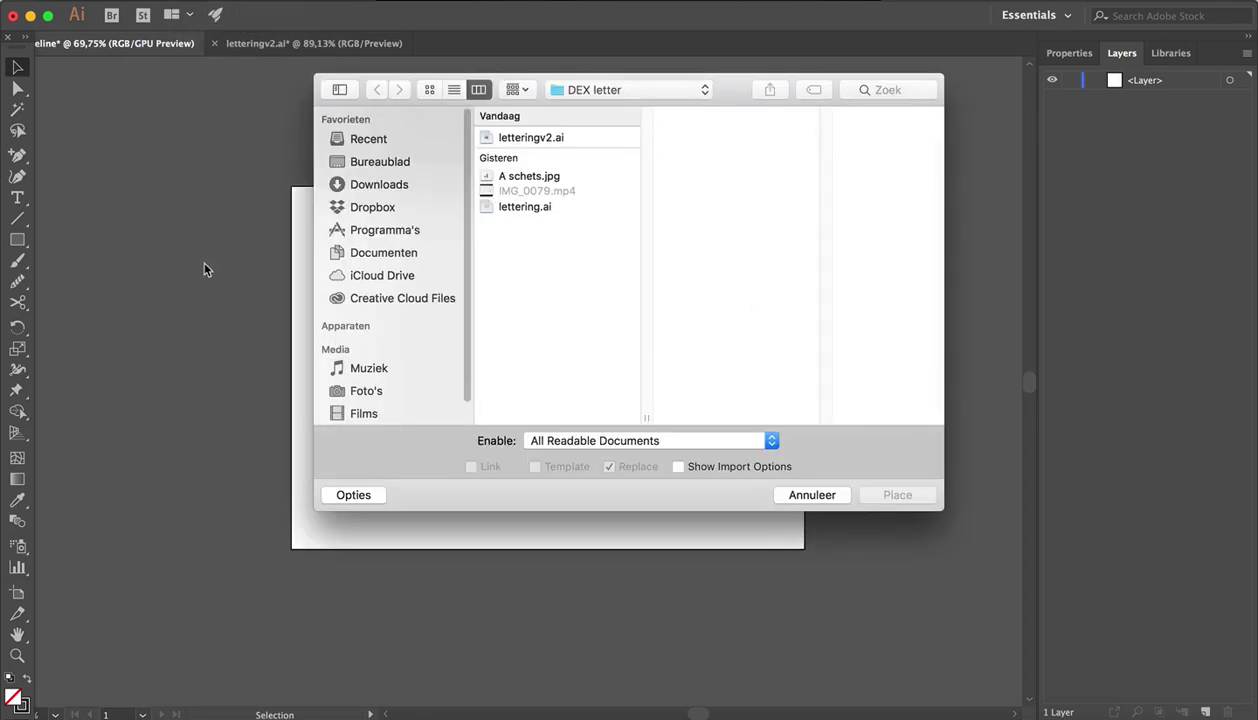
click(612, 90)
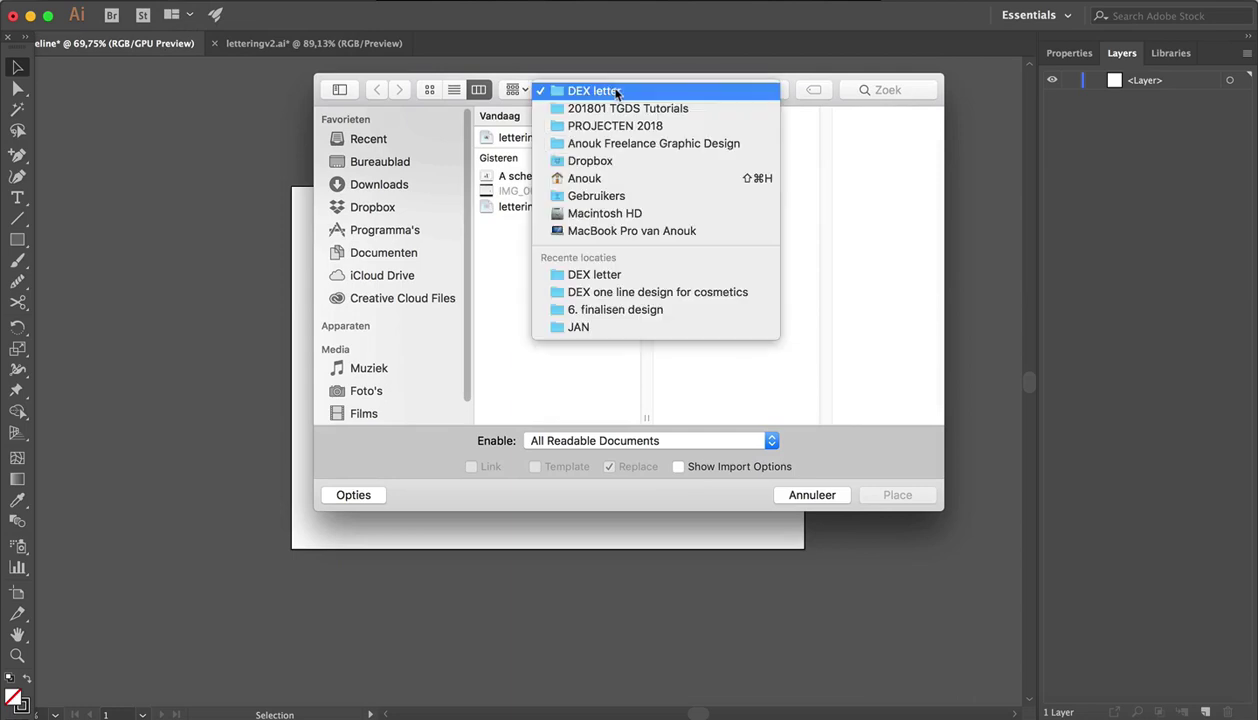
click(615, 292)
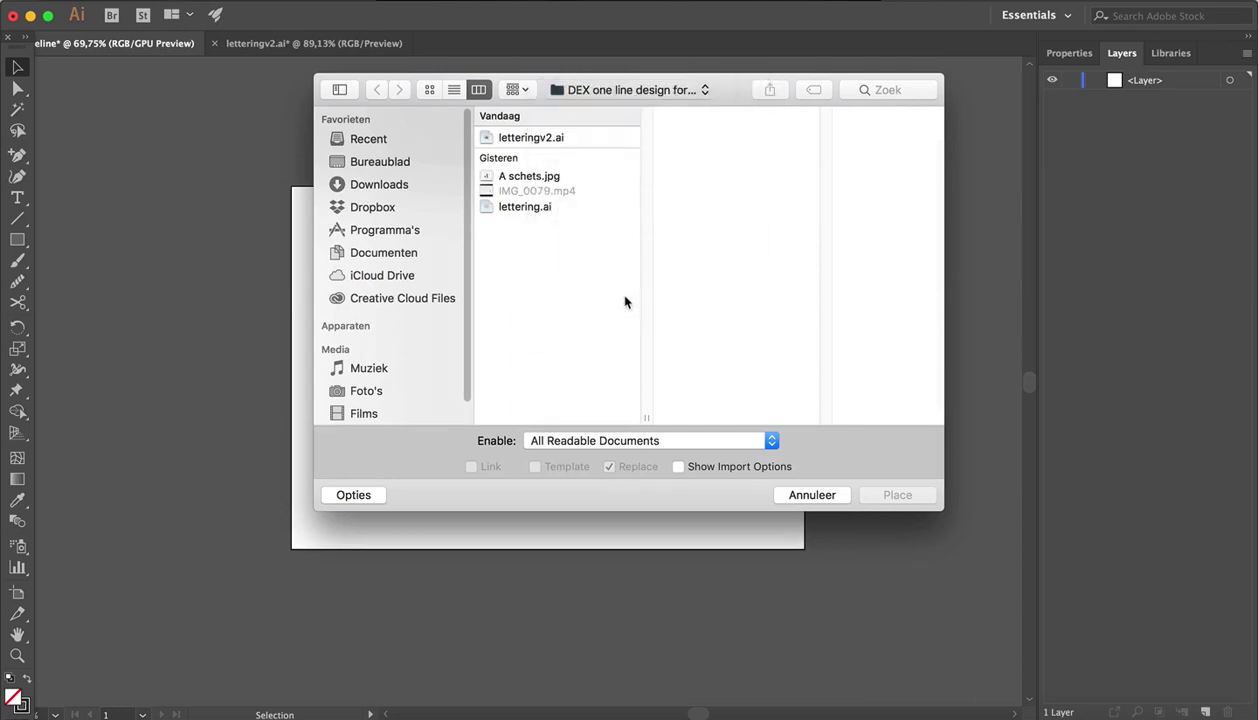
click(822, 258)
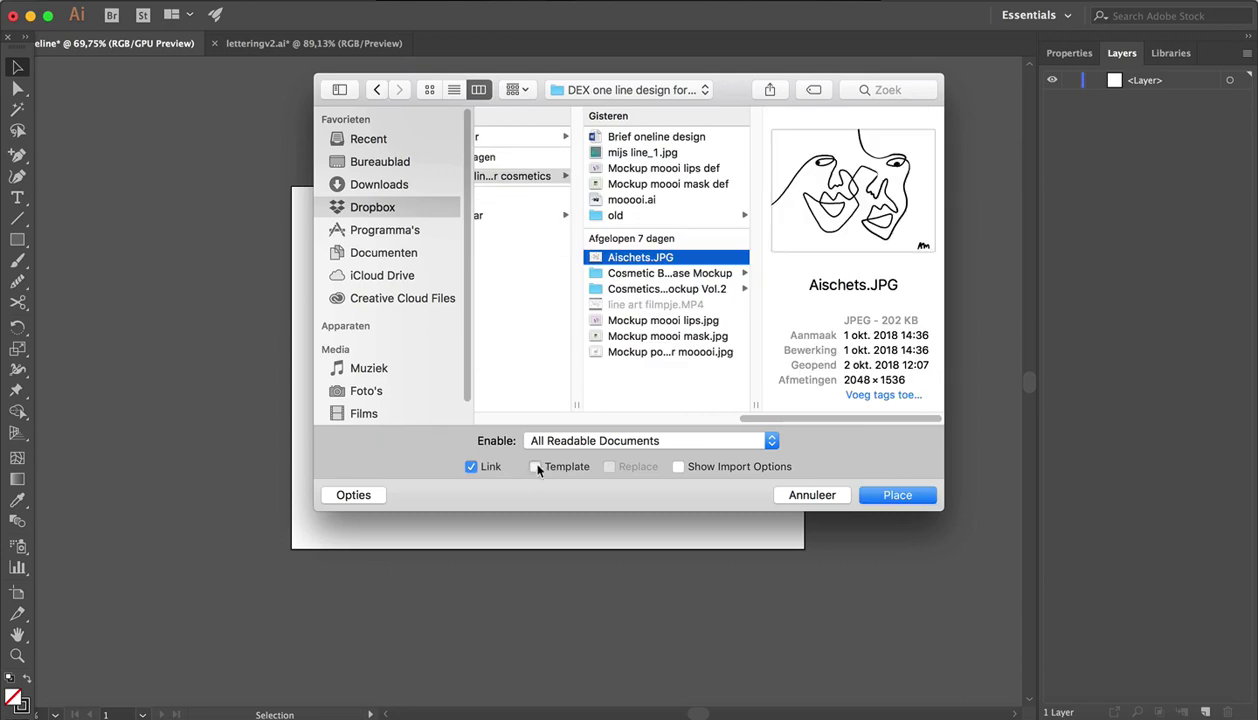
click(536, 467)
click(912, 497)
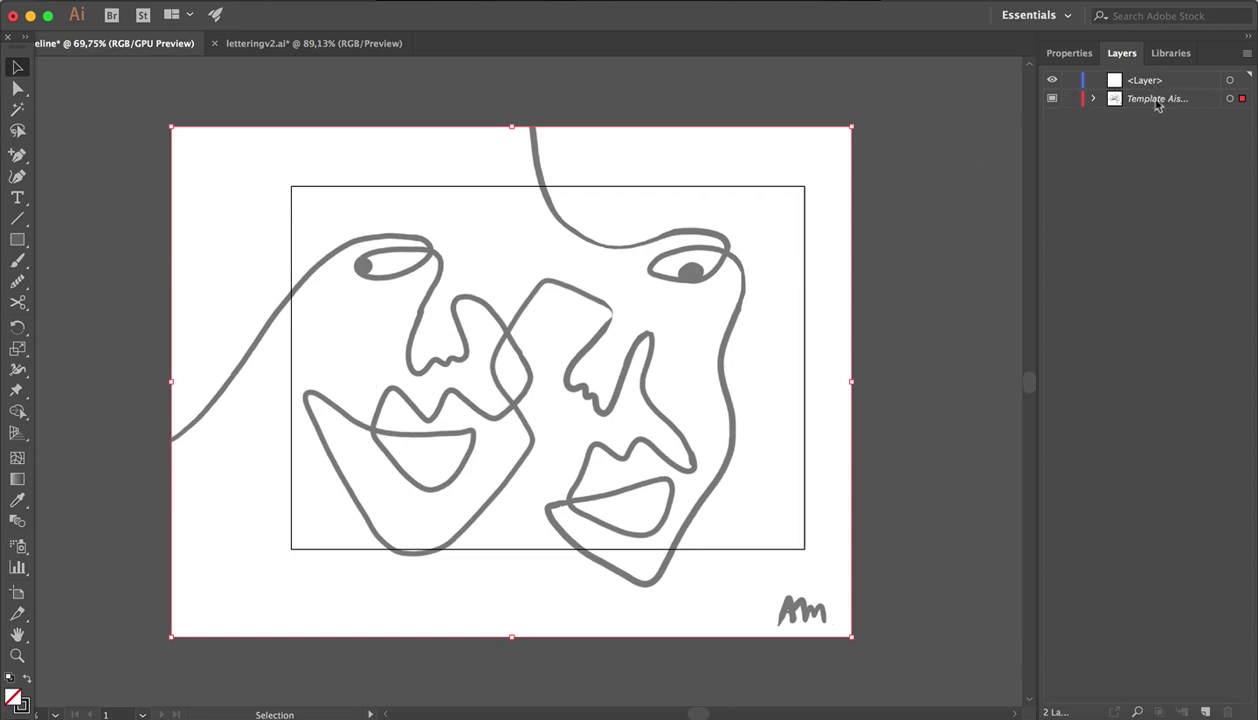
Unlock the template layer, scale the sketch down proportionally to fit the artboard, and align it with the artboard's upper-left corner.
click(1073, 99)
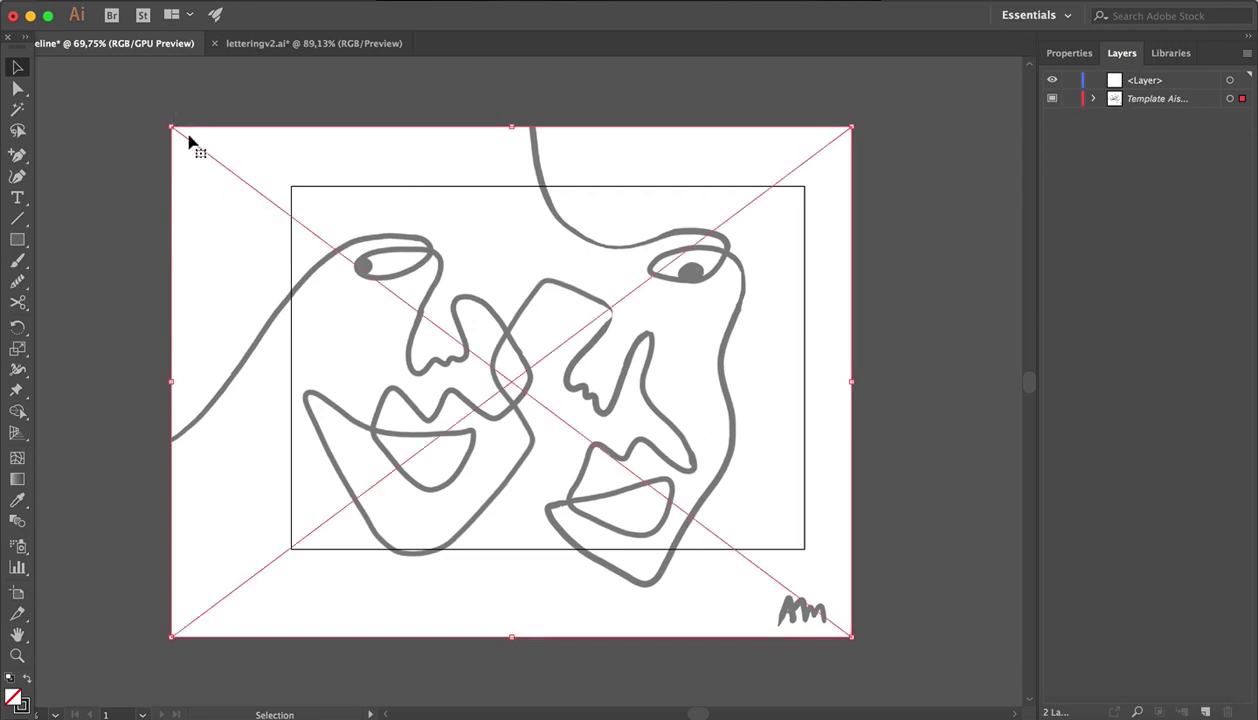
drag(171, 127, 295, 212)
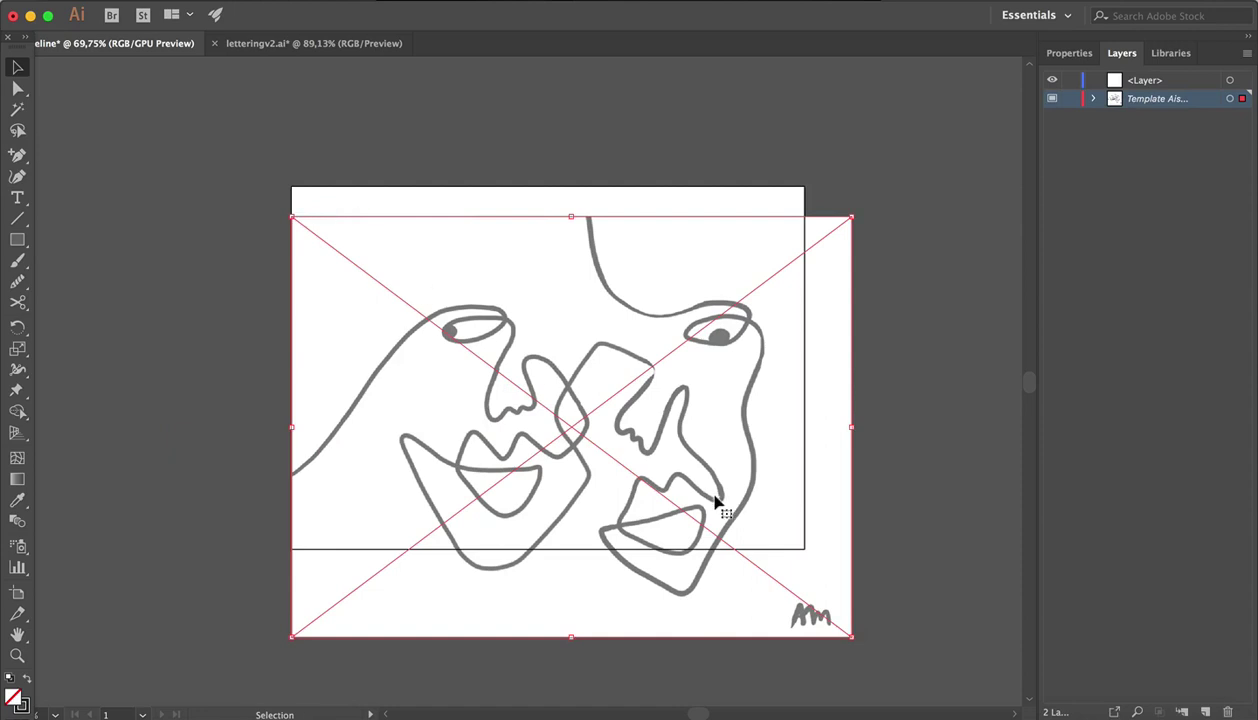
click(851, 634)
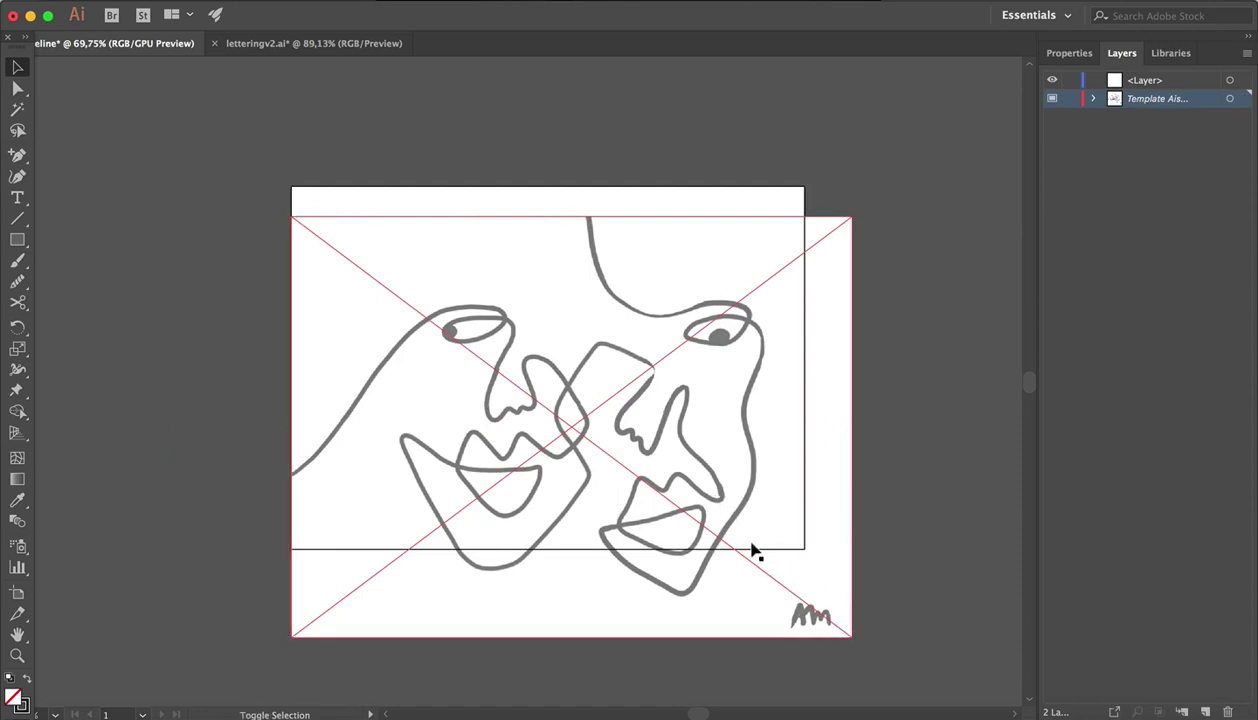
click(862, 640)
drag(852, 637, 735, 549)
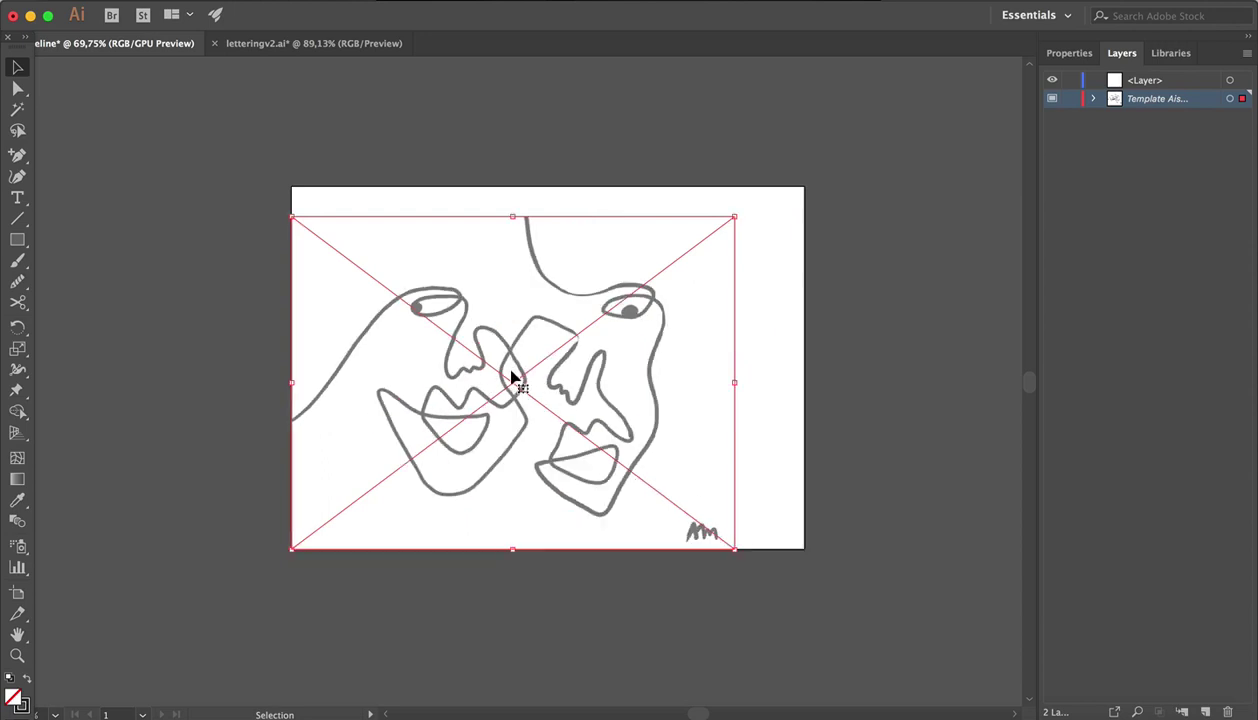
drag(518, 388, 511, 352)
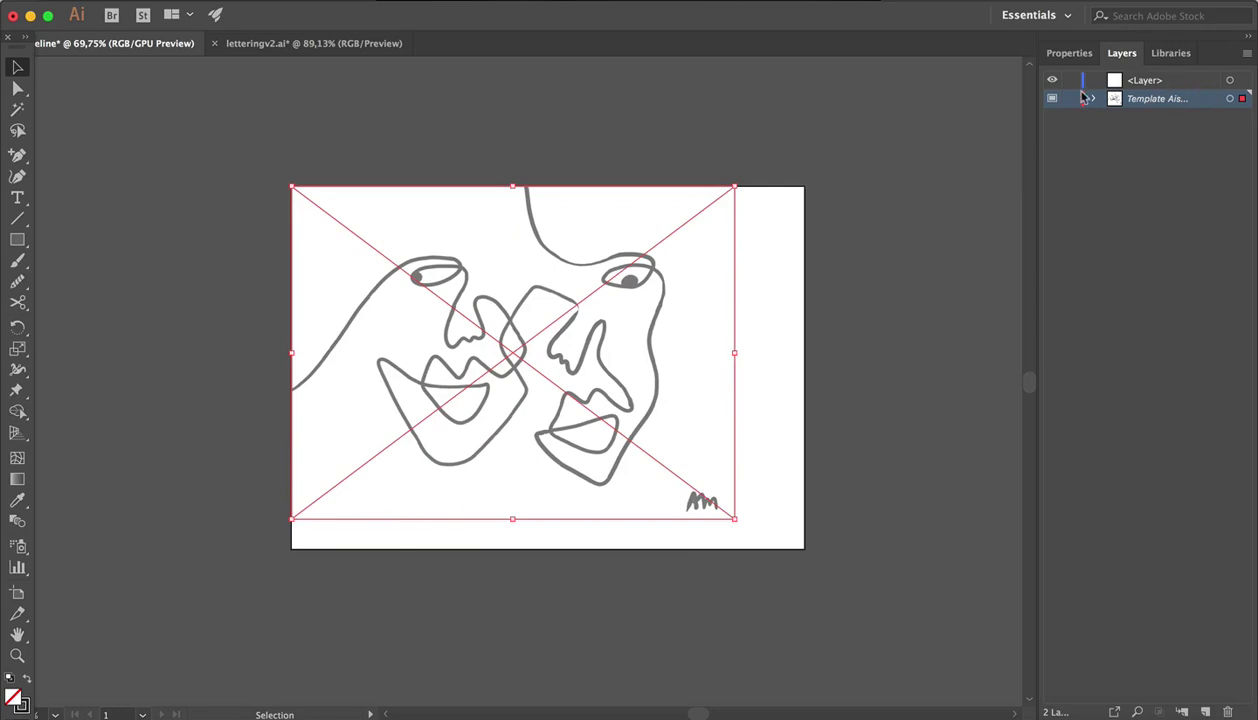
Lock the template layer and rename the empty drawing layer above it to "one line".
click(1070, 100)
click(1157, 80)
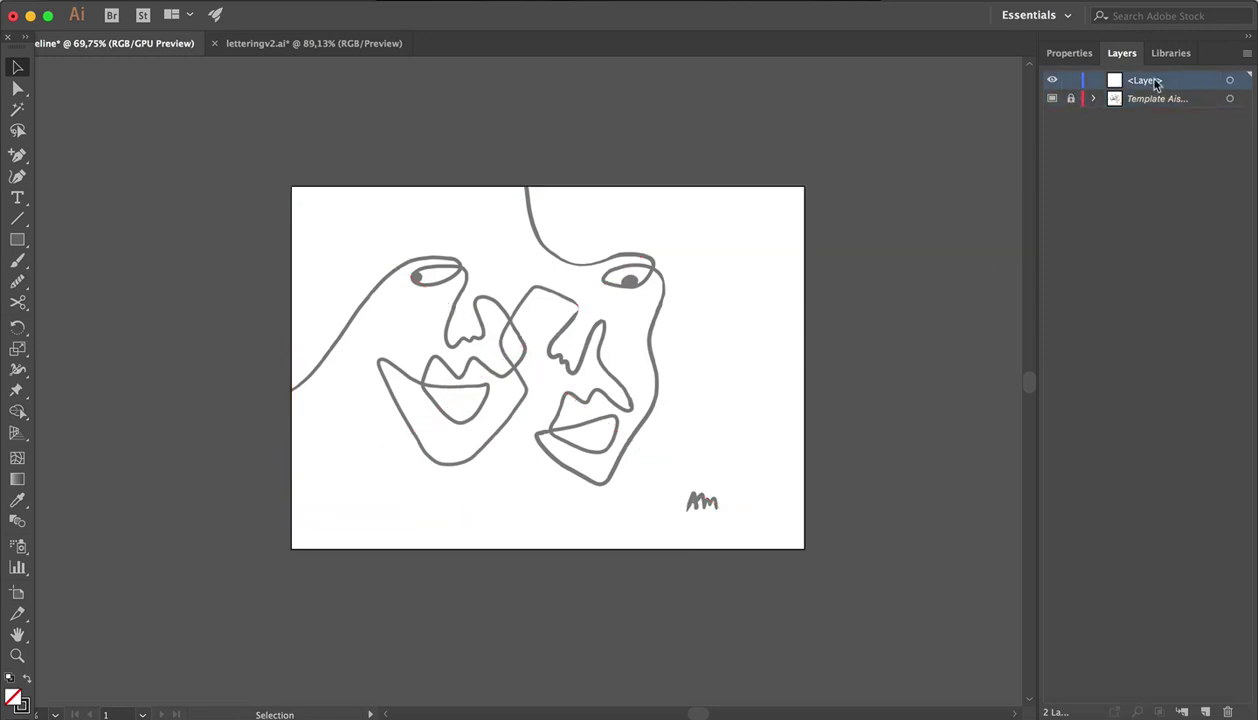
double_click(1157, 82)
text(one line)
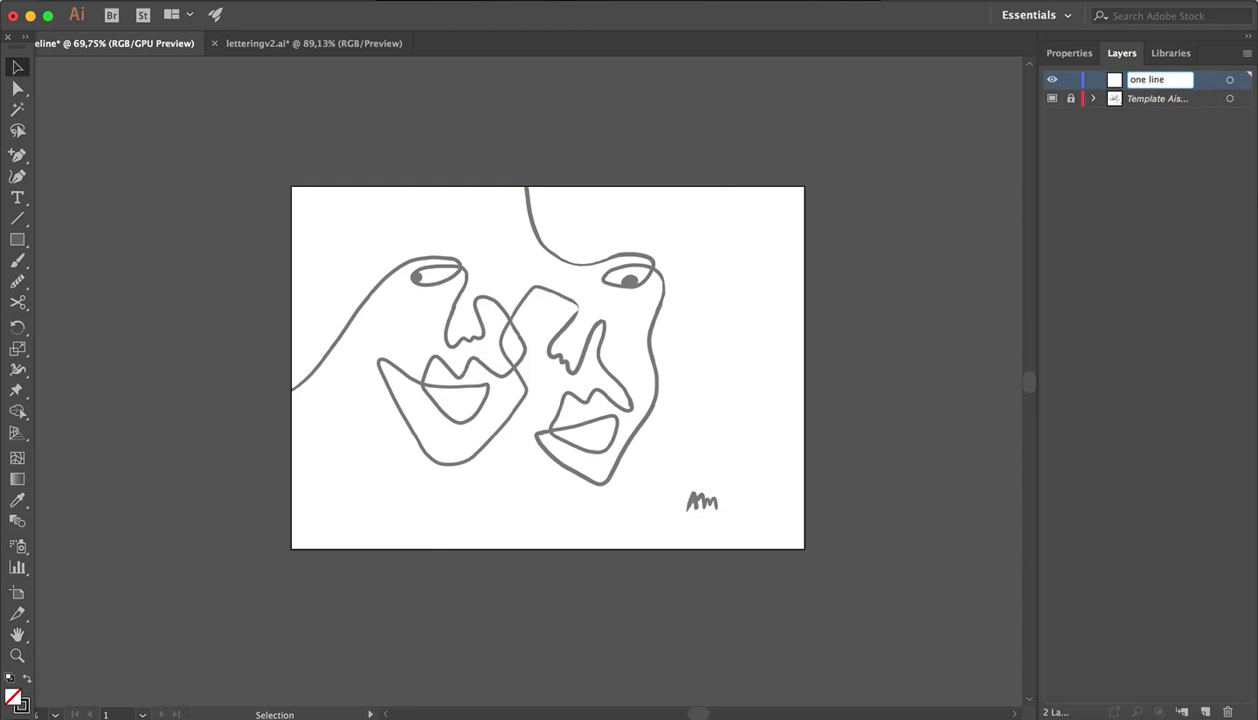
key(Return)
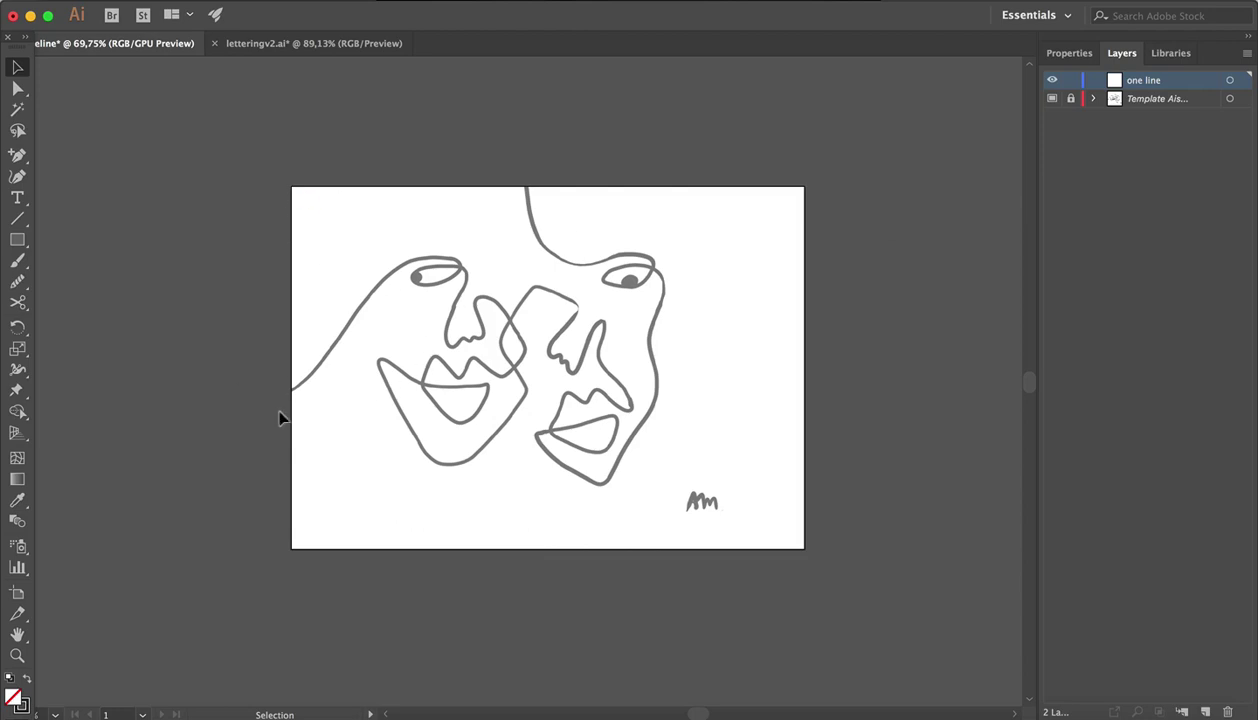
Try to trace the left face's forehead line from the artboard edge with the Pen tool, and undo the points.
click(18, 157)
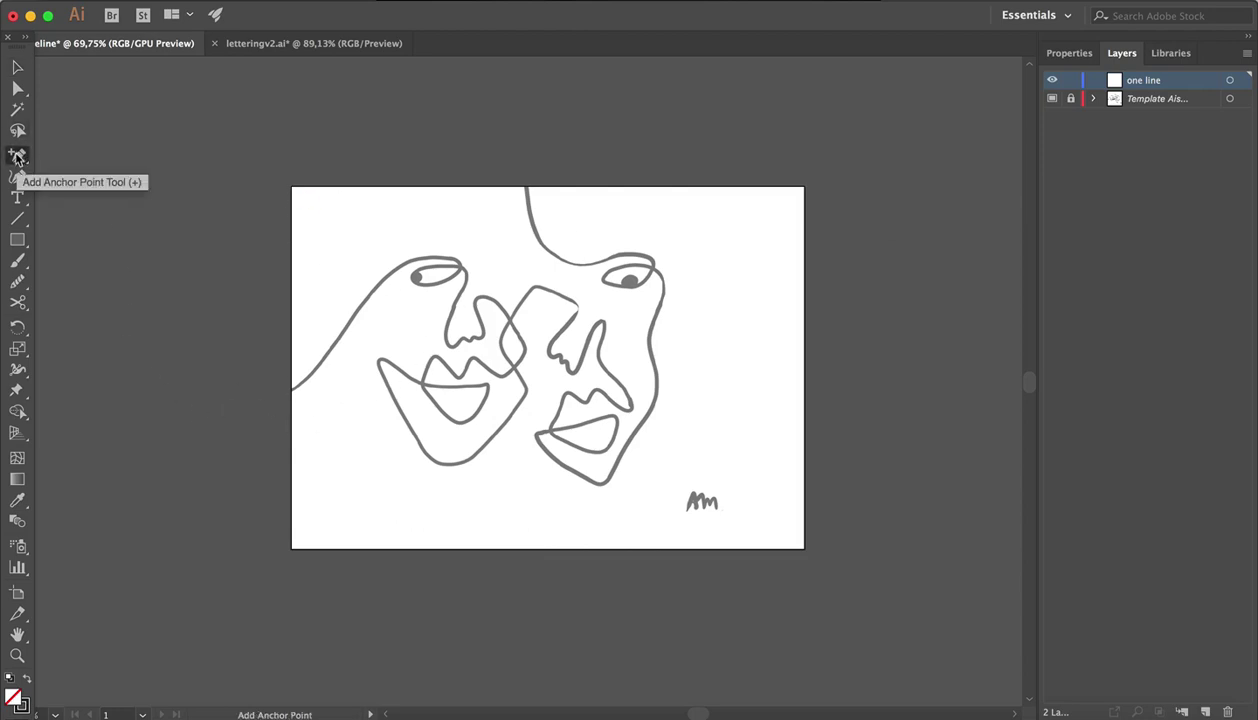
drag(22, 160, 102, 155)
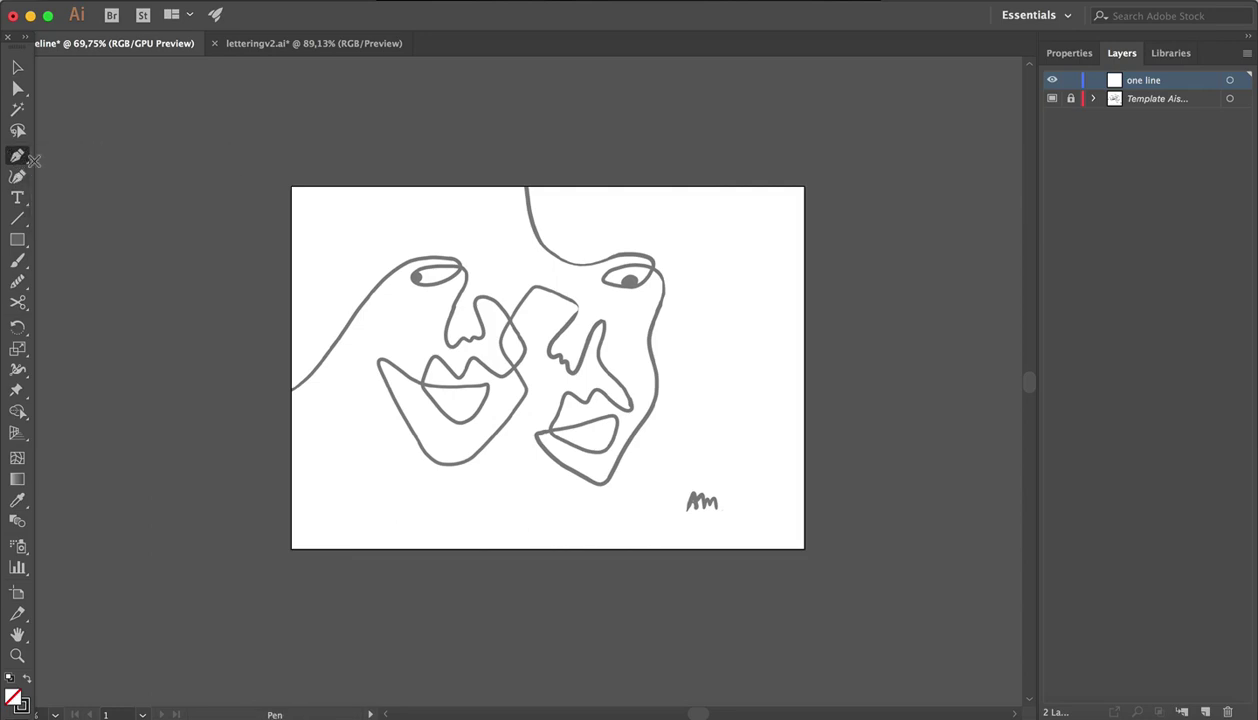
click(292, 389)
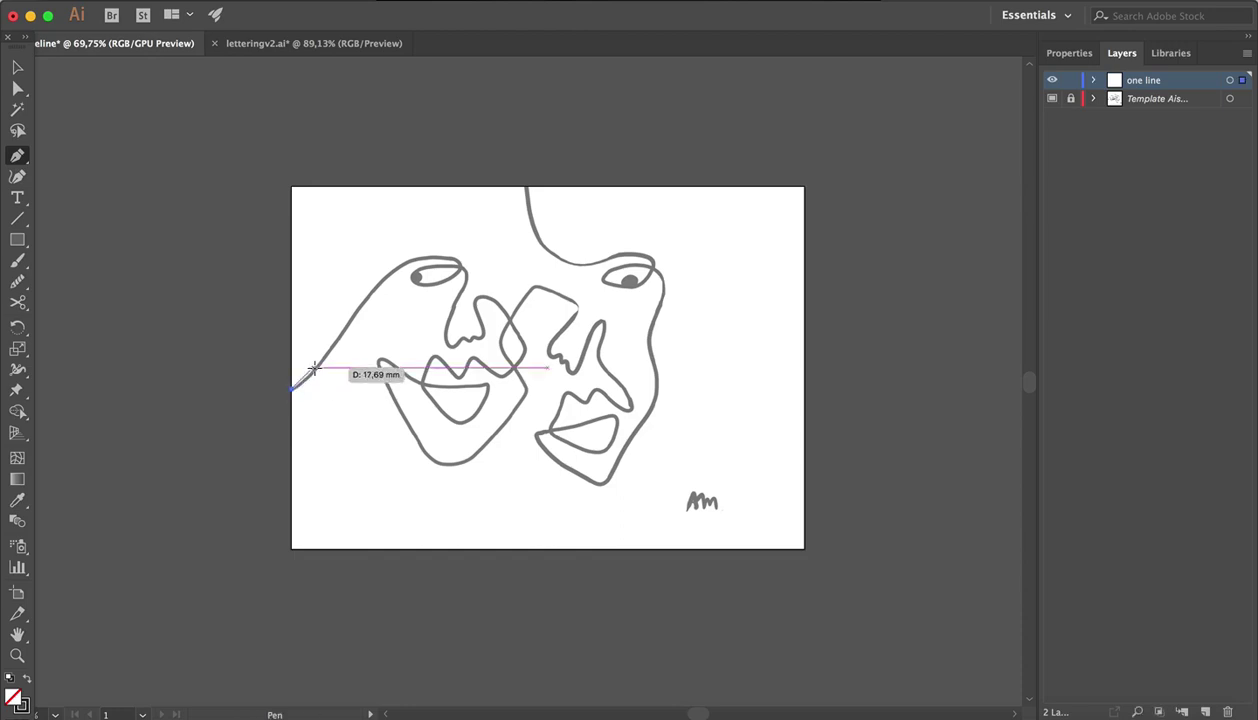
drag(322, 360, 335, 343)
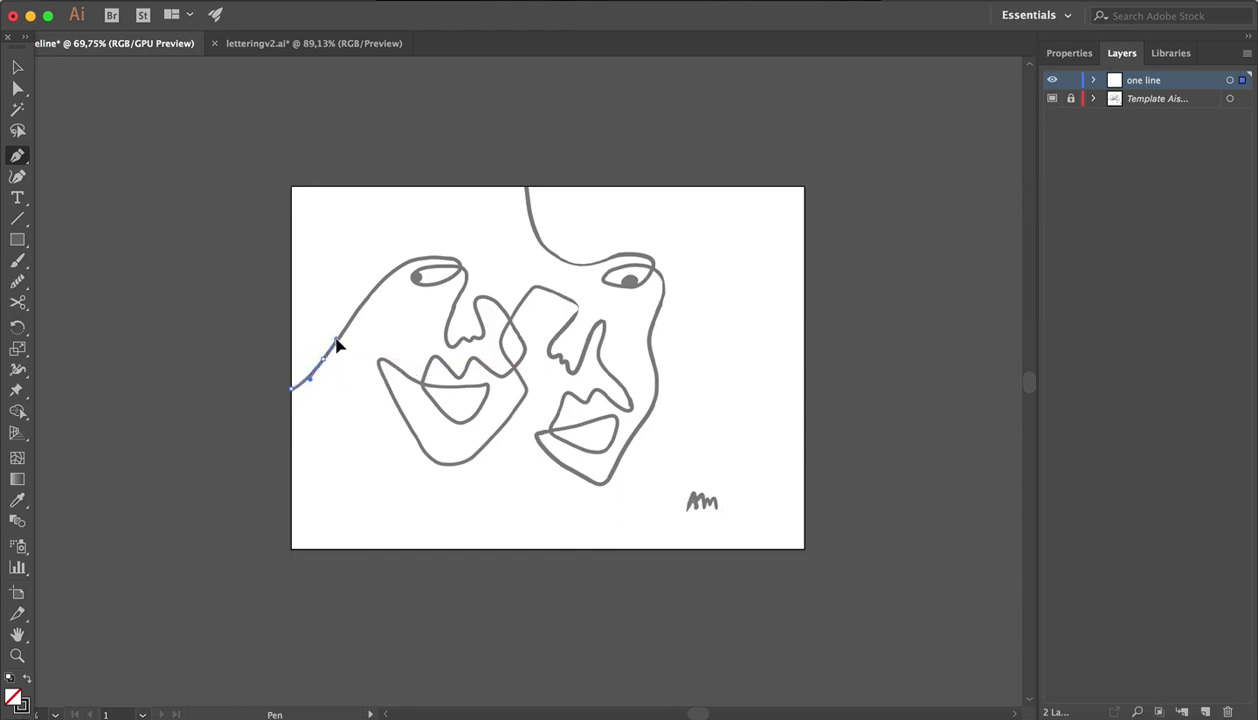
drag(371, 292, 385, 277)
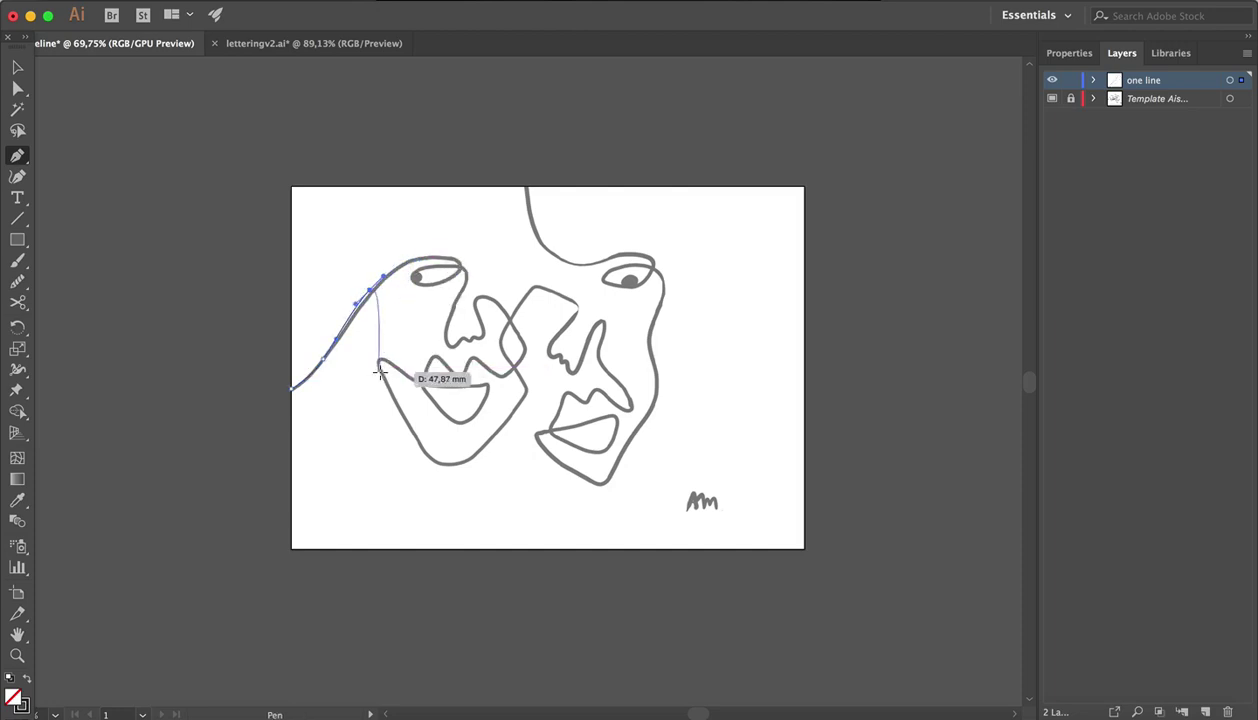
key(super+z)
key(super+z)
key(super+z)
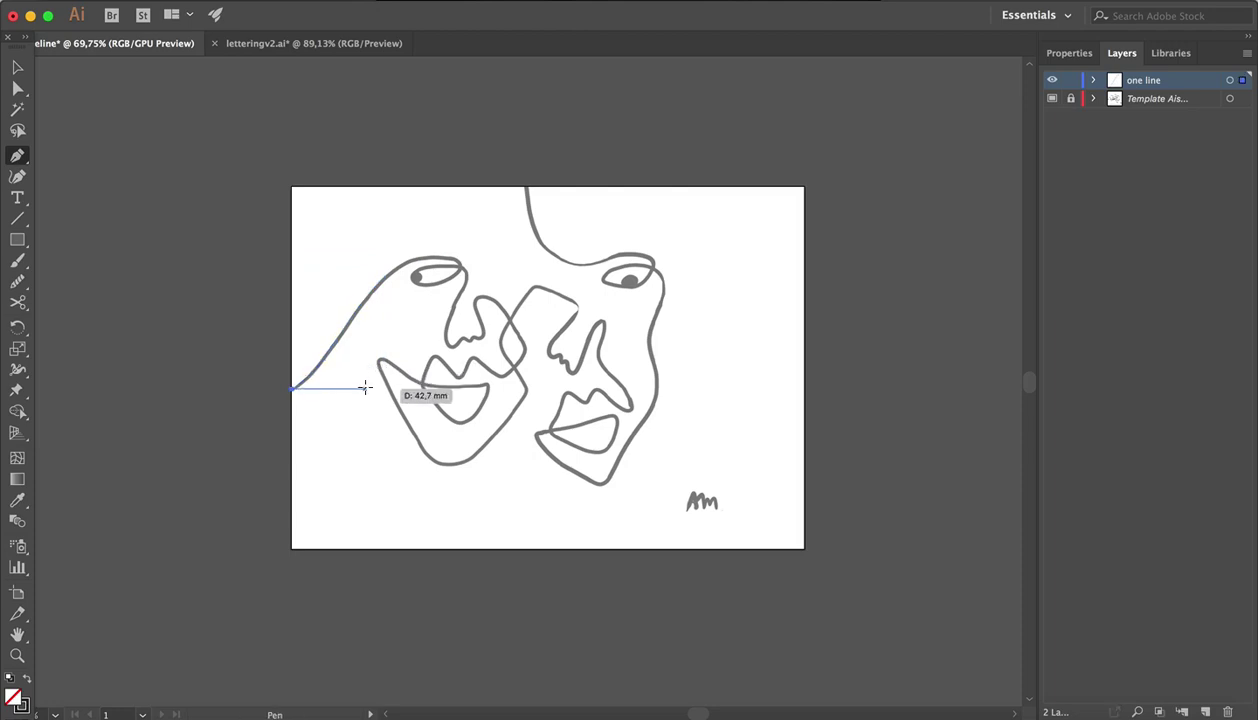
key(super+z)
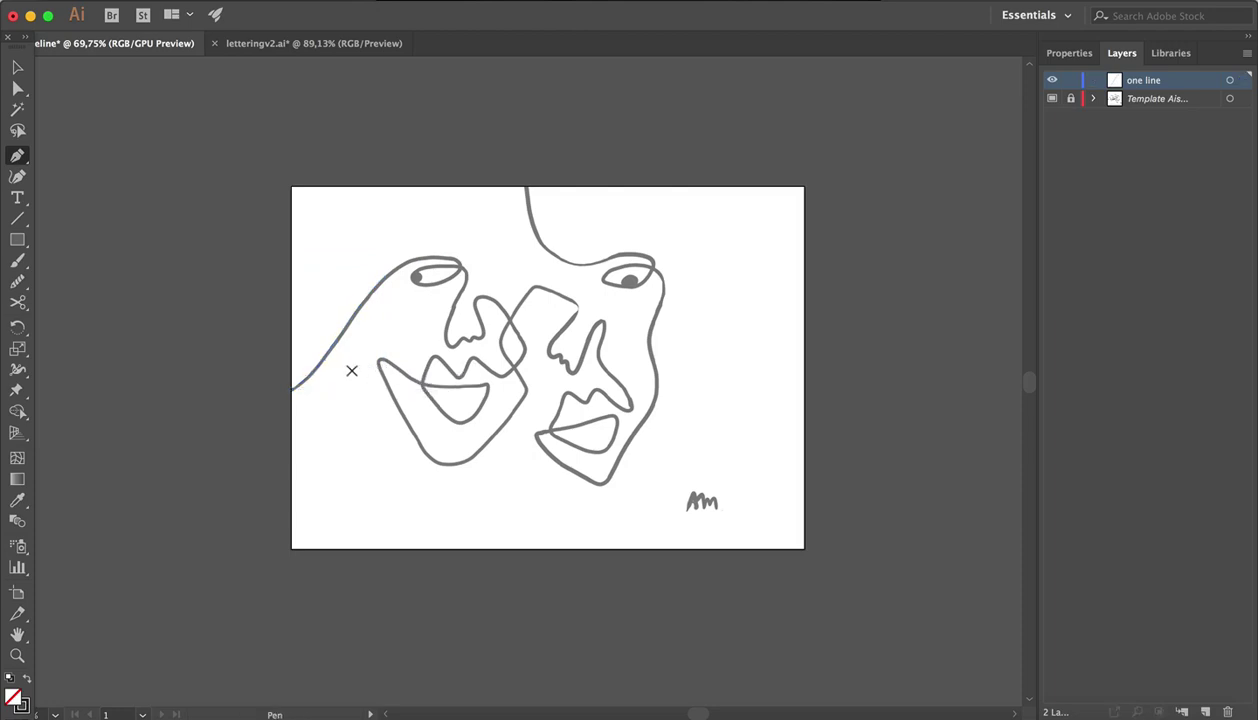
Draw a wavy open practice curve with the Curvature tool on the empty canvas left of the artboard.
click(17, 177)
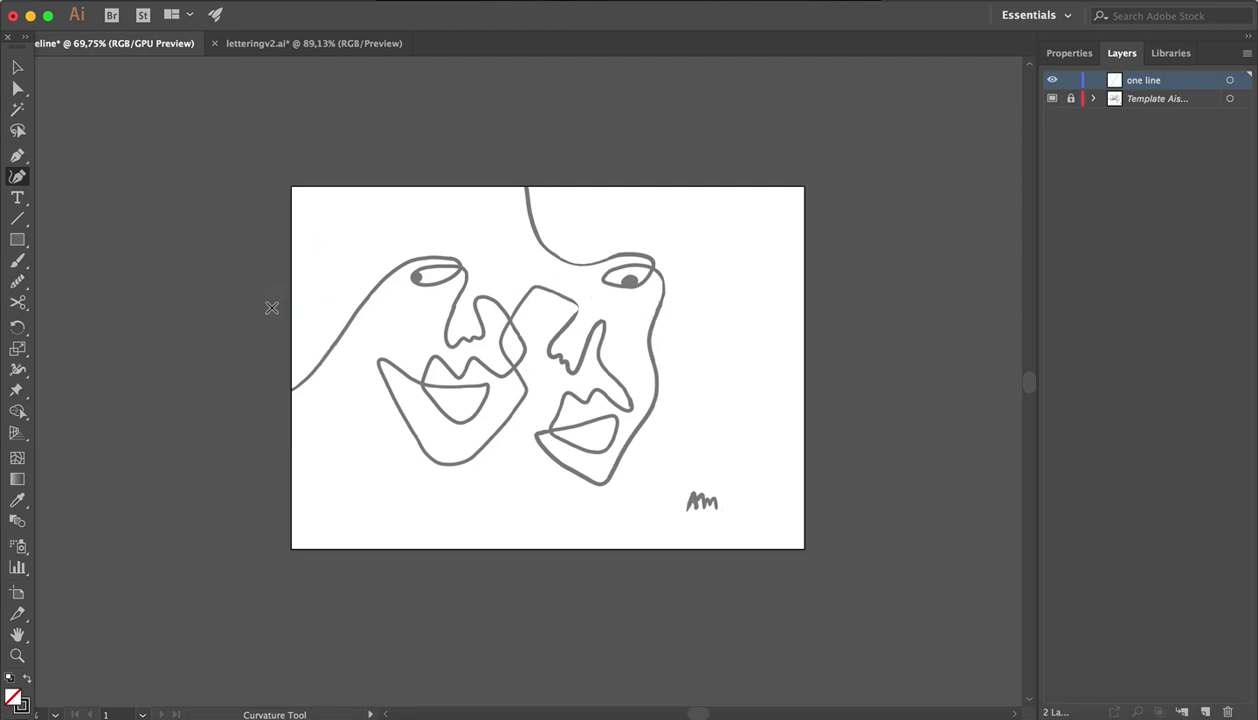
scroll(268, 310, up, 2)
scroll(268, 310, left, 3)
scroll(276, 314, left, 10)
scroll(276, 314, up, 3)
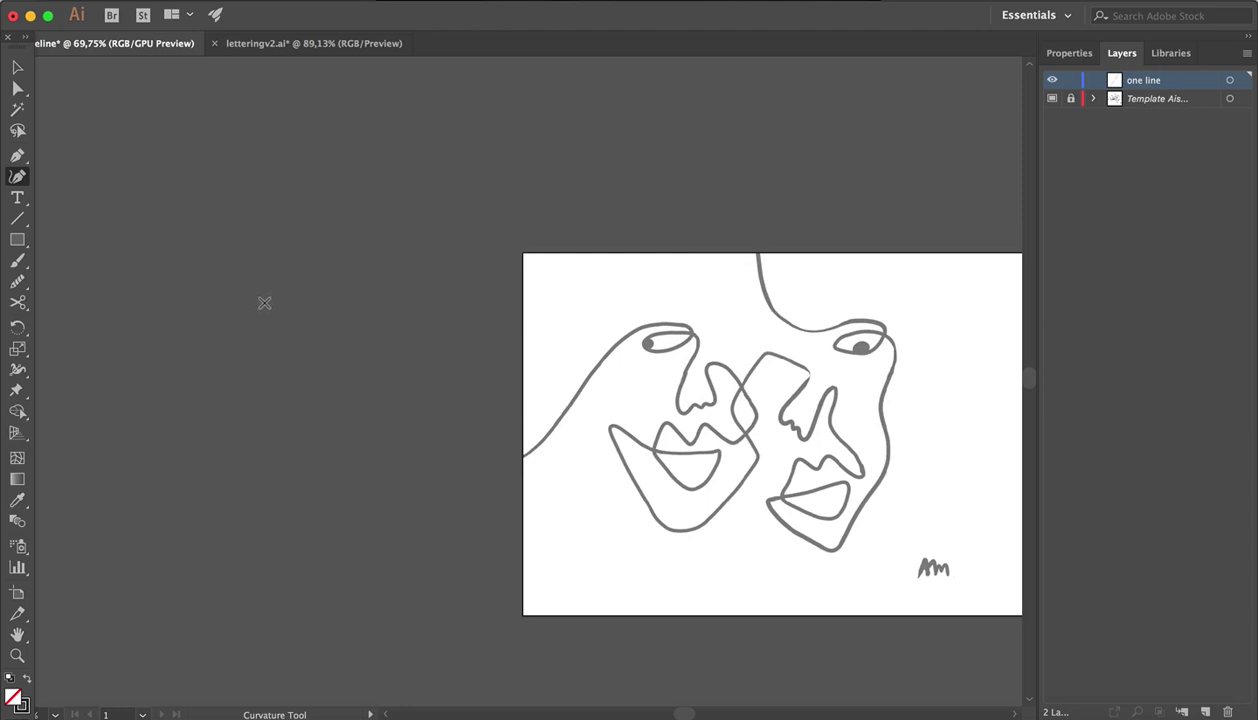
click(218, 334)
click(287, 263)
click(392, 306)
click(429, 401)
click(487, 333)
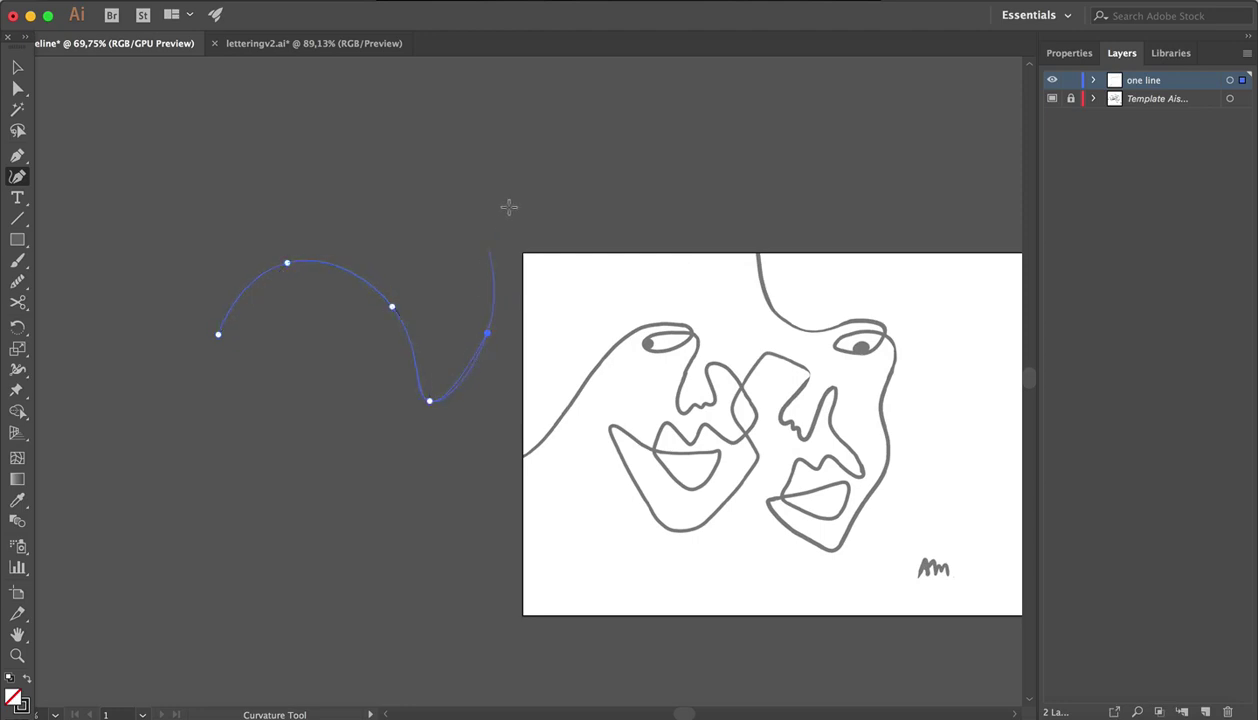
click(533, 202)
click(618, 217)
Undo the last three points of the practice curve and continue it as a winding S-shaped line below.
key(super+z)
key(super+z)
key(super+z)
click(342, 437)
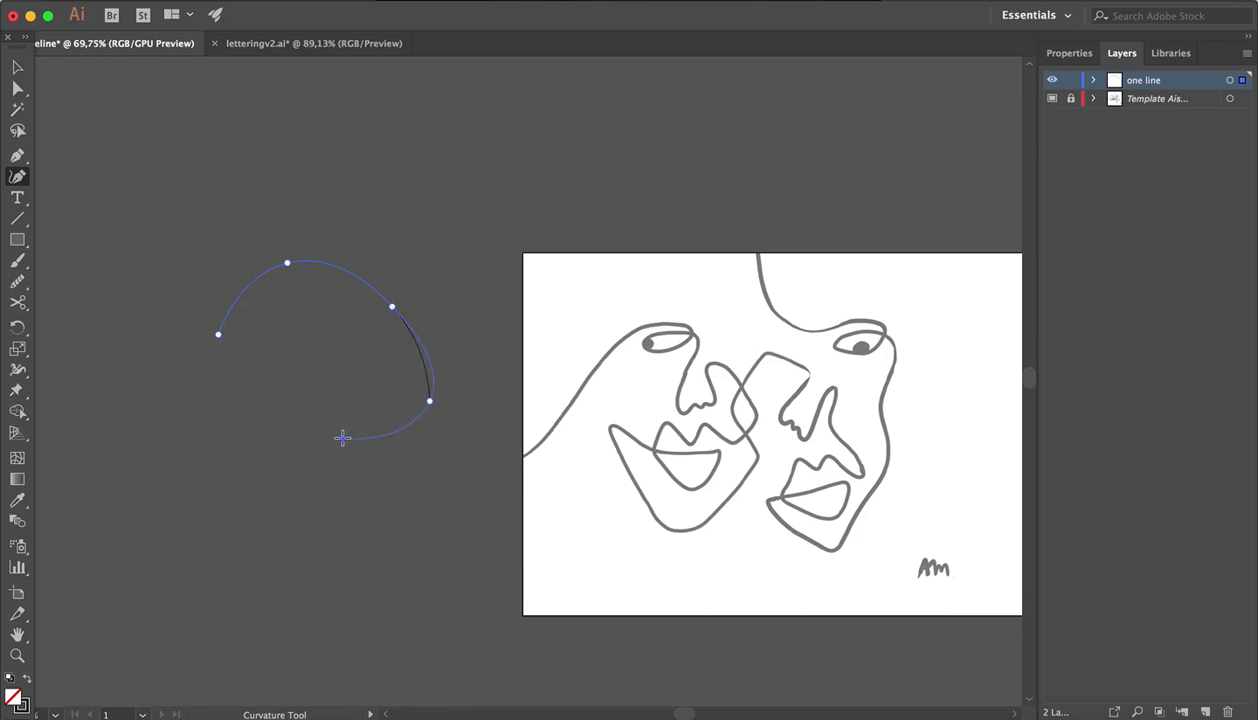
click(422, 459)
click(479, 487)
click(430, 548)
click(332, 382)
click(389, 373)
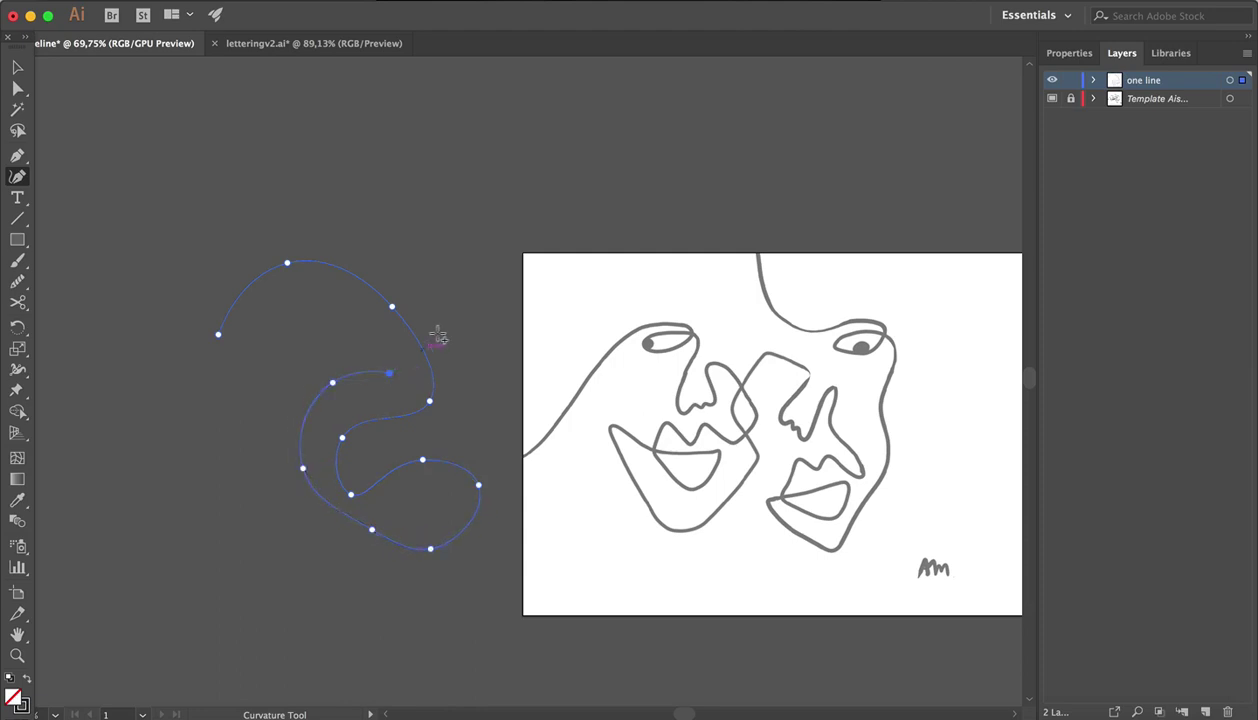
Extend the practice curve upward and add a square notch of straight segments with corner points.
click(388, 206)
click(435, 152)
click(509, 145)
click(510, 219)
click(609, 217)
click(613, 145)
Lead the practice path from the notch in a wide arc back over the top and close it at its starting point.
click(717, 145)
click(681, 107)
click(538, 96)
click(290, 133)
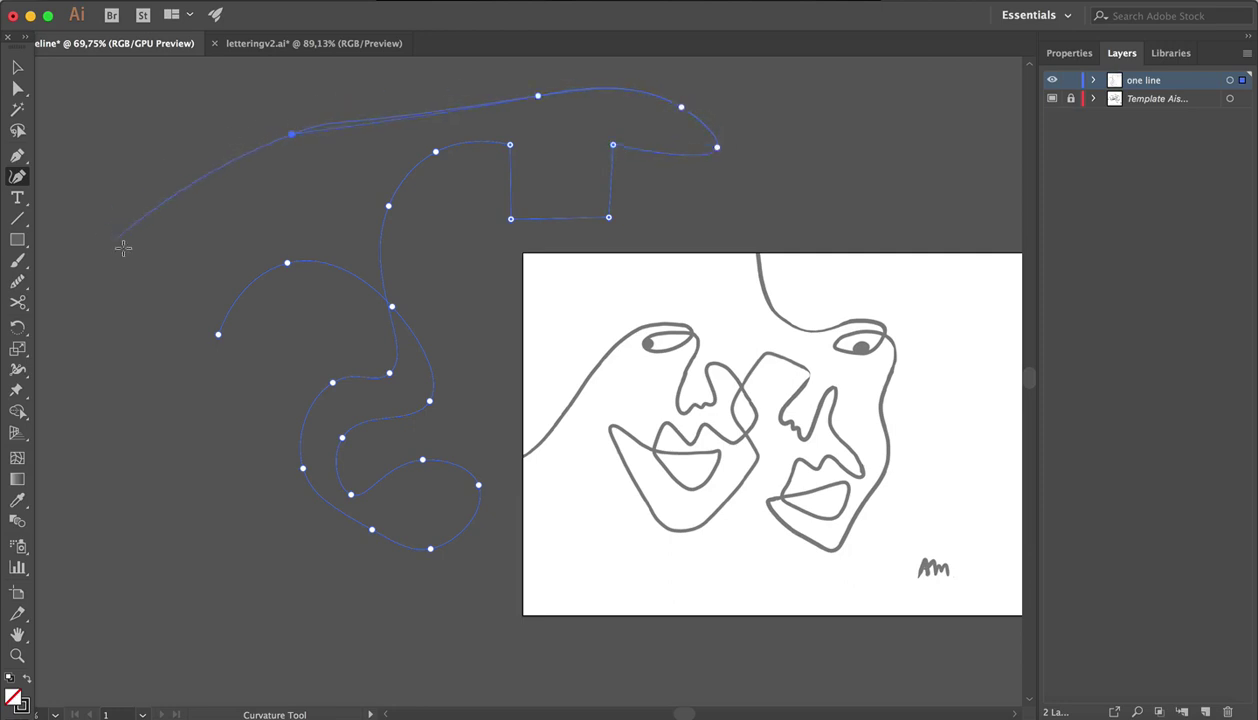
click(123, 247)
click(148, 410)
click(261, 377)
click(218, 334)
Reshape the practice path's long upper edge by moving its middle anchor point down with Curvature and back up with Direct Selection.
drag(292, 134, 312, 213)
click(19, 156)
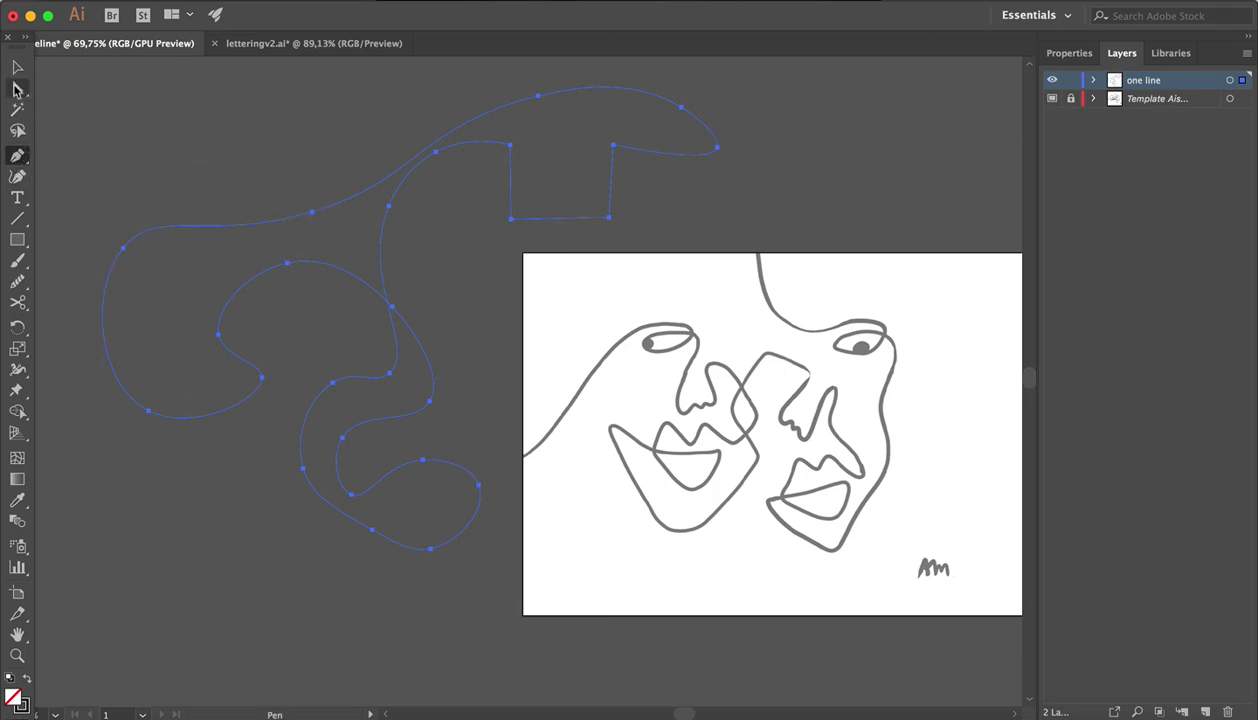
click(19, 88)
click(312, 212)
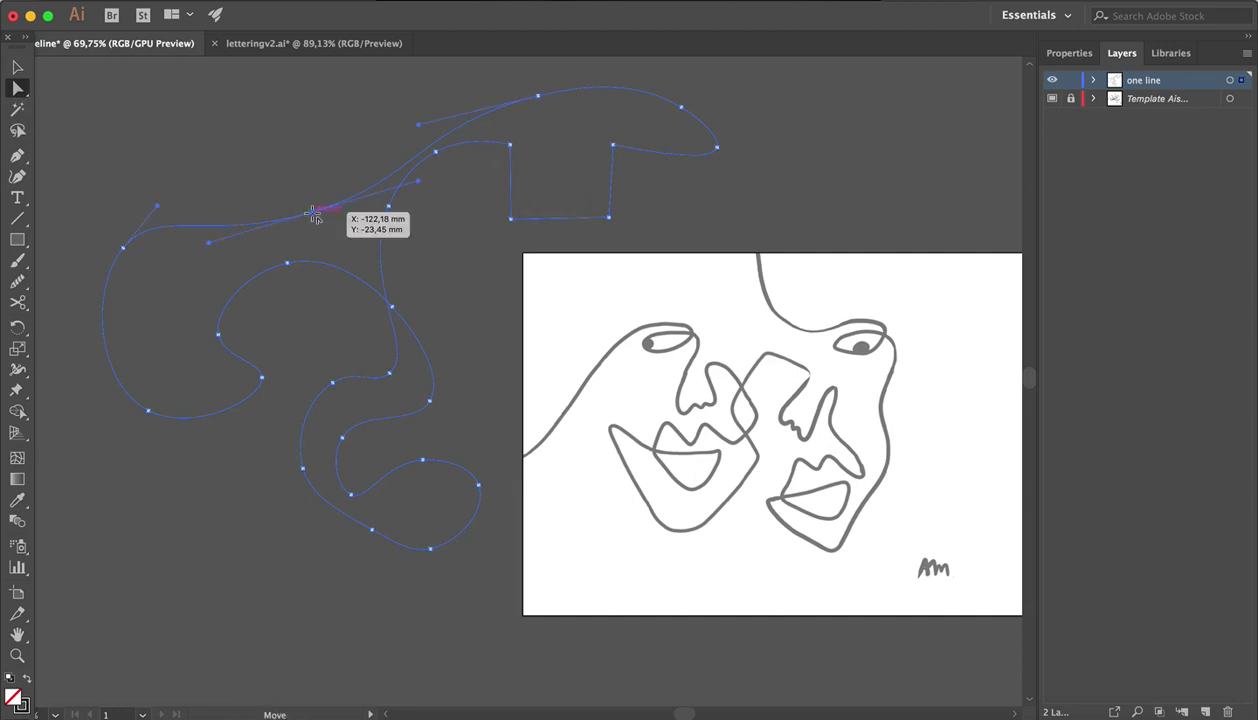
drag(313, 218, 309, 152)
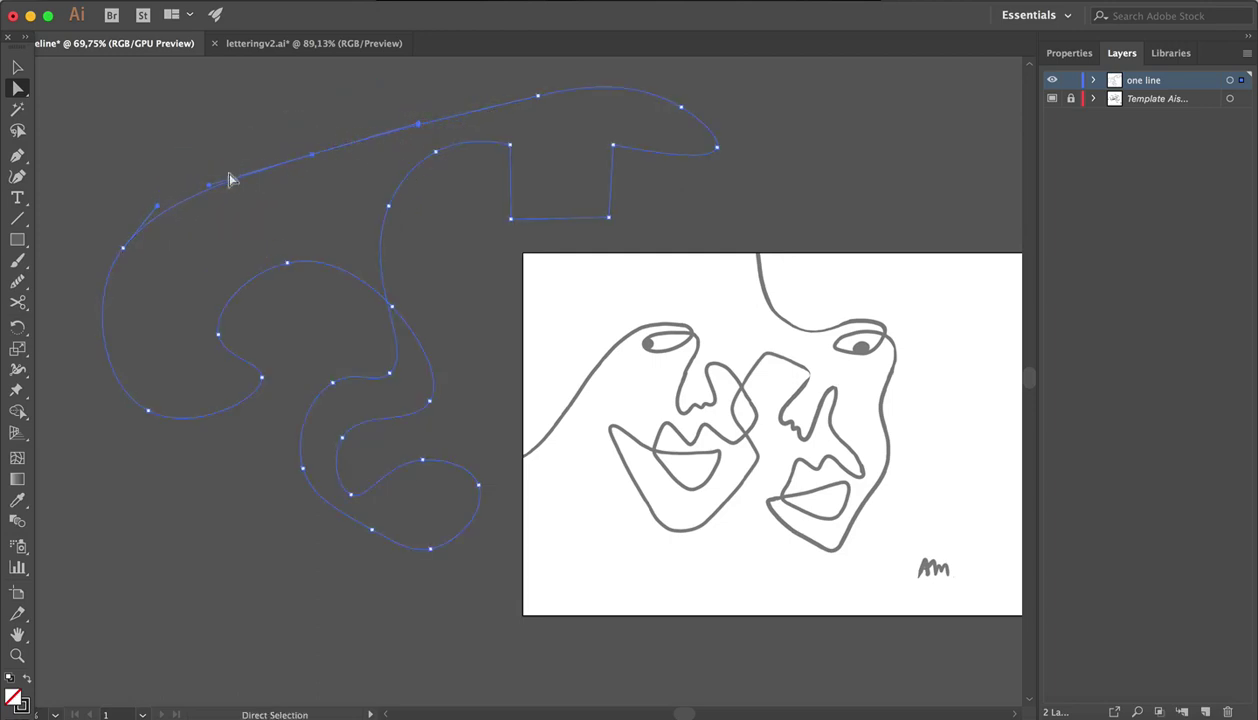
Bend the upper edge of the practice path by raising the left direction handle of its middle anchor with Direct Selection.
click(17, 176)
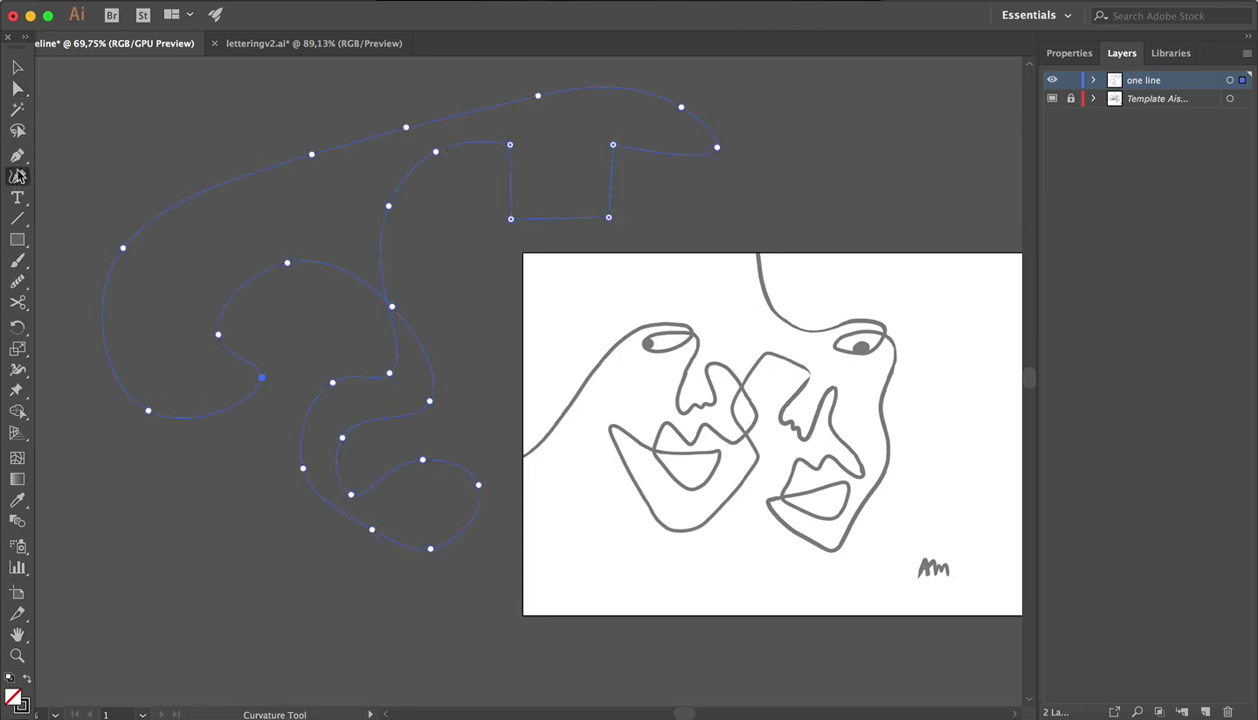
click(311, 155)
click(17, 155)
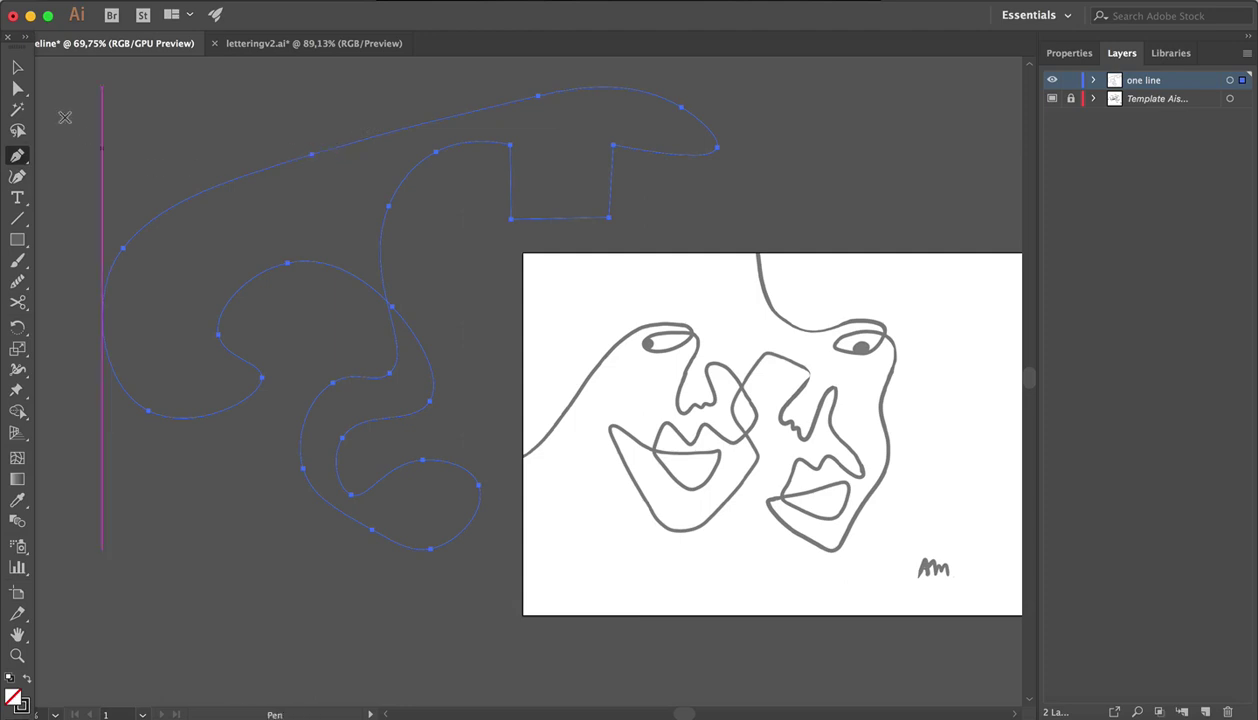
key(a)
click(310, 155)
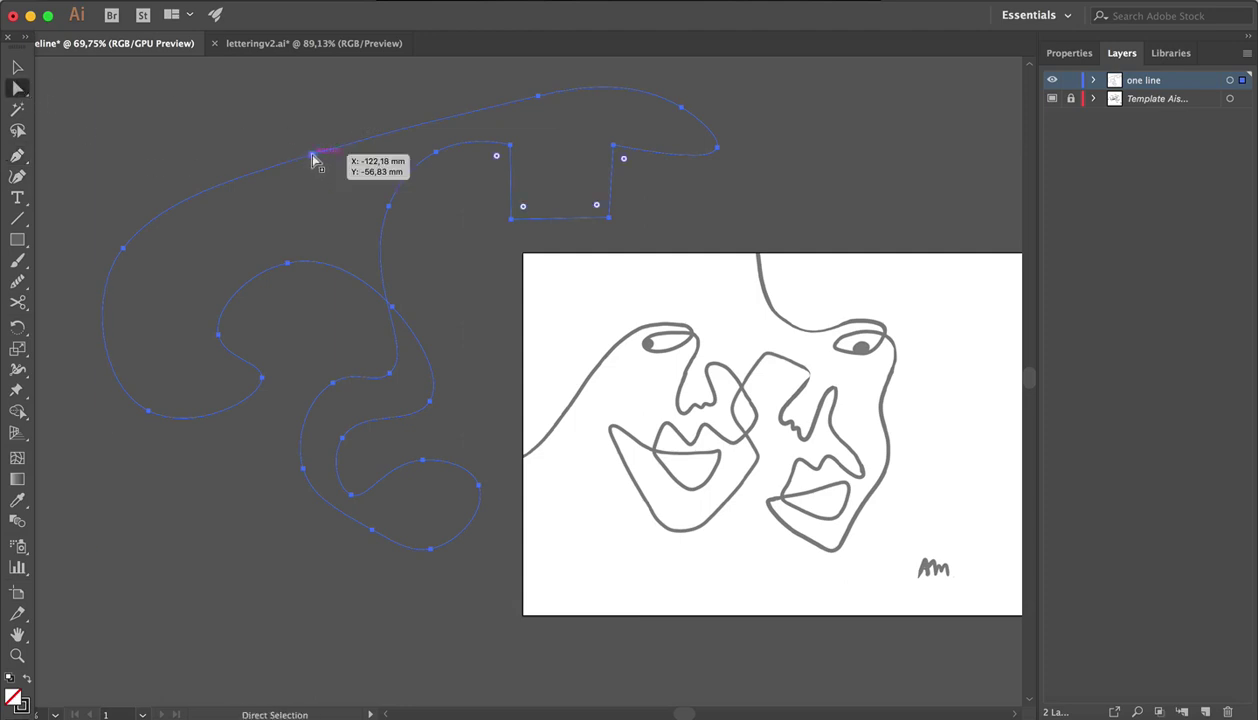
drag(201, 182, 201, 124)
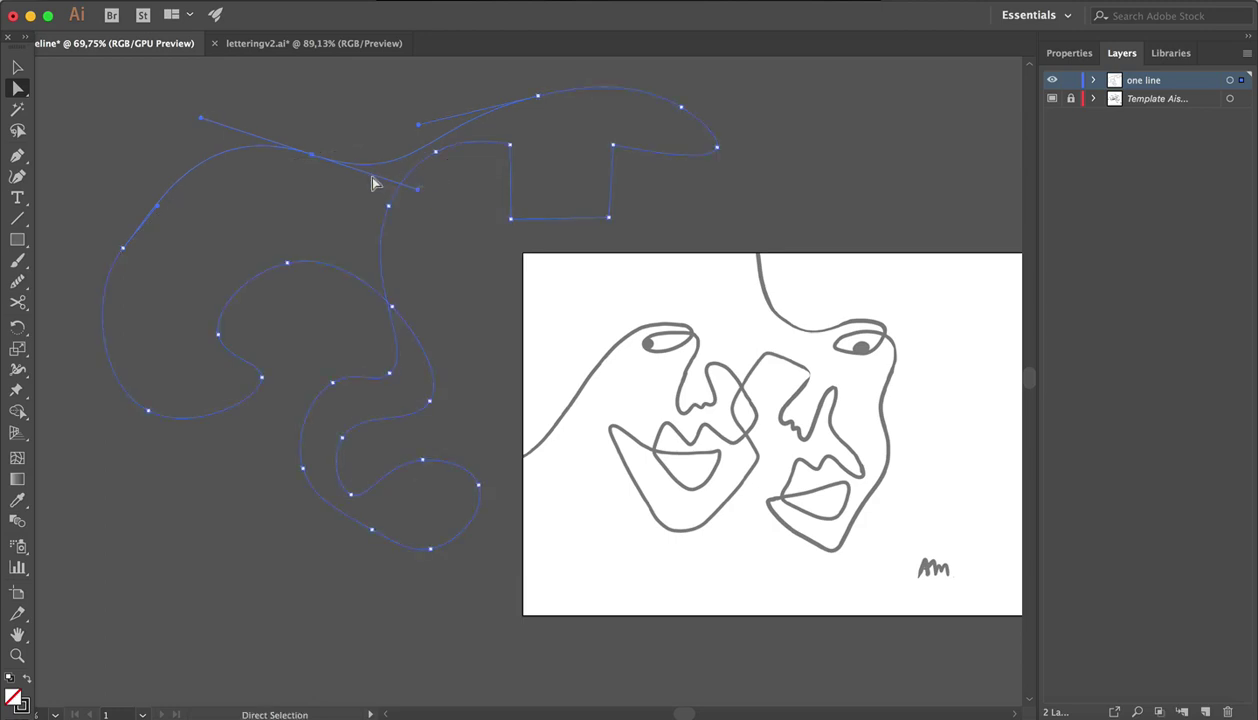
Delete the whole practice path from the canvas beside the artboard.
click(318, 157)
mouse_move(354, 141)
mouse_down()
mouse_move(295, 104)
mouse_move(323, 197)
mouse_move(323, 127)
mouse_move(353, 139)
mouse_up()
key(Delete)
key(Delete)
scroll(722, 490, right, 5)
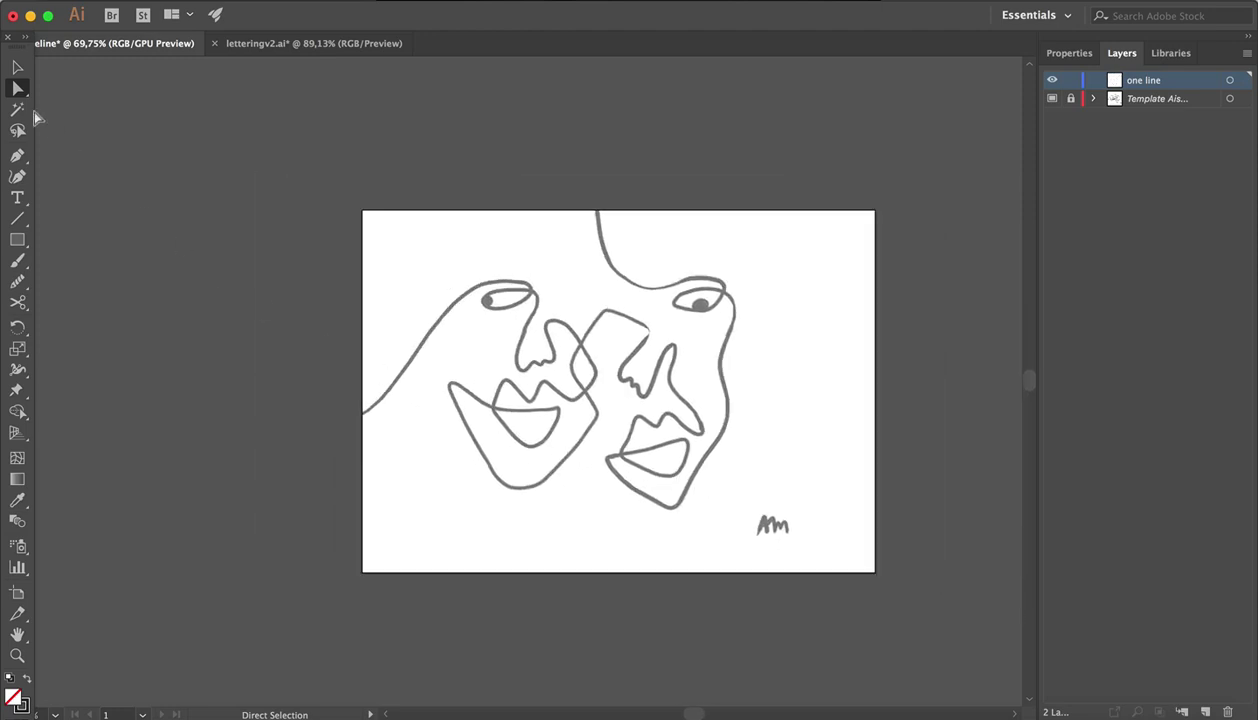
Trace the left face with the Curvature tool from the artboard's left edge up over the forehead and around the eye.
click(17, 177)
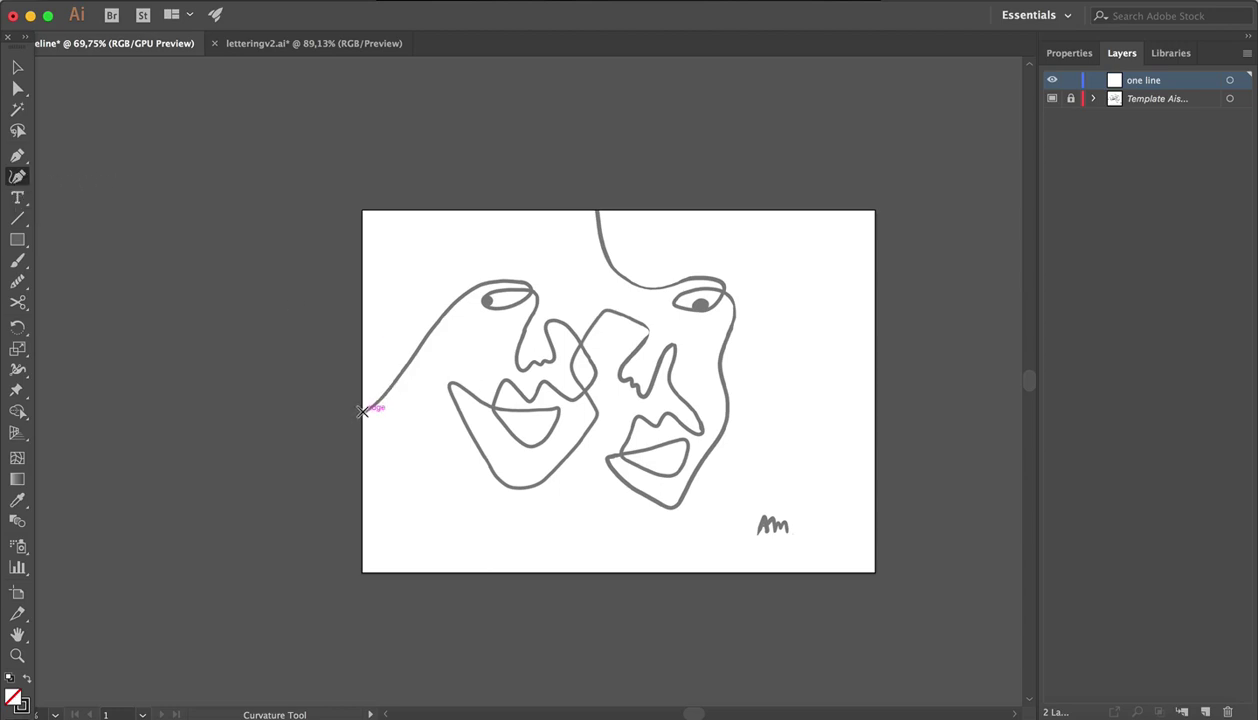
click(362, 410)
click(393, 384)
click(458, 298)
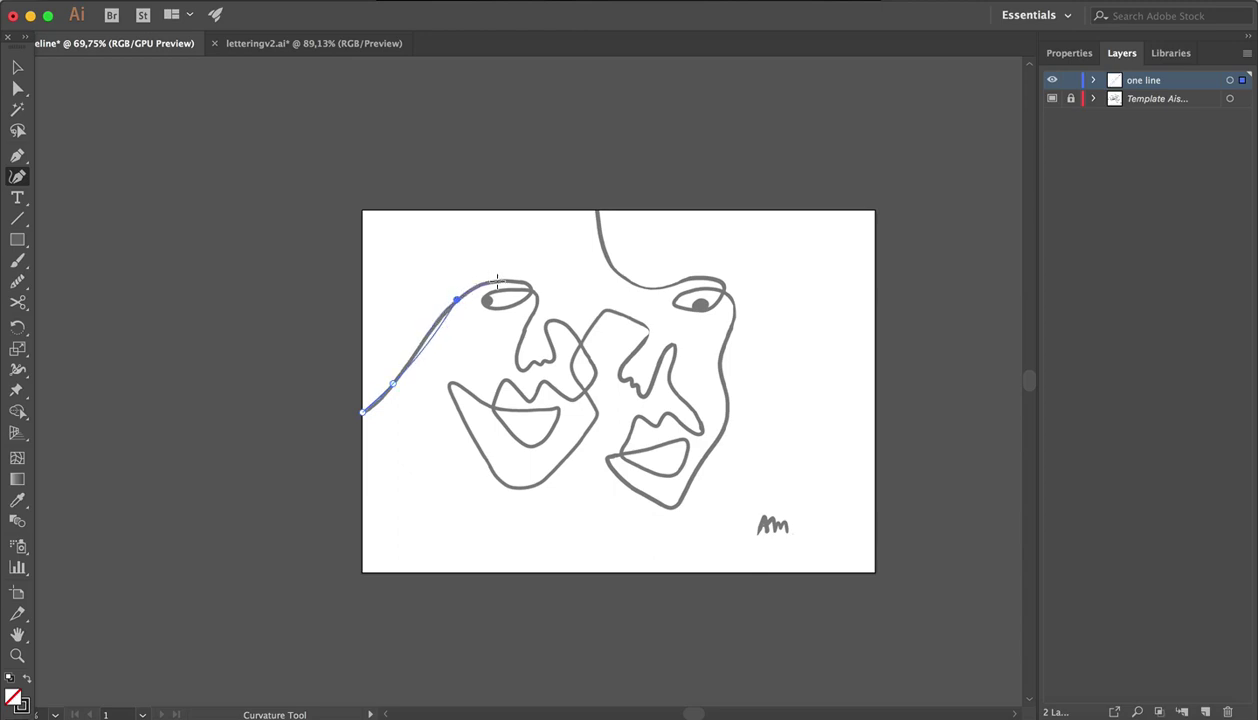
click(507, 282)
click(529, 294)
click(507, 290)
Continue the line from the left face's eye corner down the nose bridge to the lowest point of the nose.
scroll(520, 323, up, 10)
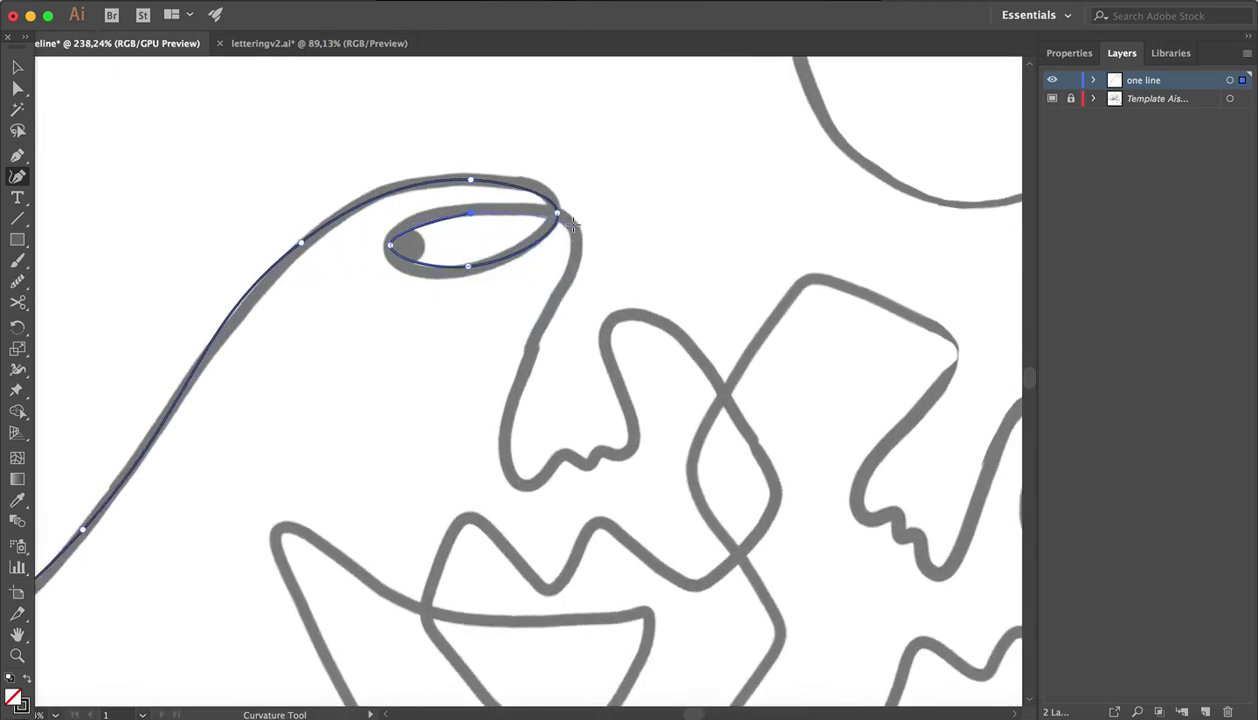
click(572, 228)
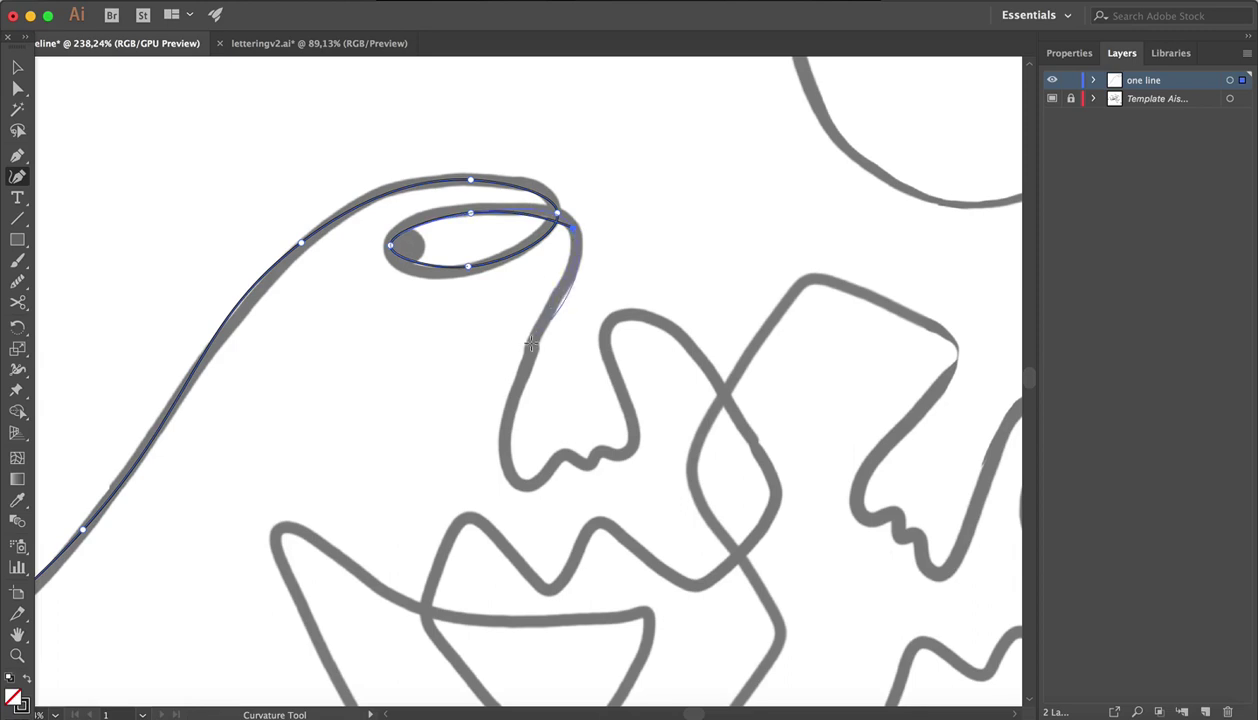
click(558, 292)
click(507, 423)
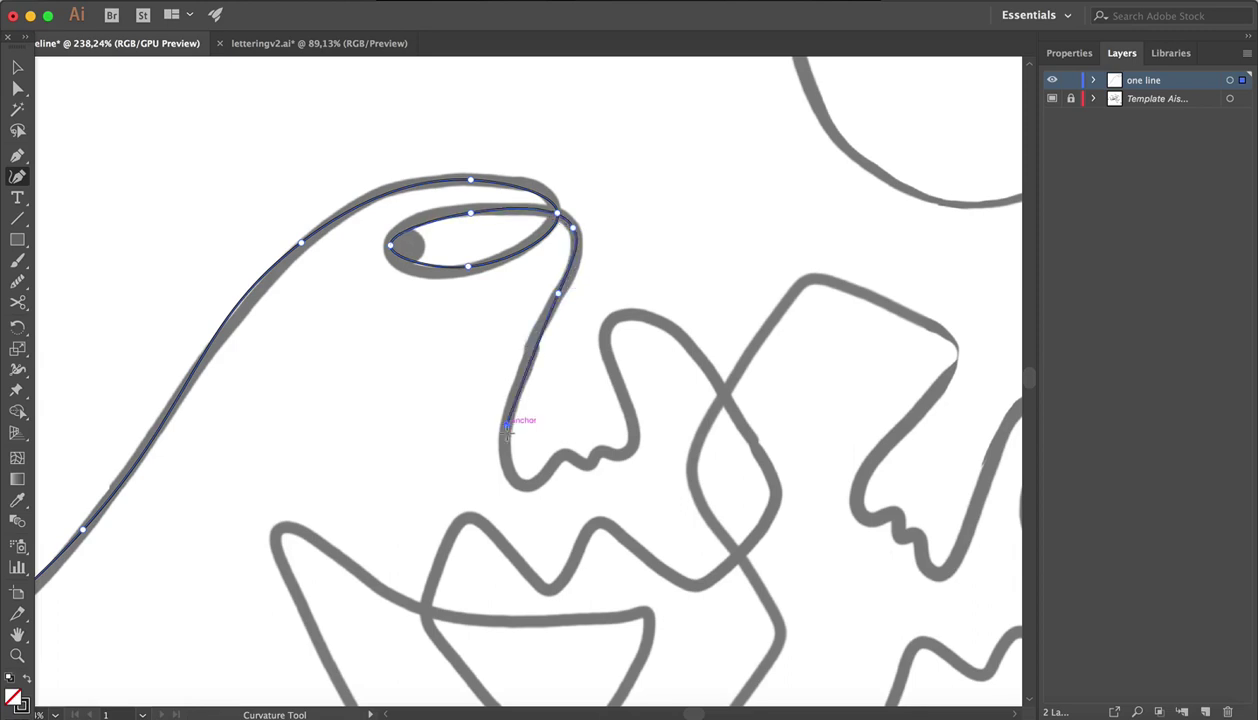
click(528, 485)
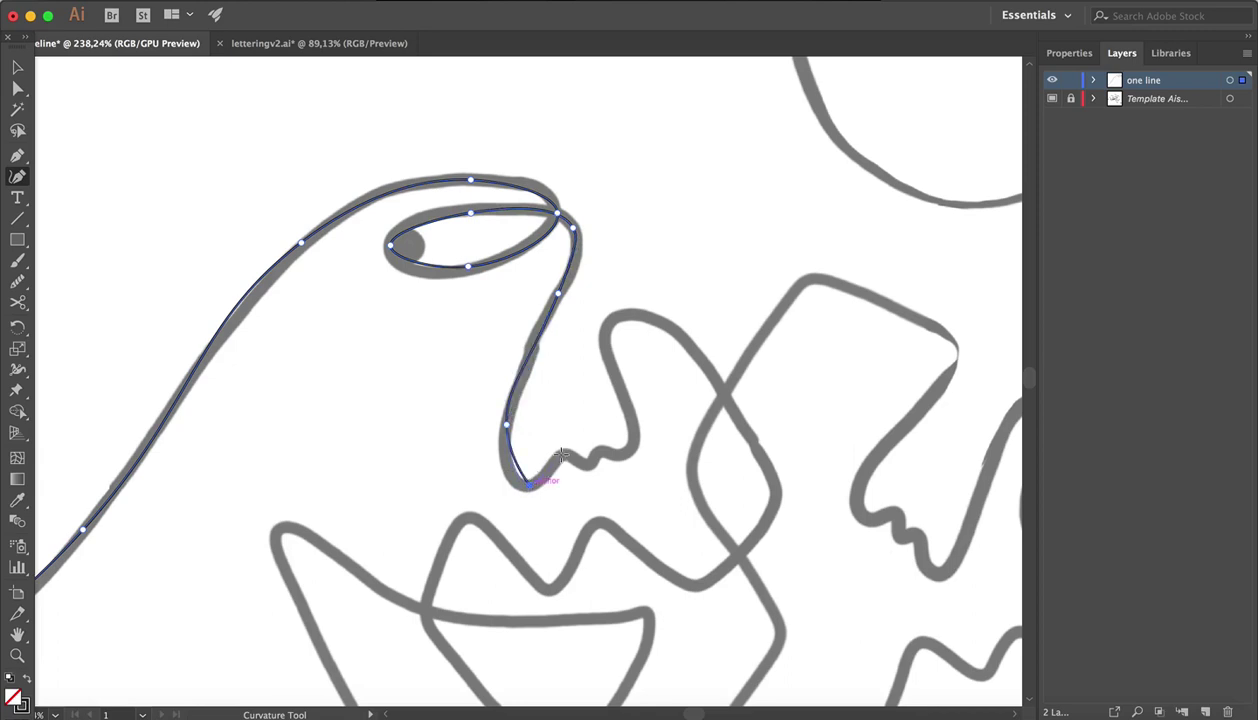
Trace the small nostril bumps of the left face and lead the line up to the arch beside the nose.
click(563, 452)
click(588, 467)
click(604, 447)
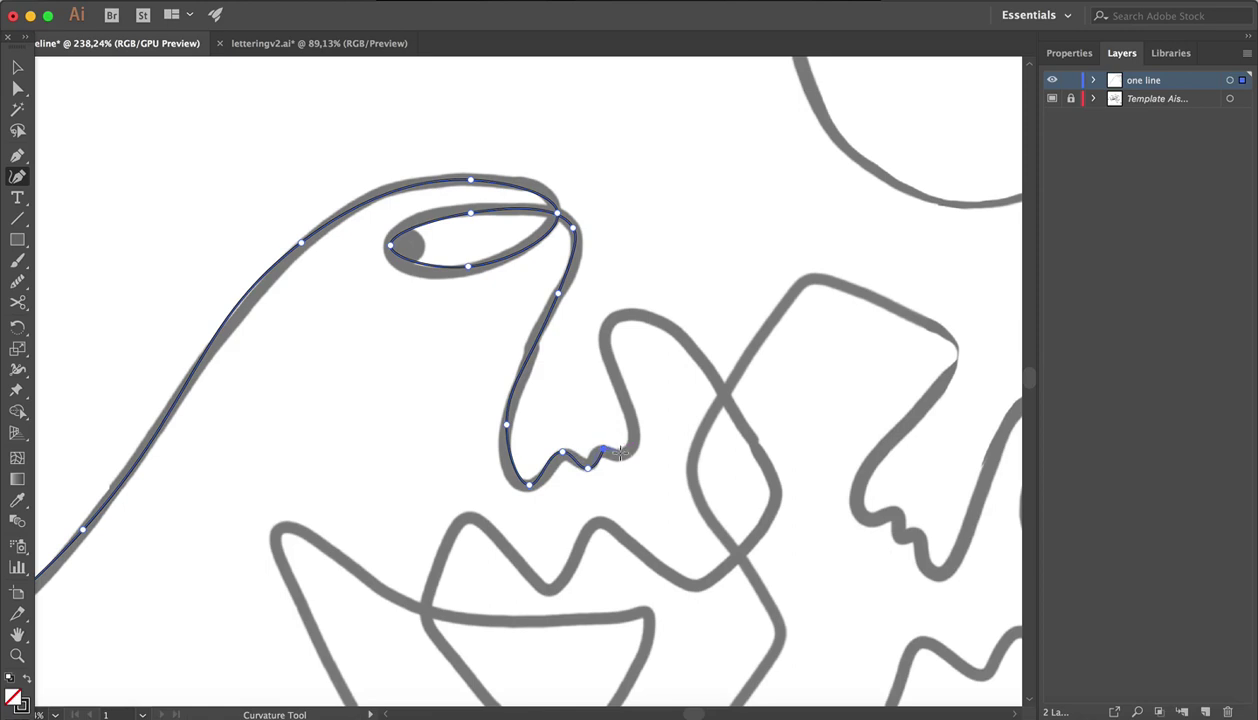
click(627, 453)
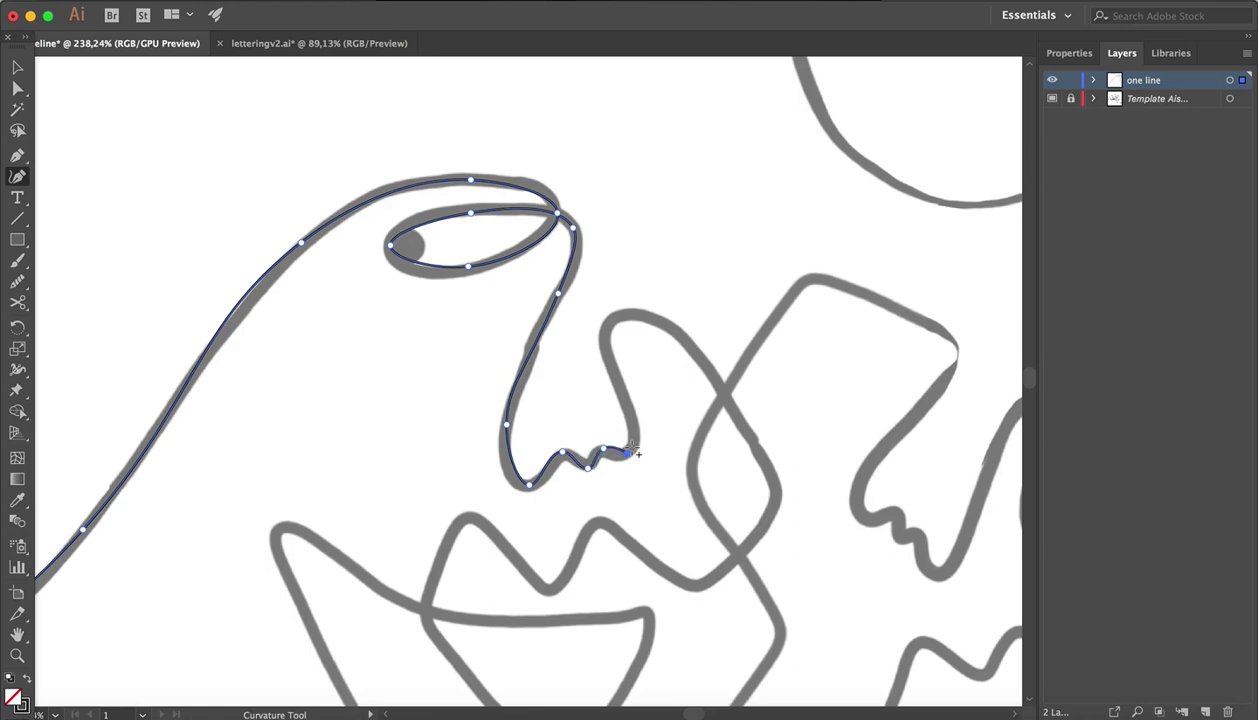
click(614, 370)
click(614, 318)
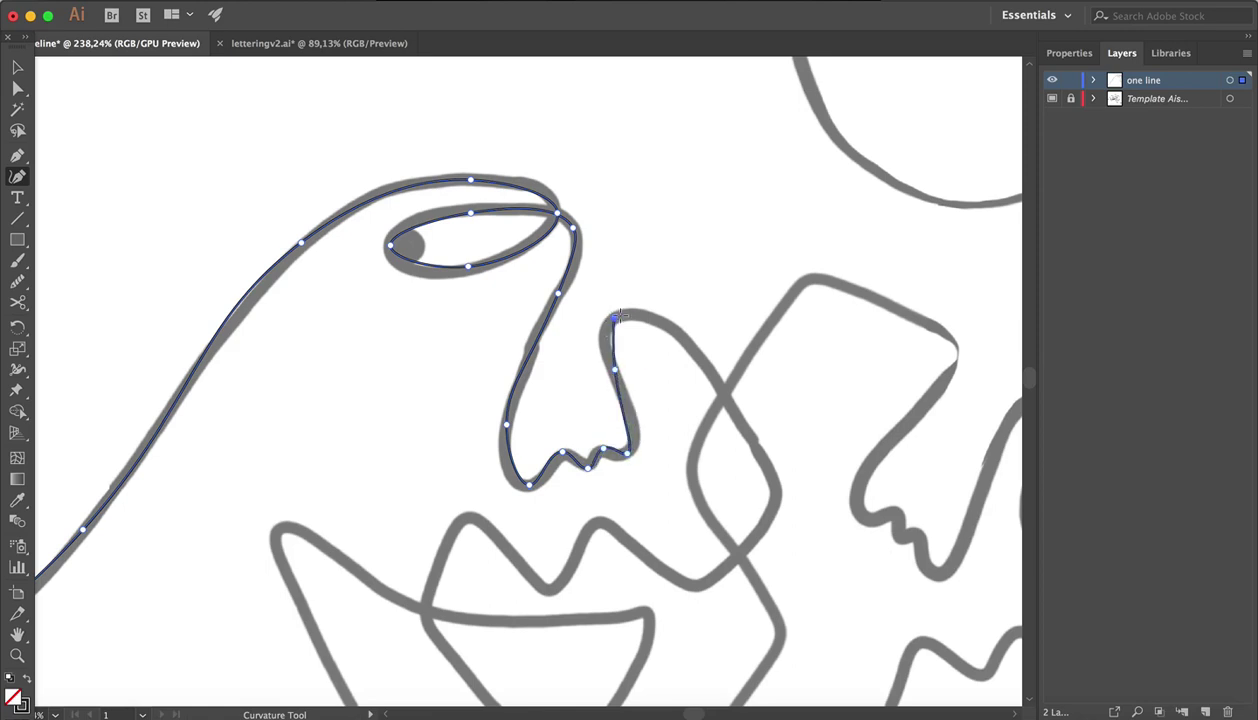
Extend the line over the arch and down the cheek to its outermost bend between the two faces.
click(687, 343)
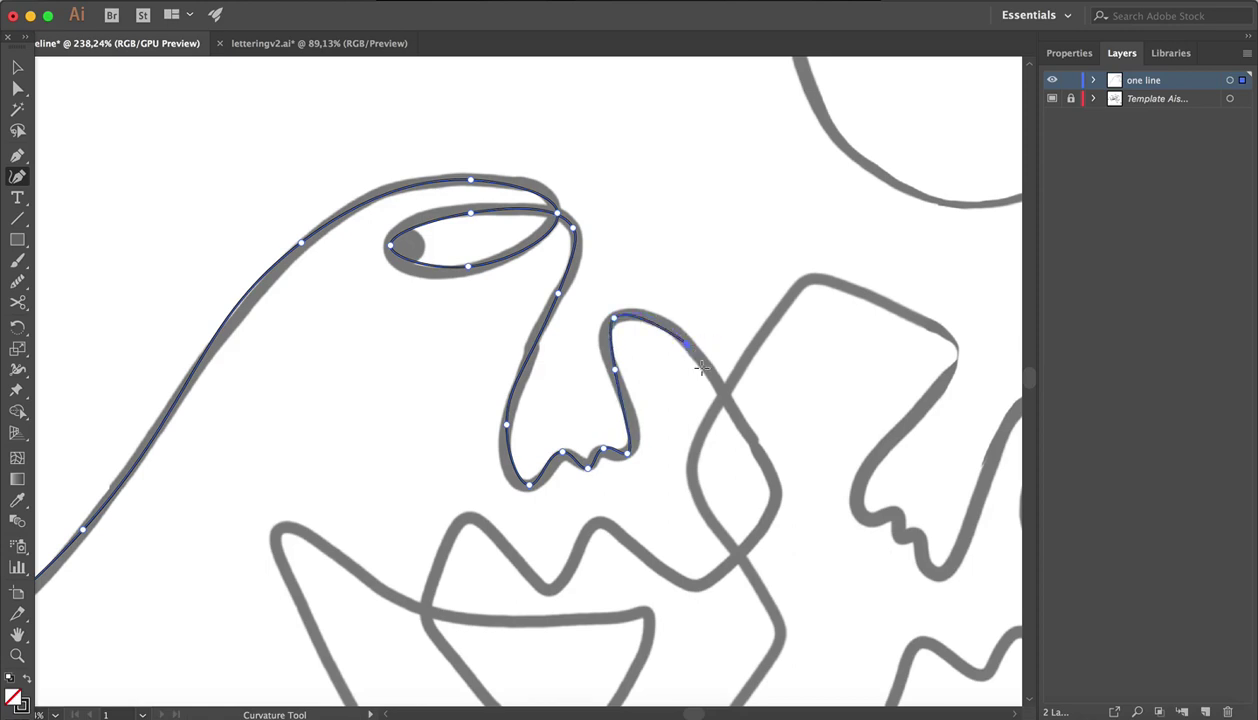
click(755, 443)
click(777, 493)
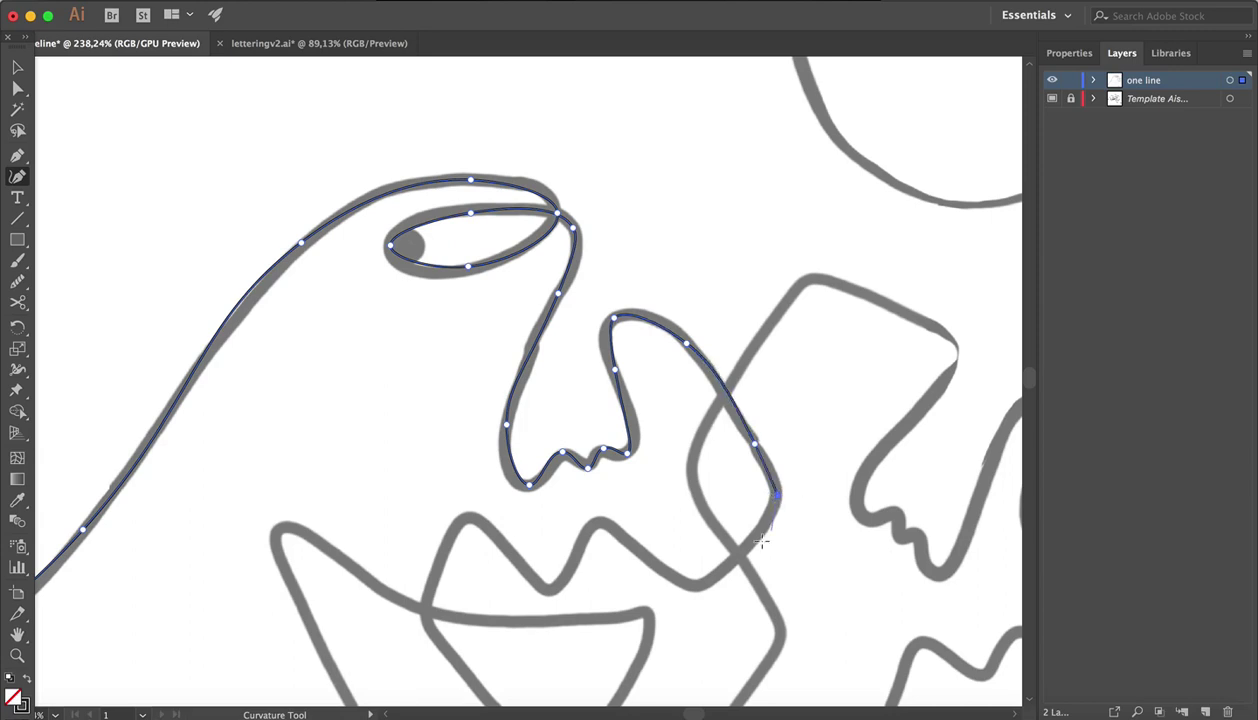
click(686, 543)
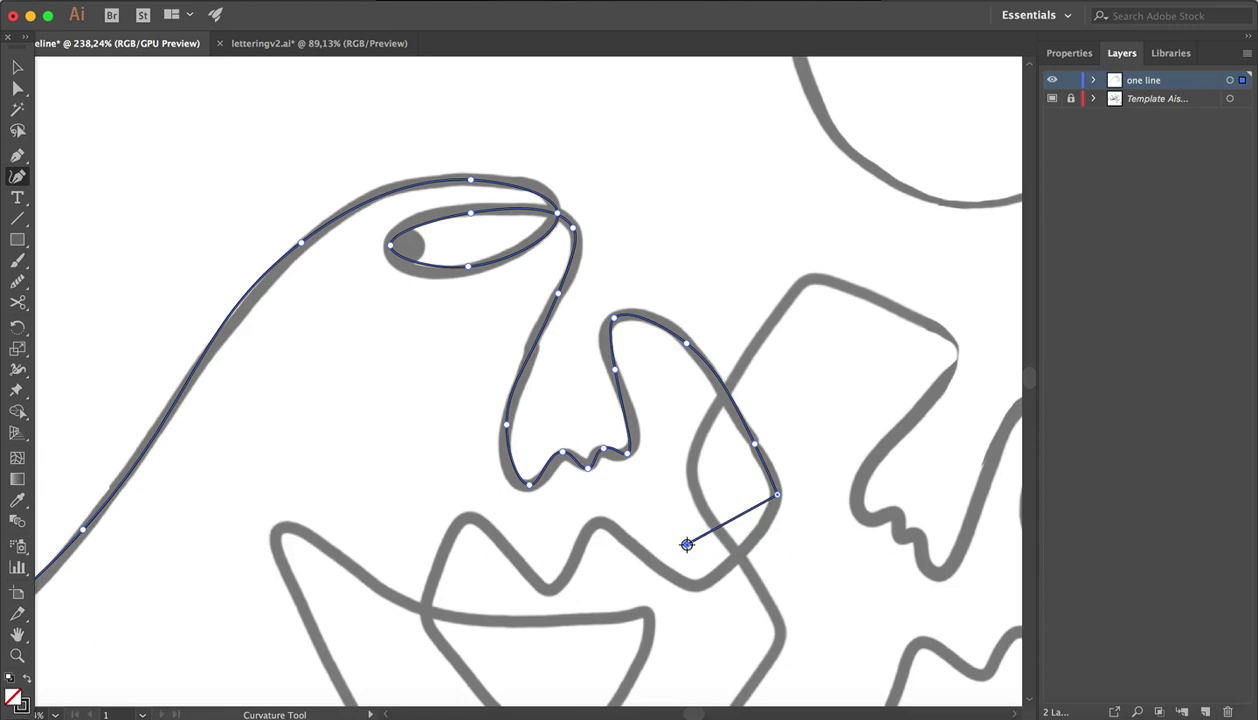
click(723, 470)
key(super+z)
key(super+z)
Continue from the cheek bend down through the line crossing and over both upper-lip peaks to the left face's left mouth crossing.
click(778, 494)
click(741, 550)
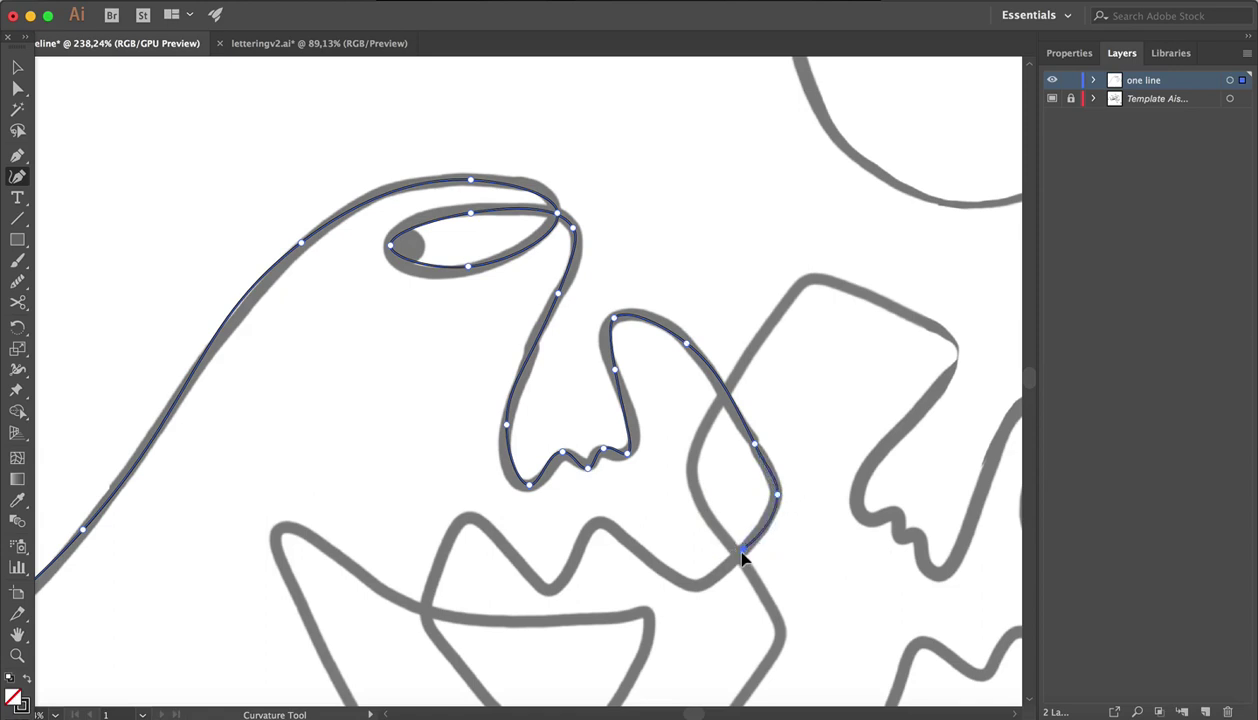
click(697, 587)
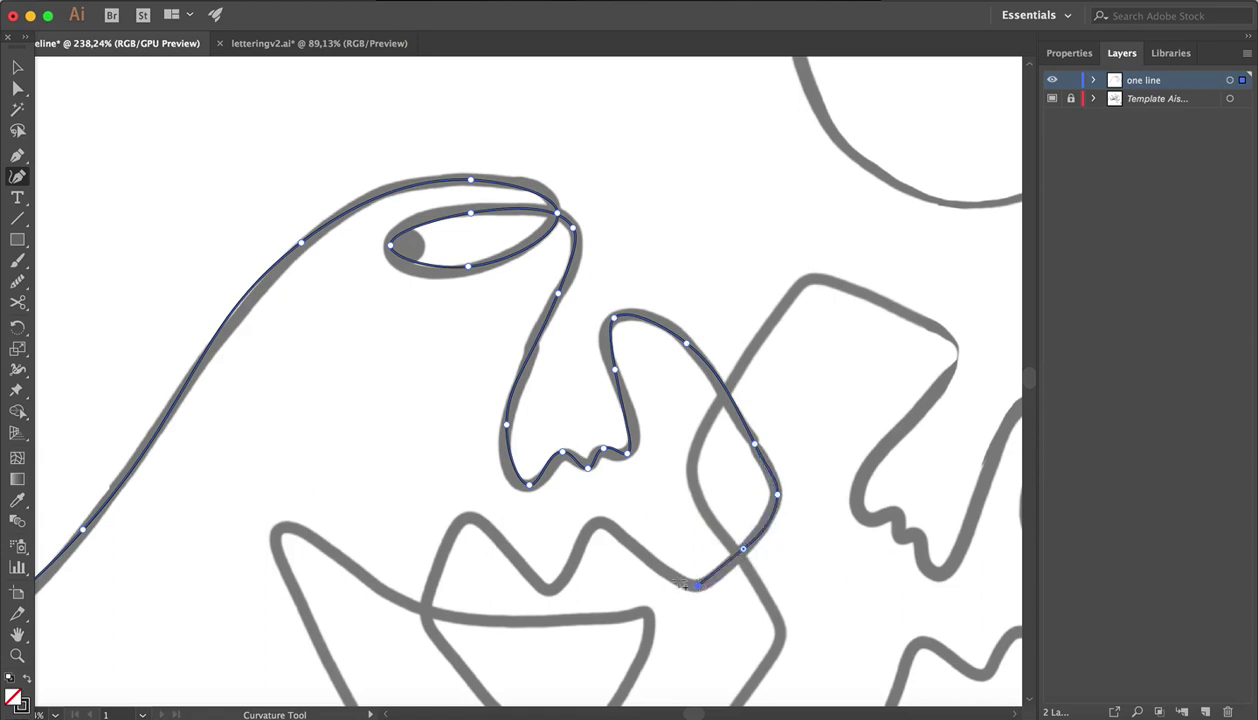
click(634, 544)
click(600, 520)
click(577, 559)
click(550, 589)
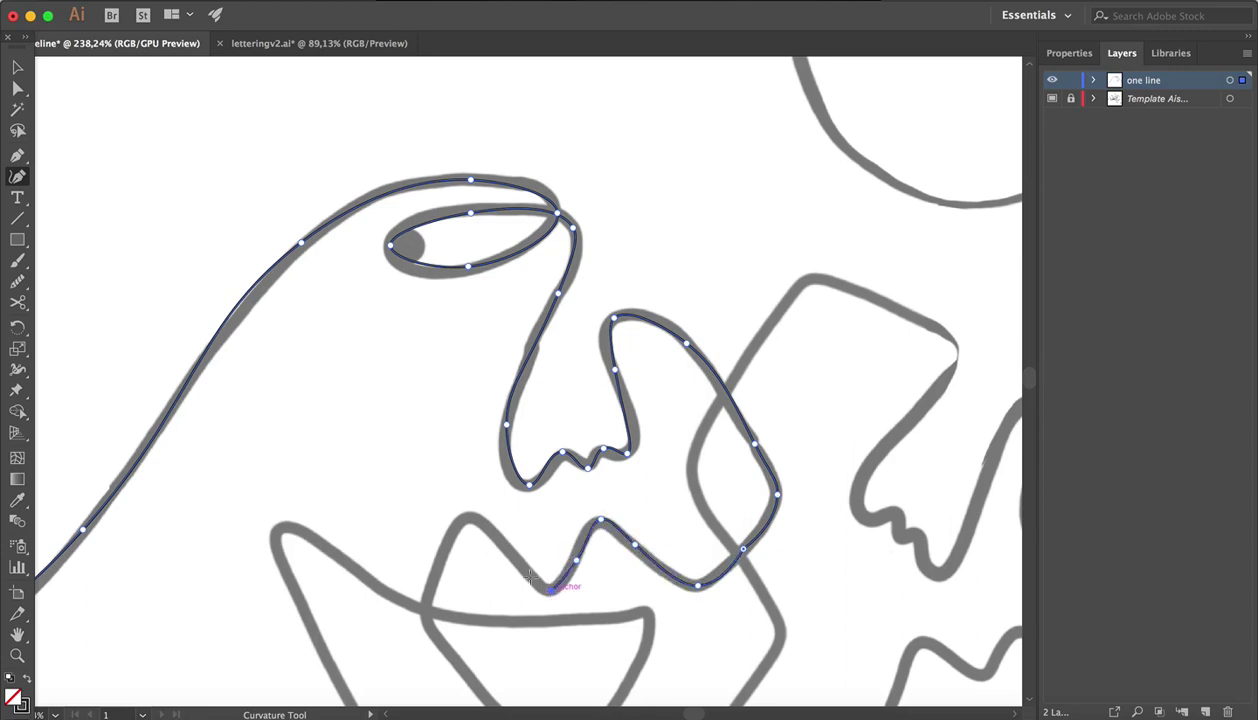
click(470, 516)
click(428, 611)
Trace the left face's lower lip around to the right mouth corner and back to the middle of the mouth line.
scroll(428, 611, down, 2)
scroll(428, 611, right, 1)
click(521, 664)
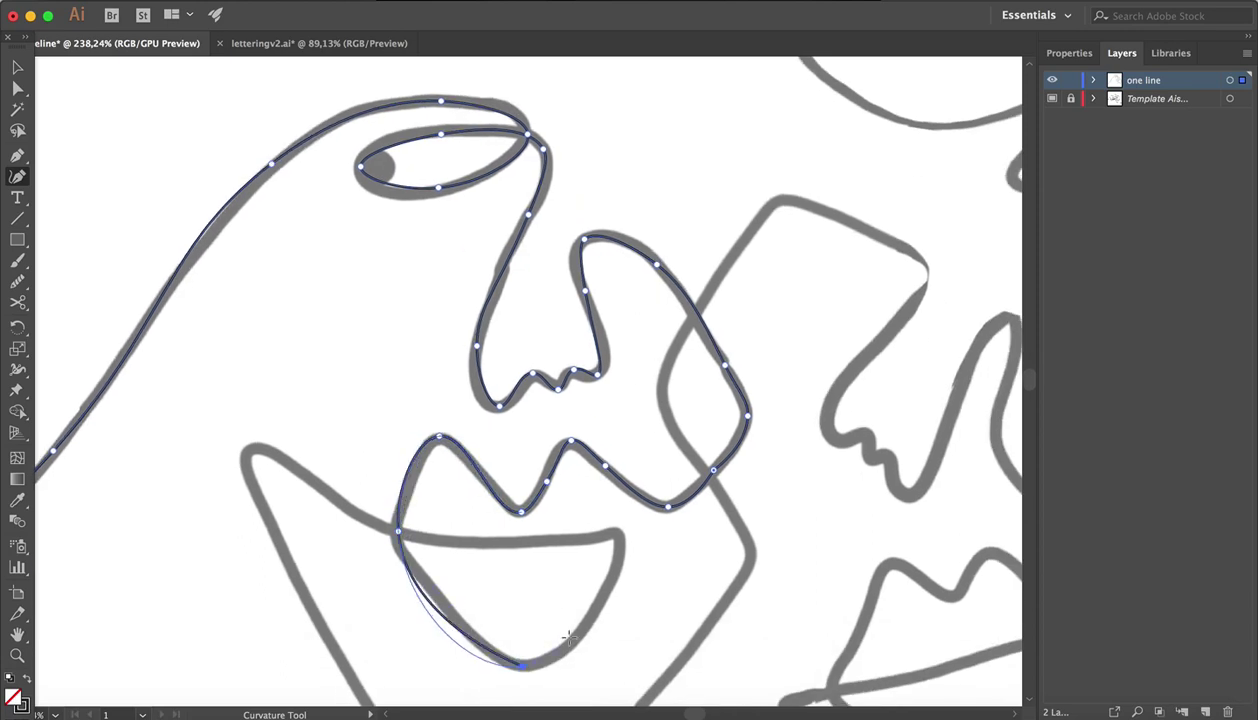
click(603, 594)
click(616, 531)
click(508, 542)
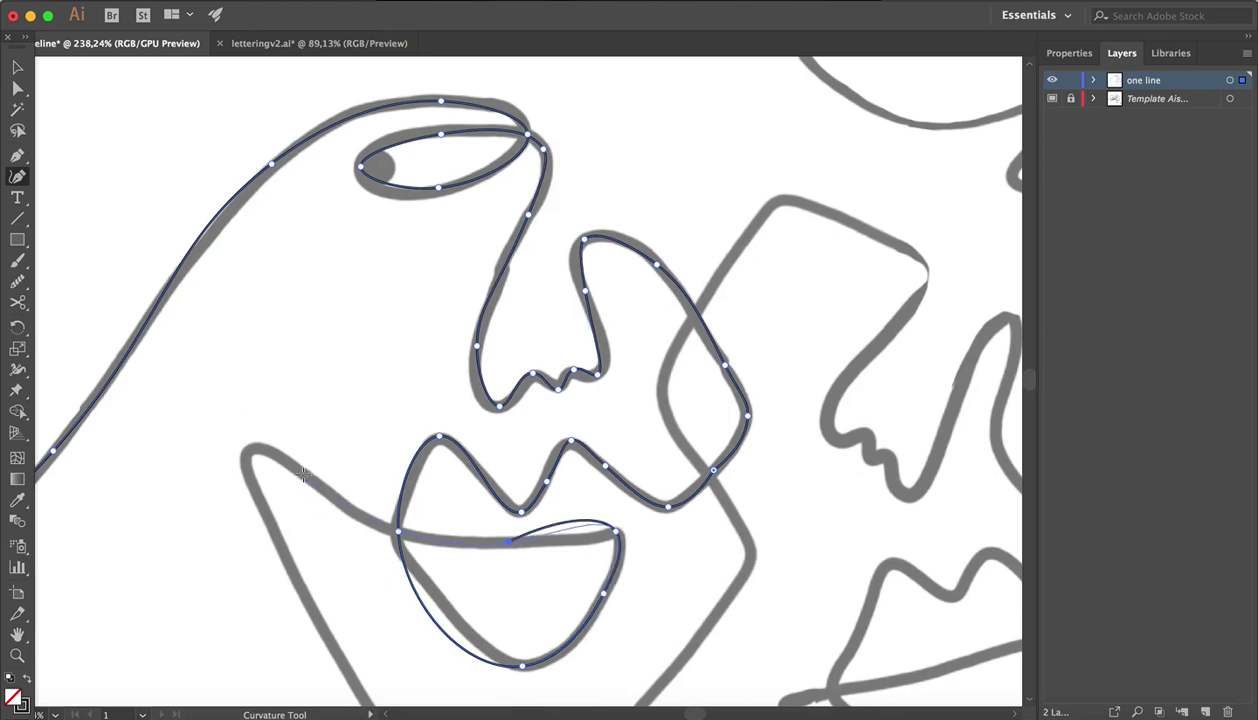
Lead the line along the mouth to the pointed left cheek tip, down around the chin and up to the right jaw corner.
click(307, 473)
click(249, 447)
scroll(294, 560, down, 5)
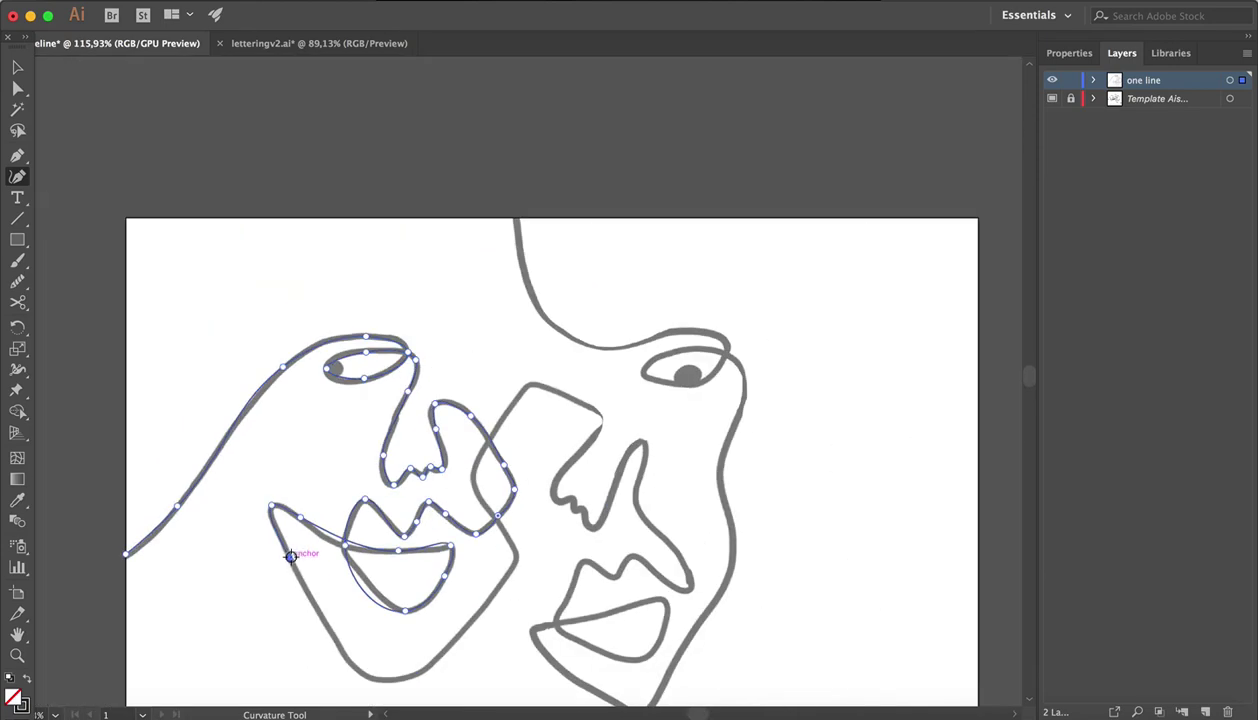
click(338, 645)
click(383, 678)
click(467, 621)
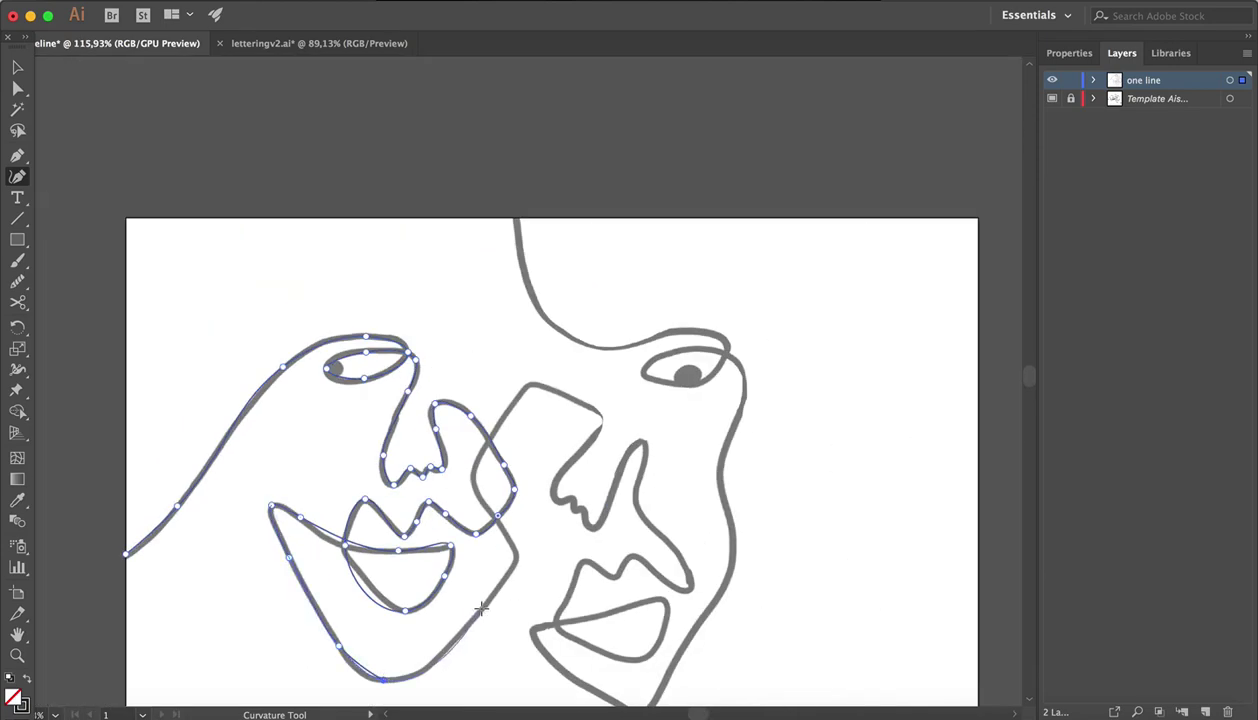
click(518, 557)
Trace the connecting line from the left face's jaw up through the crossings, over its peak and across to the right face's nose bridge.
scroll(519, 550, up, 3)
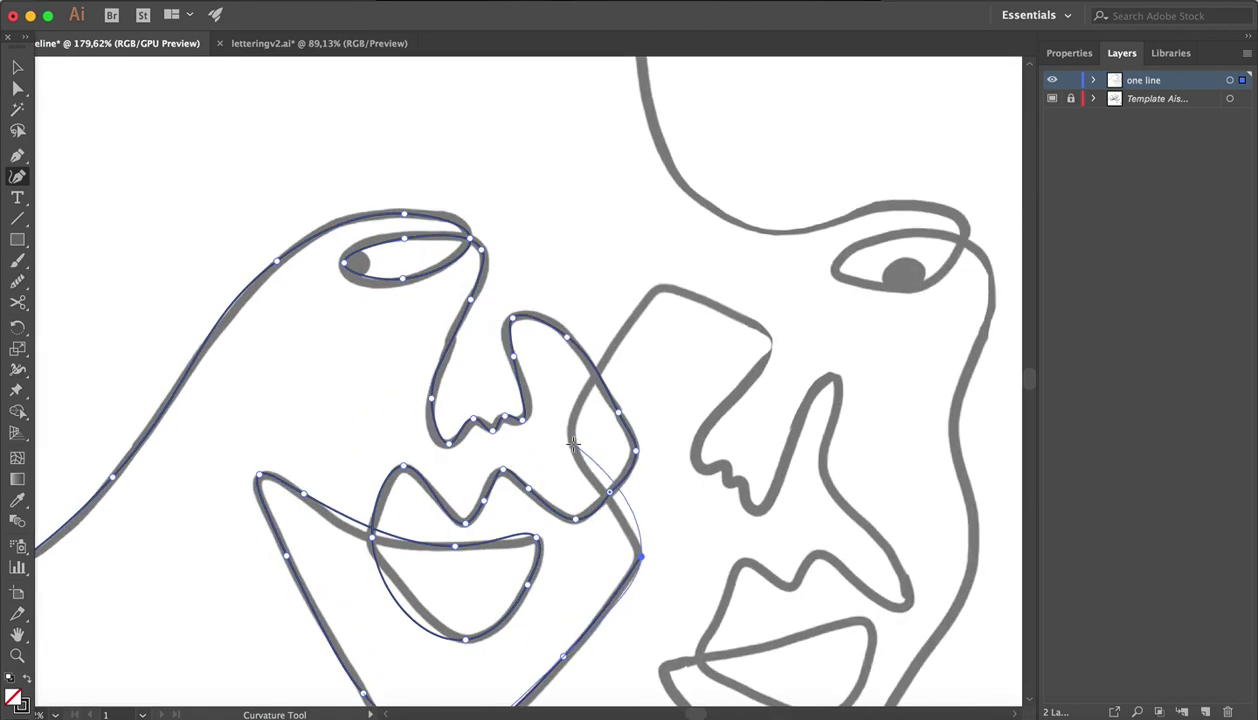
click(476, 487)
click(606, 358)
click(655, 290)
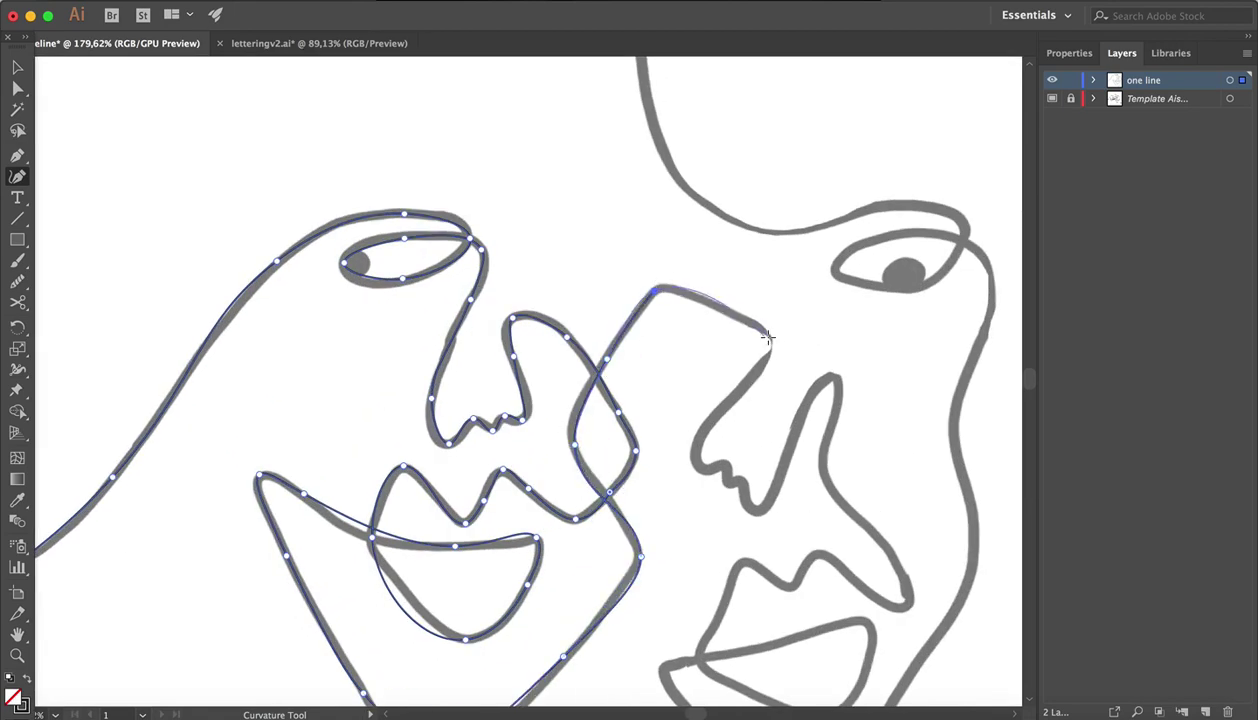
click(771, 340)
Trace the right face's nose down the bridge, around the nostril bumps and up to the tall peak beside it.
click(726, 403)
click(700, 437)
click(700, 467)
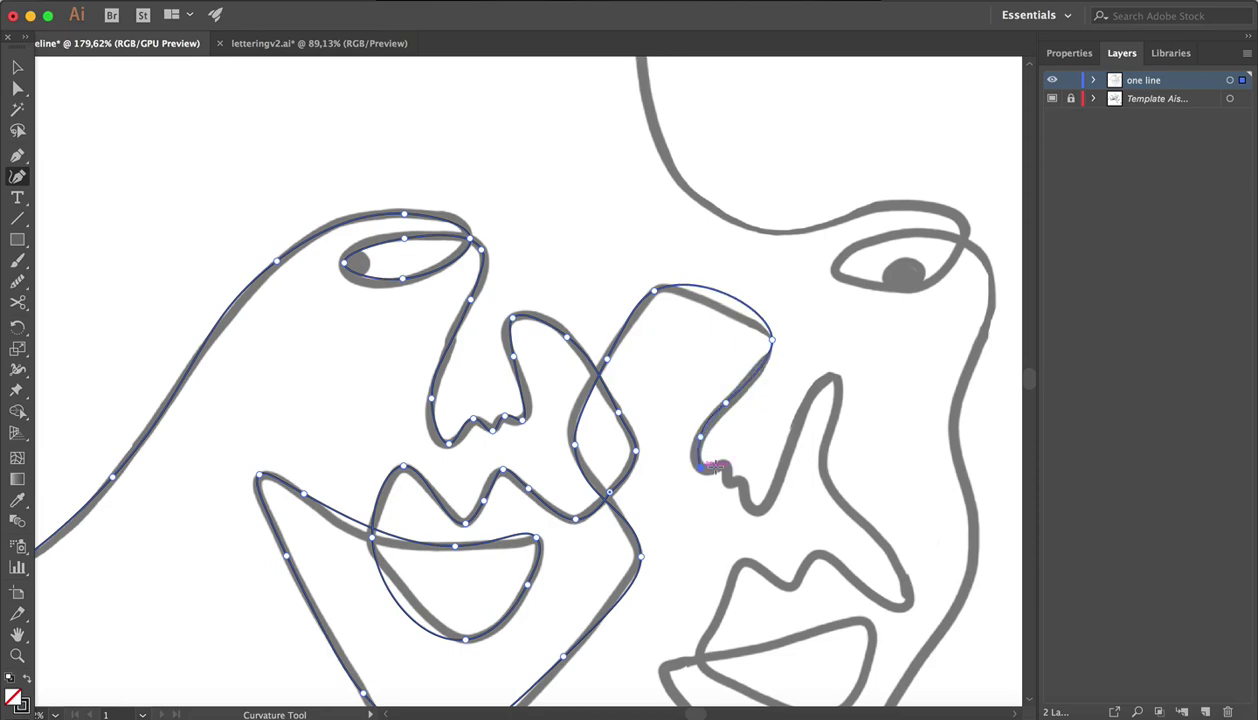
click(727, 465)
click(726, 485)
click(744, 480)
click(756, 511)
click(794, 433)
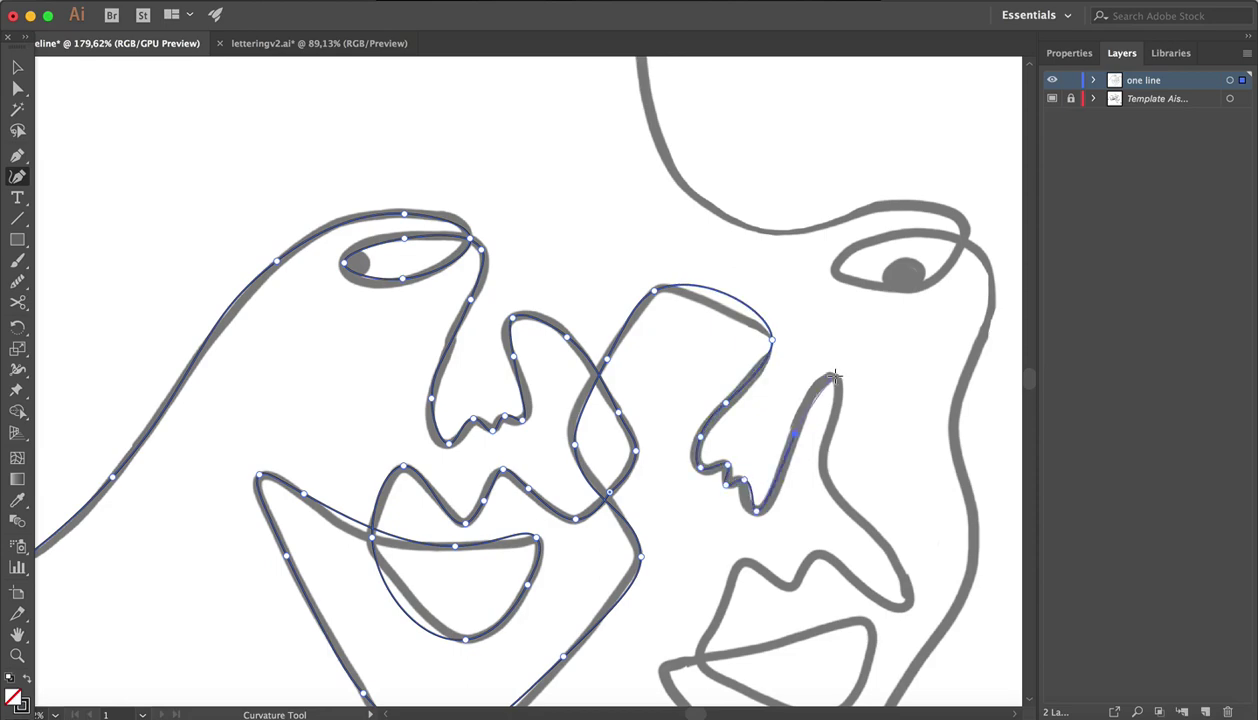
click(837, 377)
Continue from the tall peak down the right face's inner cheek line to its rounded lower end beside the mouth.
click(829, 433)
click(822, 471)
click(888, 543)
scroll(888, 543, down, 5)
scroll(888, 543, right, 4)
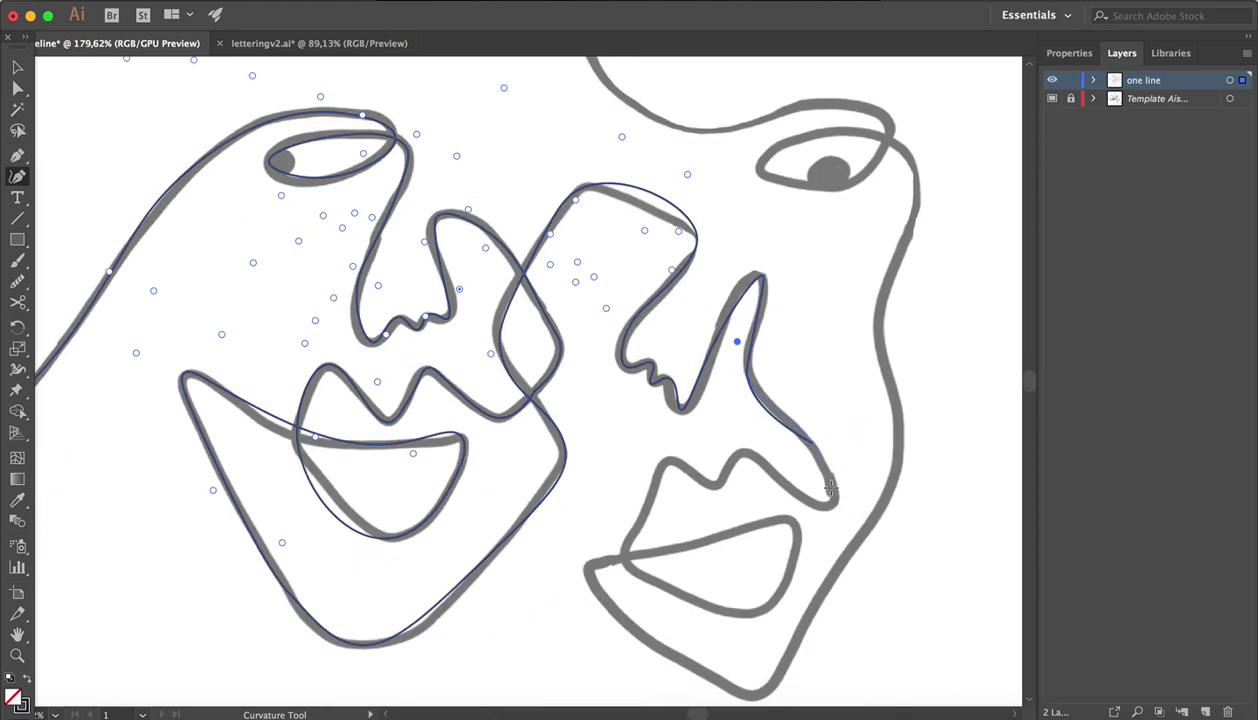
click(830, 505)
Trace the right face's upper lip over both peaks and down to the left mouth corner.
click(774, 470)
click(741, 450)
click(716, 484)
click(665, 459)
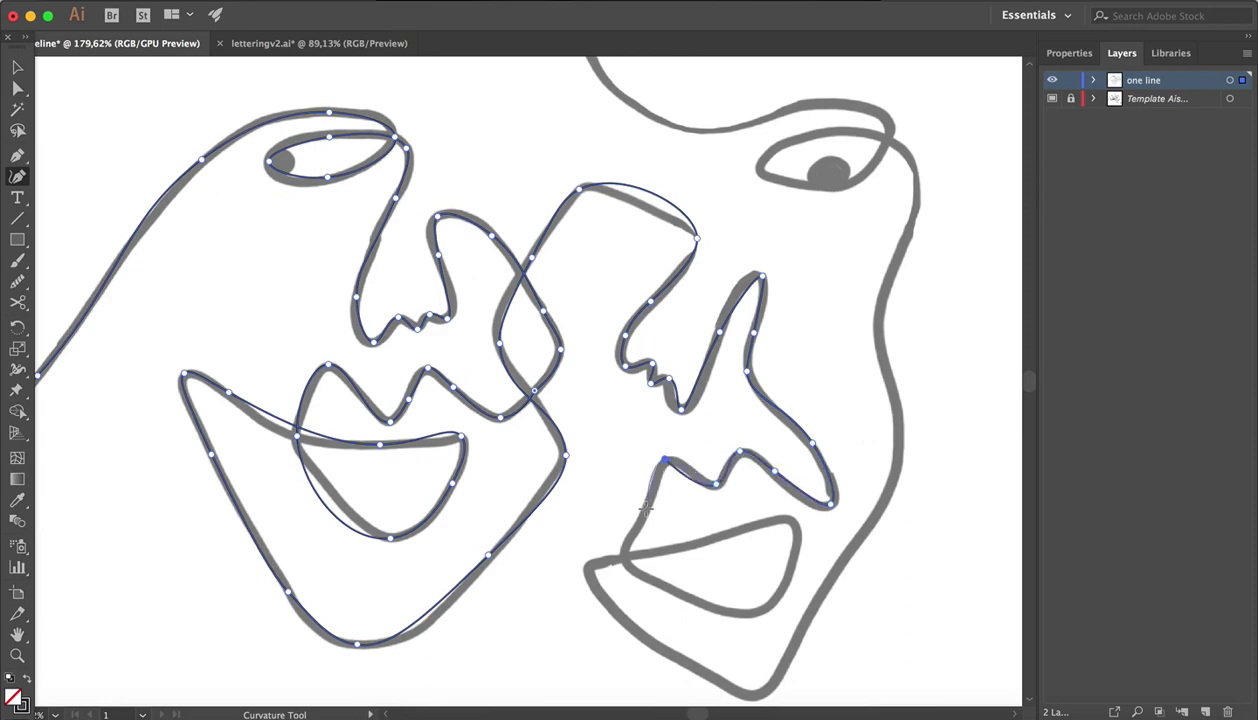
click(644, 507)
click(615, 549)
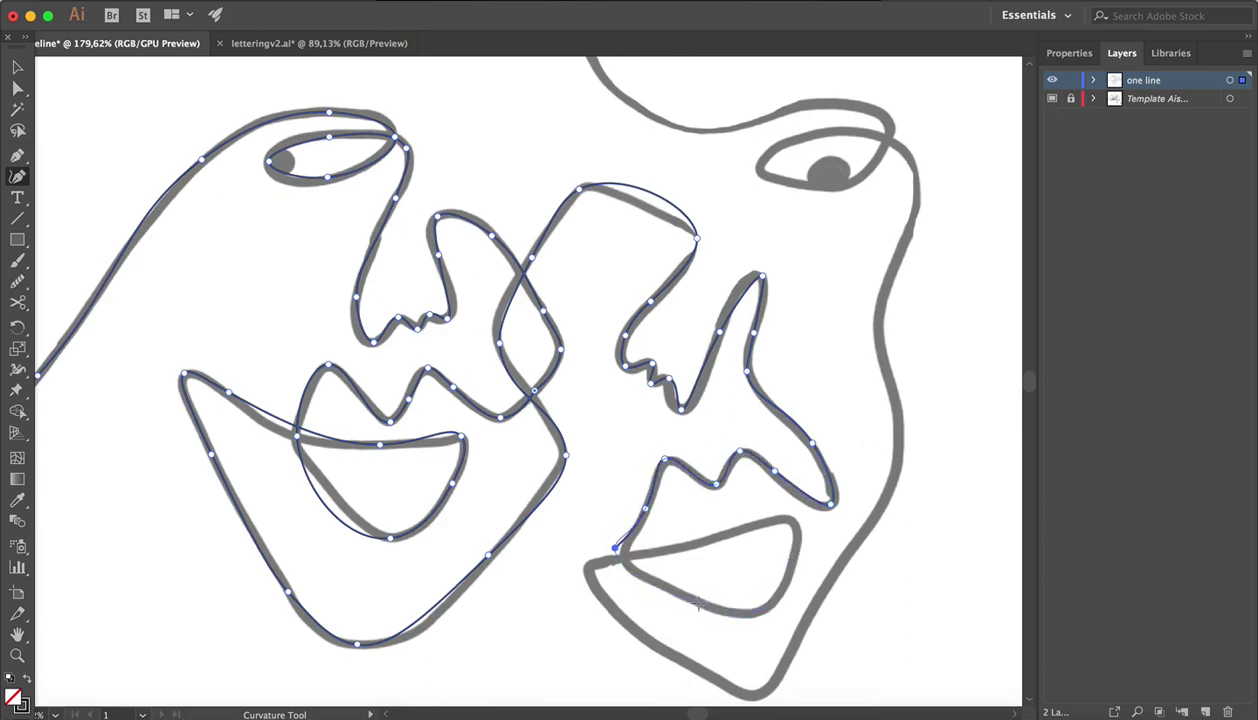
Trace the right face's lower lip loop and bring the mouth line back to the pointed left tip of the chin outline.
click(694, 599)
click(760, 611)
click(787, 520)
click(717, 548)
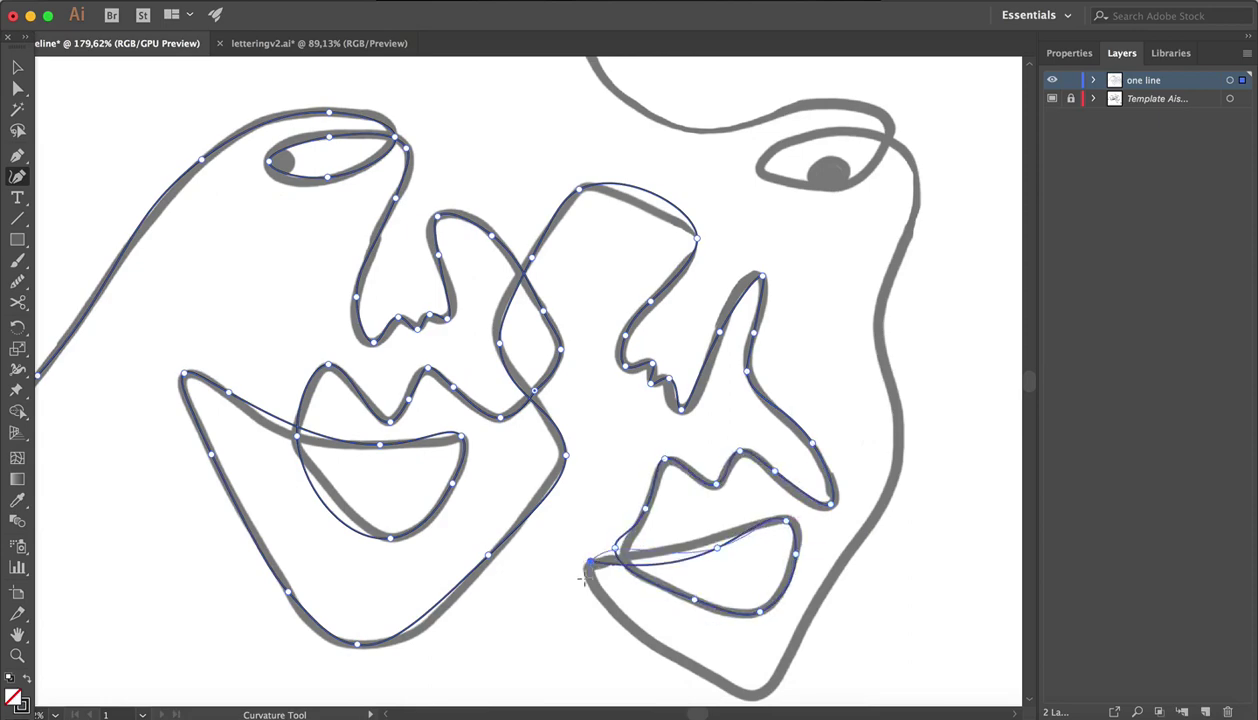
click(590, 561)
Trace the right face's outer contour from the chin tip around the jaw and up the cheek to beside the eye.
click(646, 641)
click(750, 689)
click(816, 595)
click(889, 493)
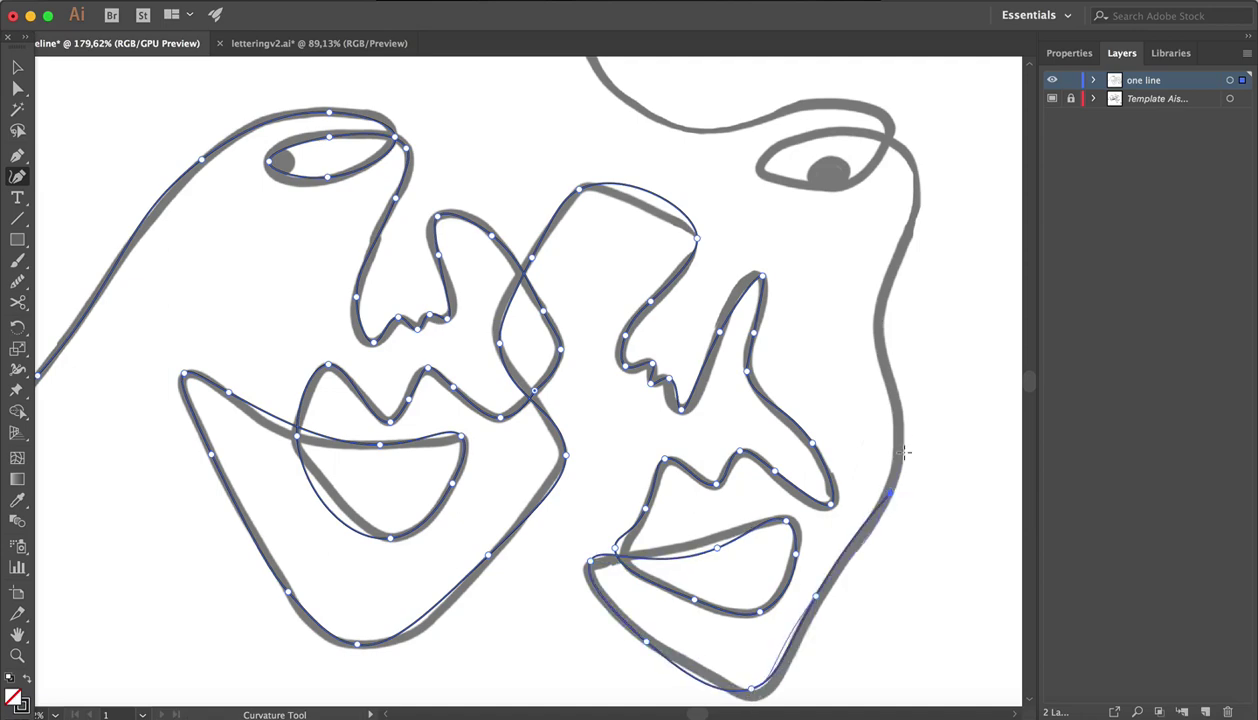
click(900, 435)
click(880, 323)
click(919, 188)
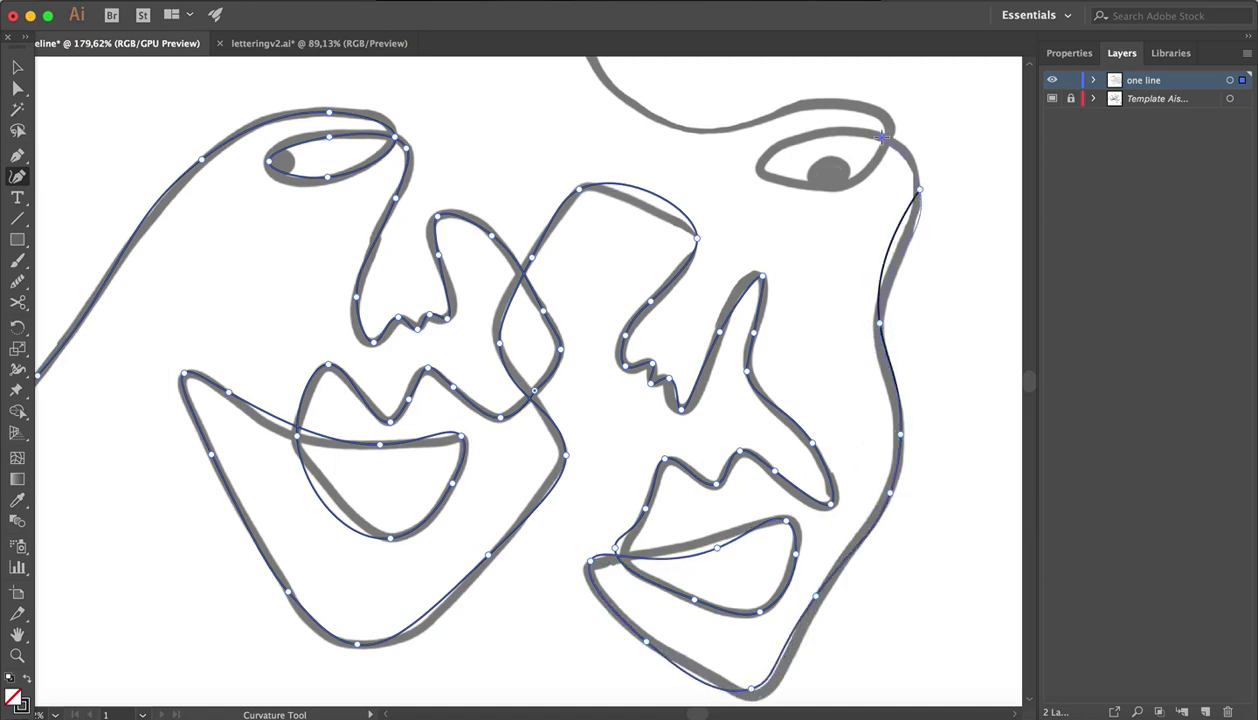
Trace the loop around the right face's eye and carry the line over onto the top of the brow.
click(881, 136)
click(760, 168)
click(843, 186)
click(884, 120)
click(819, 99)
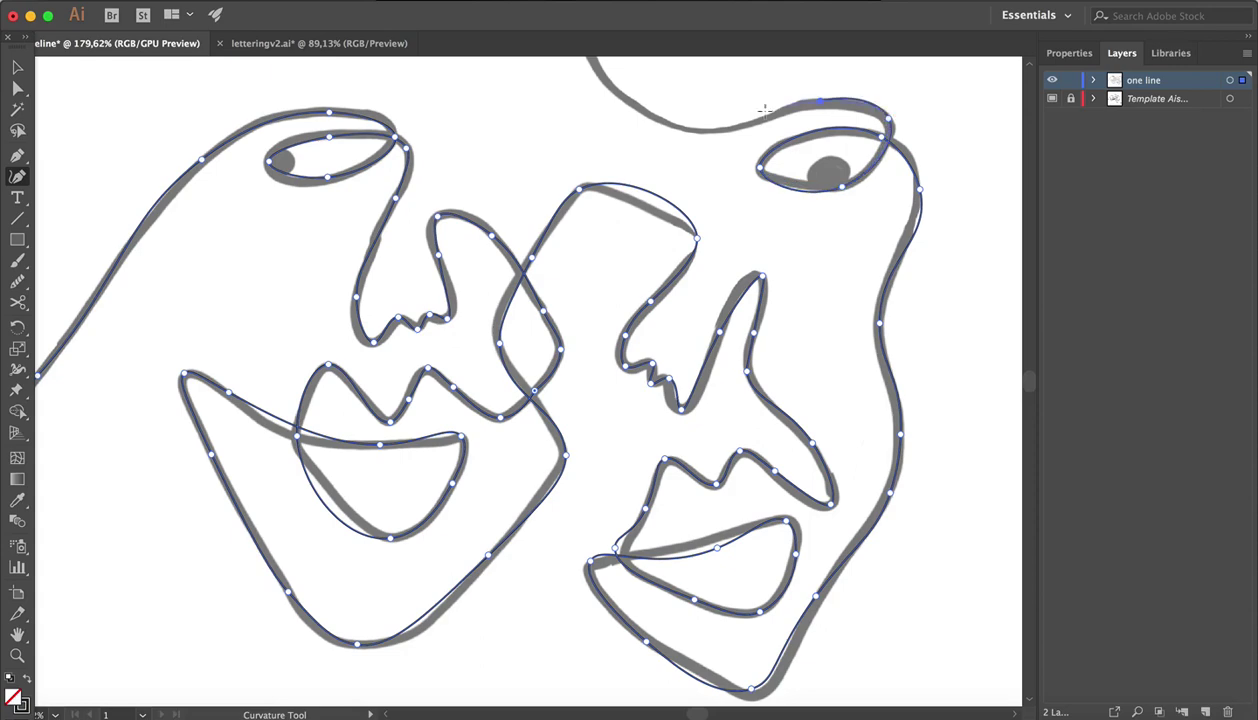
Continue the line along the right face's forehead curve to just above the artboard's top edge and end the path.
click(711, 131)
scroll(711, 131, down, 3)
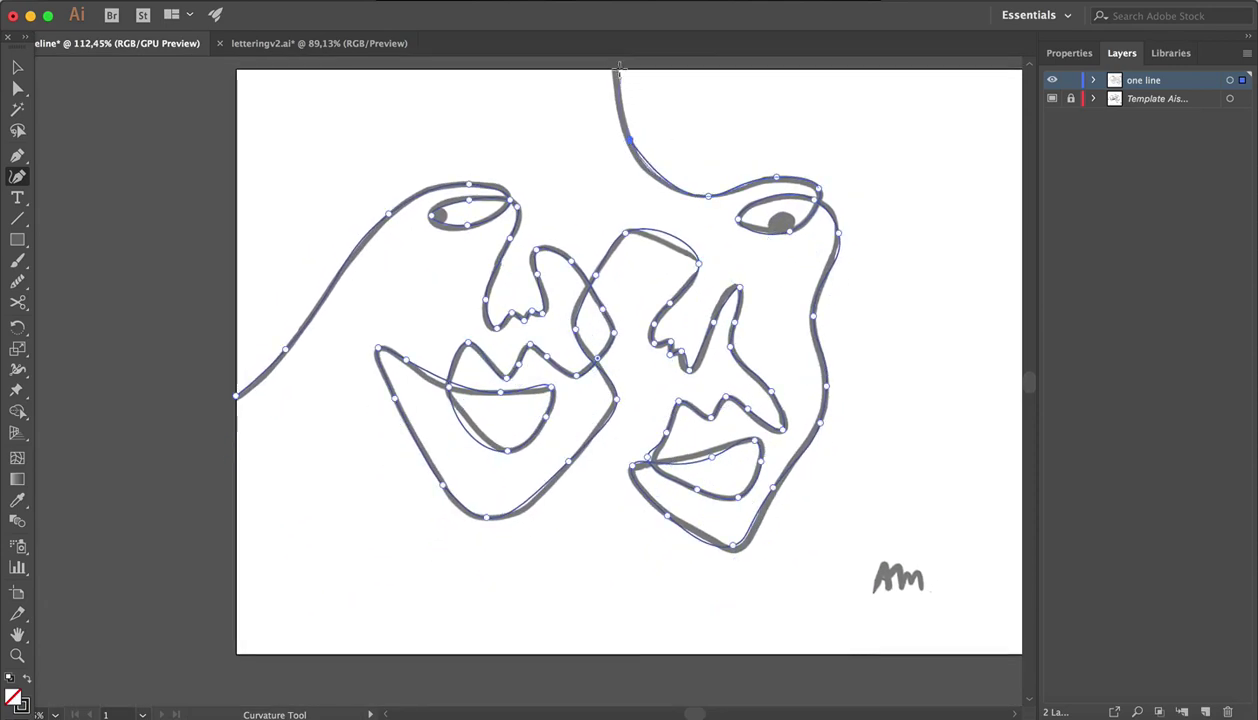
click(615, 62)
key(Escape)
scroll(918, 421, down, 3)
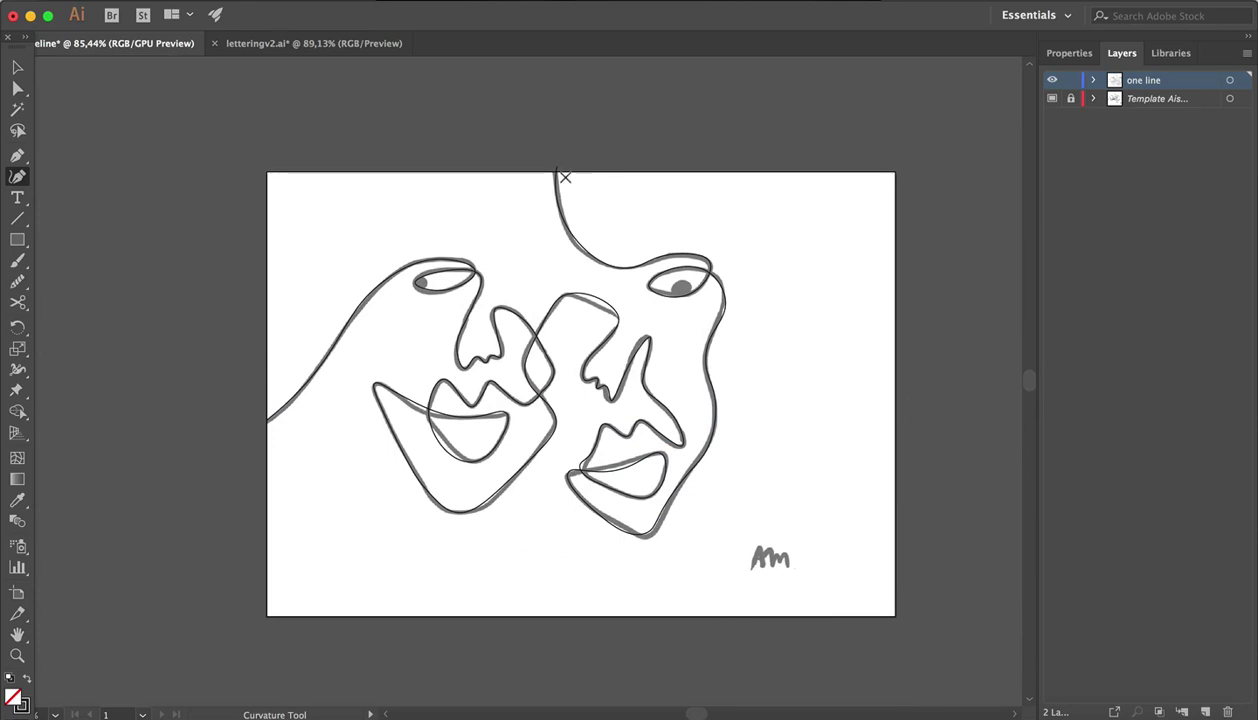
click(18, 68)
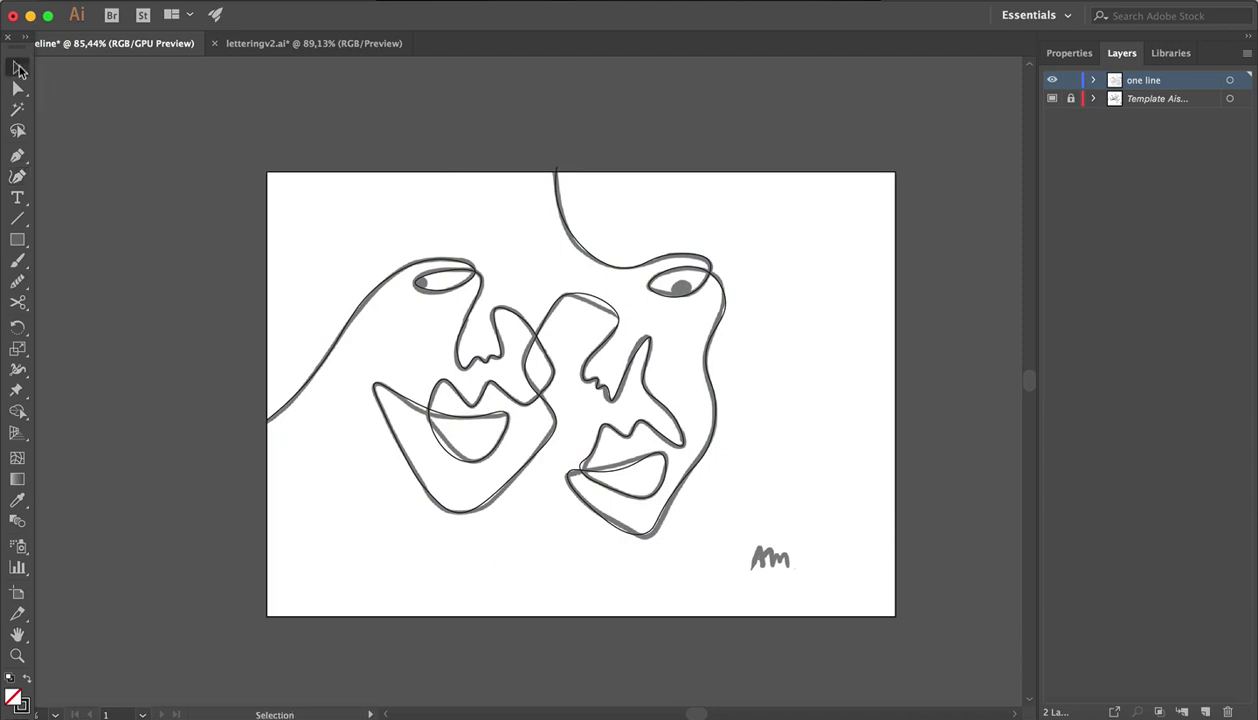
click(494, 341)
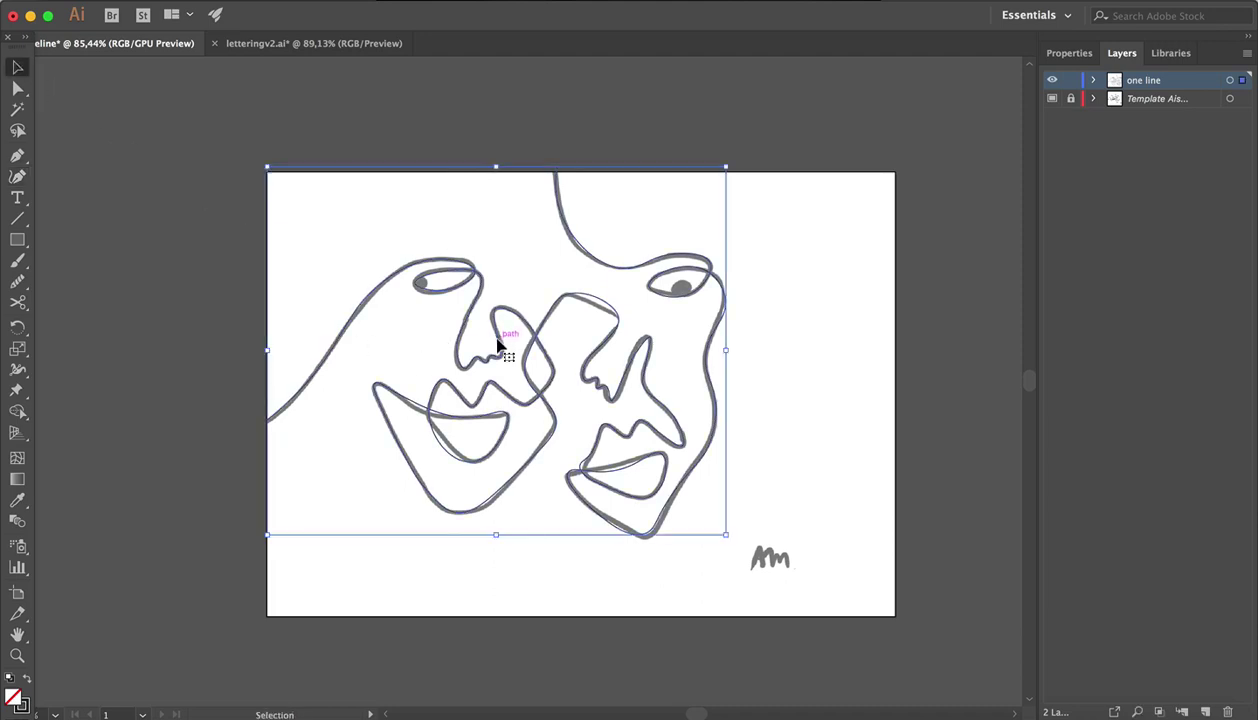
click(18, 177)
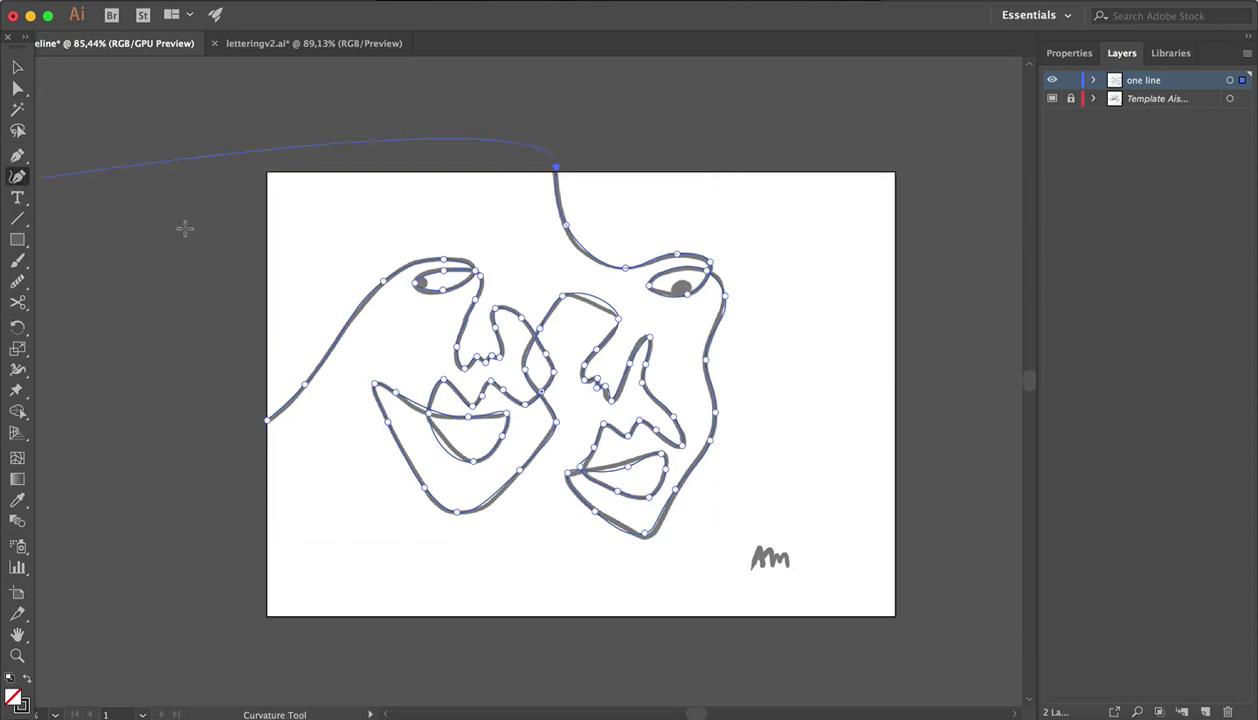
alt+scroll(505, 347, up, 3)
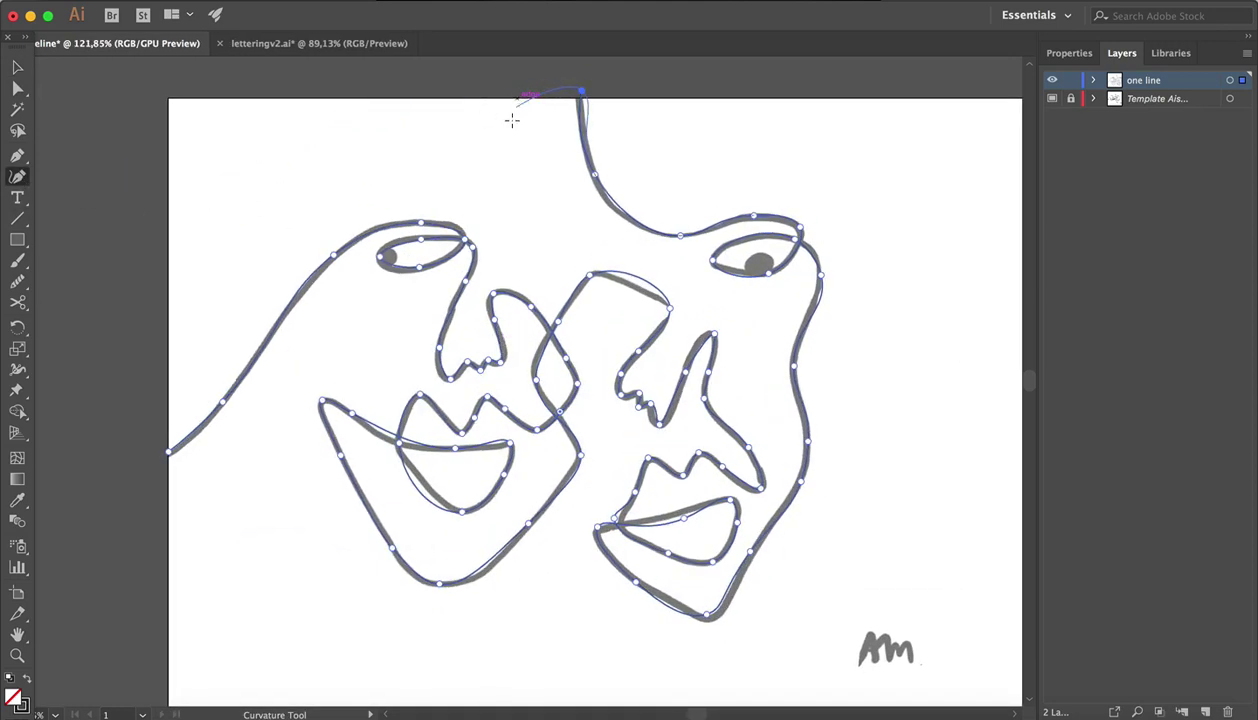
scroll(512, 120, up, 3)
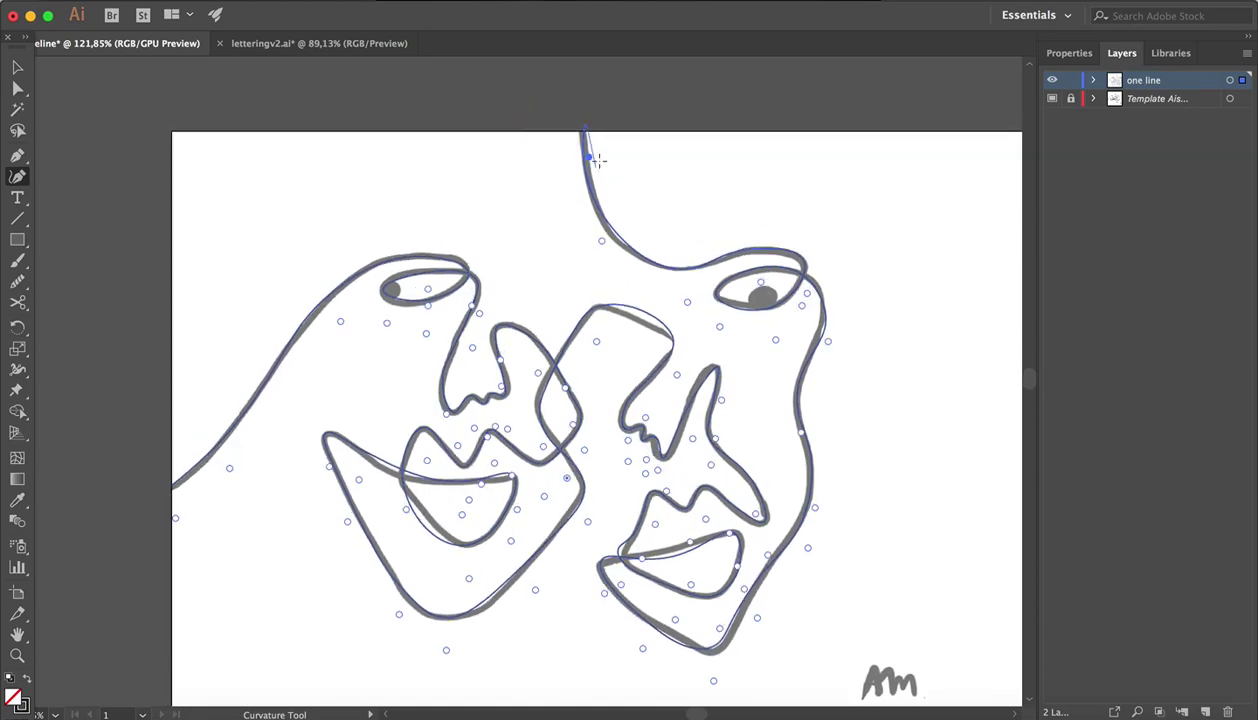
click(585, 128)
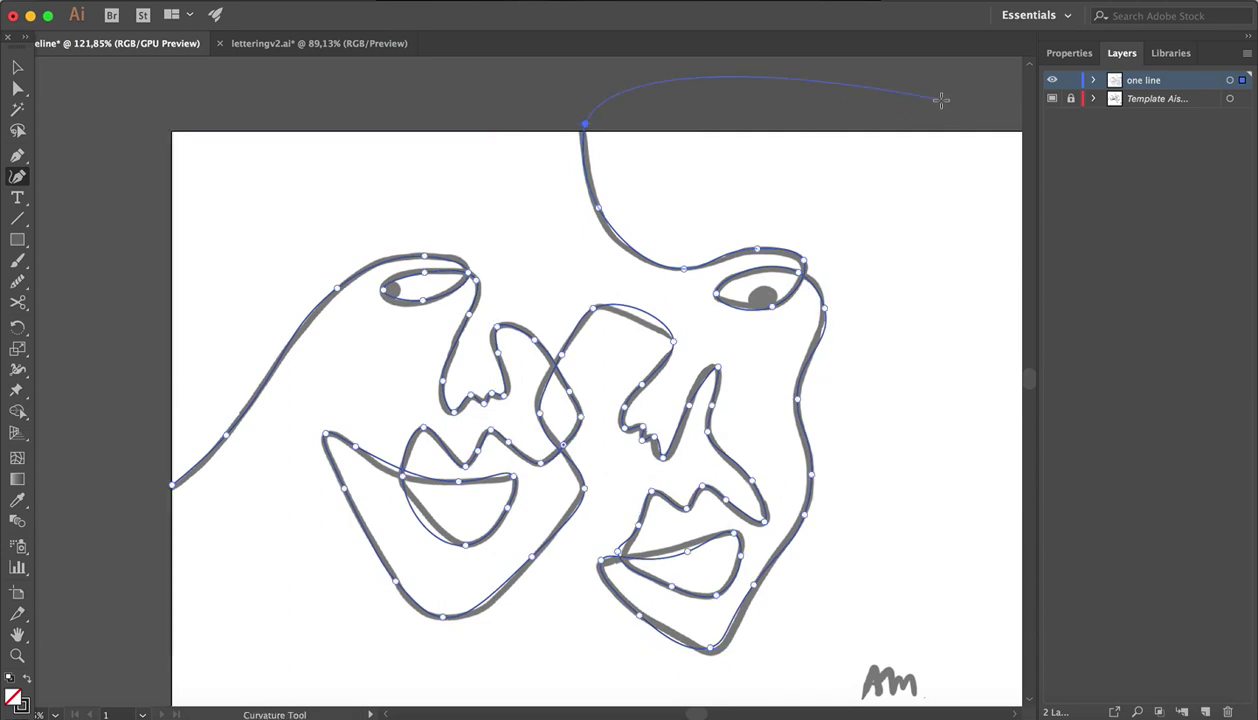
key(Escape)
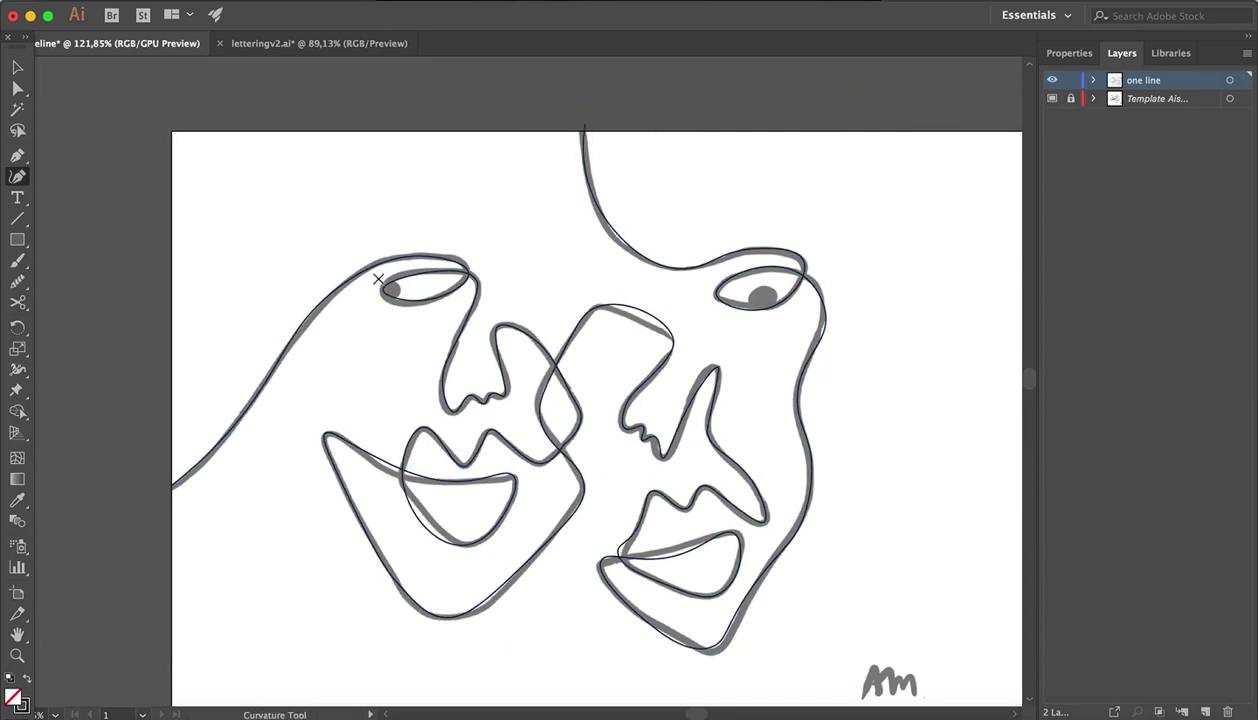
Reshape the bridge line above the right face's nose with the Curvature tool, lowering its corner slightly and adding a midpoint pulled onto the template.
click(17, 67)
click(302, 334)
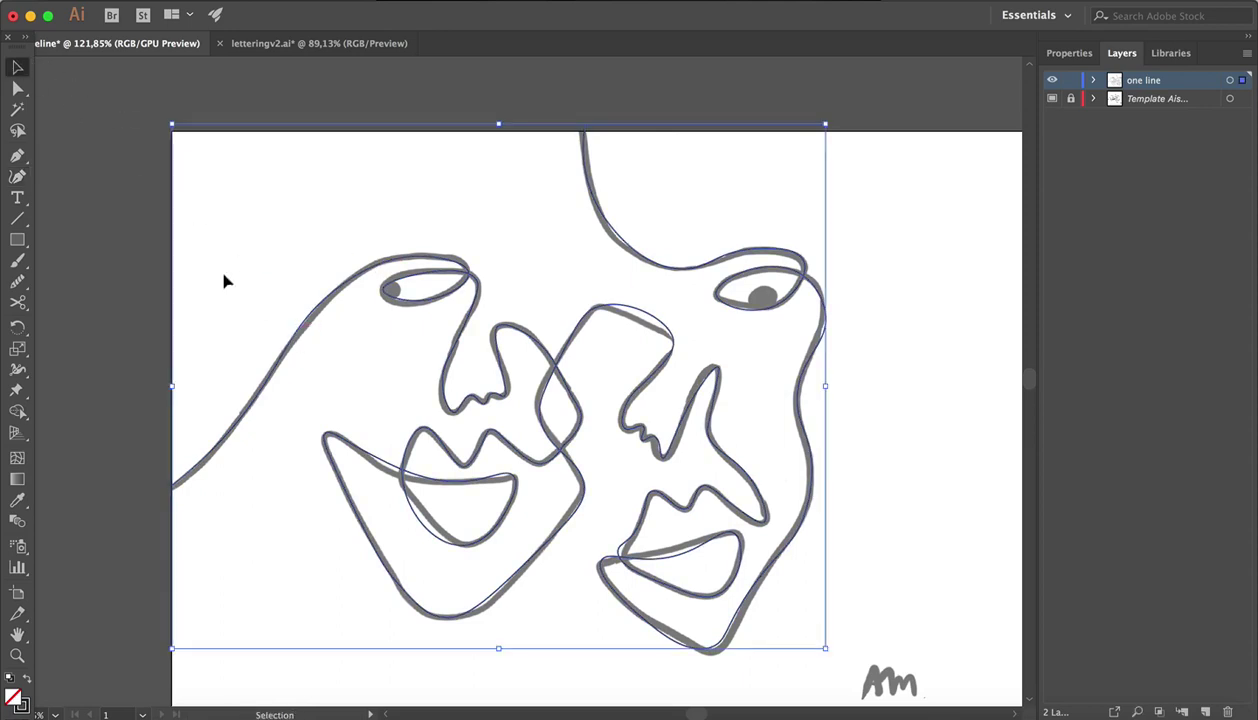
click(17, 177)
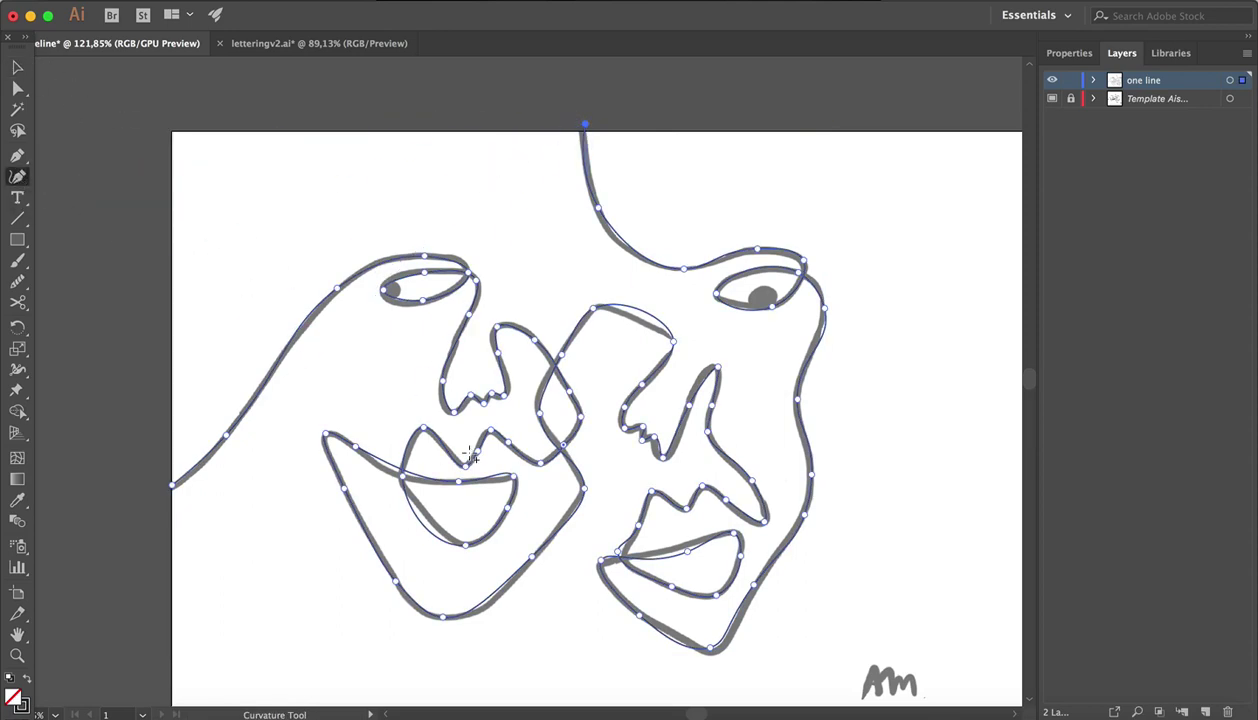
scroll(480, 427, up, 3)
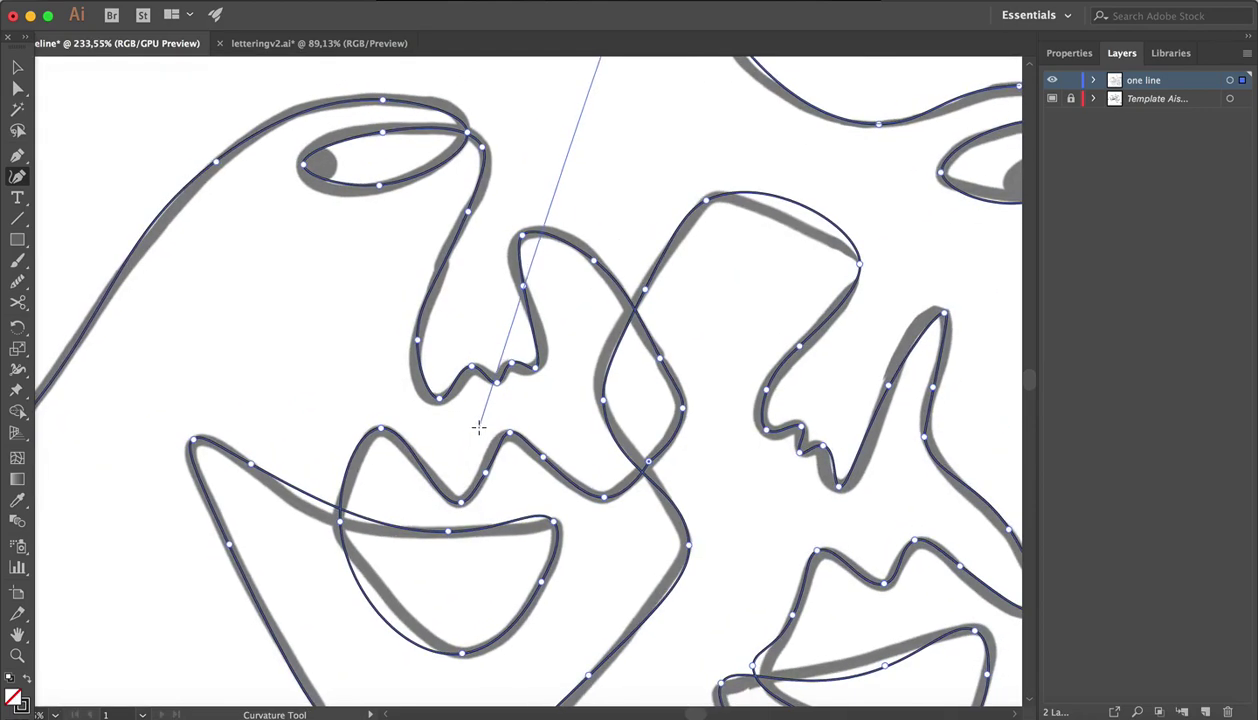
right_click(709, 201)
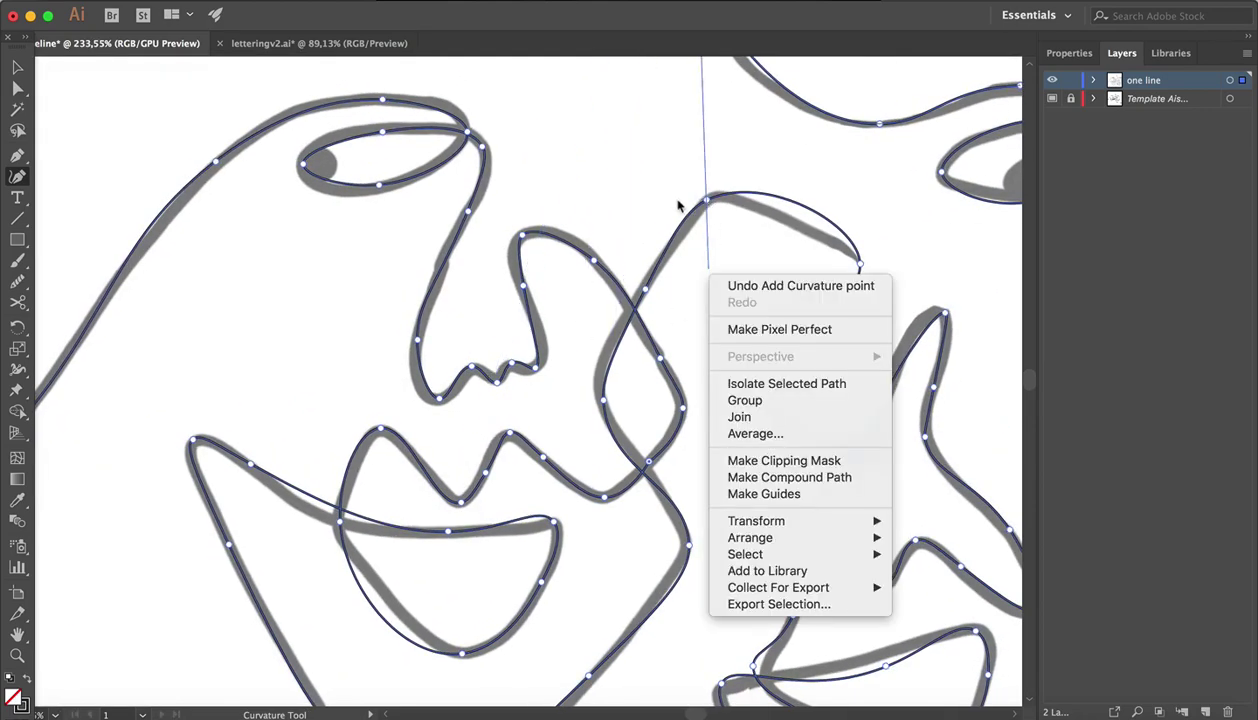
key(Escape)
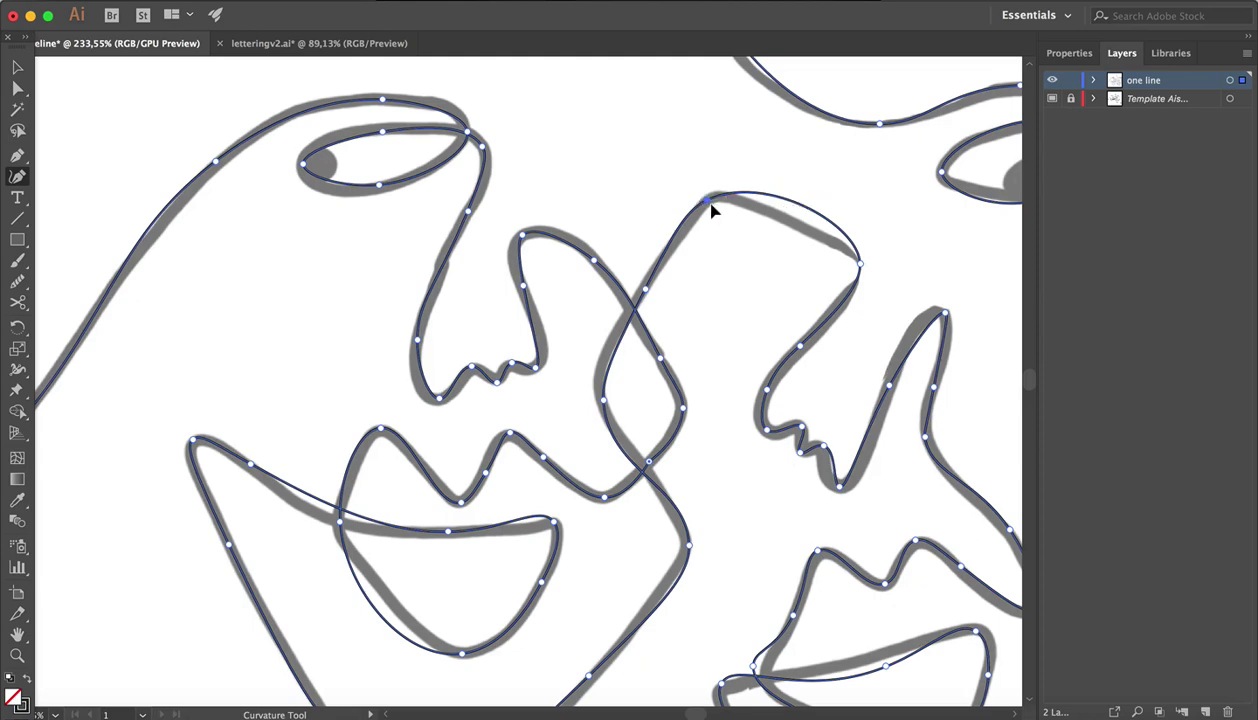
mouse_move(705, 197)
mouse_down()
mouse_move(730, 205)
mouse_move(710, 177)
mouse_move(708, 200)
mouse_up()
click(859, 268)
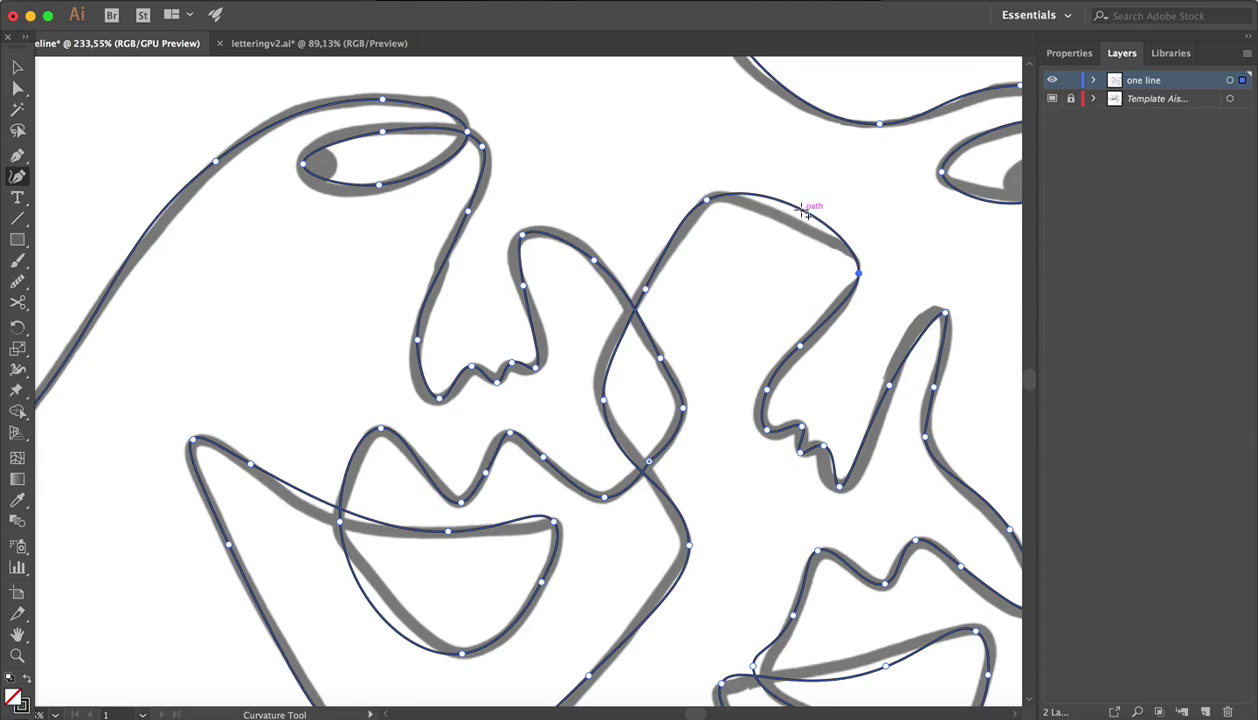
click(802, 209)
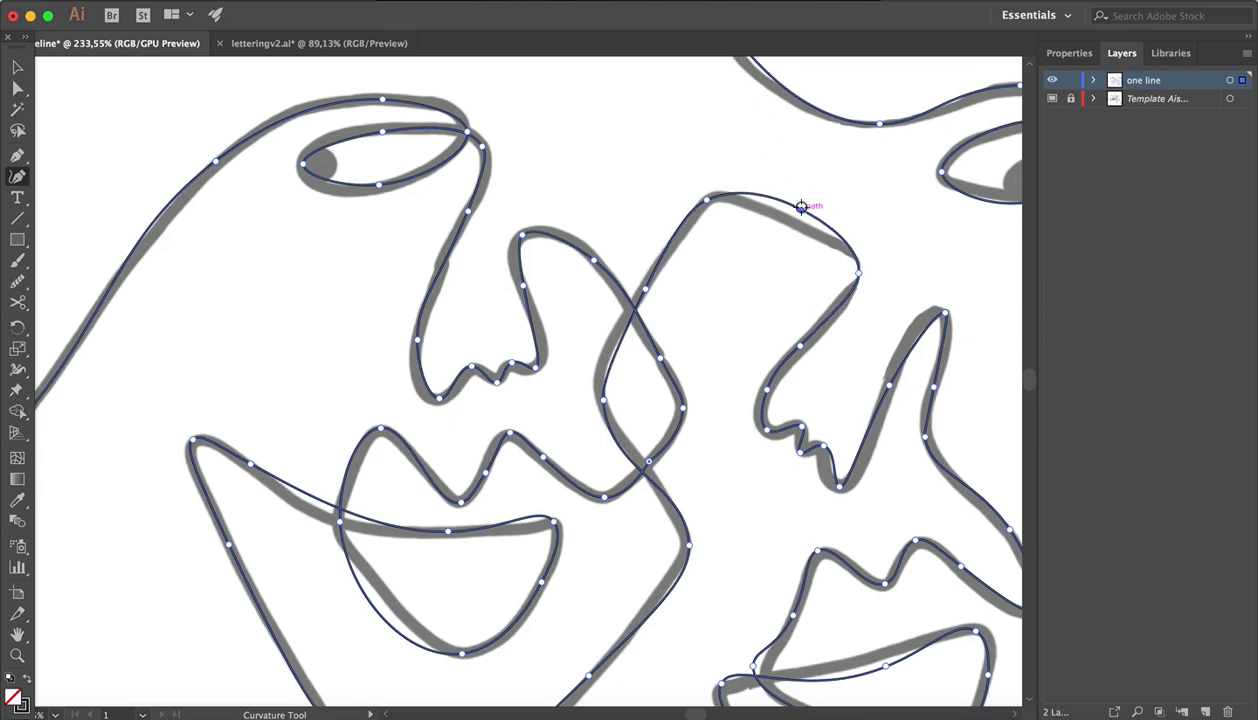
drag(802, 209, 792, 223)
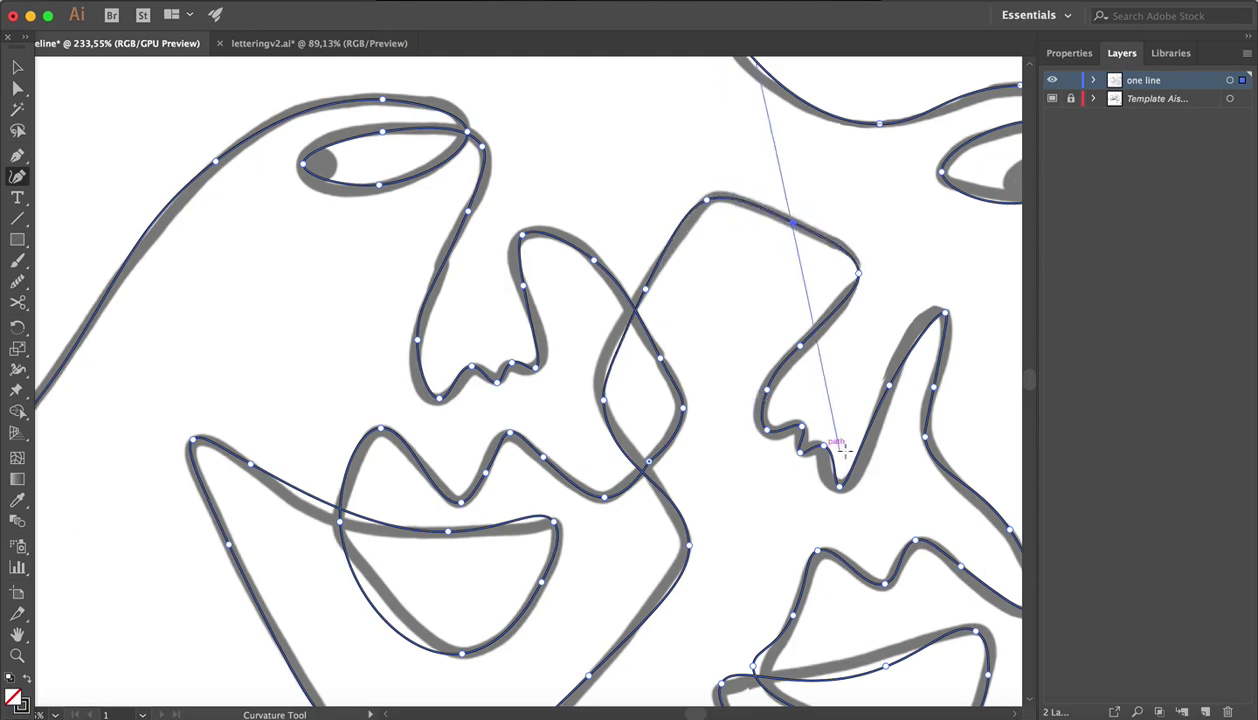
key(Escape)
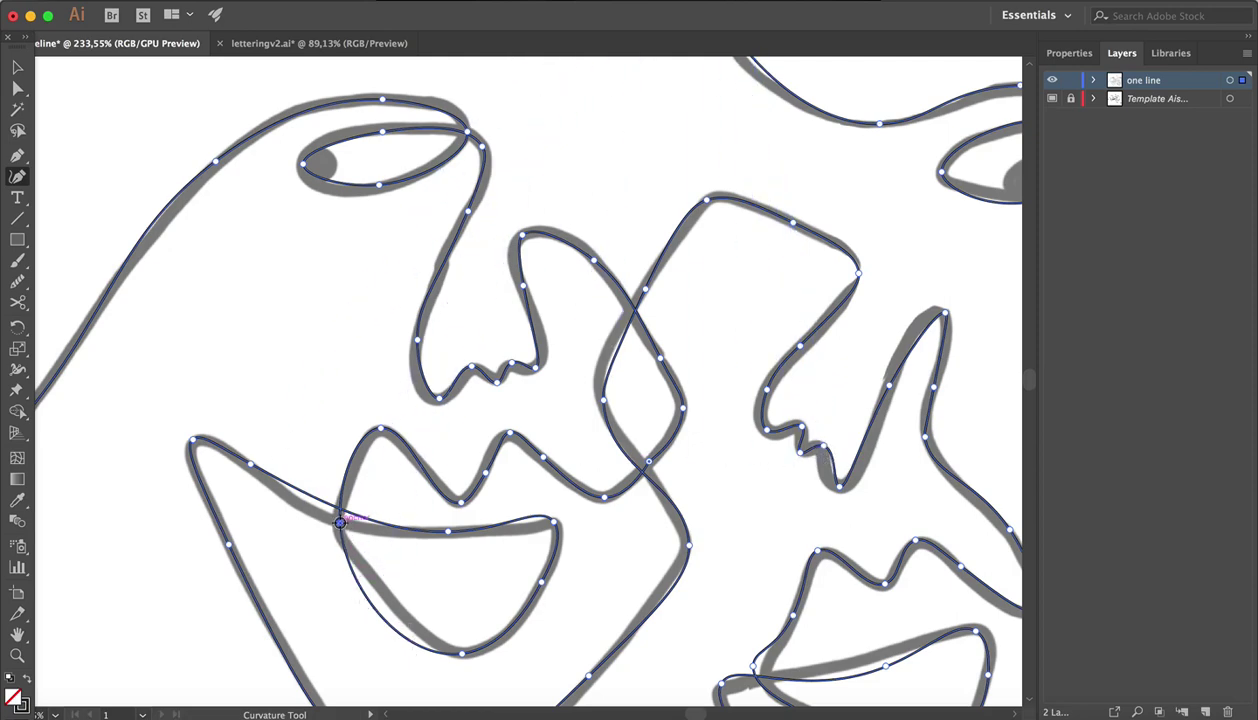
Fit the left face's mouth to the template by adding a lower-lip point and moving the right mouth corner and the upper-left mouth line point.
drag(341, 520, 337, 530)
mouse_move(378, 607)
mouse_down()
mouse_move(371, 598)
mouse_move(390, 598)
mouse_up()
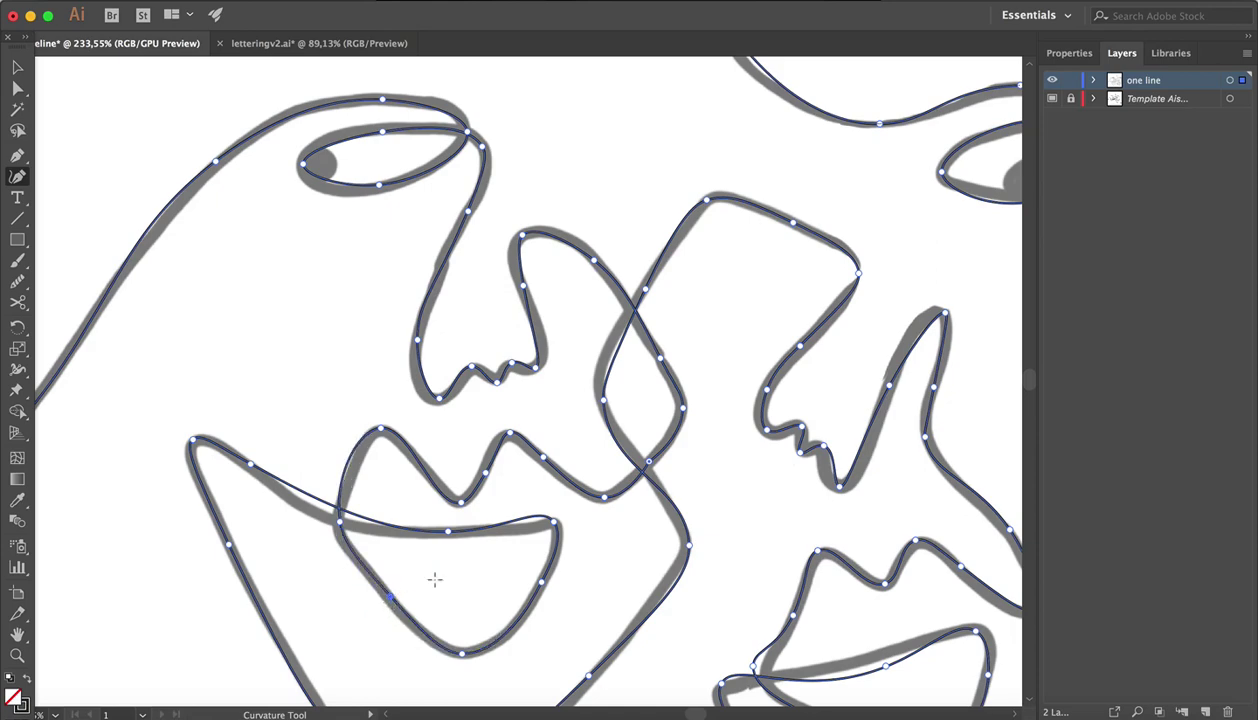
drag(554, 521, 564, 524)
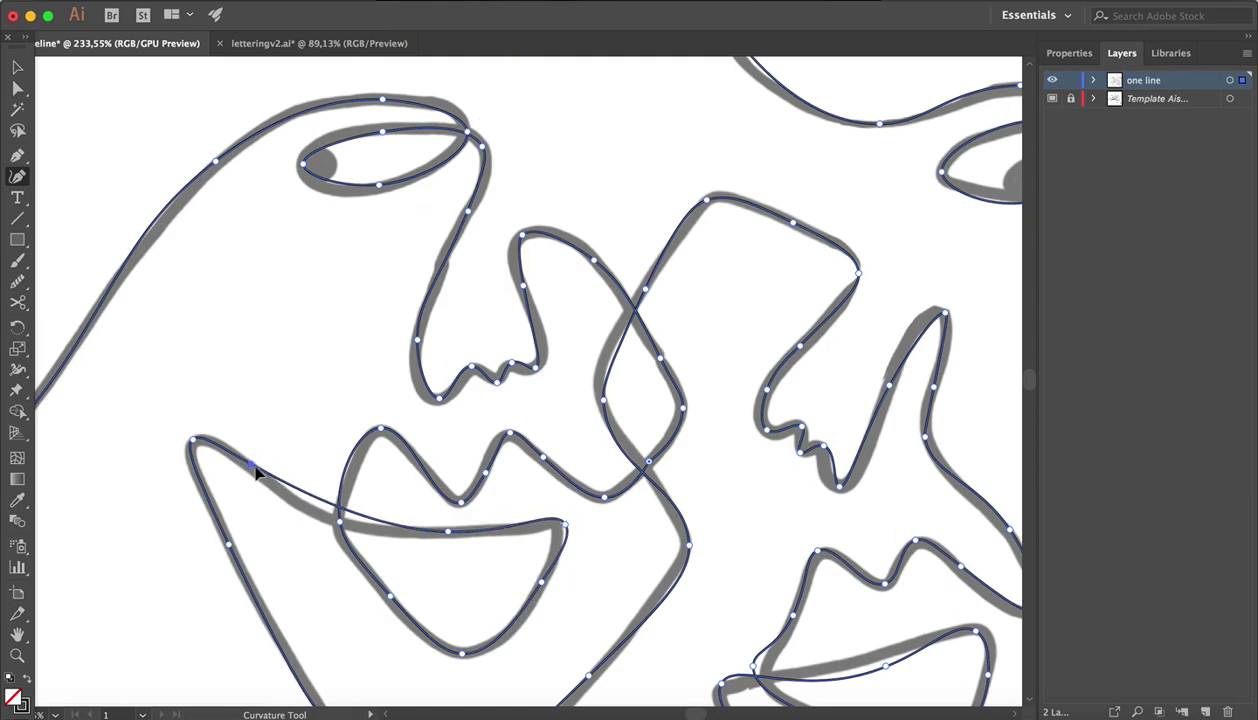
drag(257, 469, 273, 488)
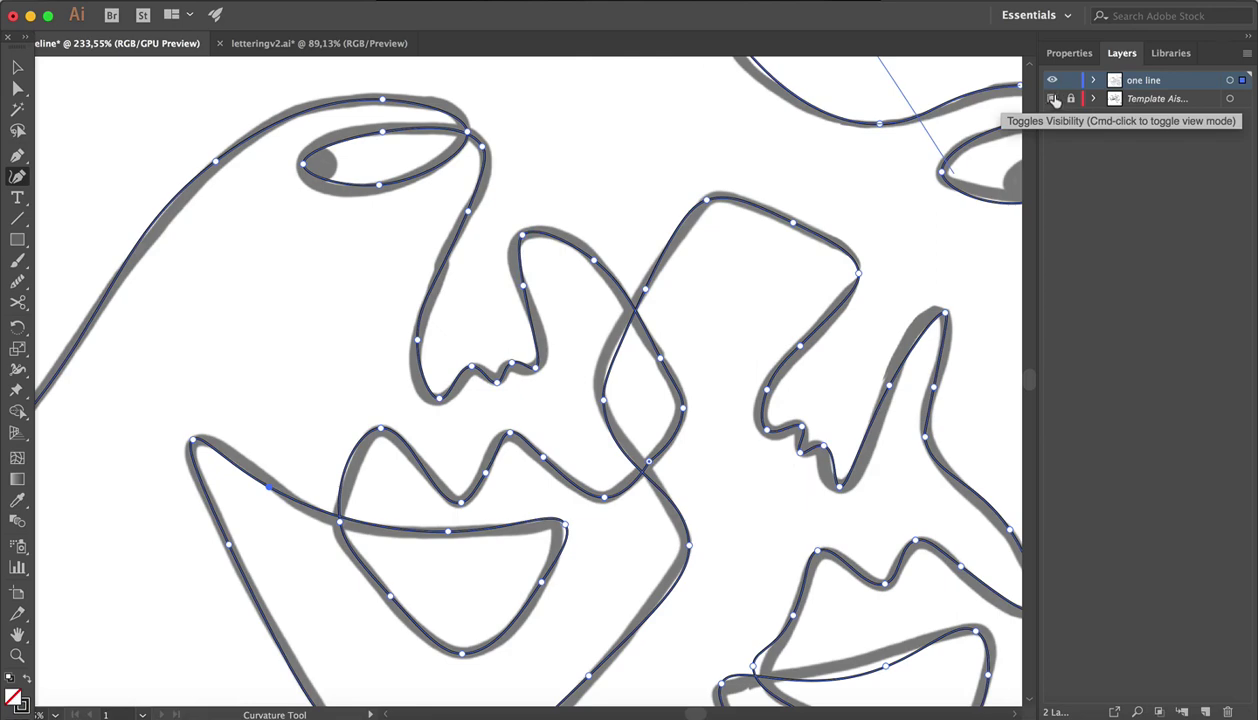
Hide the template layer, fit the artboard in view and deselect the traced line.
click(1051, 100)
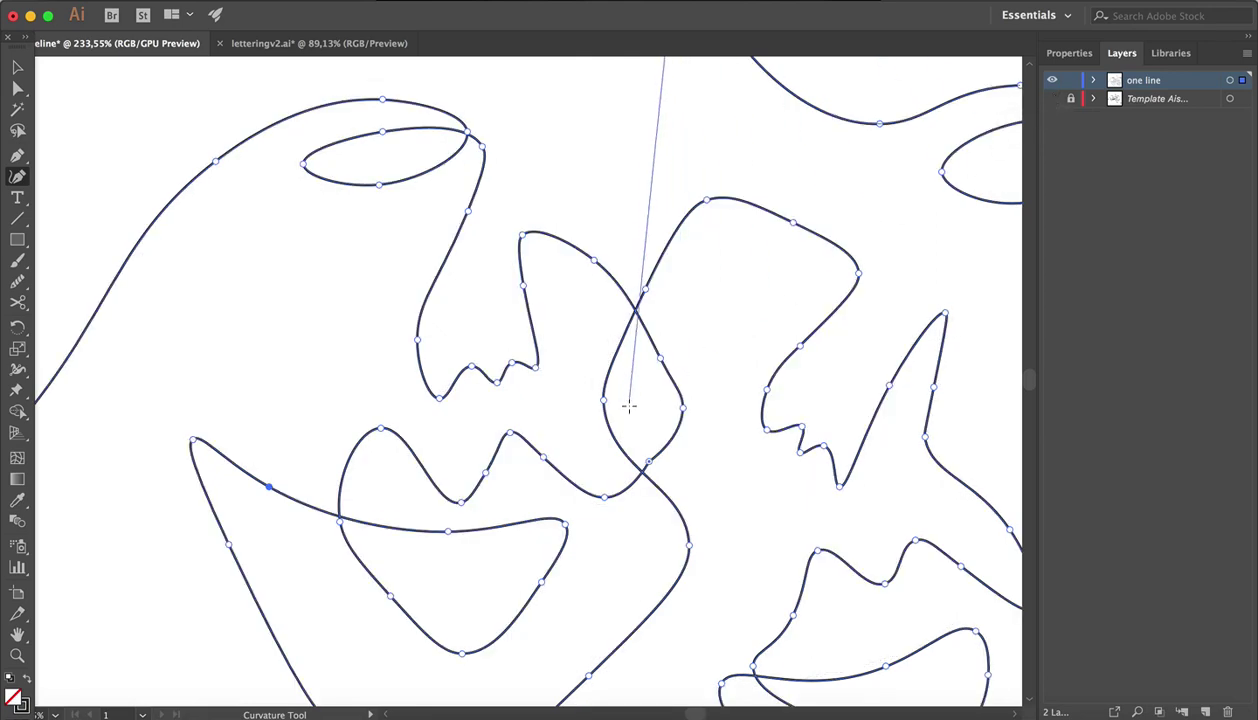
key(super+0)
click(17, 67)
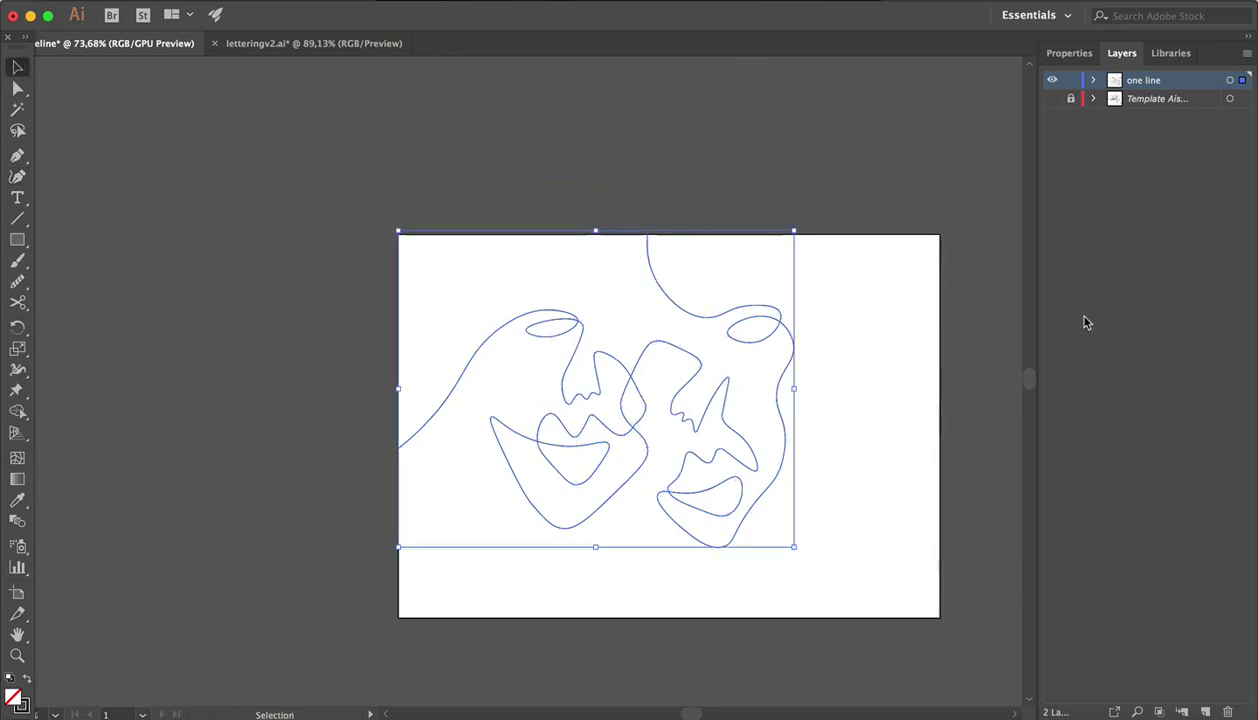
click(916, 452)
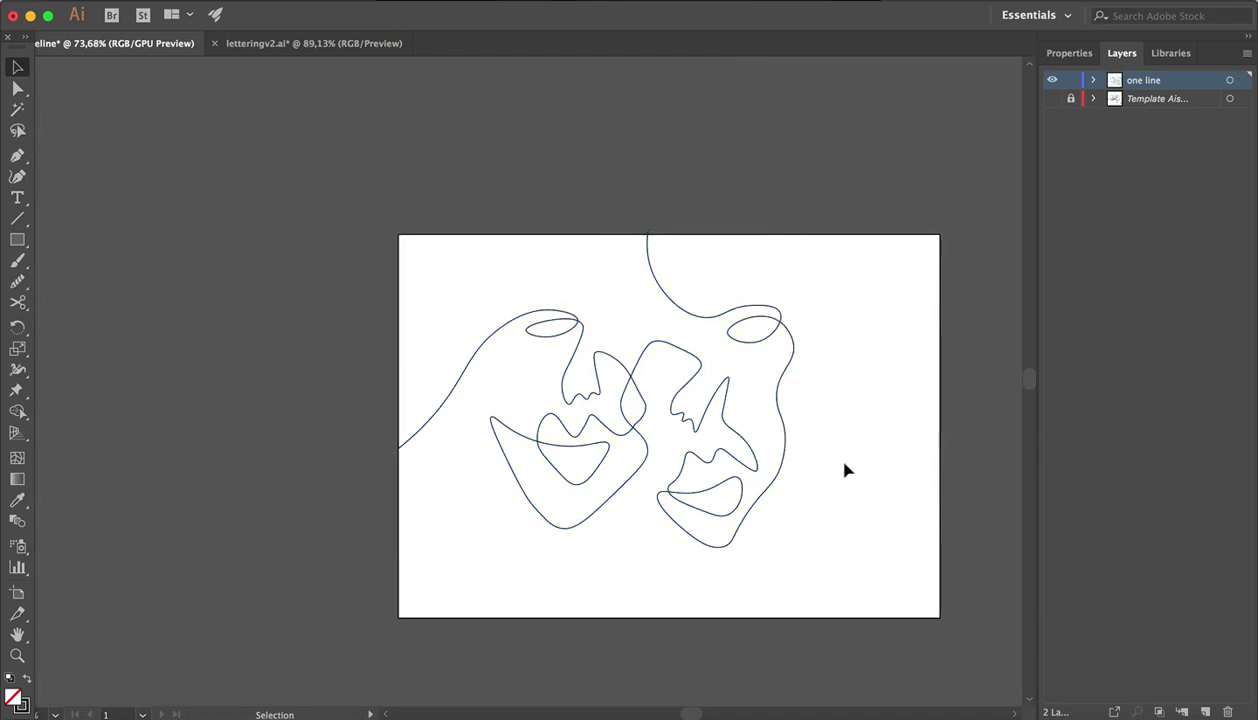
Set the traced line's stroke weight to 5 pt and deselect it.
click(781, 415)
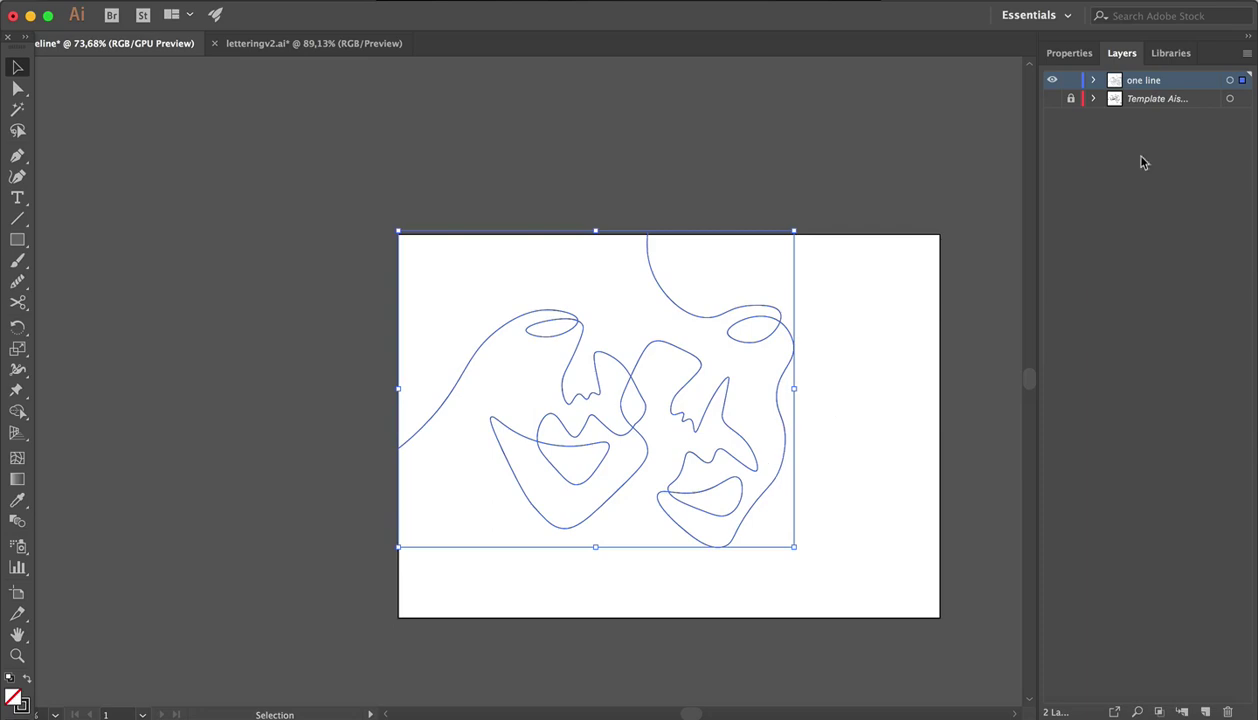
click(1070, 53)
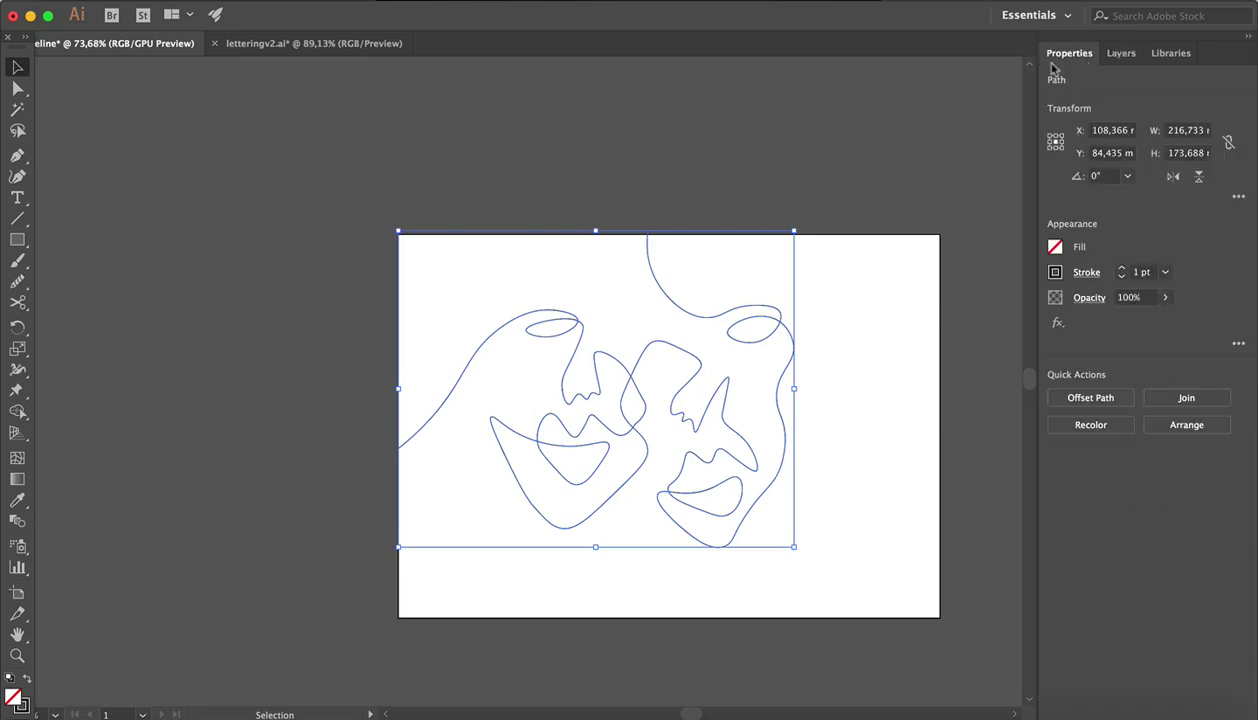
click(1121, 269)
click(1121, 269)
click(1121, 269)
click(1121, 269)
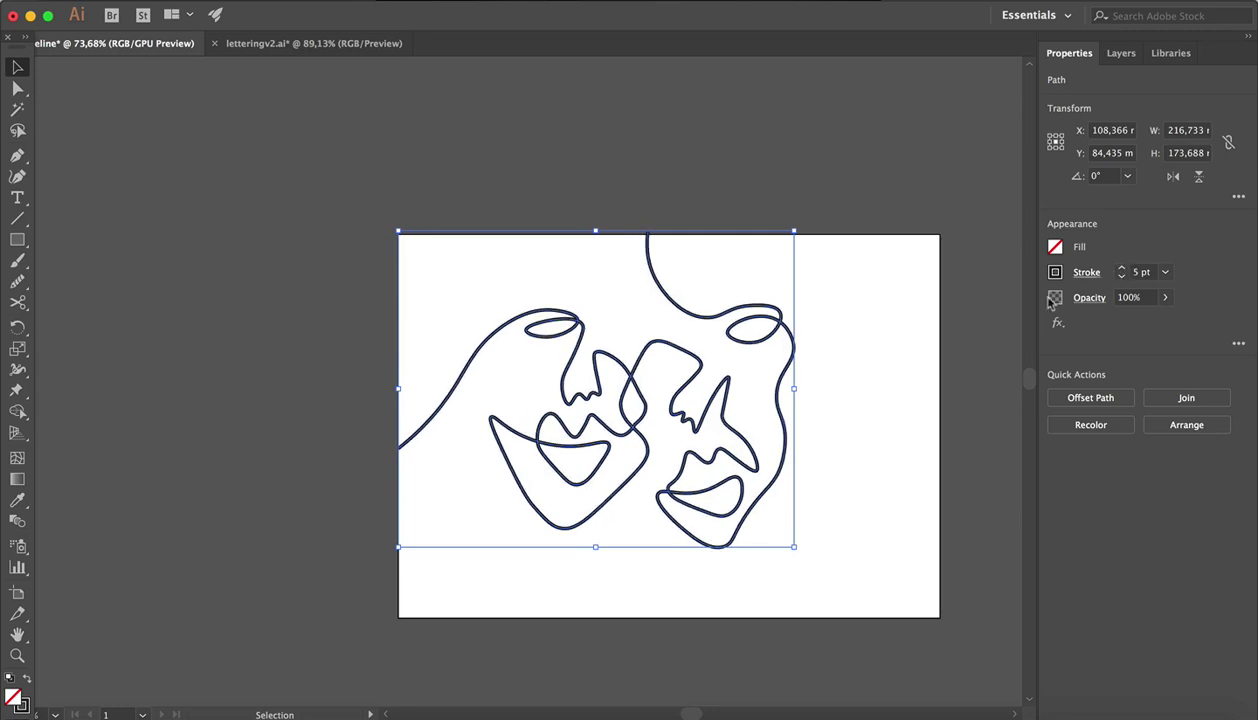
click(911, 426)
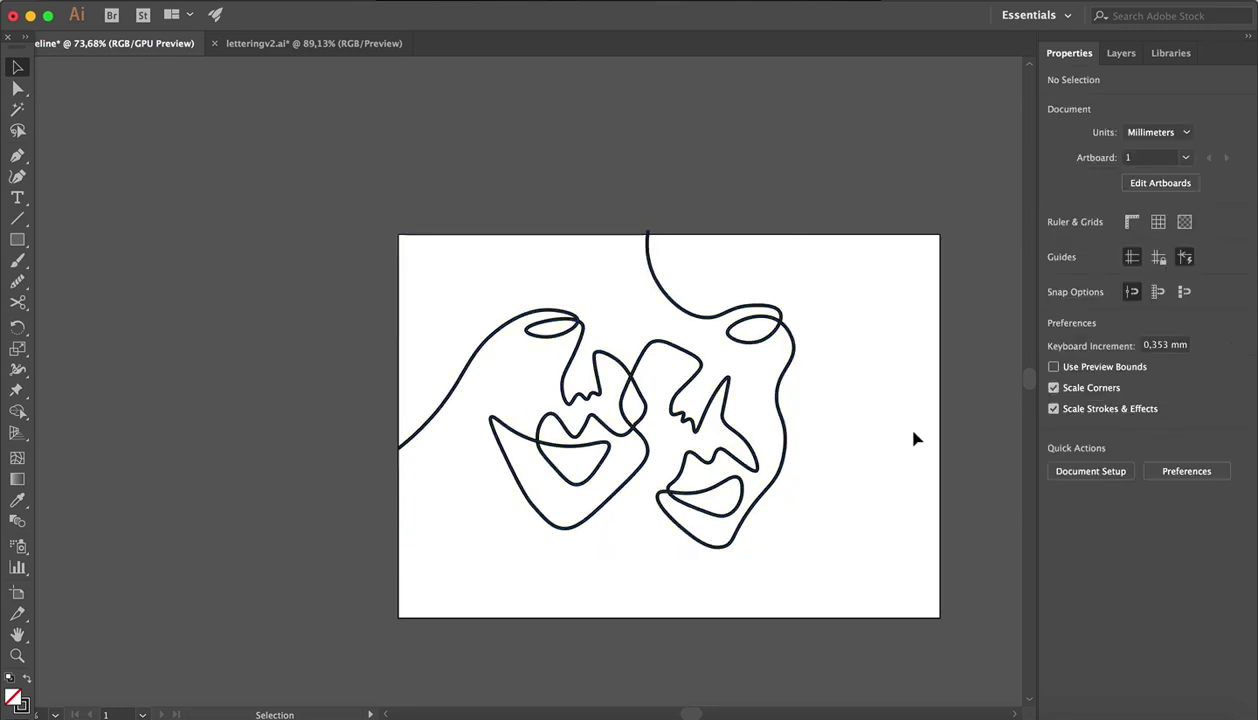
Move the line's left end point up and just outside the artboard's left edge, to about X -4.8 mm, Y 88.7 mm.
scroll(893, 458, up, 4)
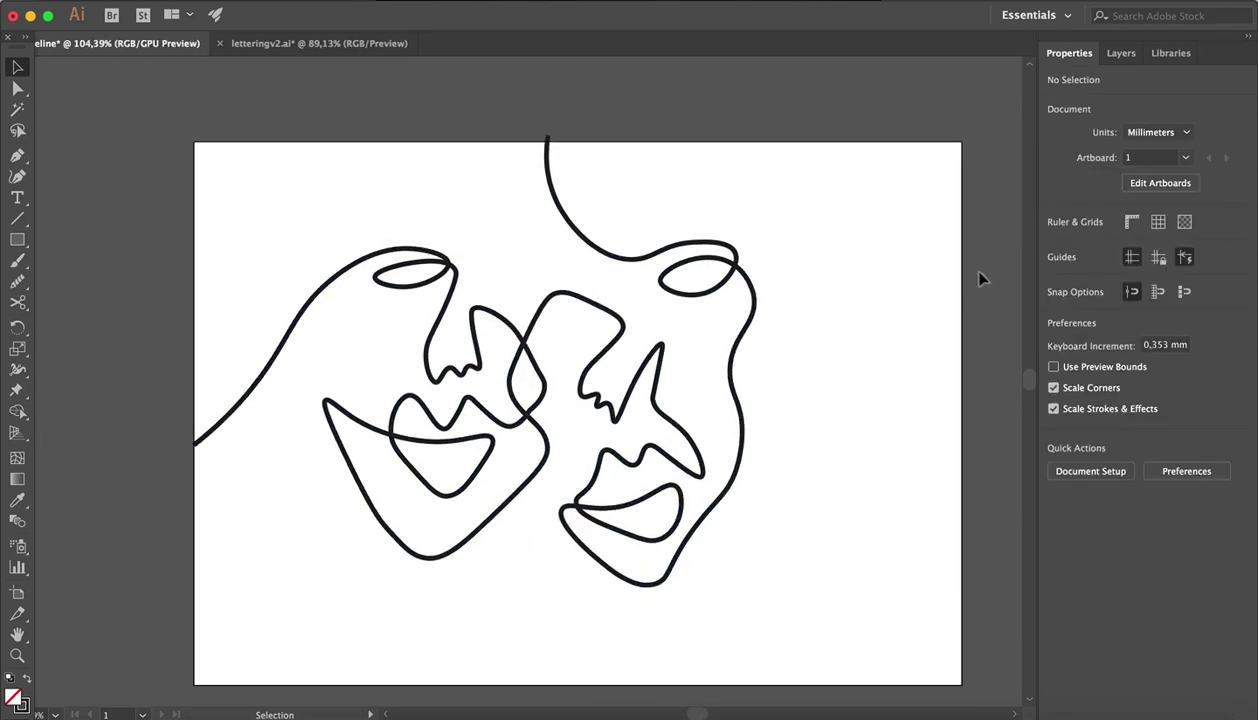
scroll(893, 401, left, 3)
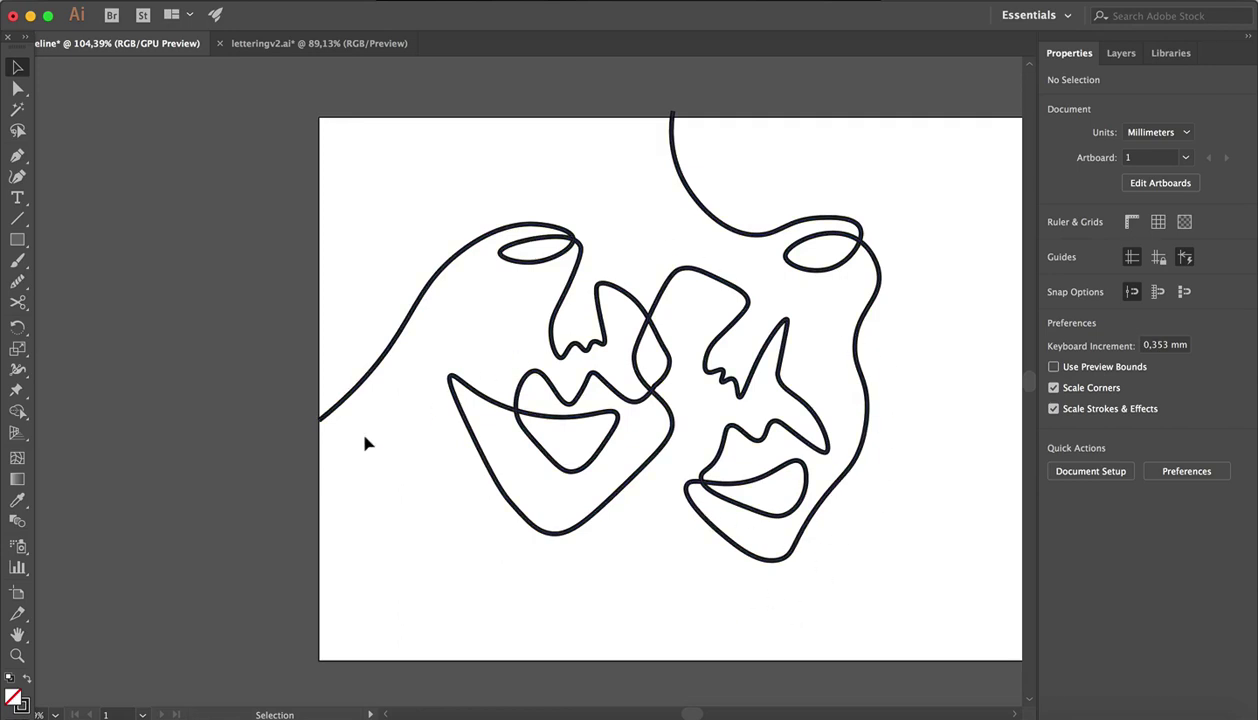
click(19, 90)
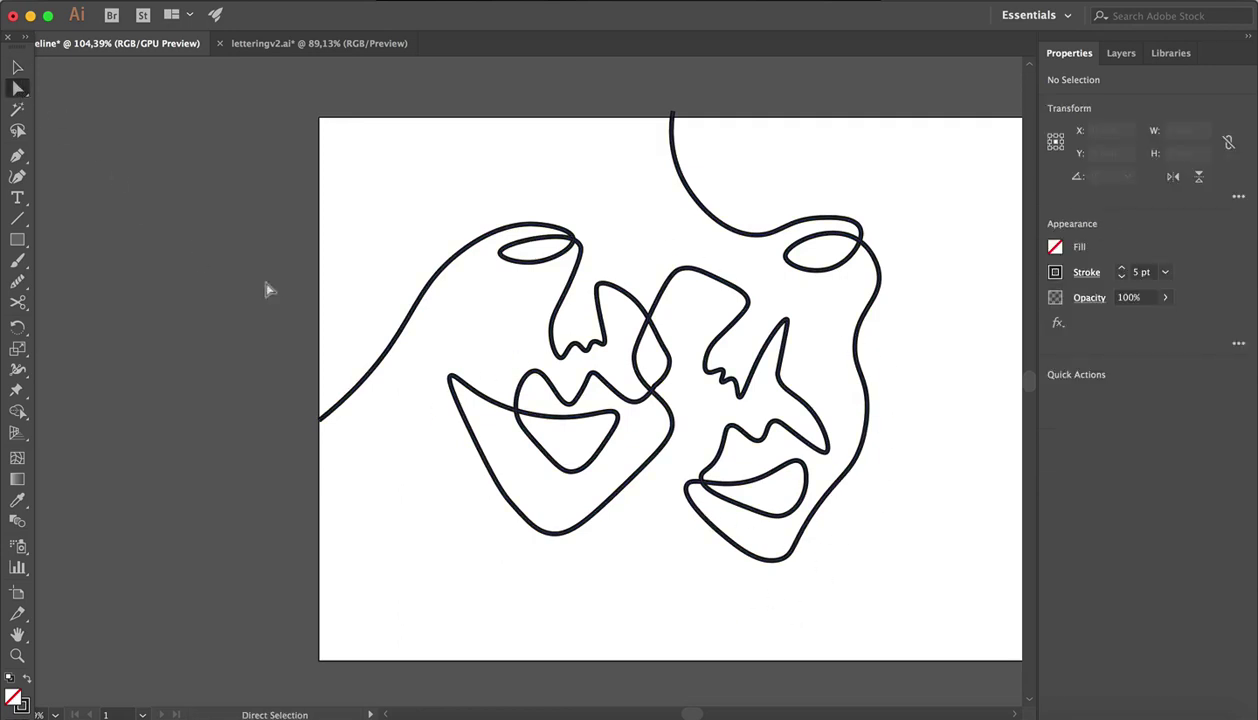
click(367, 380)
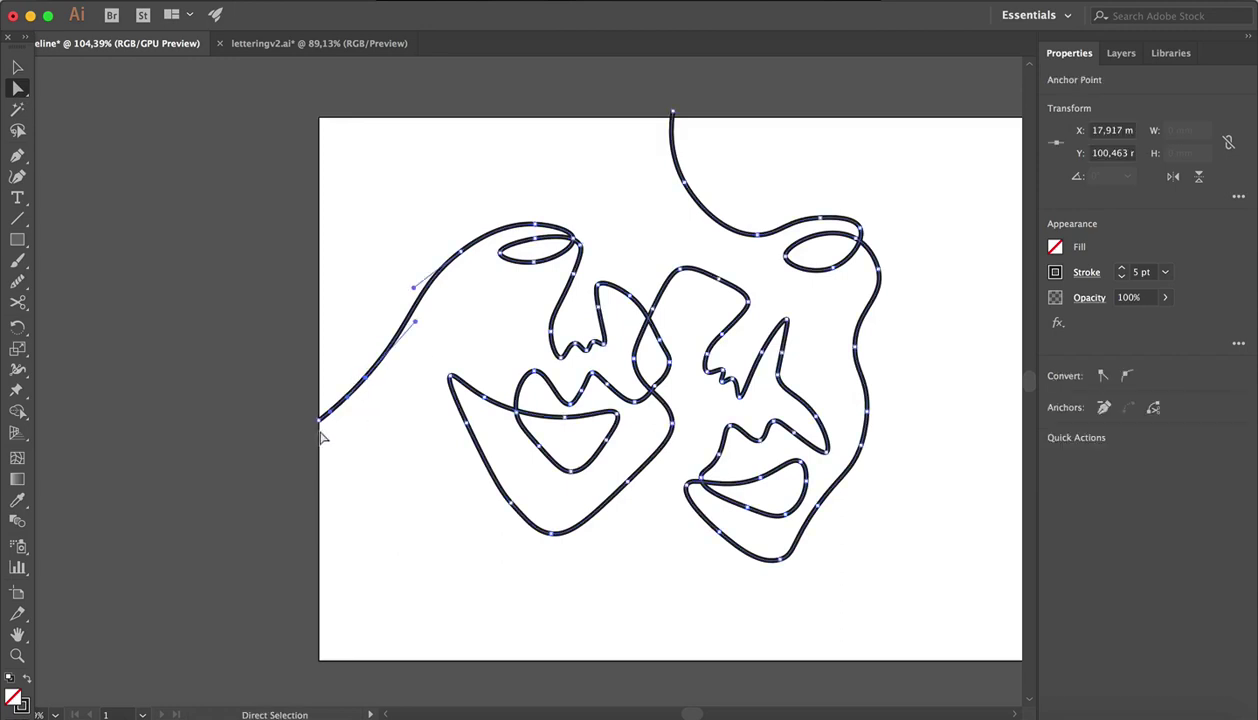
drag(317, 416, 328, 342)
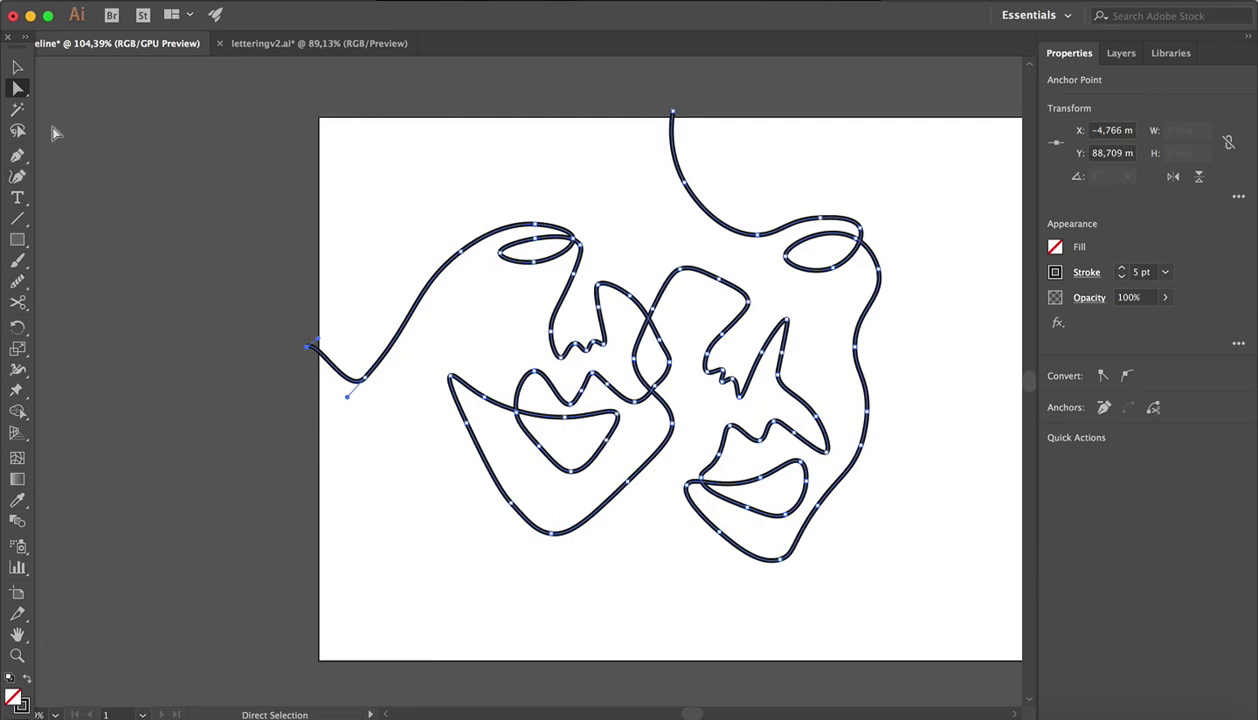
Reshape the left face's brow and forehead with the Curvature tool, moving the forehead point outward and the brow point up above the eye's inner corner.
click(19, 179)
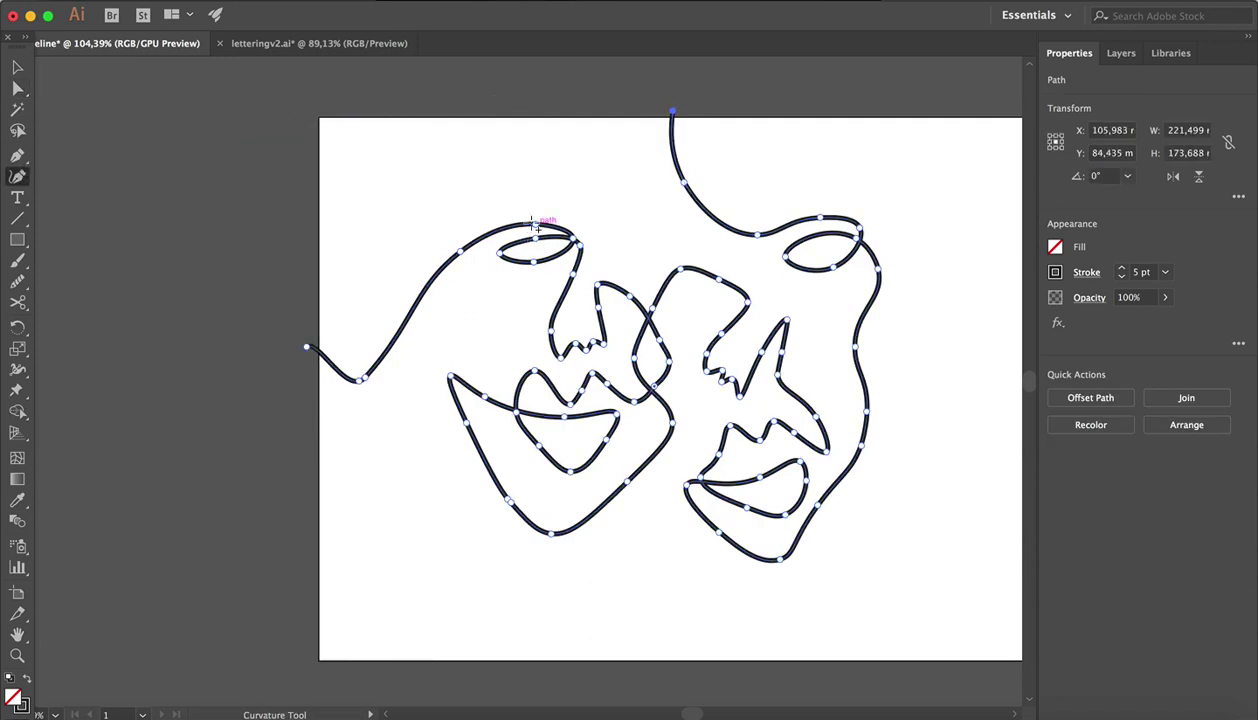
drag(536, 222, 537, 212)
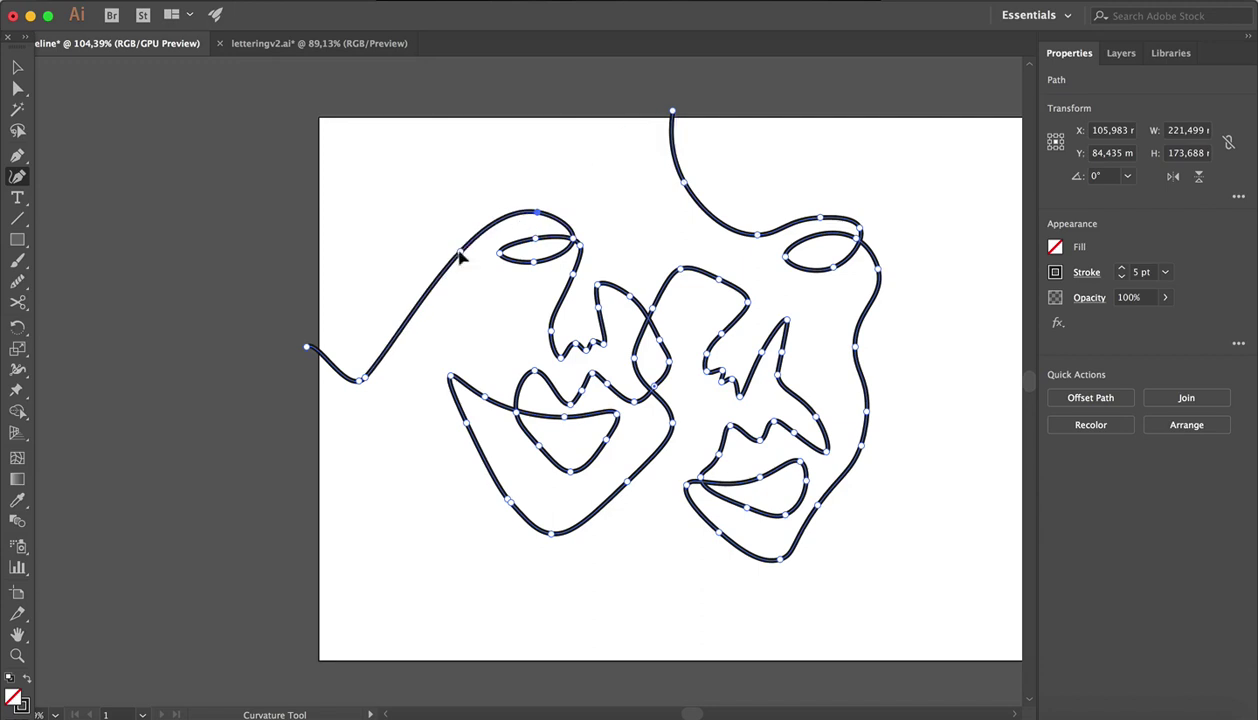
drag(460, 250, 441, 243)
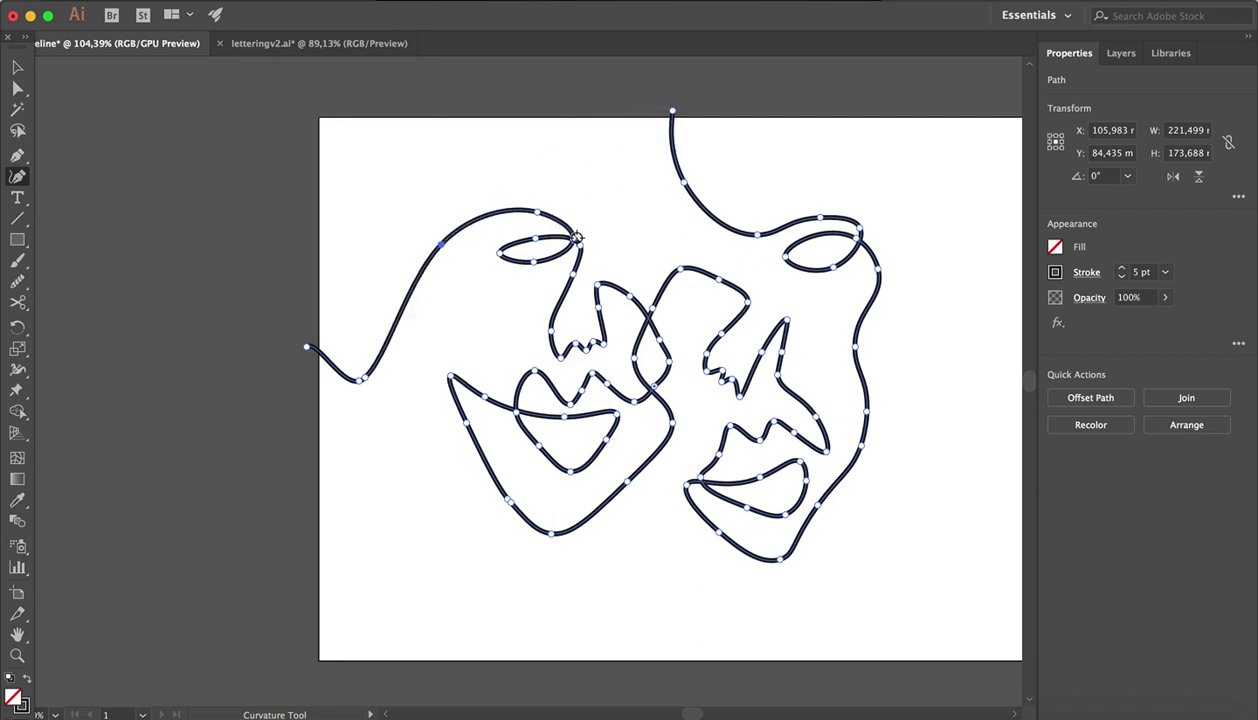
drag(537, 212, 572, 216)
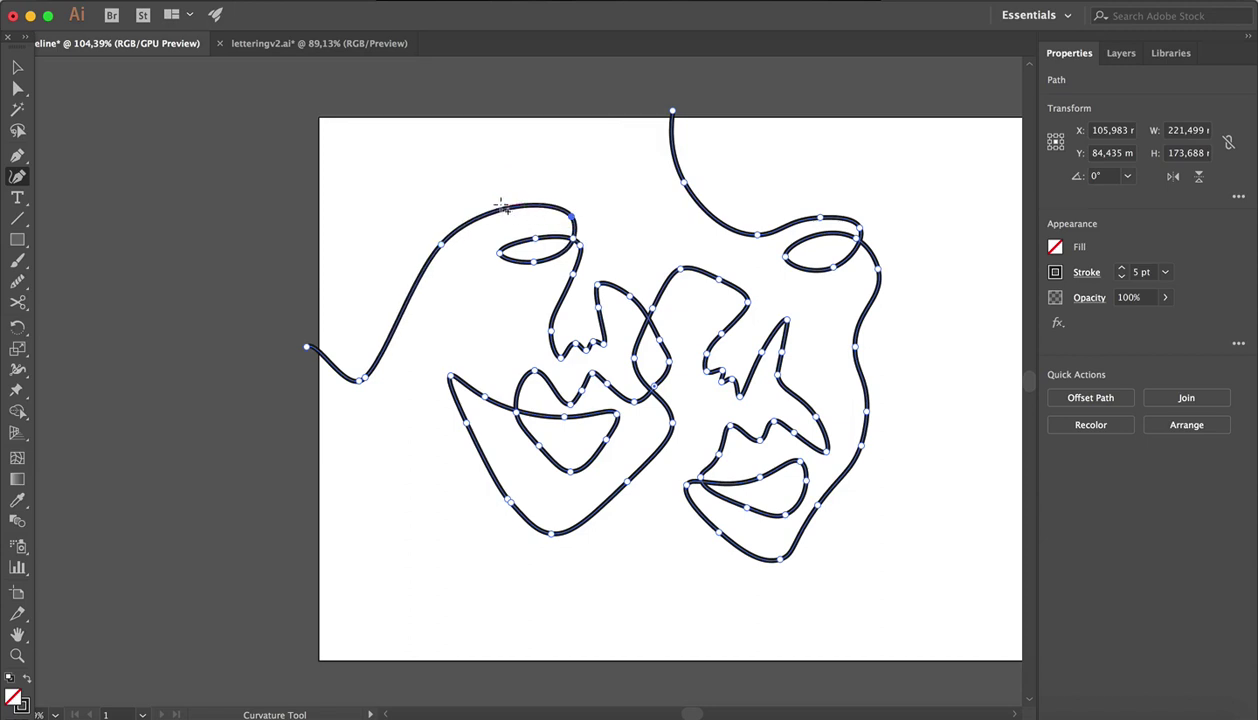
Reshape the left face's forehead curve by moving its two anchors inward and upward, and delete the redundant anchor at the curve's lowest point.
drag(400, 314, 420, 312)
drag(444, 242, 465, 221)
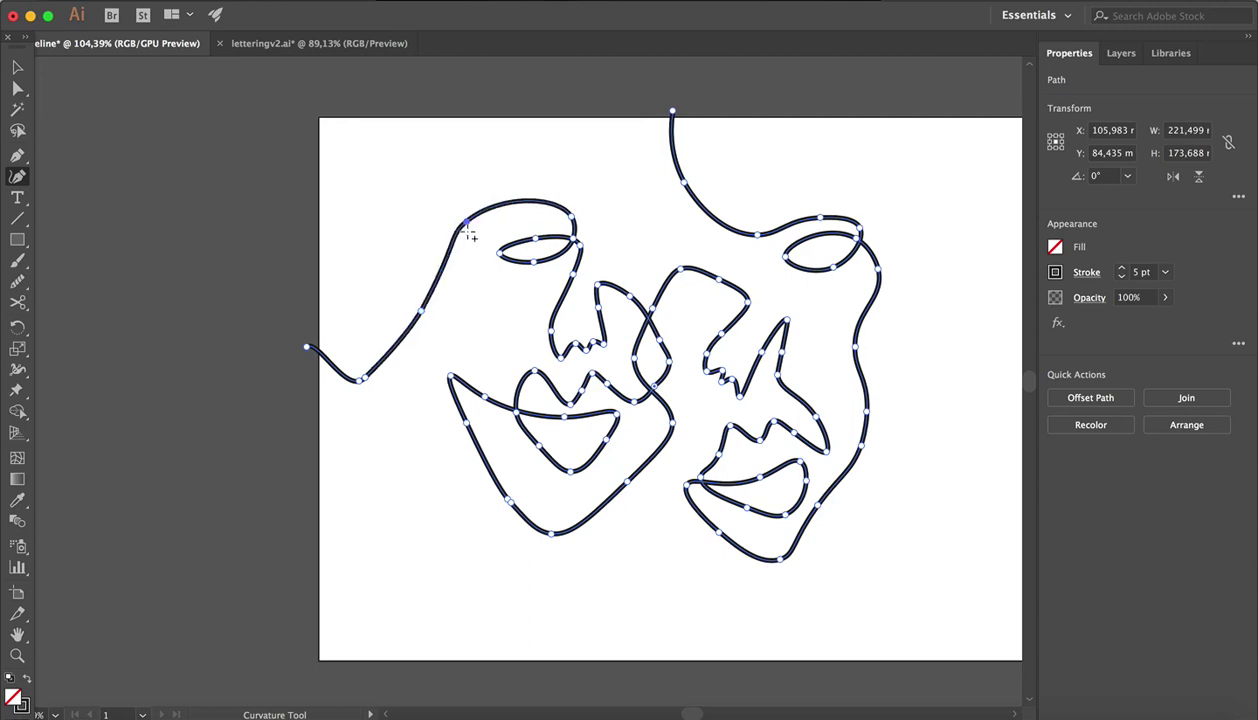
click(358, 378)
key(Delete)
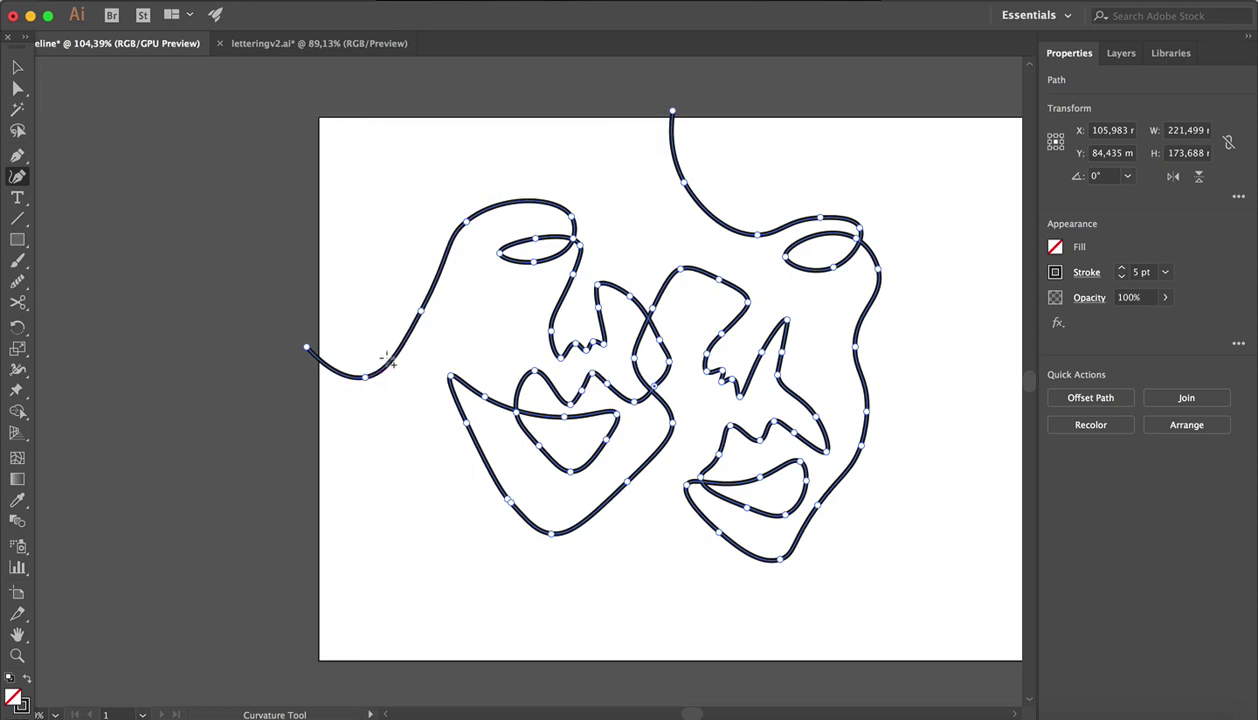
click(464, 222)
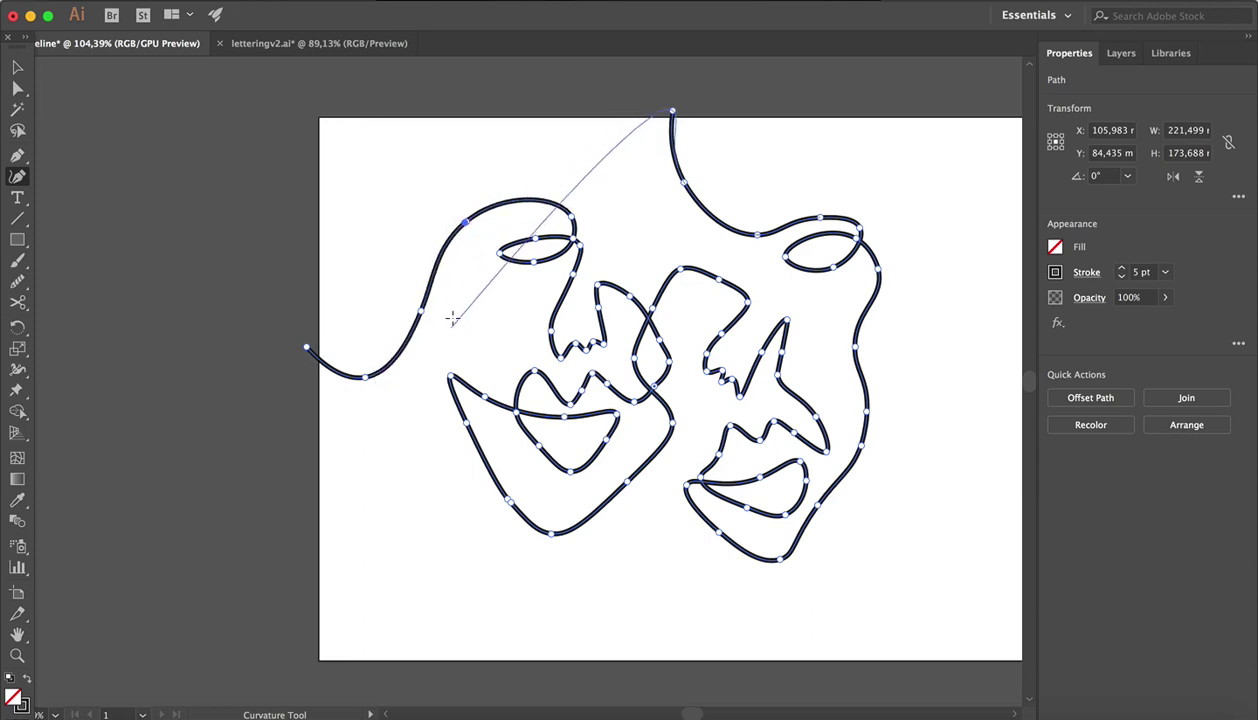
key(Delete)
click(466, 221)
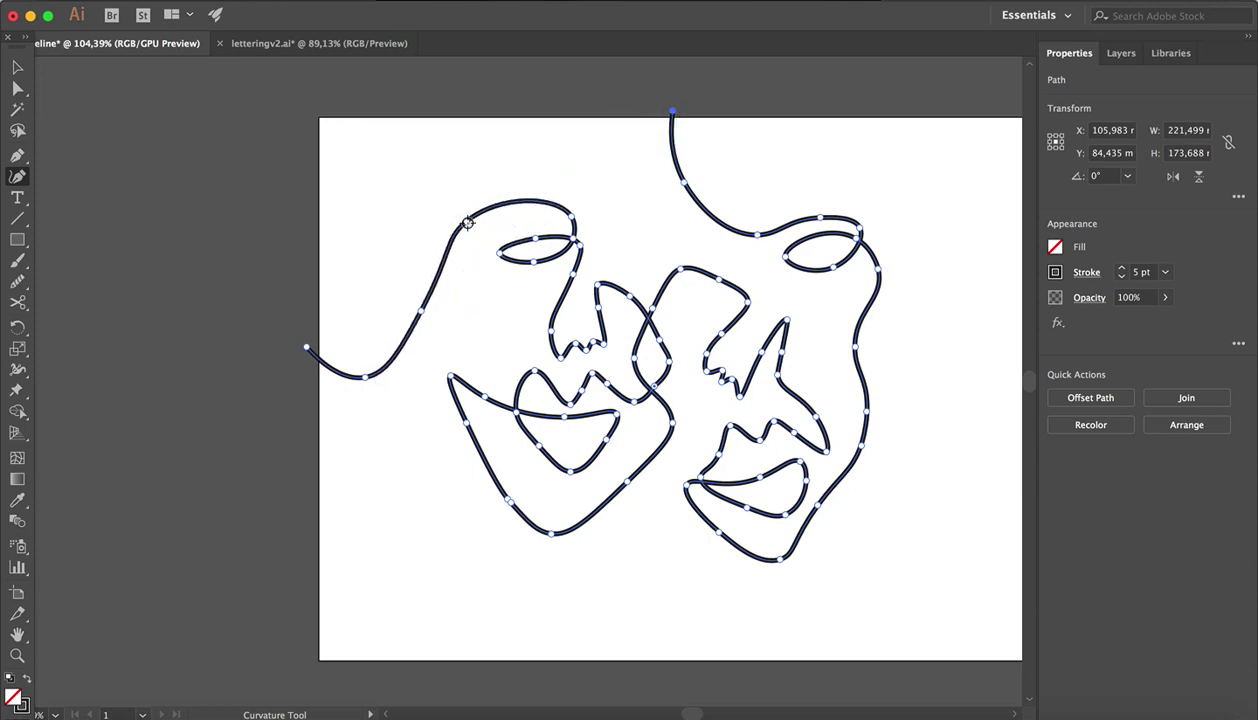
double_click(471, 223)
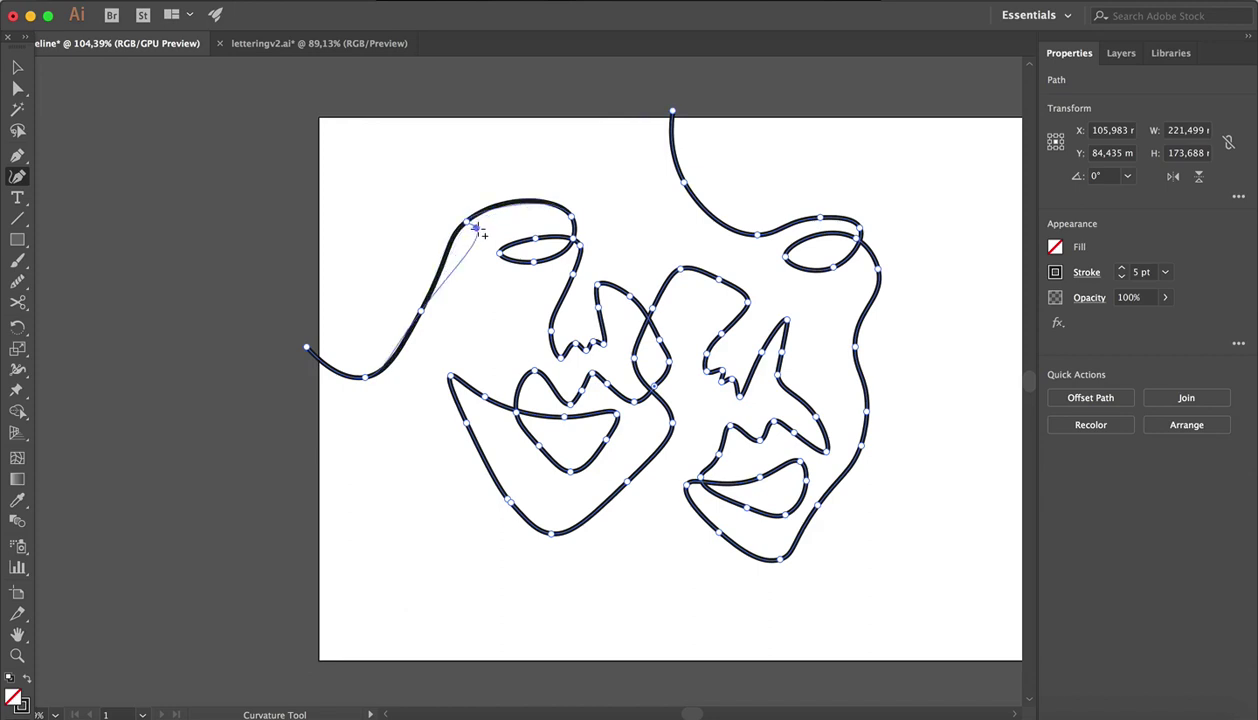
key(super+z)
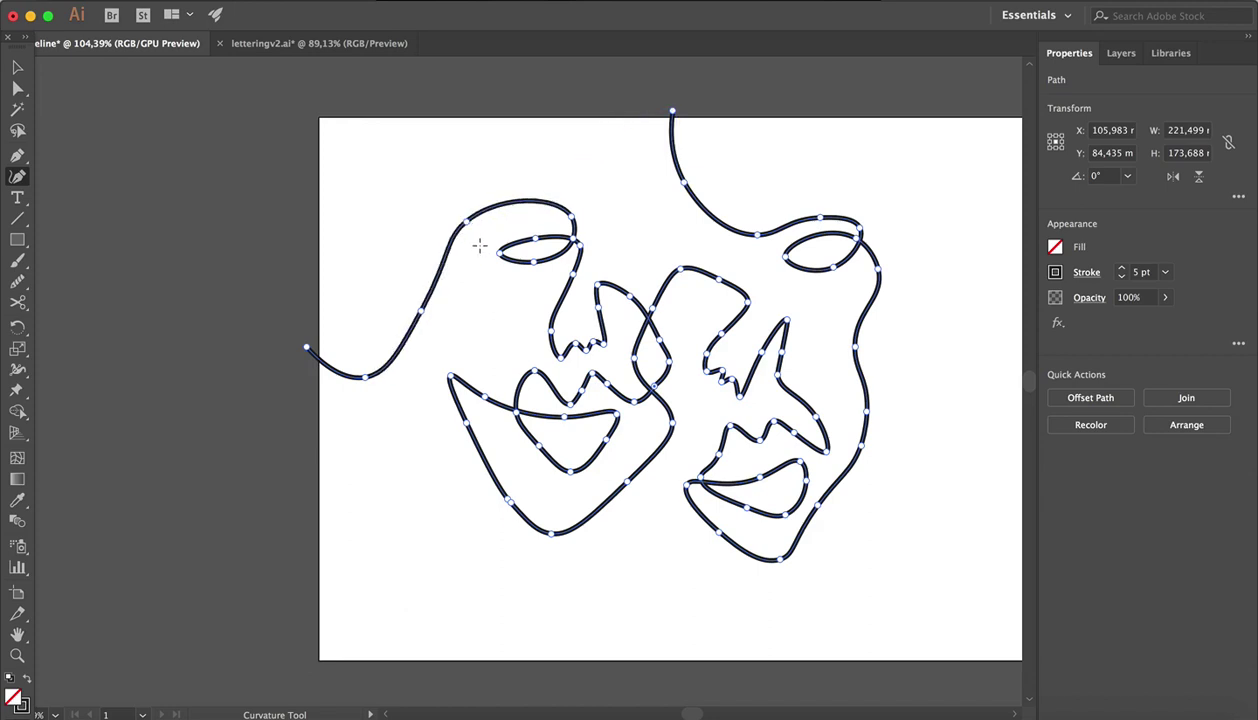
Nudge the upper anchor of the left face's forehead slightly up and inward toward the brow.
drag(467, 220, 477, 213)
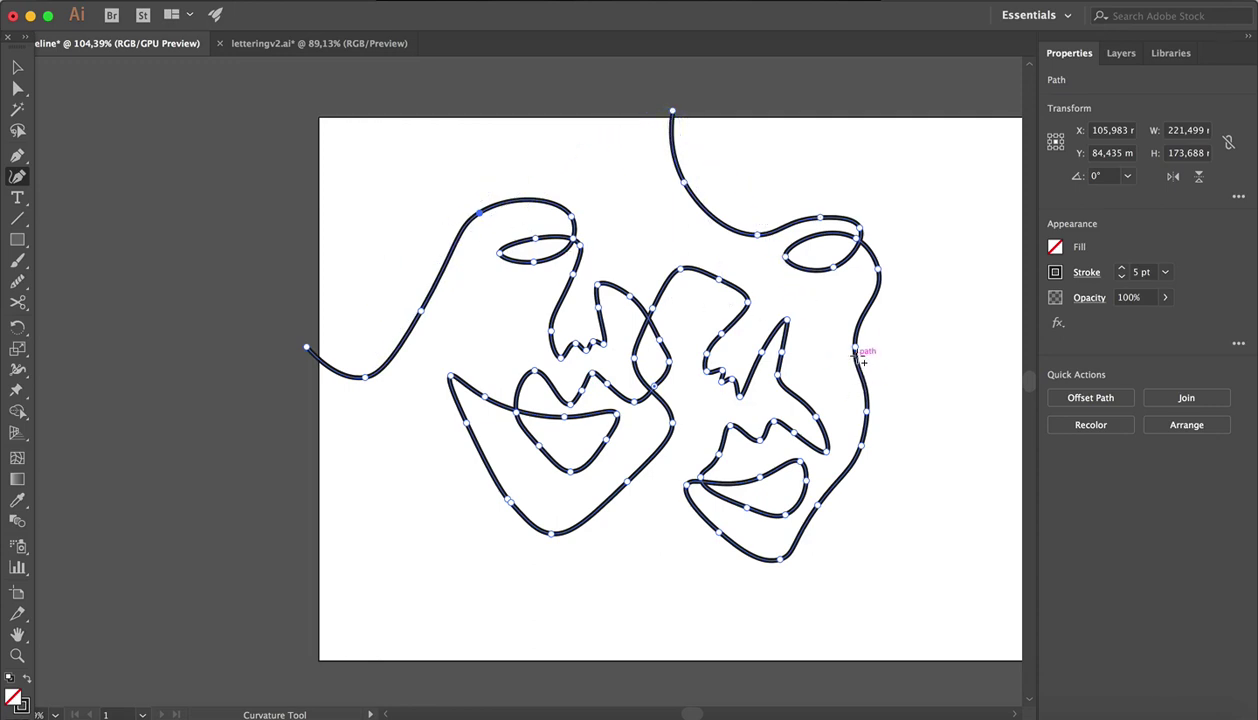
click(17, 67)
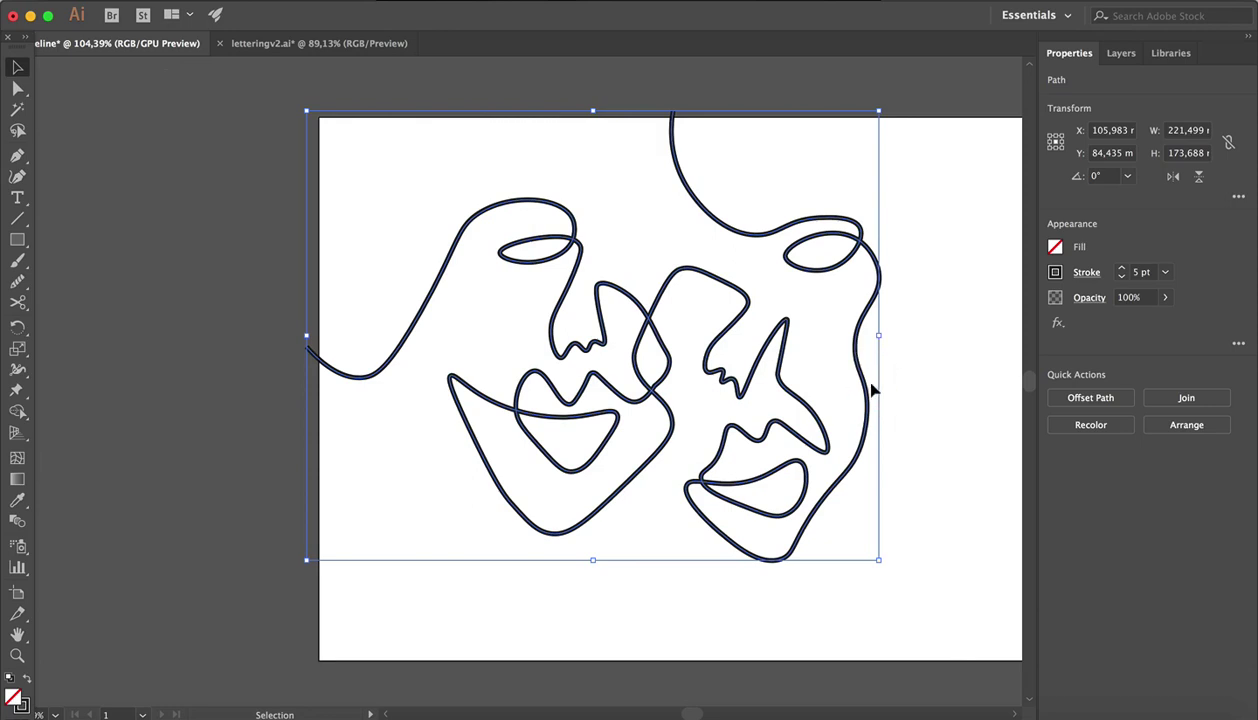
click(19, 283)
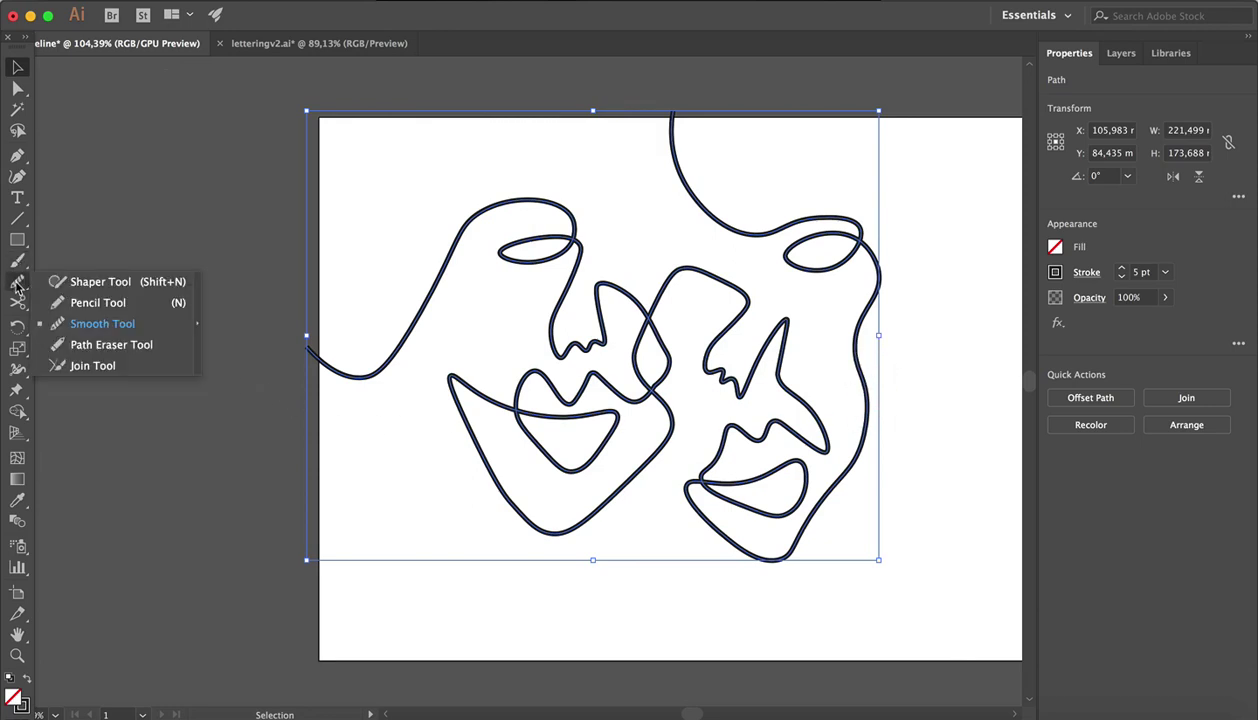
click(101, 284)
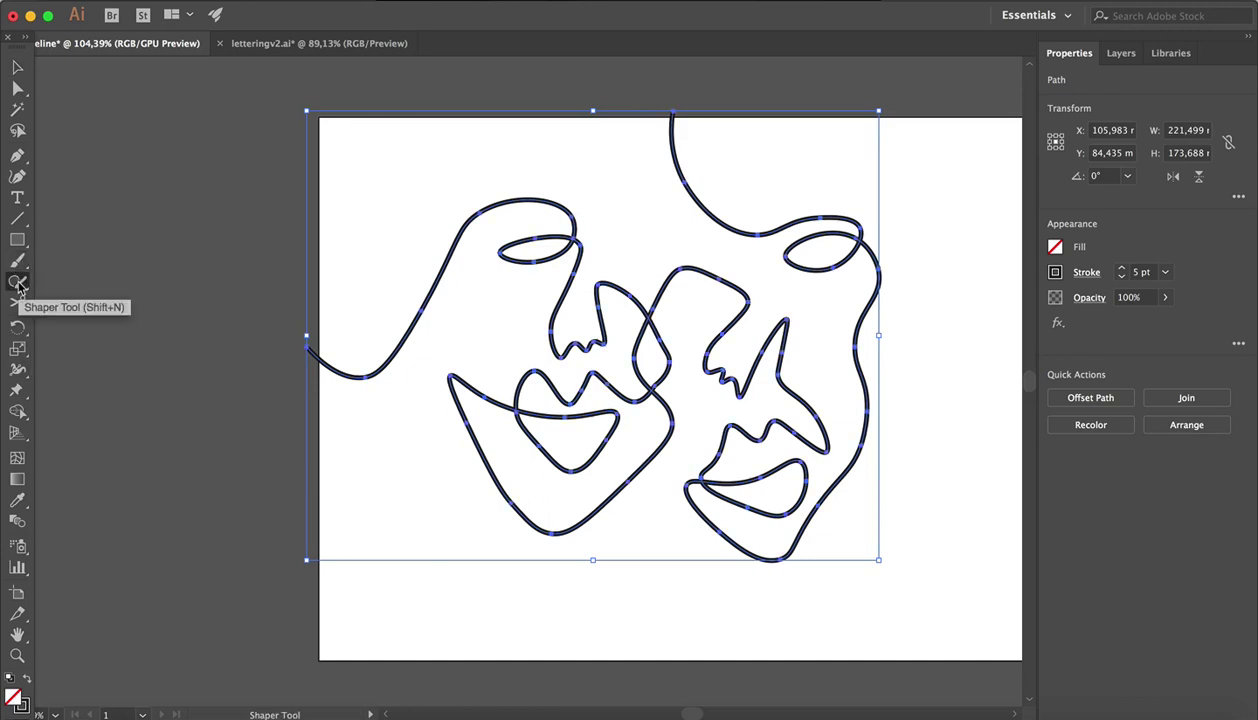
click(19, 283)
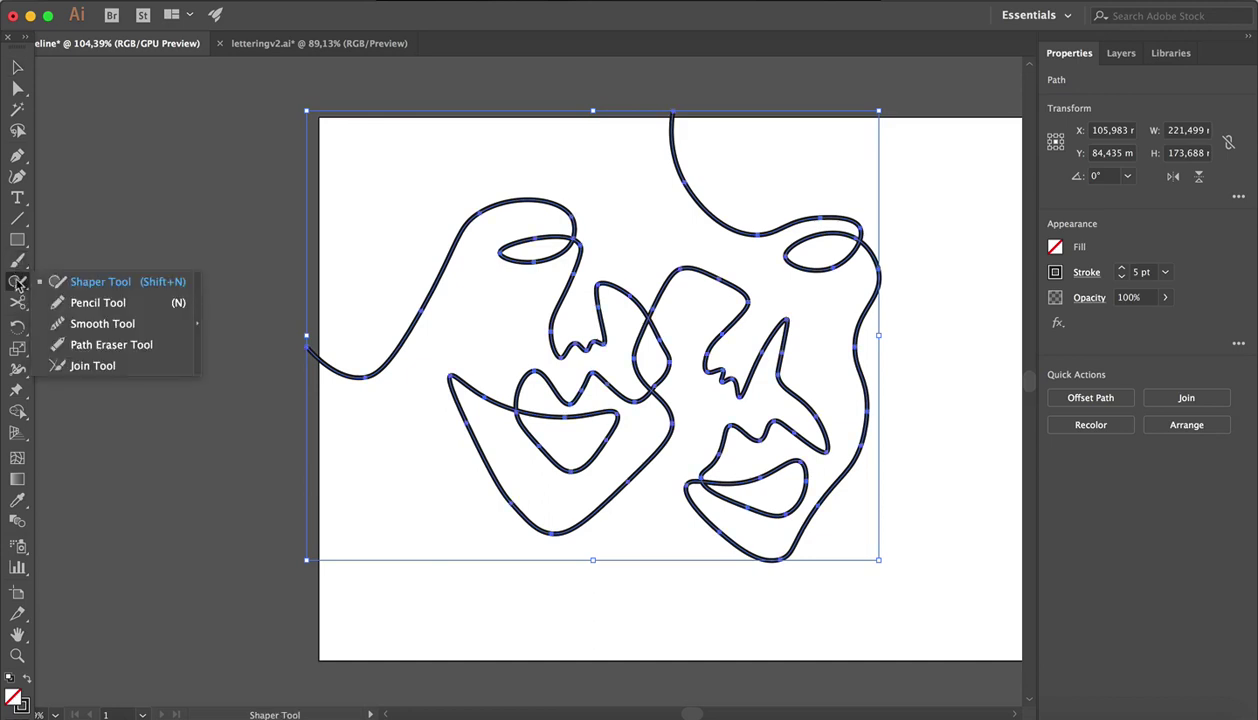
click(101, 326)
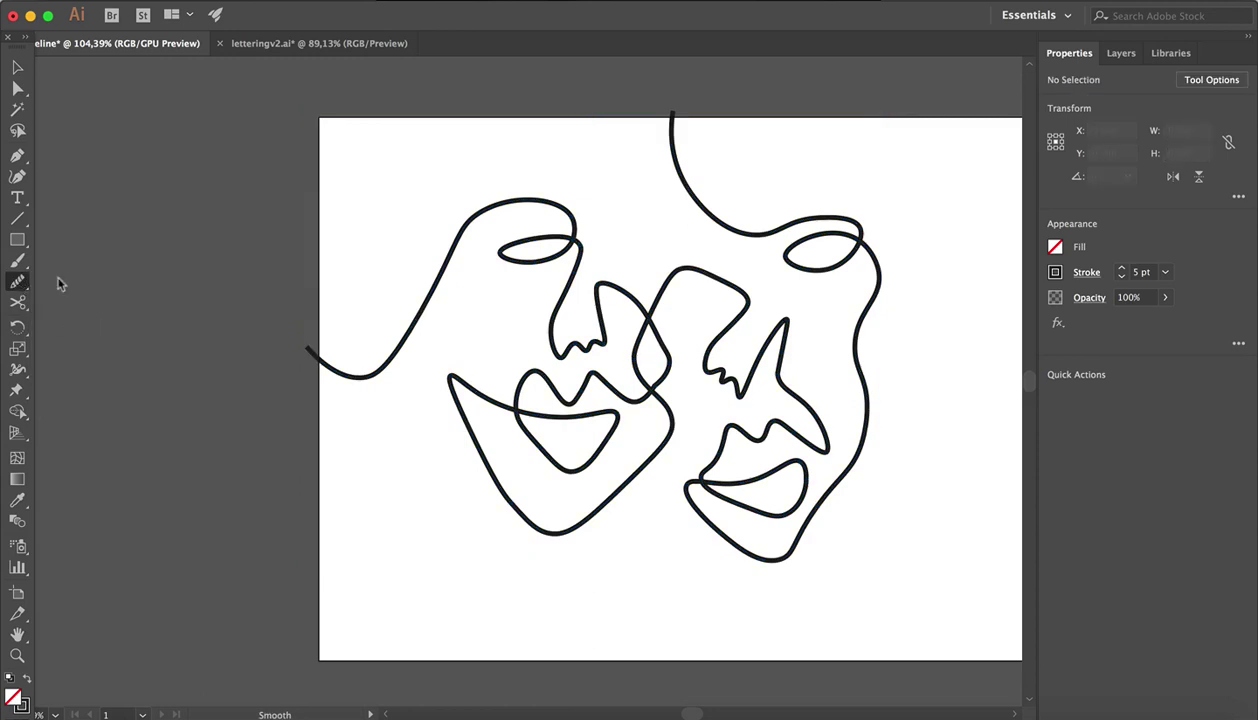
Reselect the traced line and even out the right face's outer cheek and jaw down to the chin with the Smooth tool.
click(17, 67)
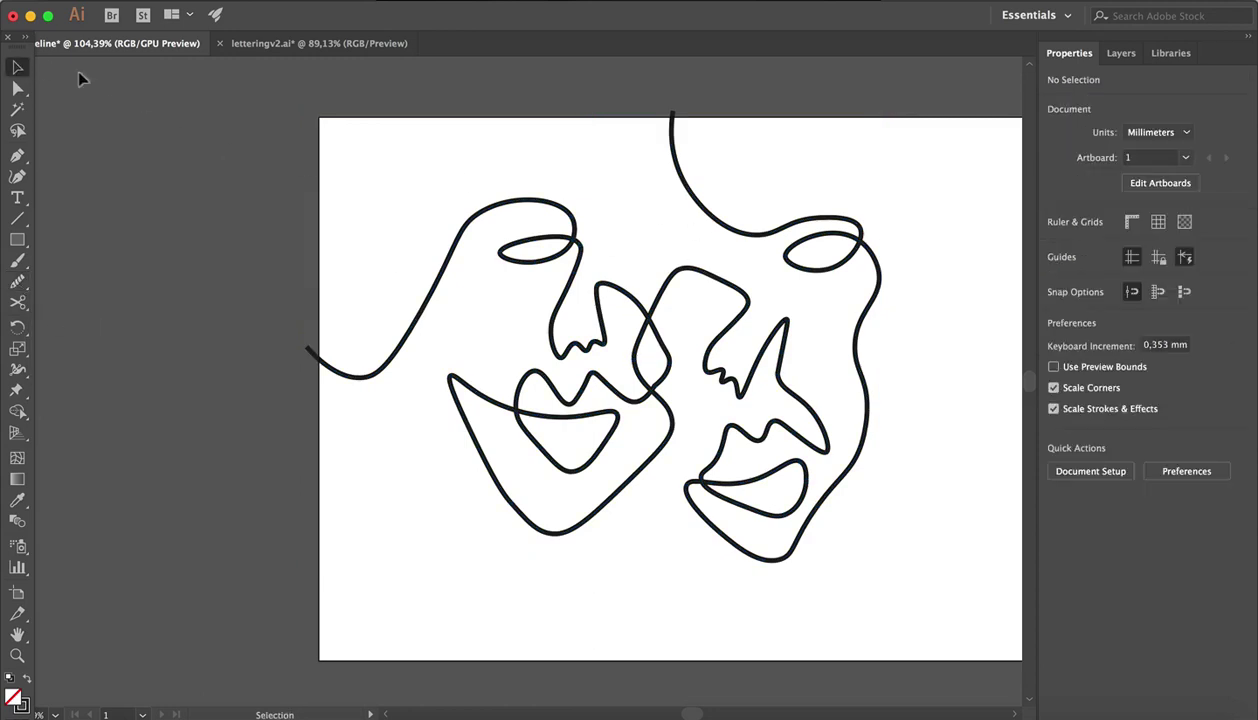
click(580, 258)
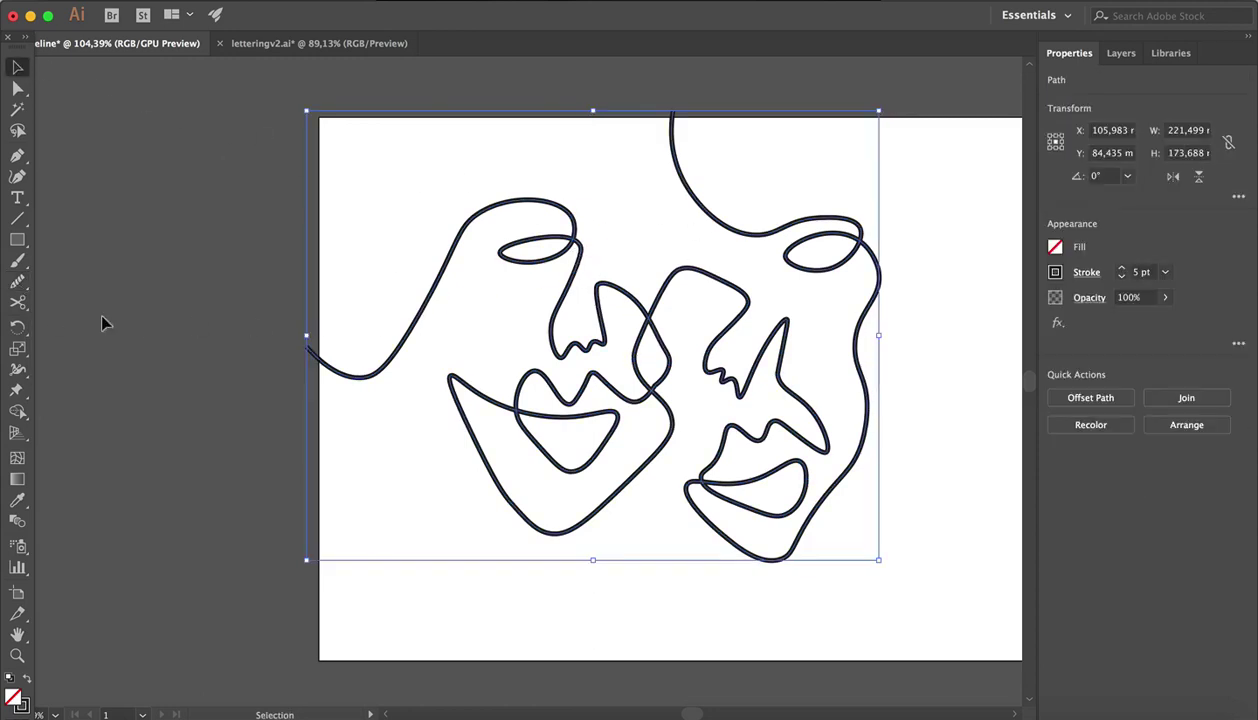
click(18, 282)
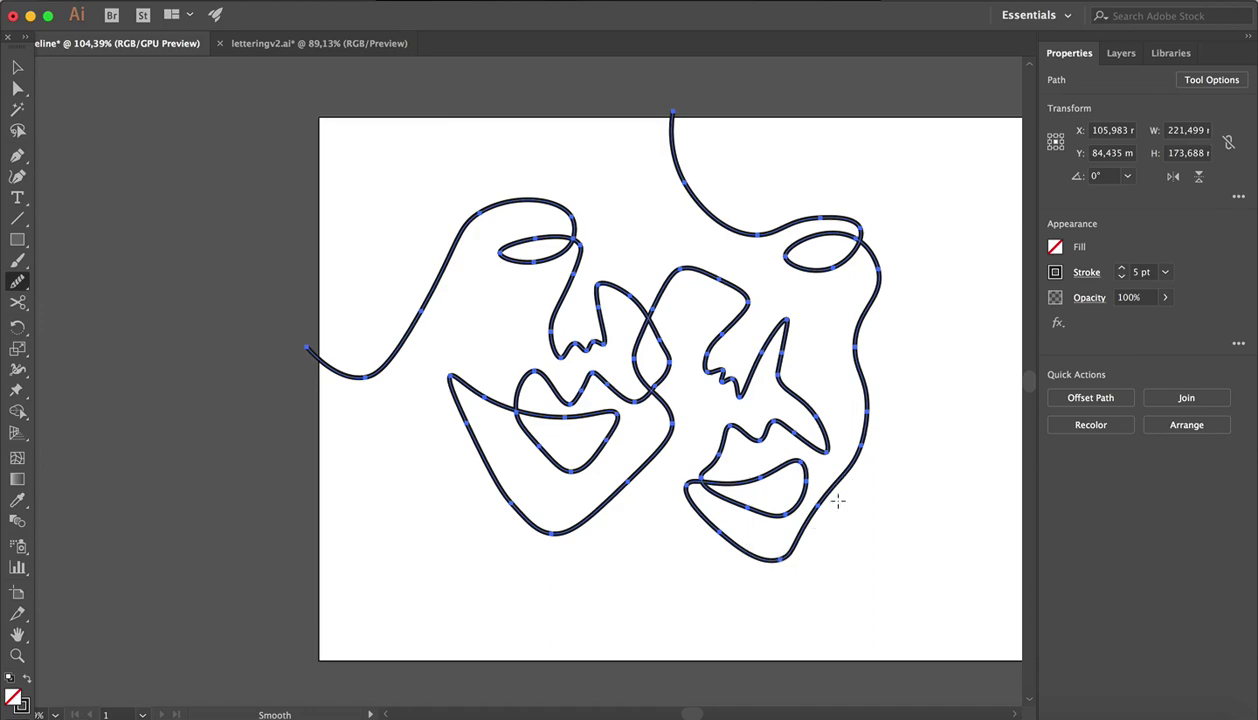
scroll(831, 508, up, 5)
scroll(830, 512, down, 2)
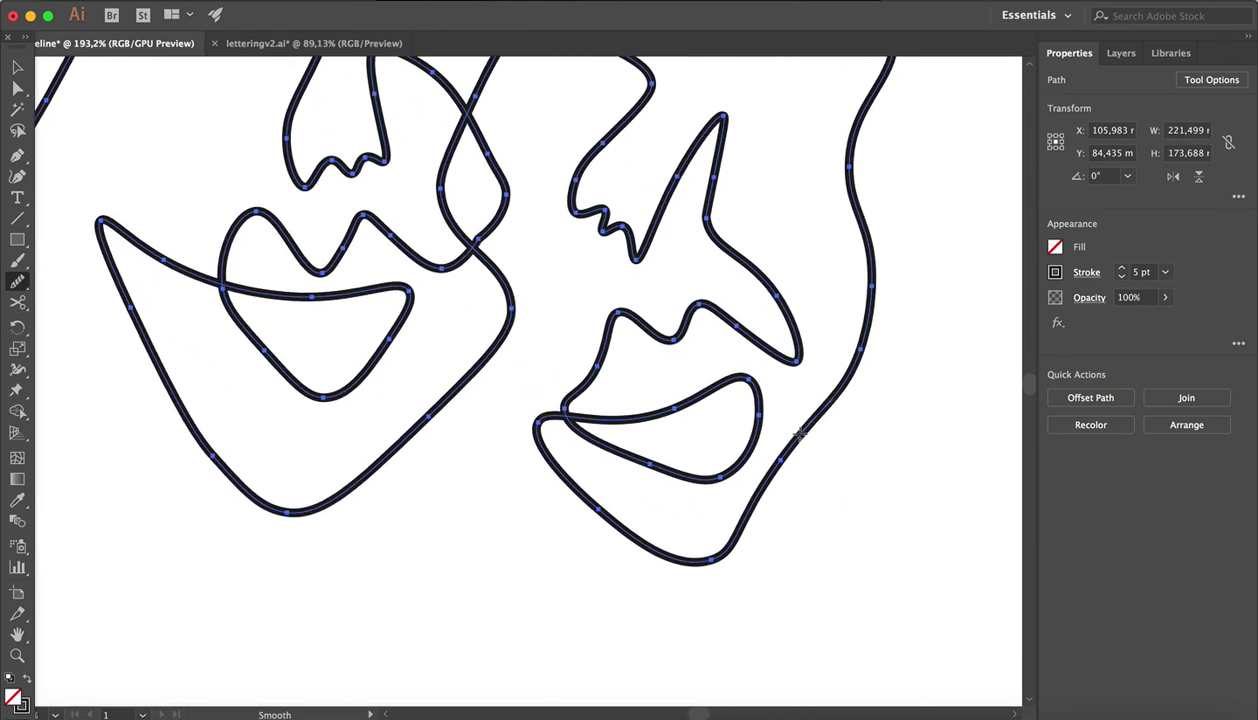
mouse_move(799, 432)
mouse_down()
mouse_move(738, 505)
mouse_move(748, 535)
mouse_up()
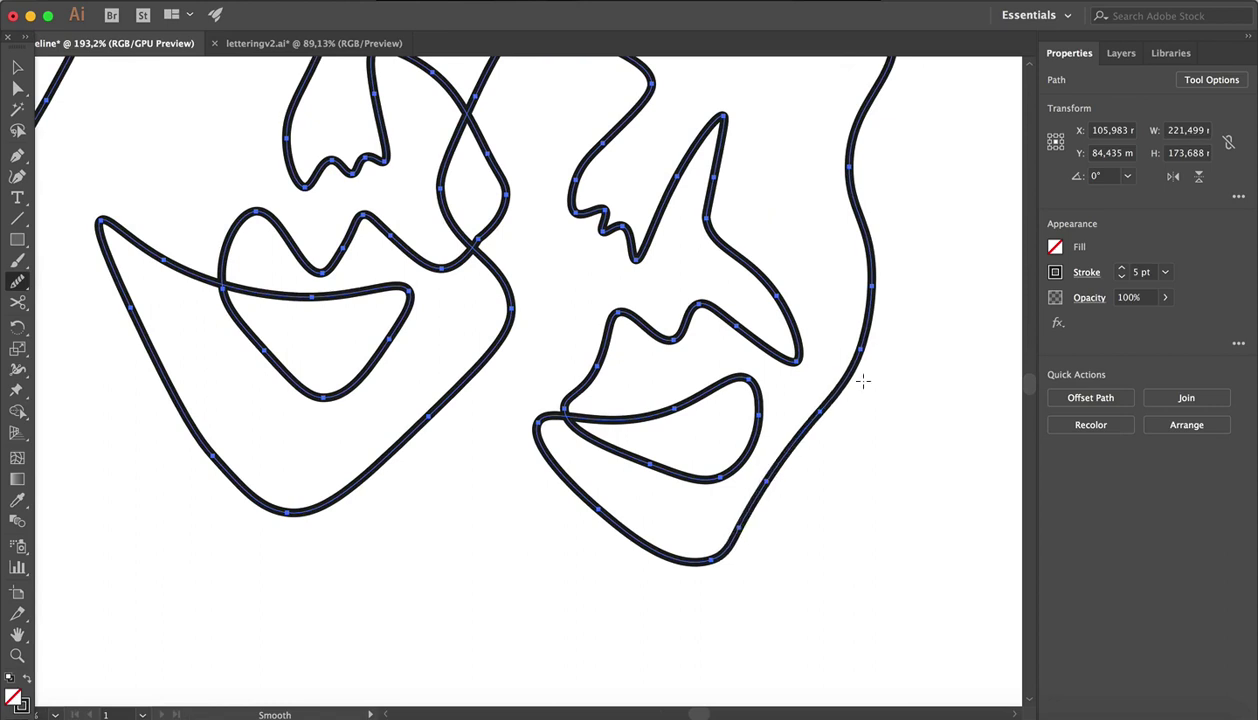
mouse_move(862, 360)
mouse_down()
mouse_move(785, 450)
mouse_move(722, 553)
mouse_move(733, 563)
mouse_up()
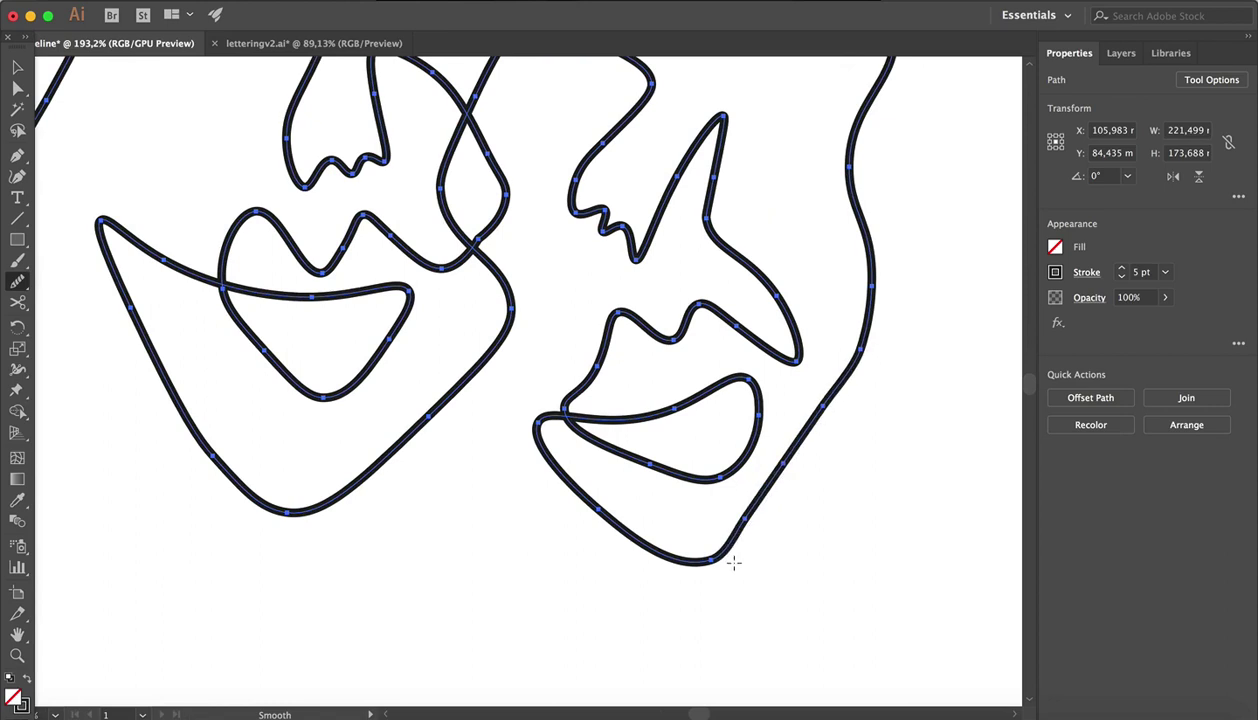
drag(767, 494, 720, 562)
mouse_move(833, 405)
mouse_down()
mouse_move(790, 440)
mouse_move(726, 563)
mouse_up()
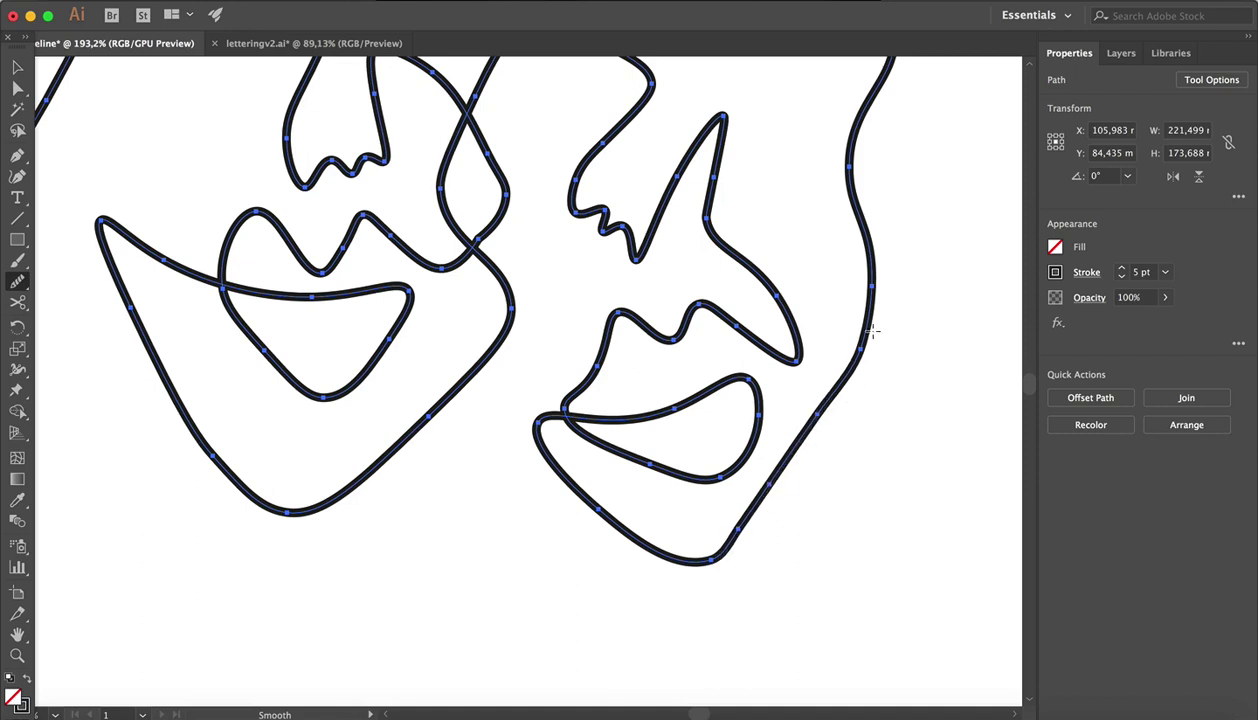
mouse_move(872, 331)
mouse_down()
mouse_move(779, 442)
mouse_move(733, 570)
mouse_up()
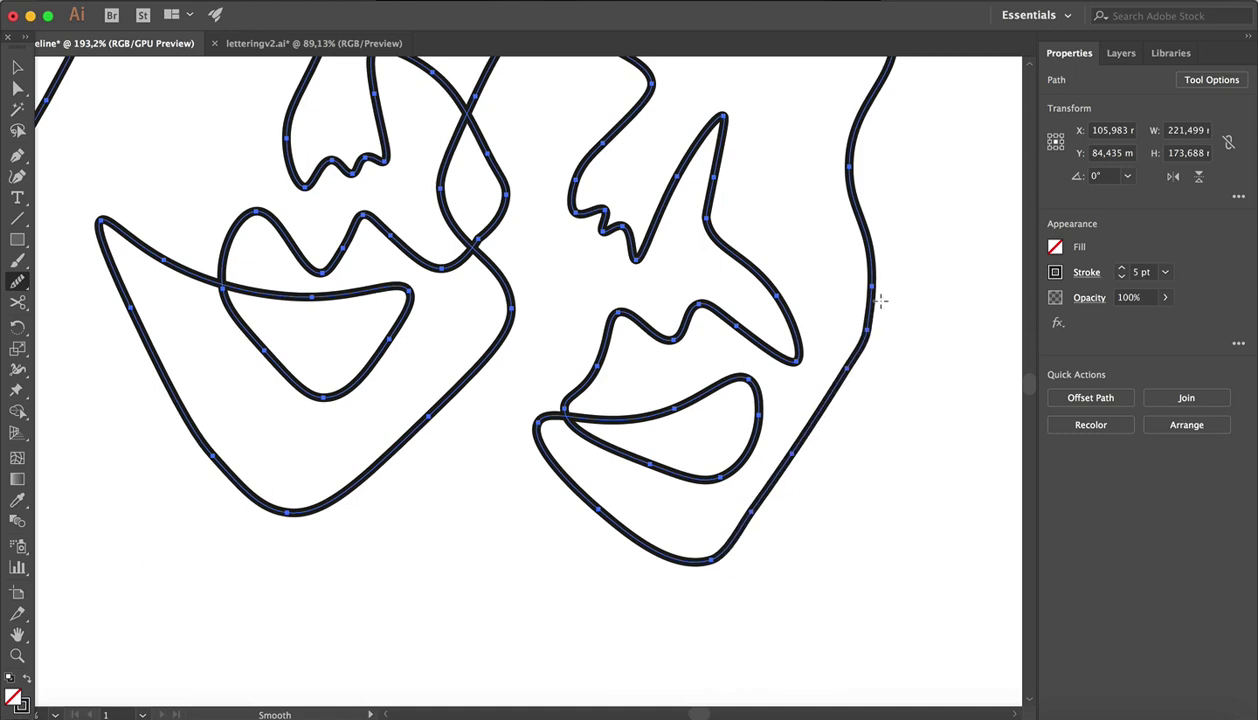
drag(862, 290, 834, 380)
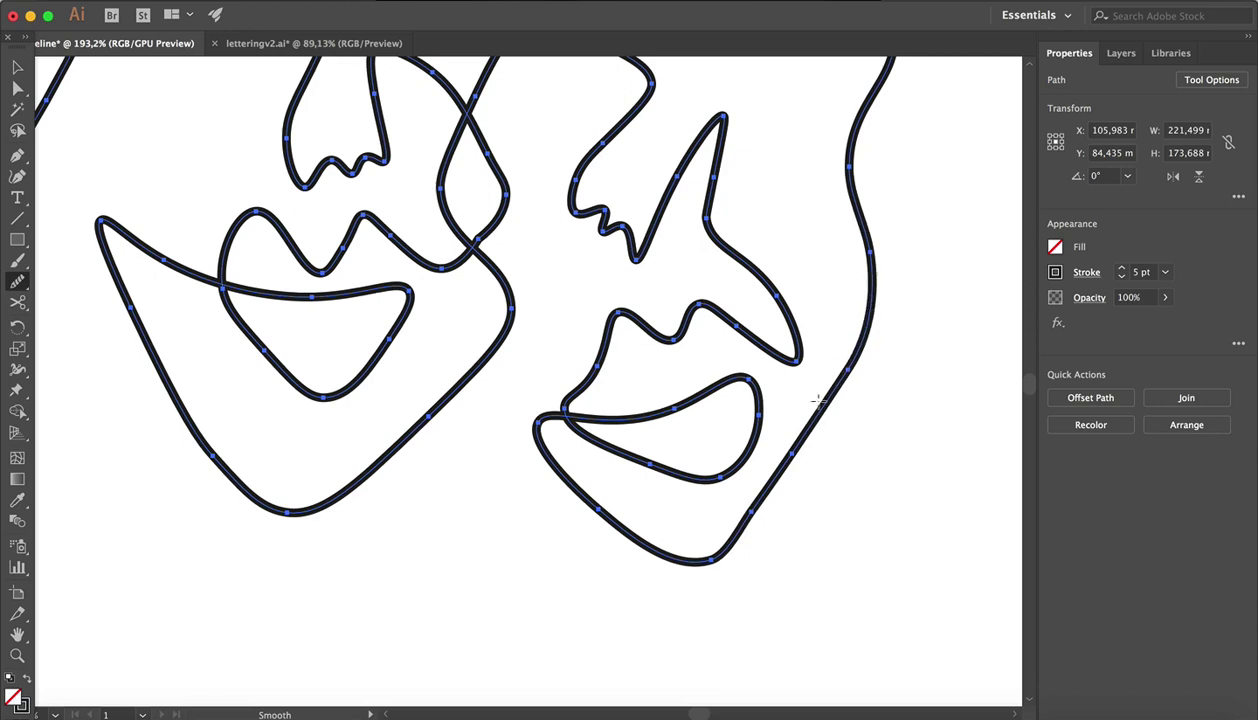
Smooth the right face's inner chin line, its mouth loop and the line running from the nose down to the cheek.
drag(598, 512, 629, 553)
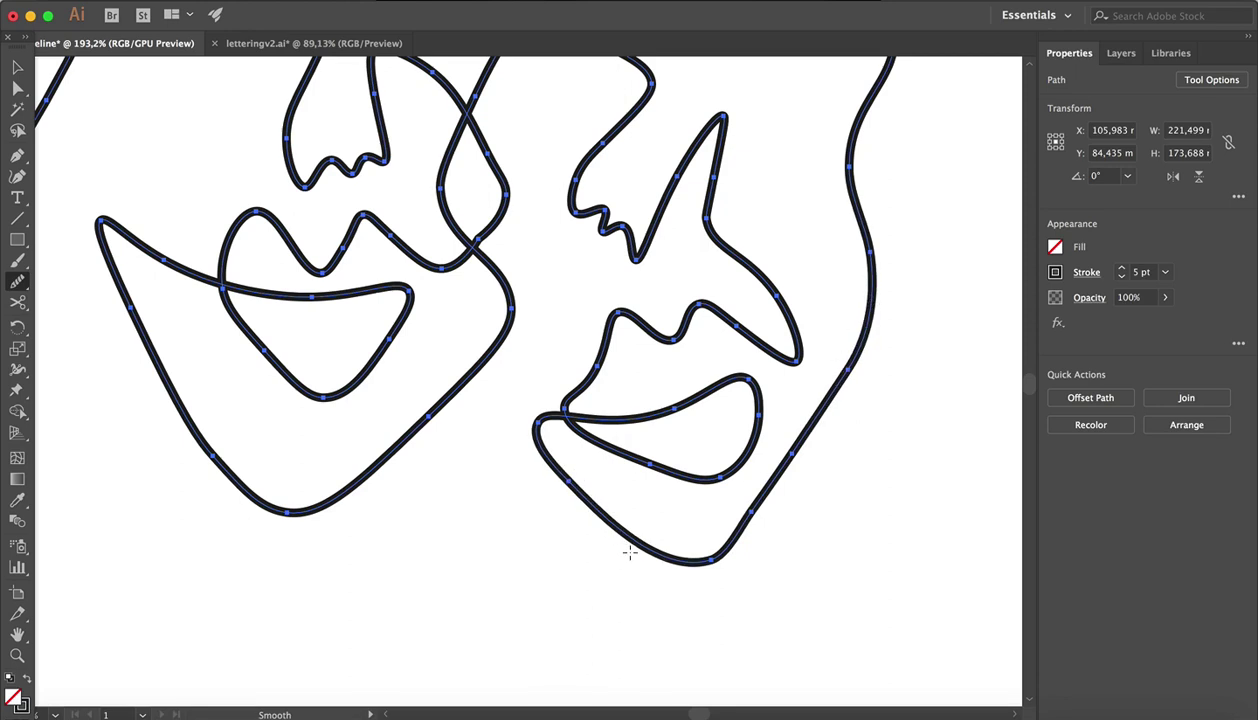
mouse_move(602, 441)
mouse_down()
mouse_move(686, 483)
mouse_move(658, 470)
mouse_move(724, 458)
mouse_move(744, 440)
mouse_up()
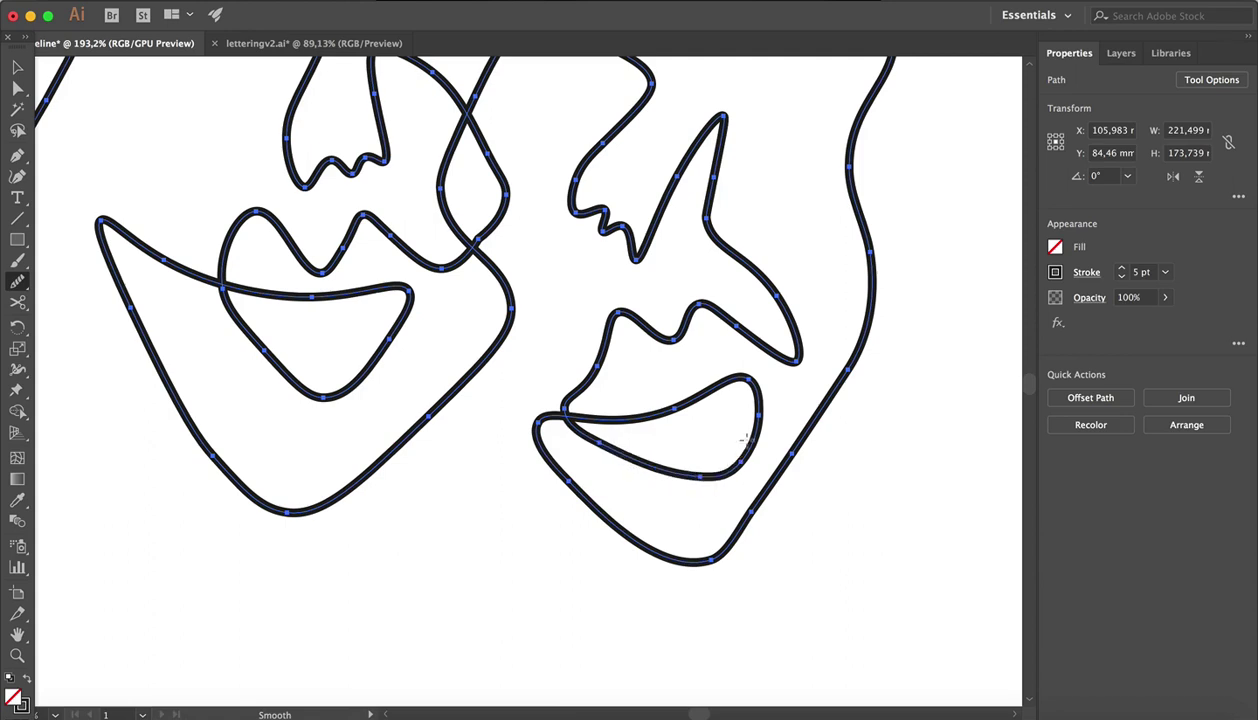
drag(749, 378, 722, 471)
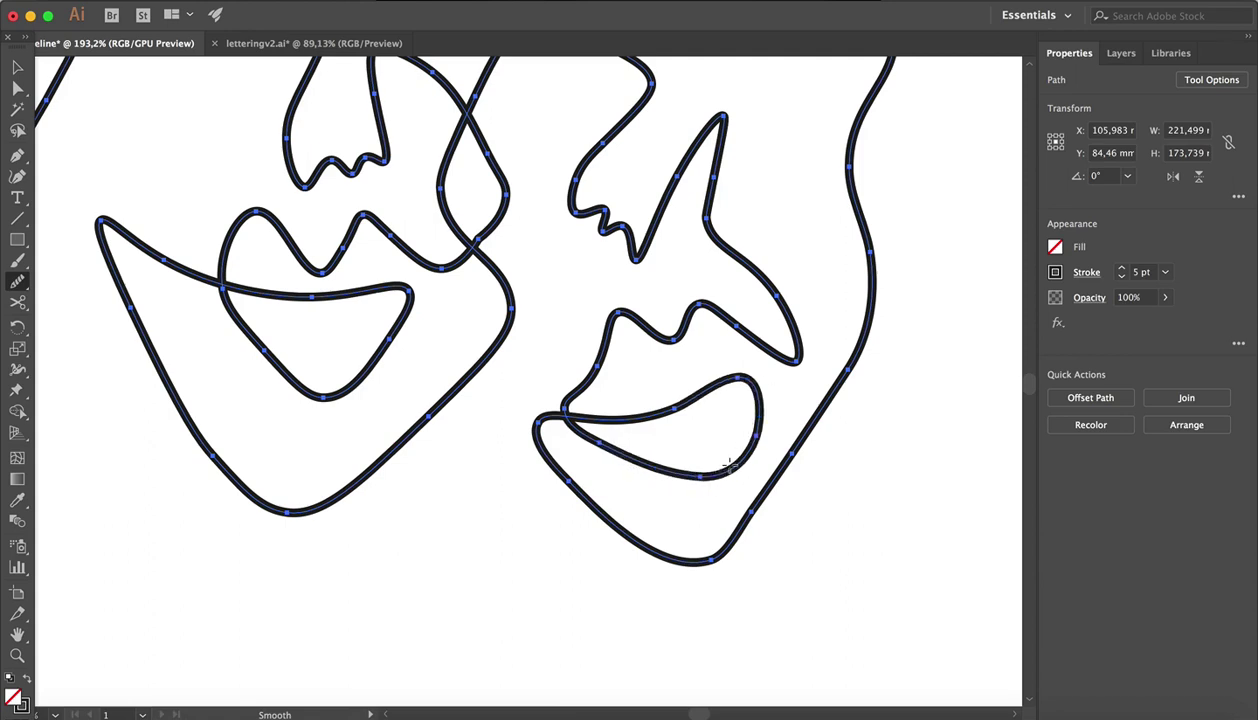
drag(726, 247, 795, 345)
scroll(850, 480, down, 4)
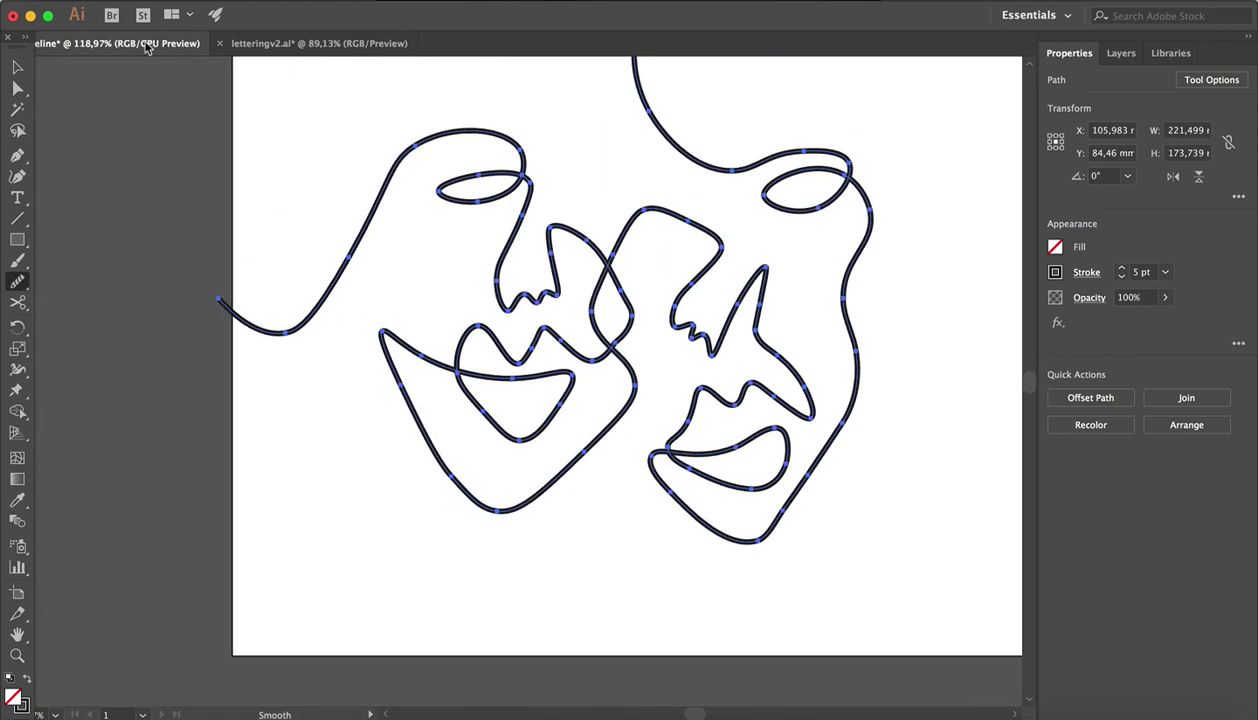
Reshape the pointed line beside the right face's nose with the Curvature tool, widening its peak and removing surplus anchors.
click(17, 67)
scroll(953, 456, up, 2)
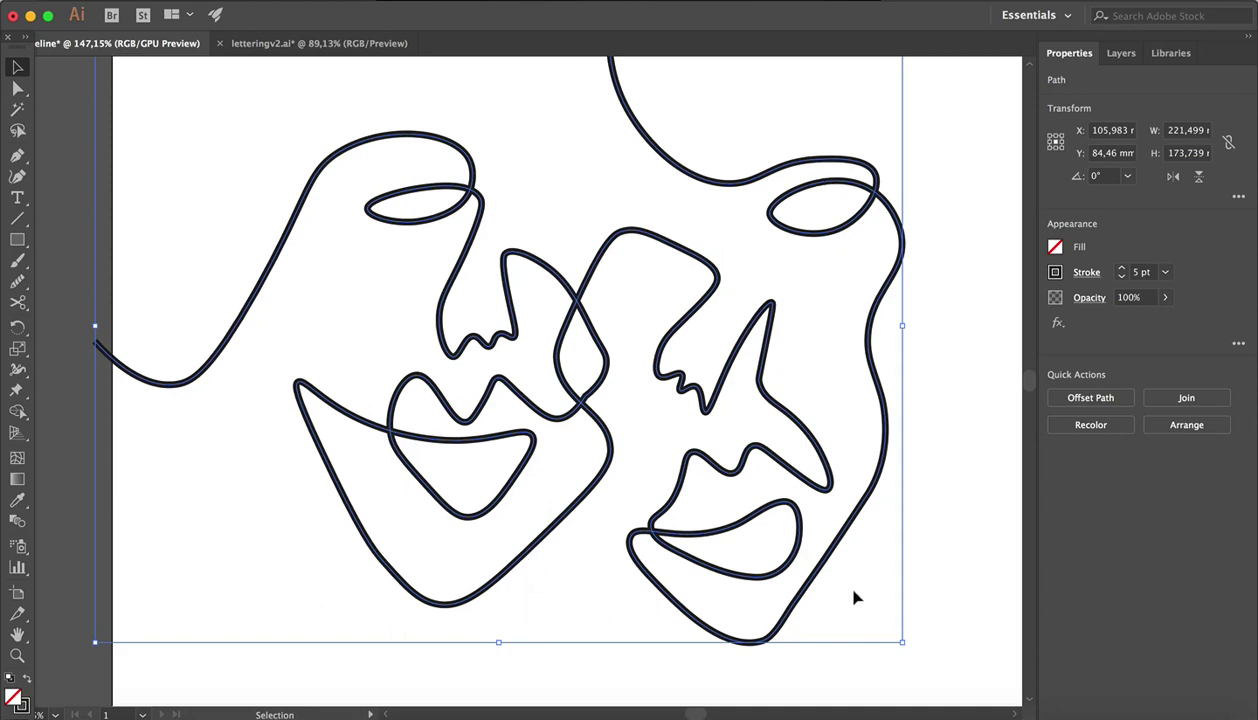
click(17, 176)
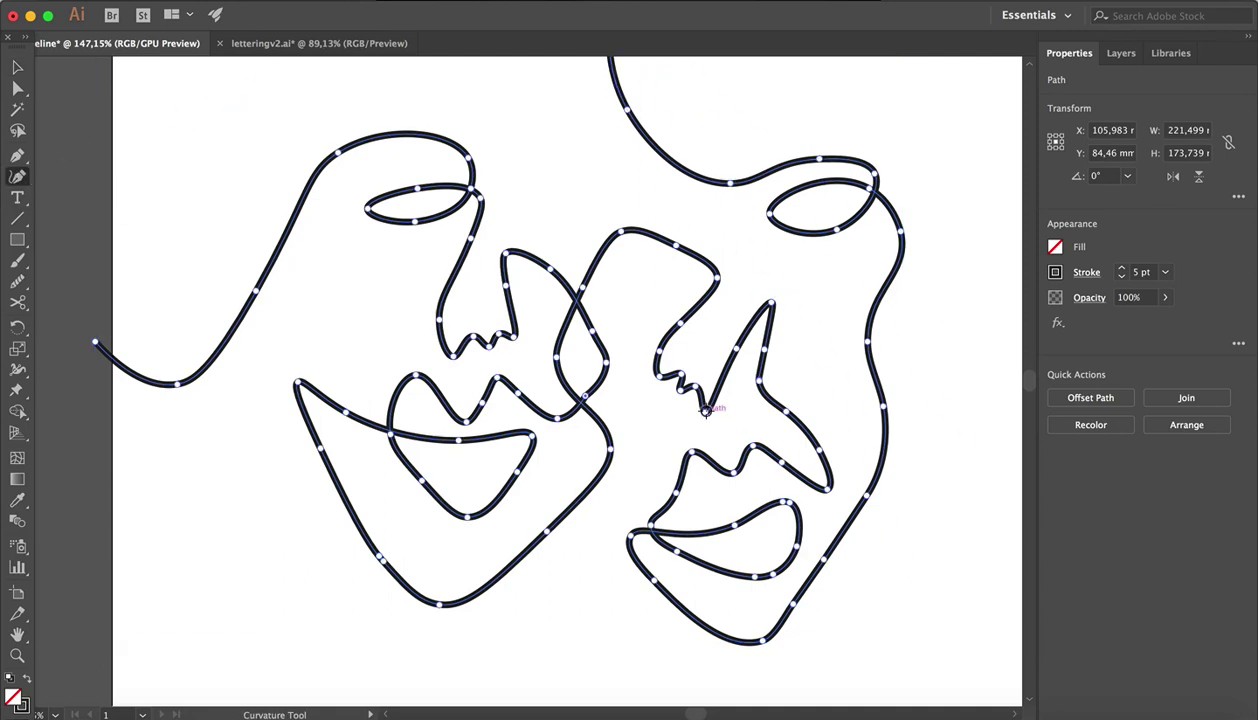
drag(705, 410, 745, 354)
key(Delete)
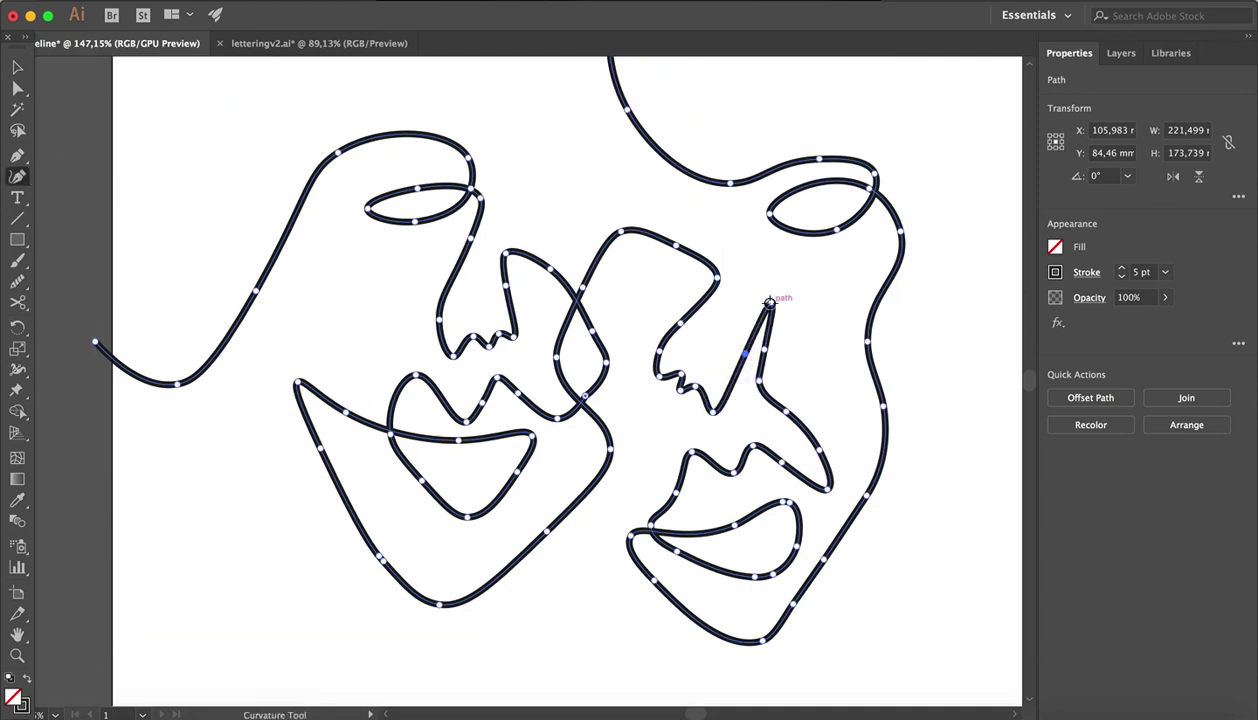
drag(769, 303, 797, 411)
key(Delete)
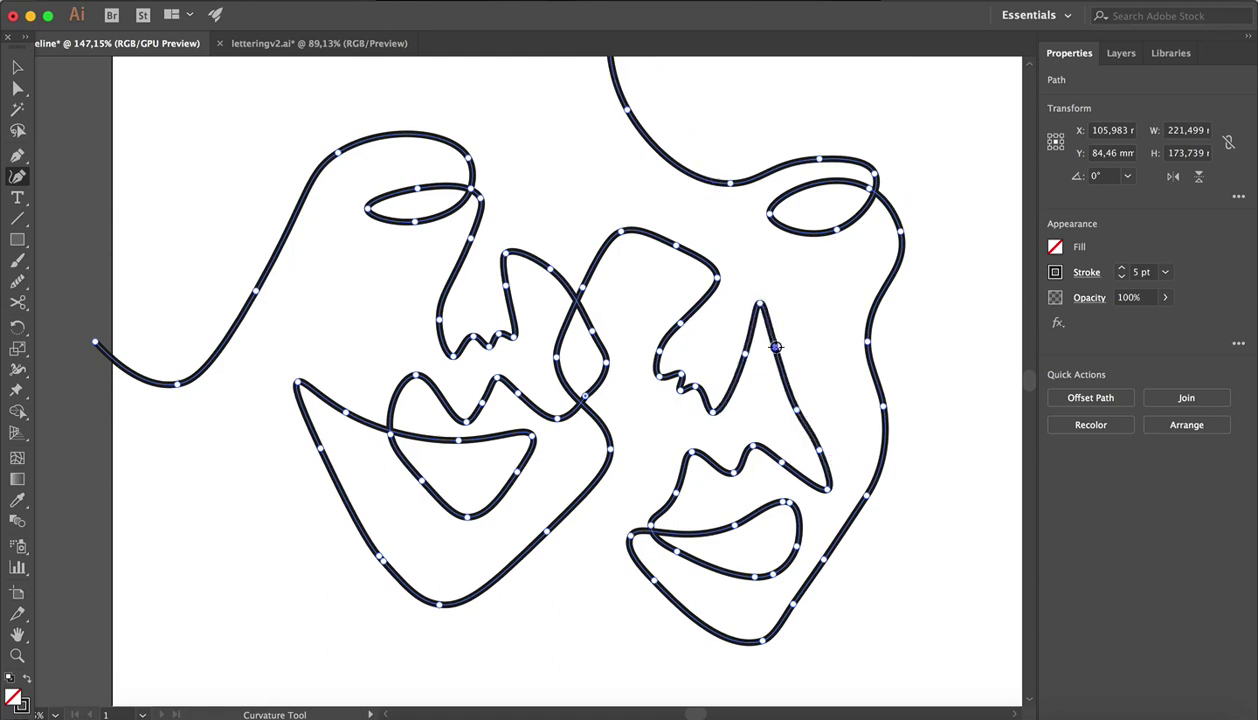
drag(774, 347, 790, 342)
Refine the small waves under the right face's nose by nudging the anchors along the nostril and nose tip.
scroll(683, 396, up, 5)
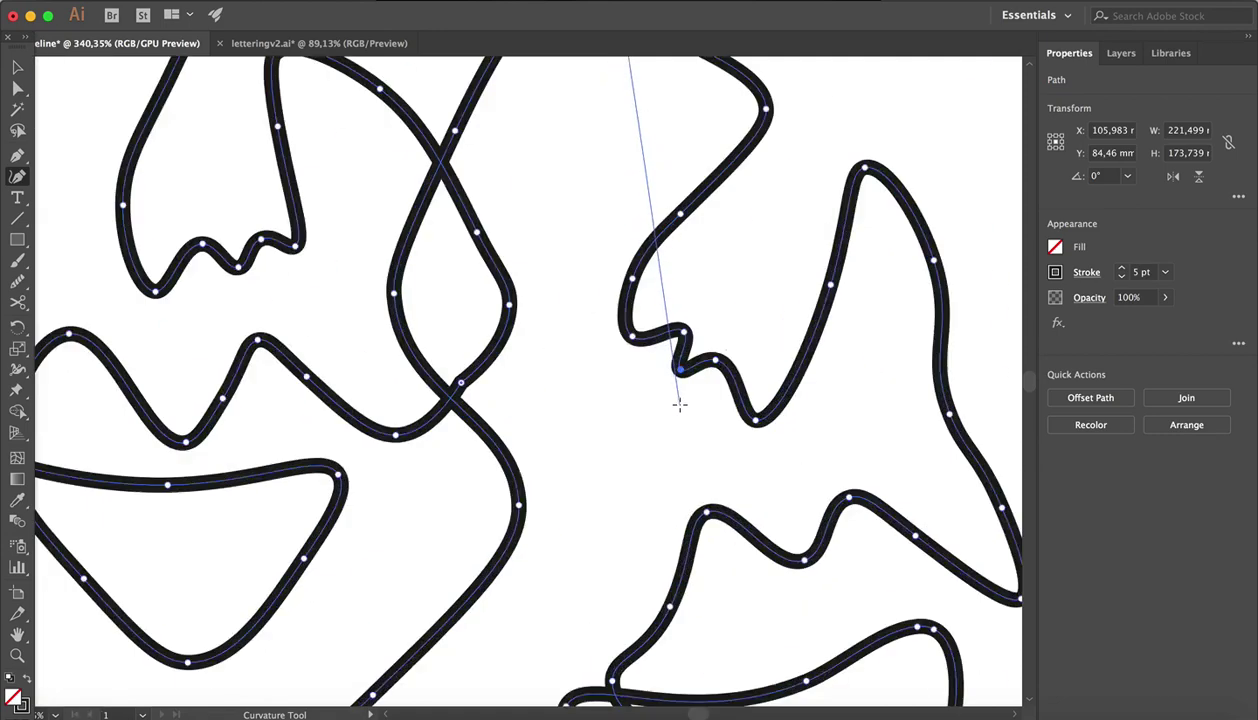
drag(729, 330, 746, 332)
drag(783, 413, 767, 398)
drag(814, 363, 823, 368)
drag(613, 217, 603, 207)
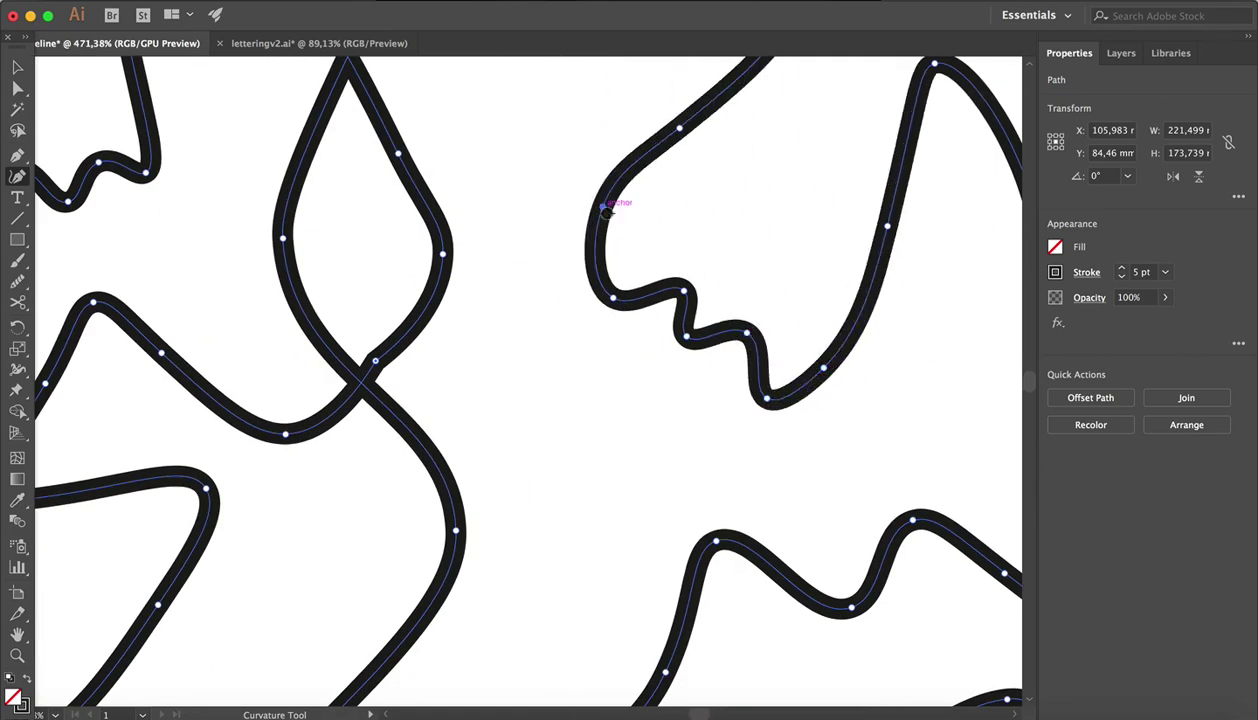
drag(684, 291, 676, 287)
drag(687, 337, 691, 334)
Delete the surplus anchor at the right face's outer mouth corner and pull the remaining corner anchor outward and up.
scroll(694, 339, down, 5)
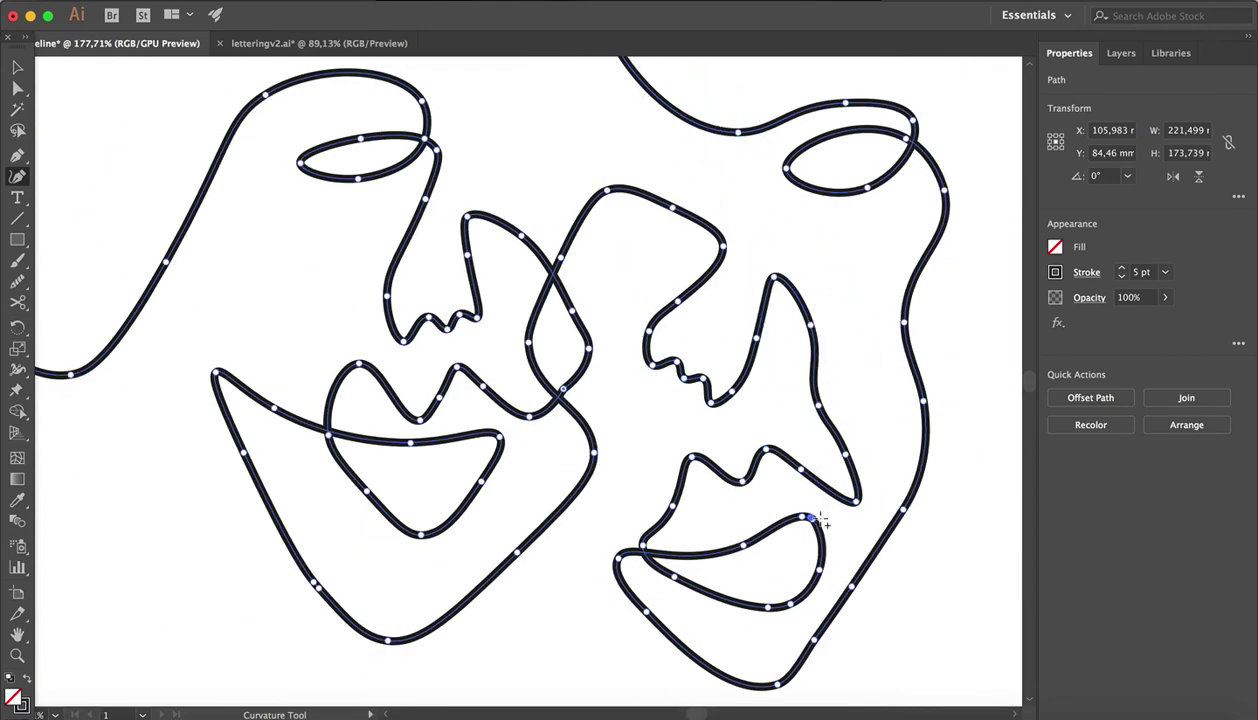
click(812, 519)
key(Delete)
drag(802, 517, 831, 508)
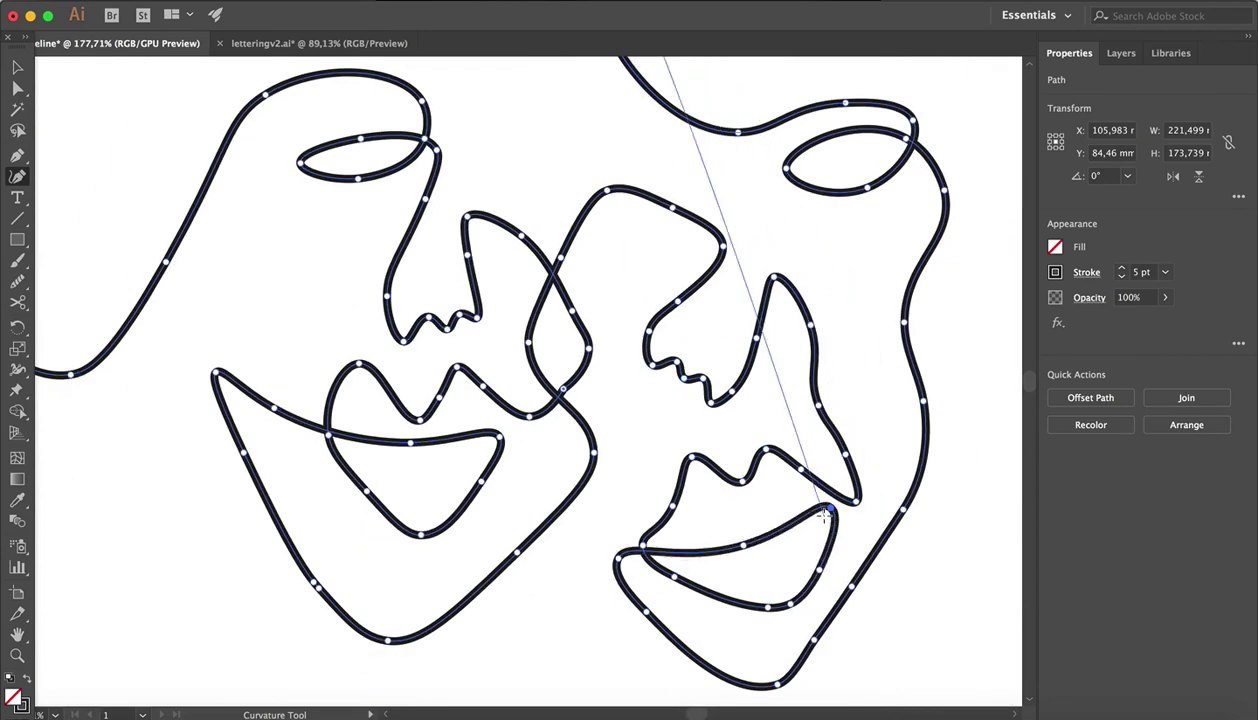
Adjust the right face's brow curve by moving its outer anchor slightly and shifting the forehead dip's anchor inward, away from the eye.
scroll(822, 513, down, 2)
drag(837, 245, 896, 252)
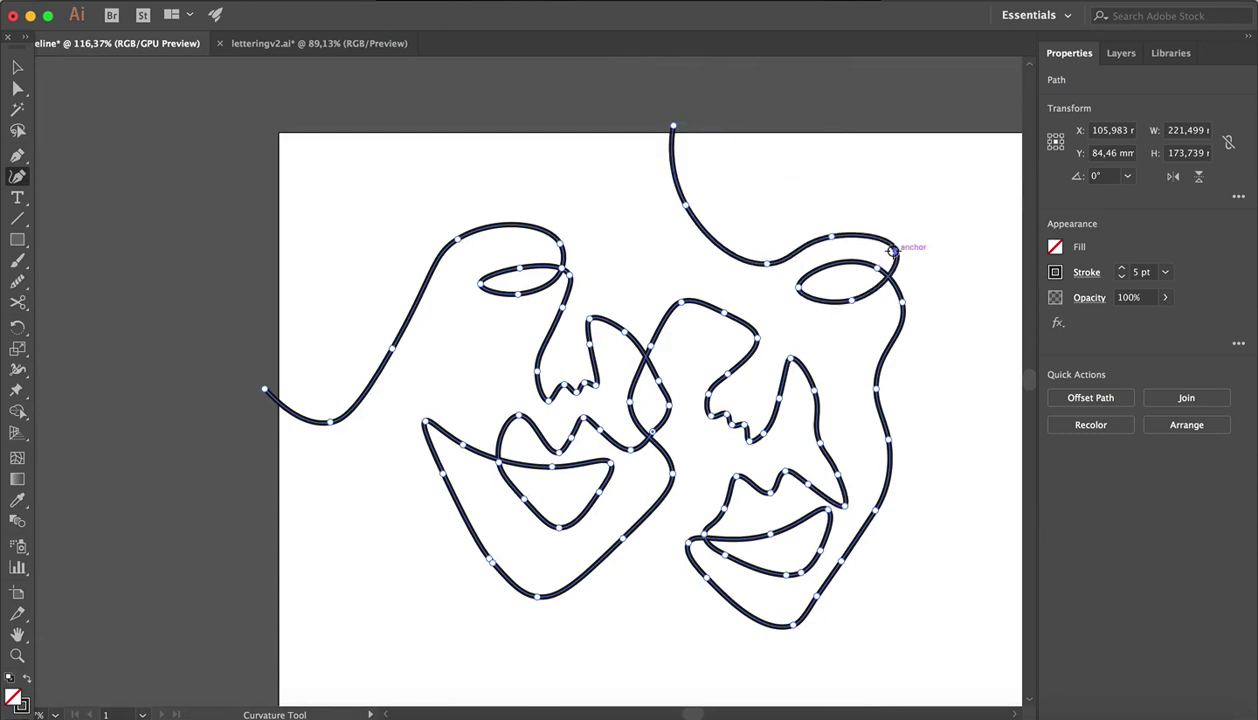
drag(767, 264, 742, 265)
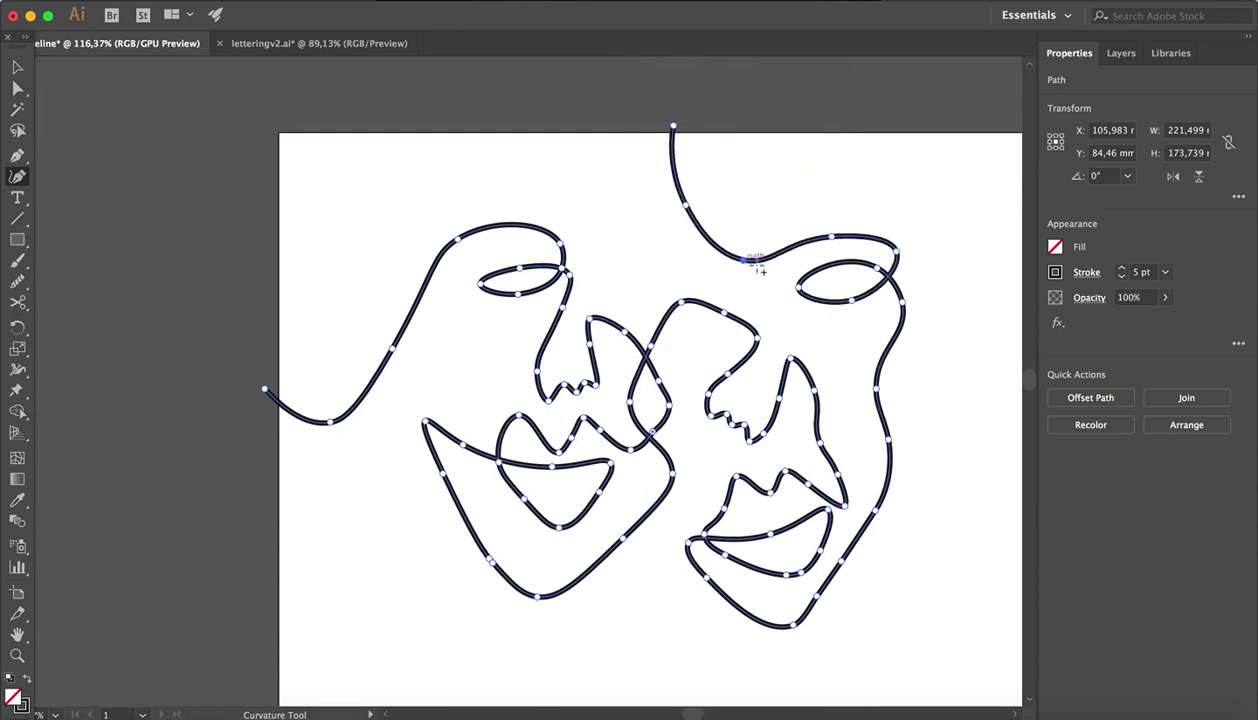
Delete the two surplus anchors where the lines cross between the faces and pull the inner crossing curve inward with the Curvature tool.
click(17, 66)
click(225, 434)
scroll(225, 437, down, 2)
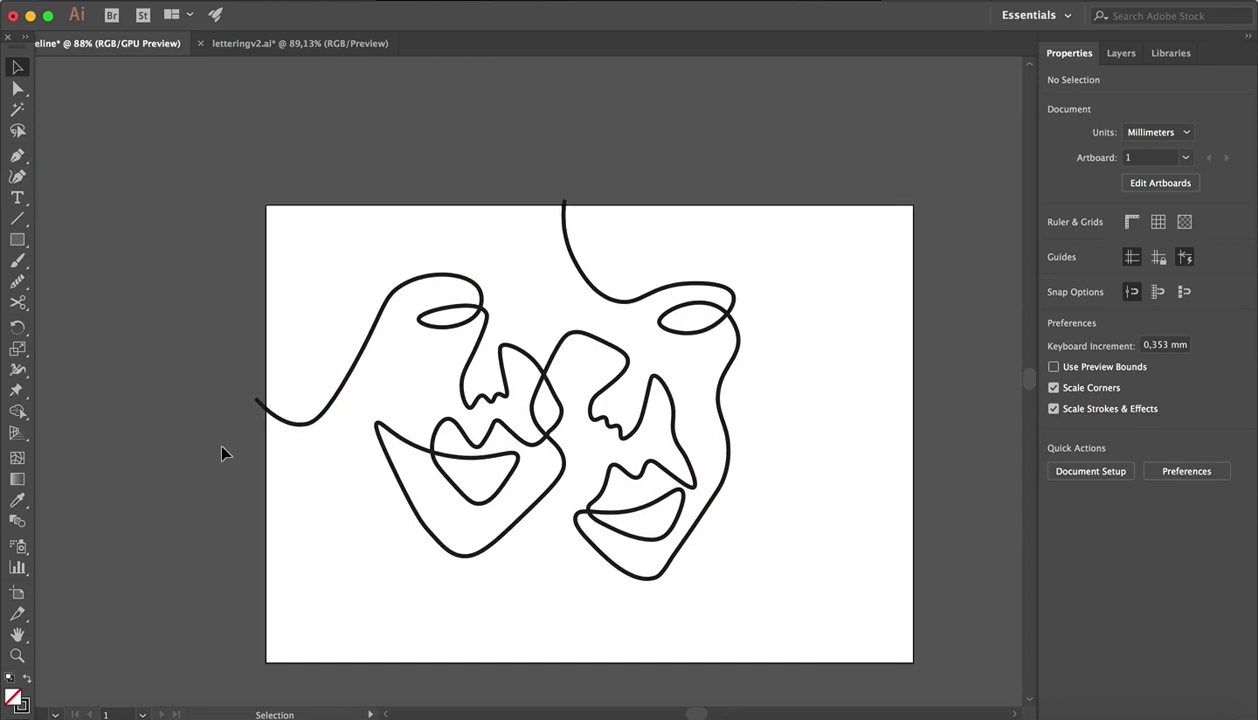
scroll(221, 453, up, 2)
click(494, 233)
key(shift+grave)
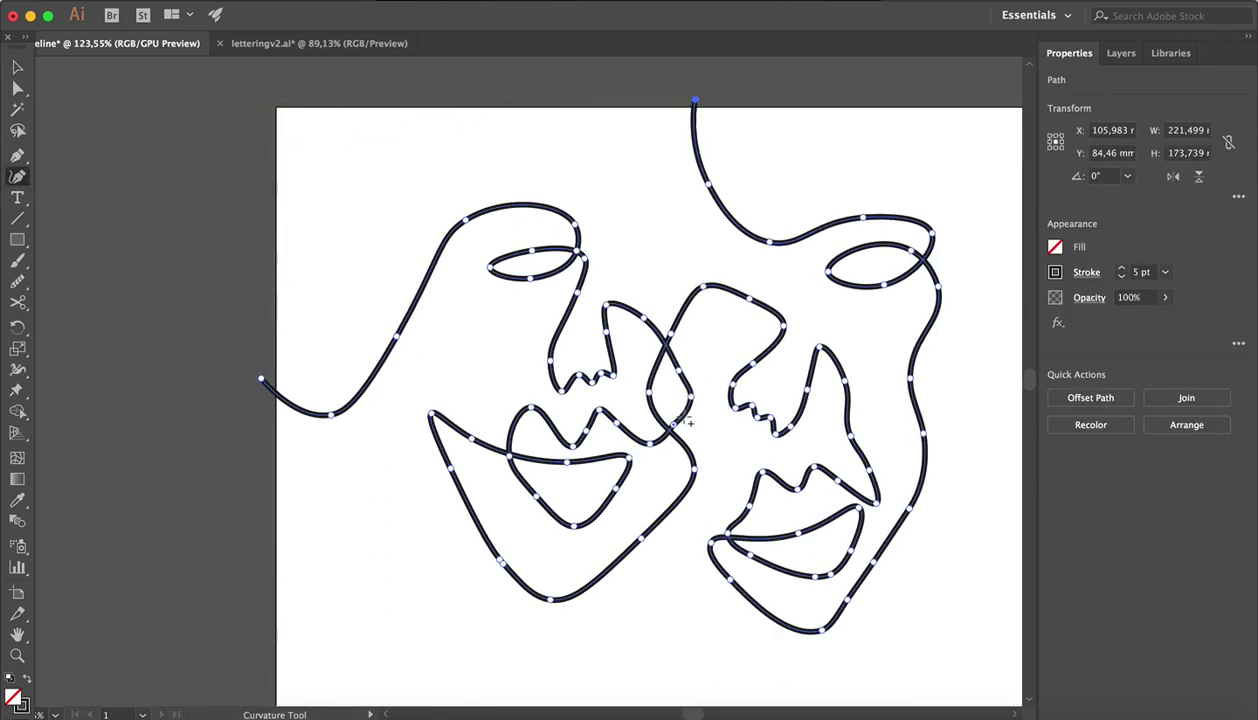
click(673, 425)
key(Delete)
click(679, 370)
key(Delete)
drag(690, 396, 656, 380)
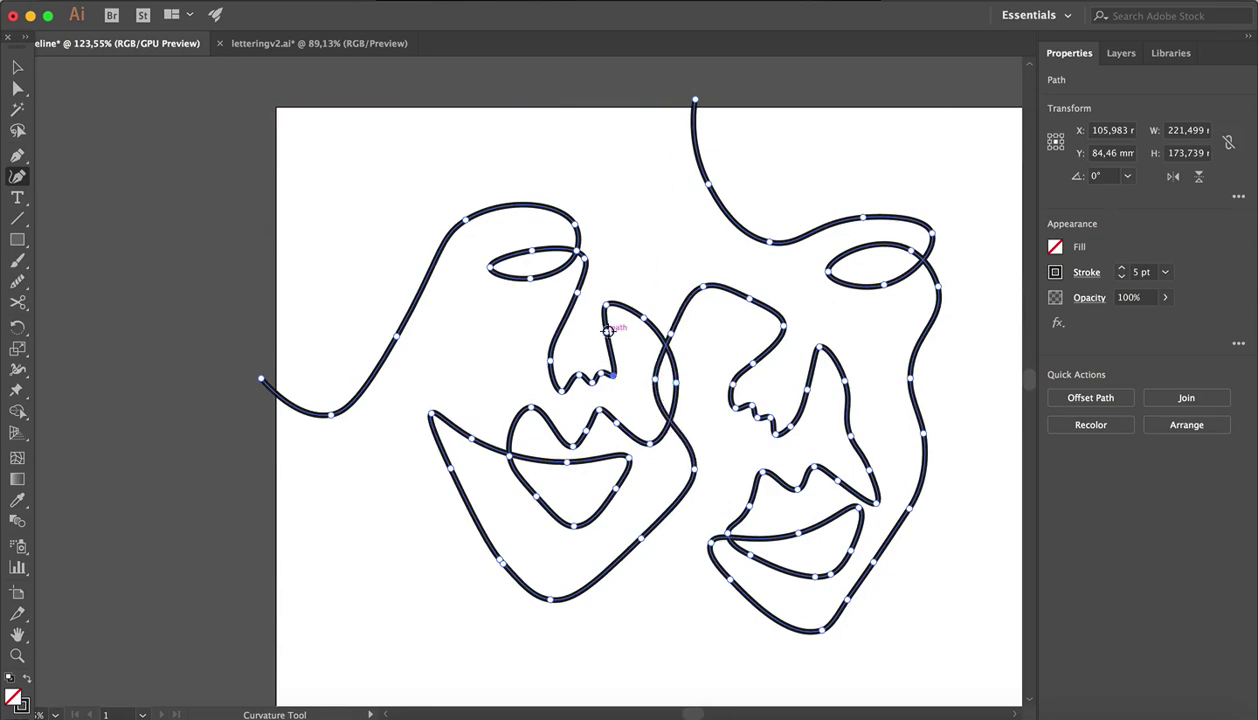
Bend the straight line beside the left face's nose into a nostril curve and raise the upper anchor of that face's eye.
scroll(616, 385, up, 1)
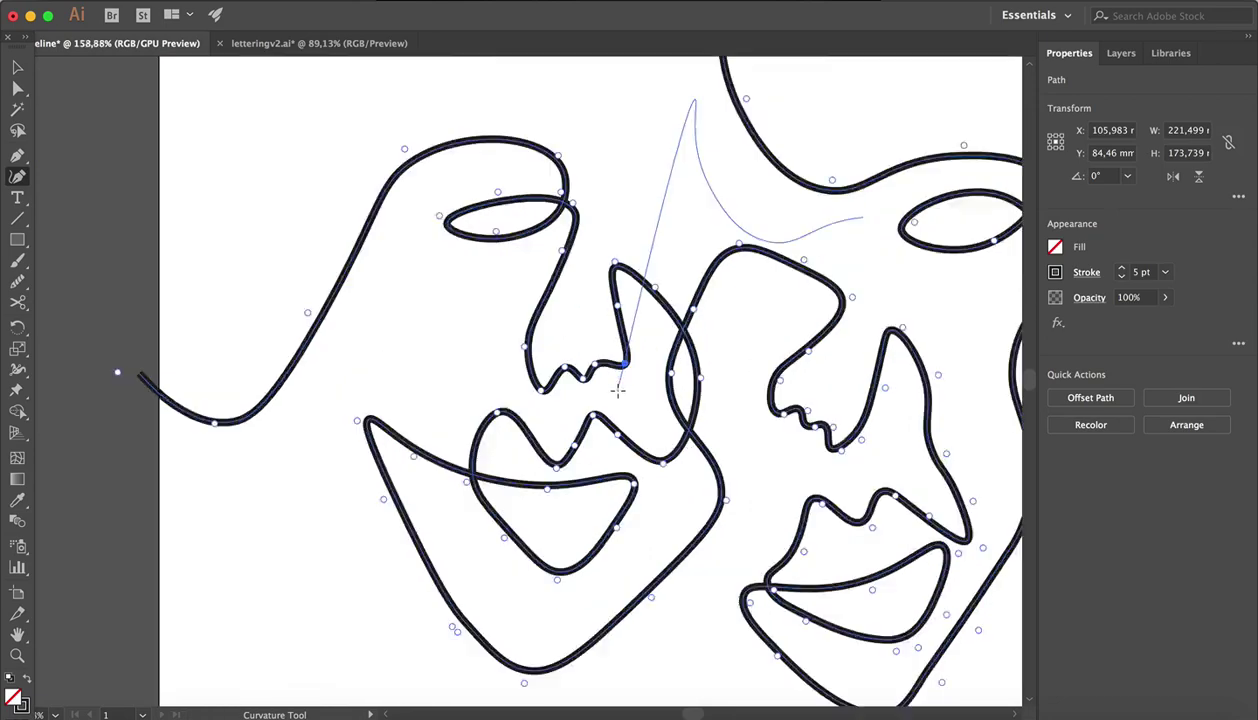
scroll(617, 392, up, 2)
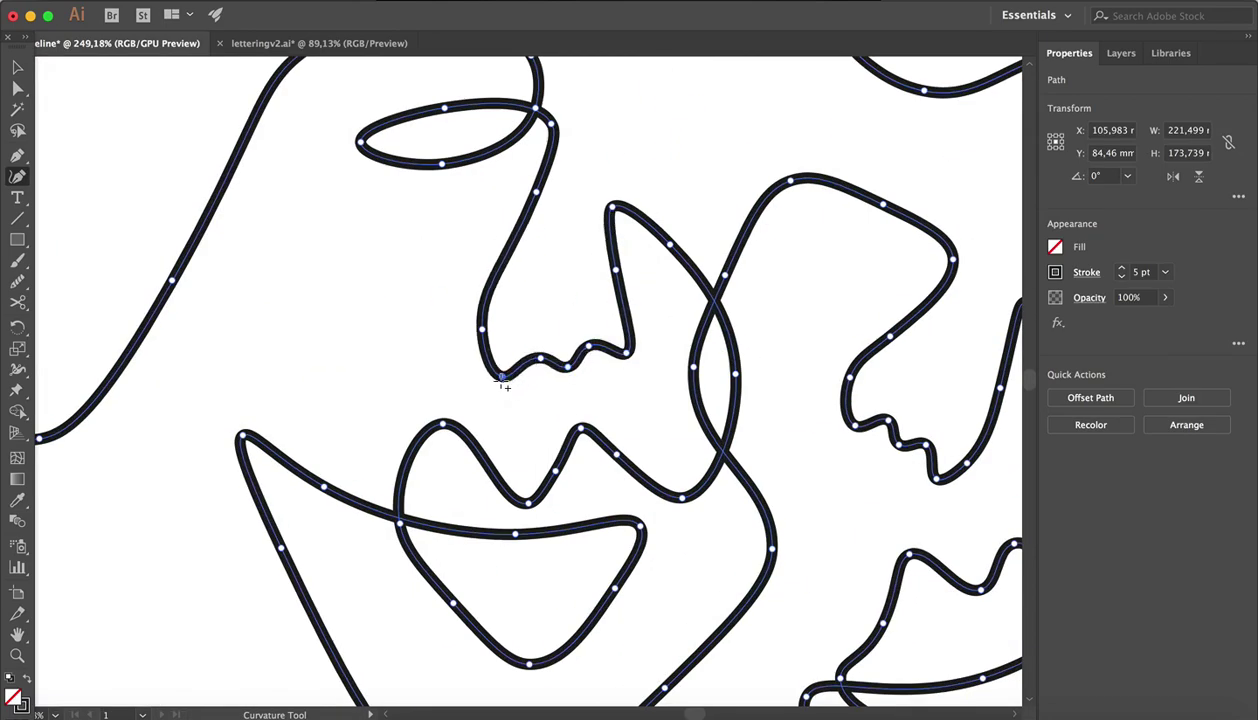
drag(615, 270, 630, 306)
scroll(618, 391, down, 2)
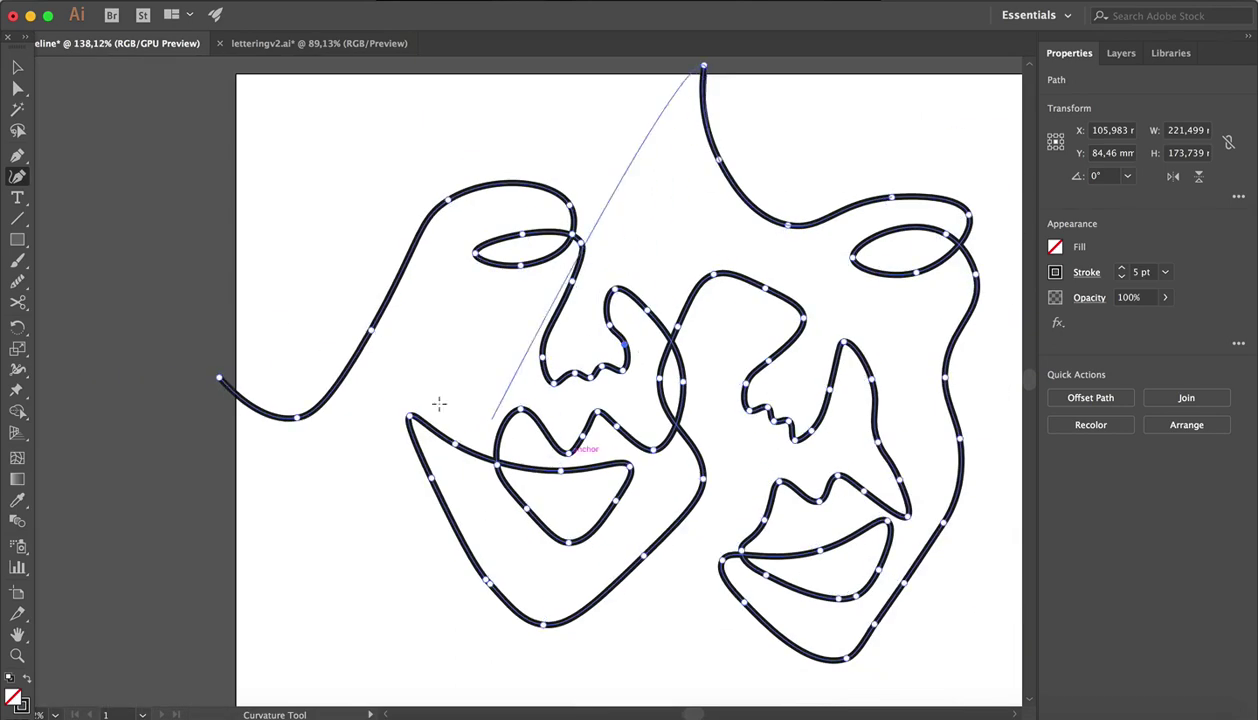
scroll(632, 441, up, 1)
scroll(646, 500, down, 2)
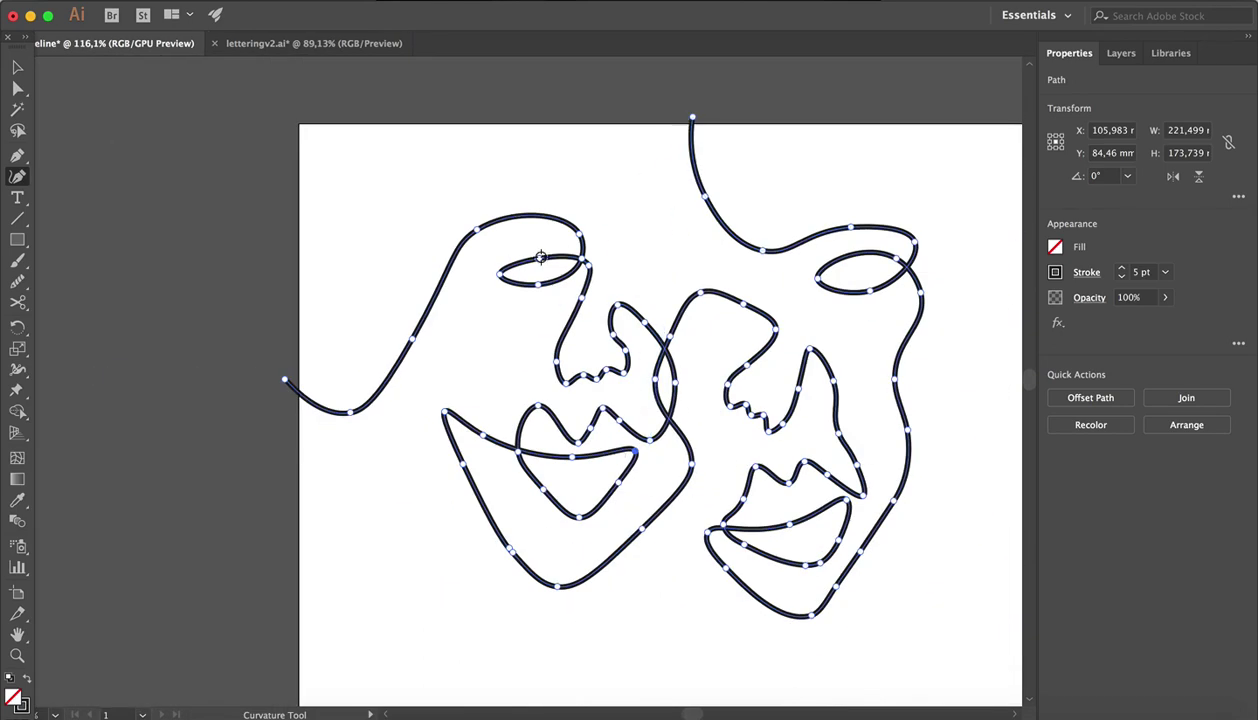
drag(540, 258, 538, 248)
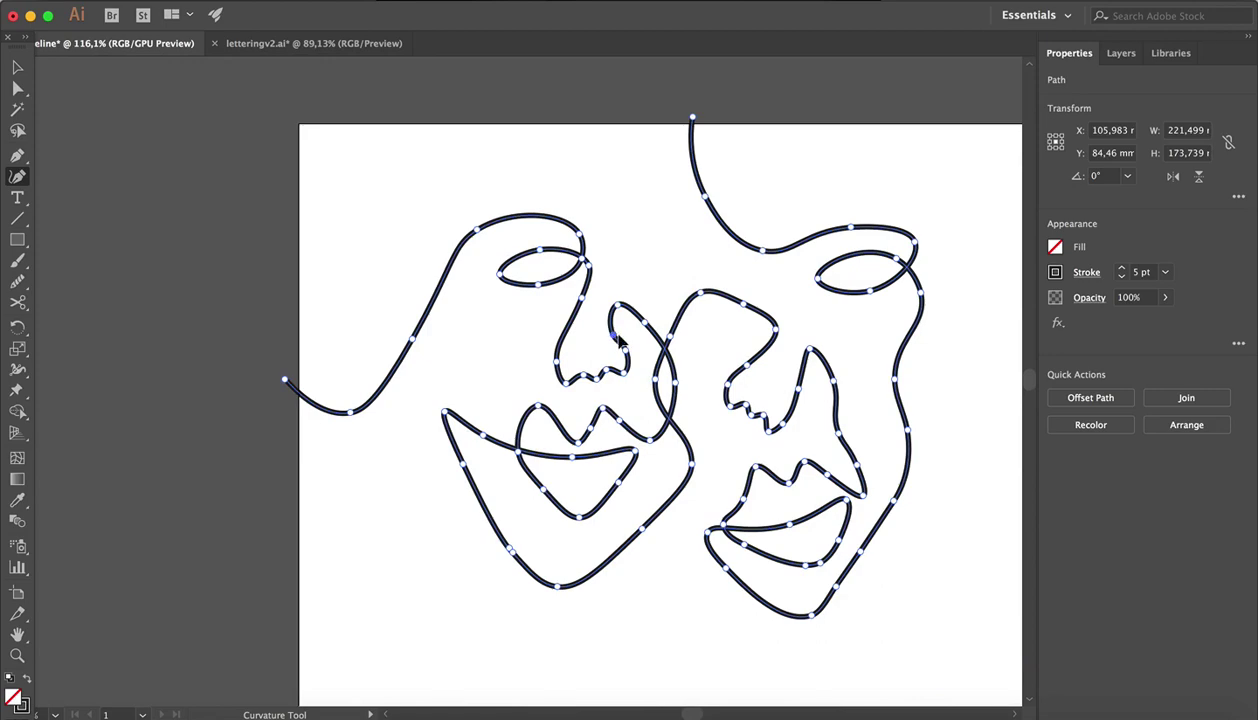
Refine the left face's nose by shifting the two nostril anchors outward and lifting the anchor at the nose tip slightly.
scroll(619, 340, up, 3)
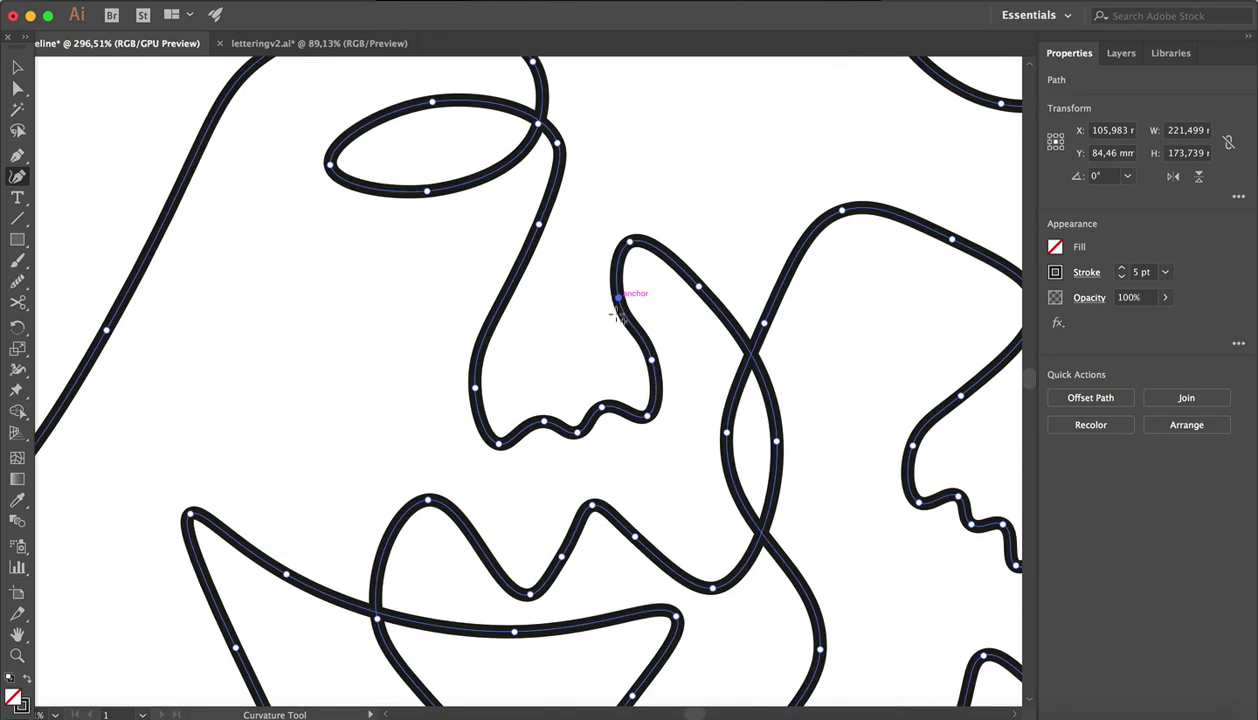
mouse_move(617, 300)
mouse_down()
mouse_move(660, 337)
mouse_move(629, 295)
mouse_up()
drag(656, 342, 670, 362)
drag(499, 443, 502, 434)
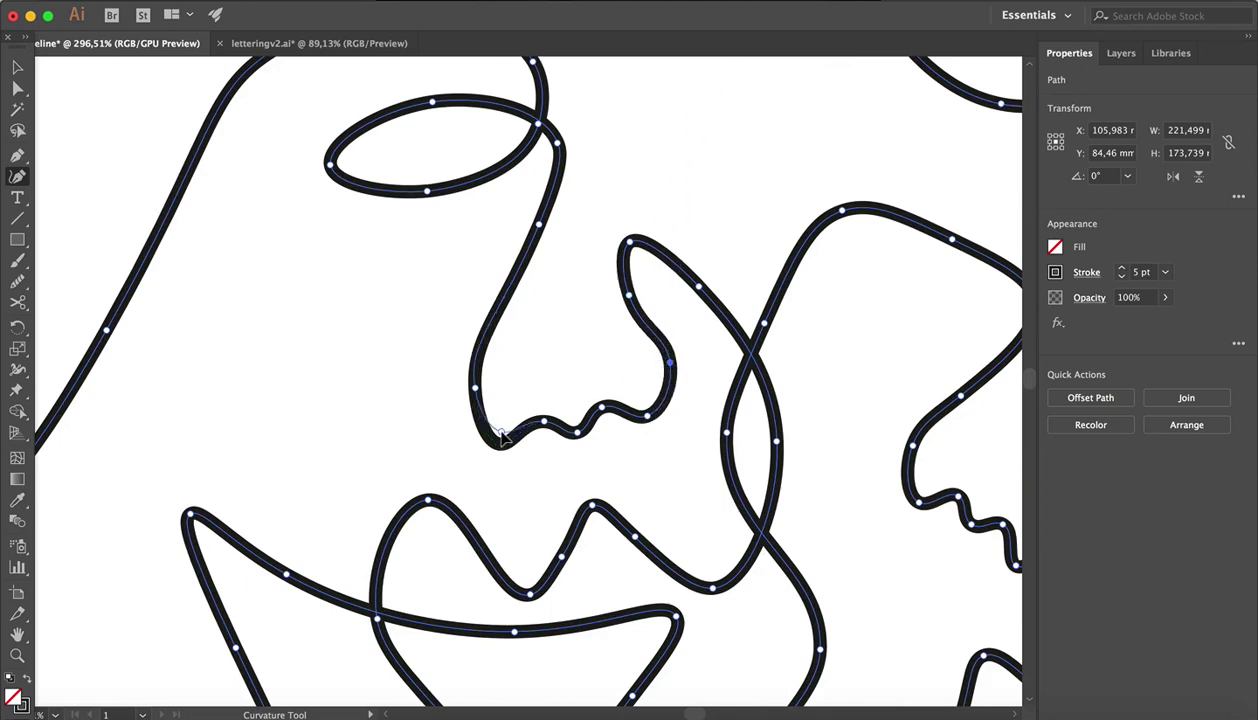
scroll(502, 434, down, 2)
scroll(512, 441, down, 5)
Nudge the whole path right and down to X 110,219 mm and Y 86,578 mm, aligning its loose ends with the artboard edges.
click(19, 68)
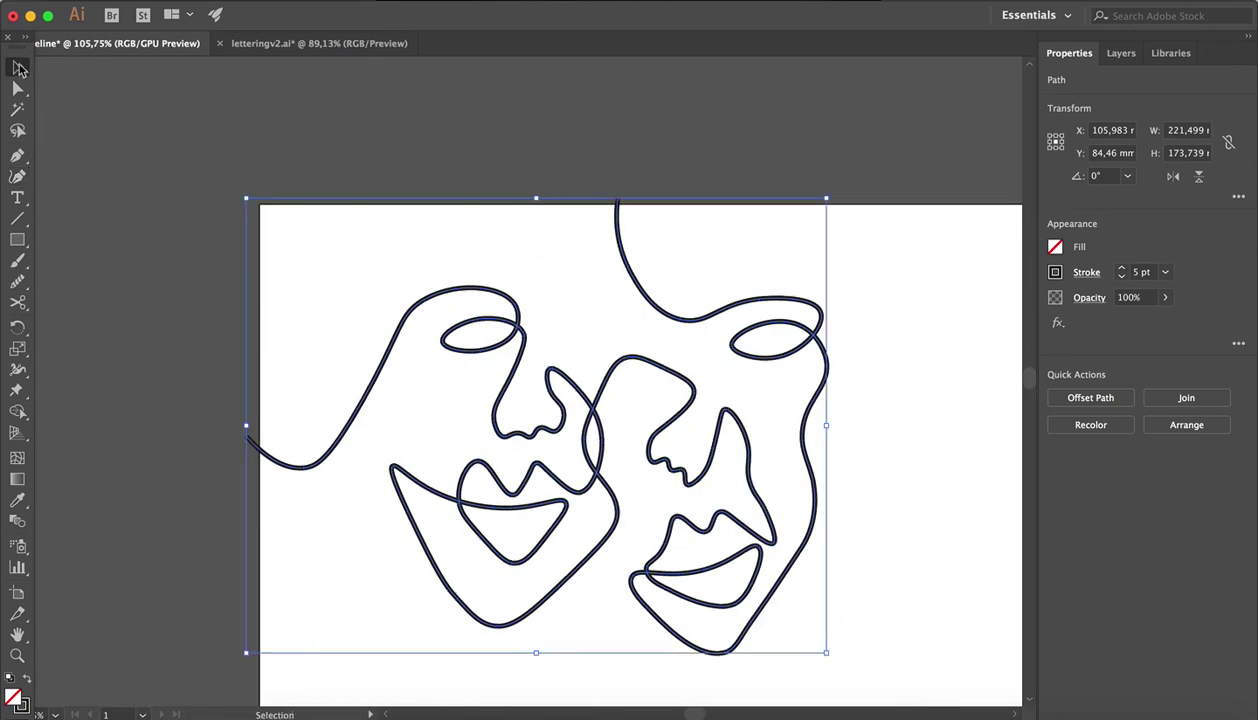
key(Right)
key(Right)
key(Right)
key(Right)
key(Right)
key(Right)
key(Right)
key(Right)
key(Right)
key(Right)
key(Right)
key(Right)
key(Down)
key(Down)
key(Down)
key(Down)
key(Down)
key(Down)
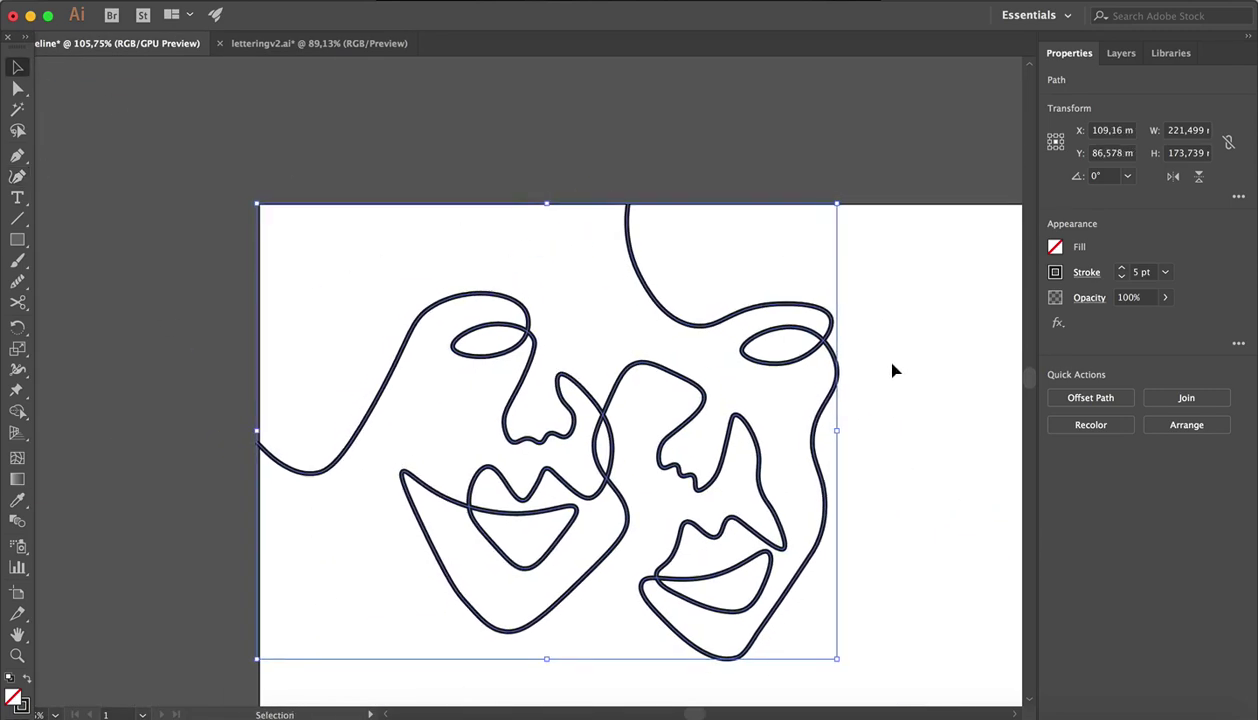
click(913, 377)
right_click(937, 384)
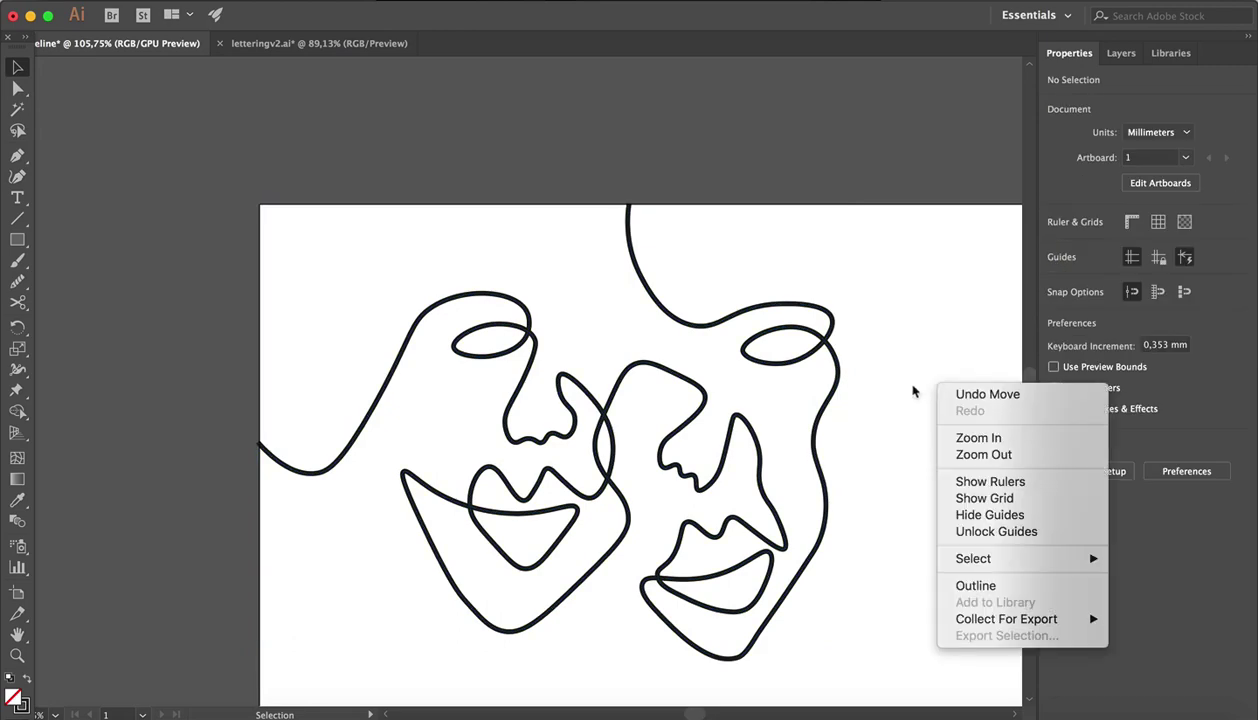
Reshape the right face's cheek line with the Curvature tool, bulging it outward toward the jaw and dipping it inward below the peak.
click(648, 372)
click(648, 372)
key(shift+grave)
scroll(825, 490, up, 3)
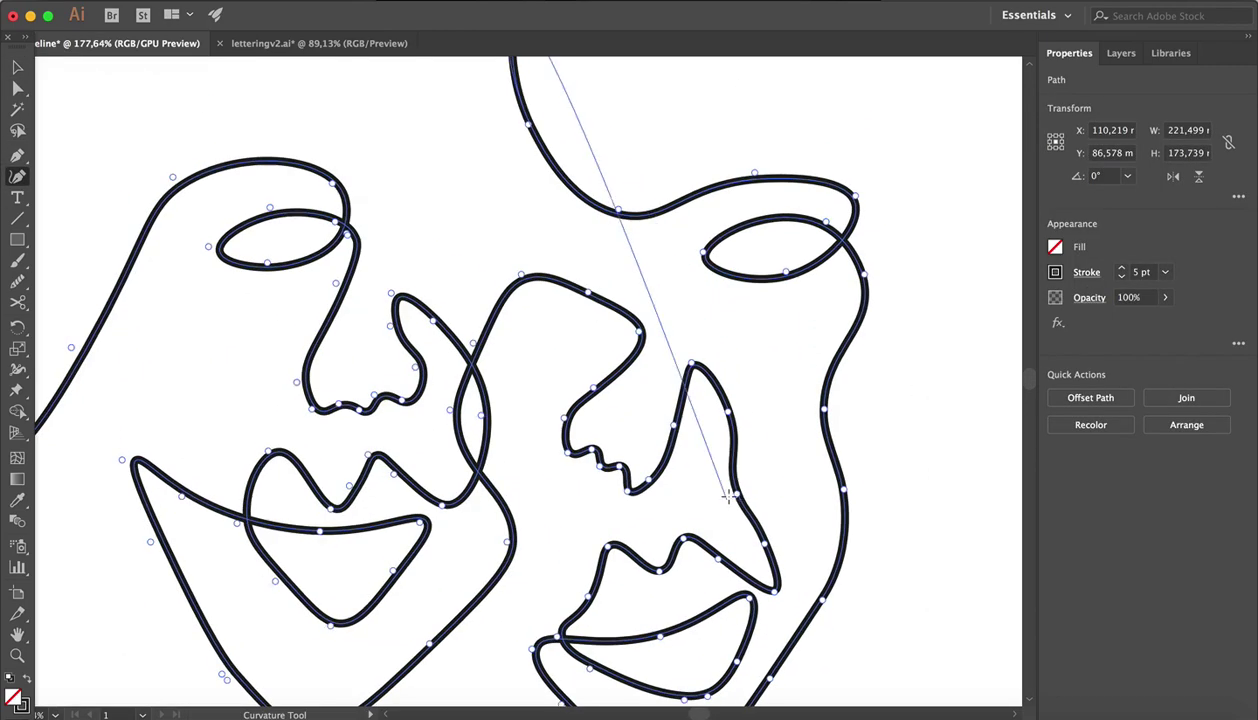
mouse_move(773, 484)
mouse_down()
mouse_move(806, 482)
mouse_move(795, 485)
mouse_up()
click(738, 442)
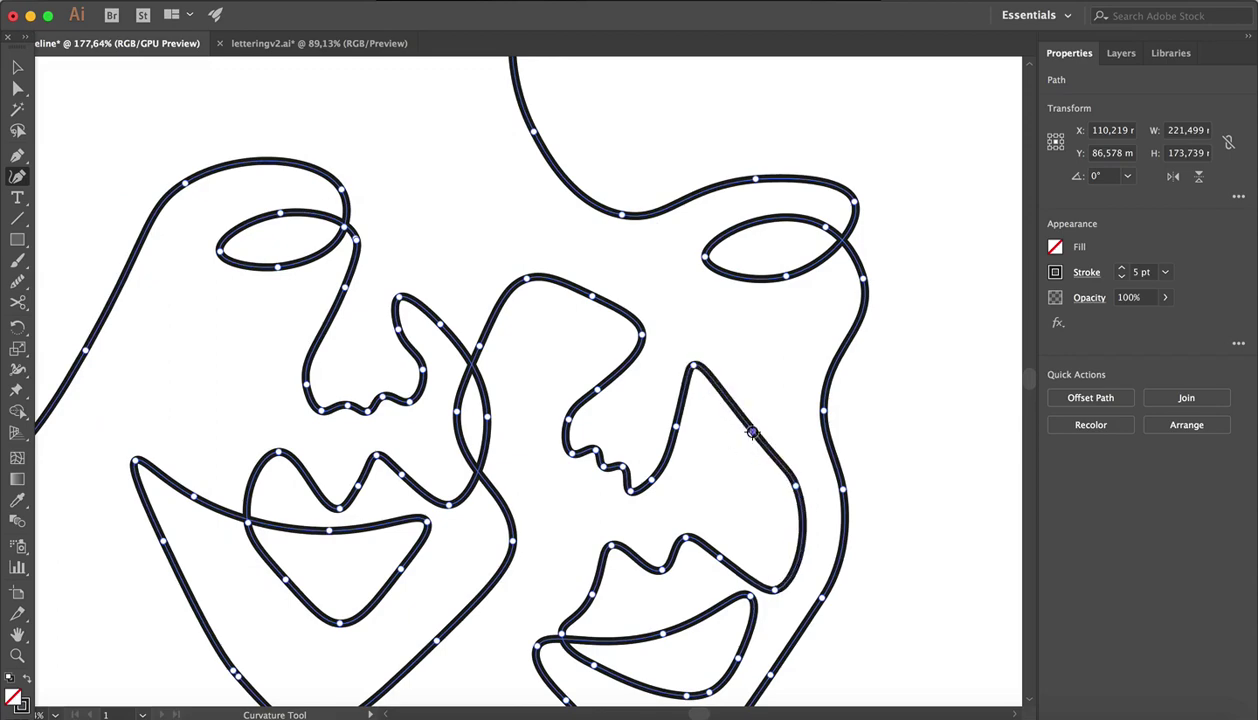
scroll(776, 545, down, 3)
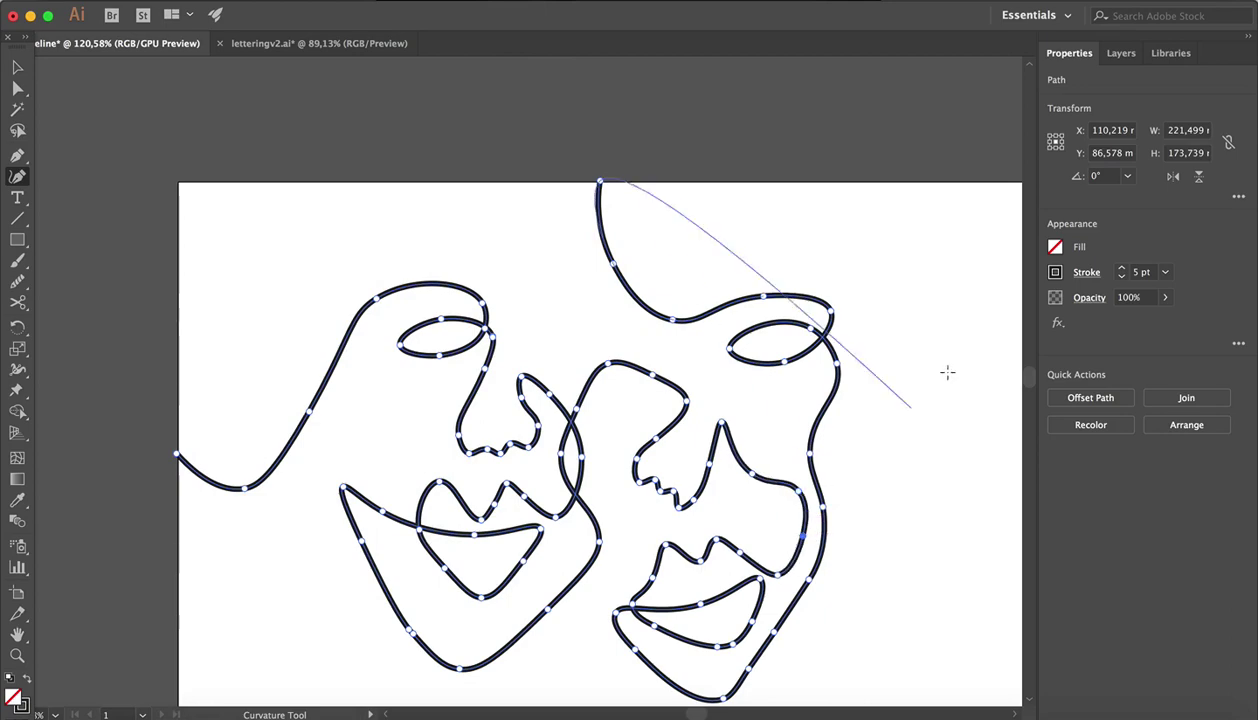
click(17, 66)
click(880, 360)
scroll(890, 362, down, 3)
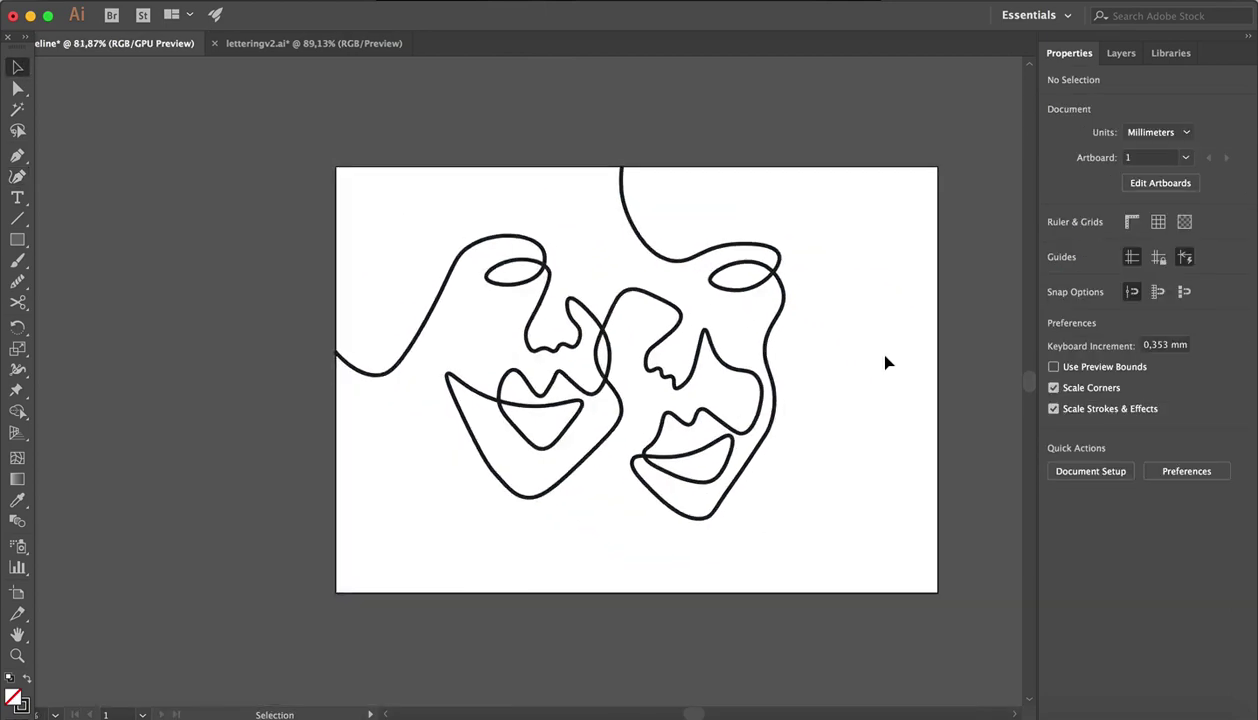
scroll(870, 364, up, 2)
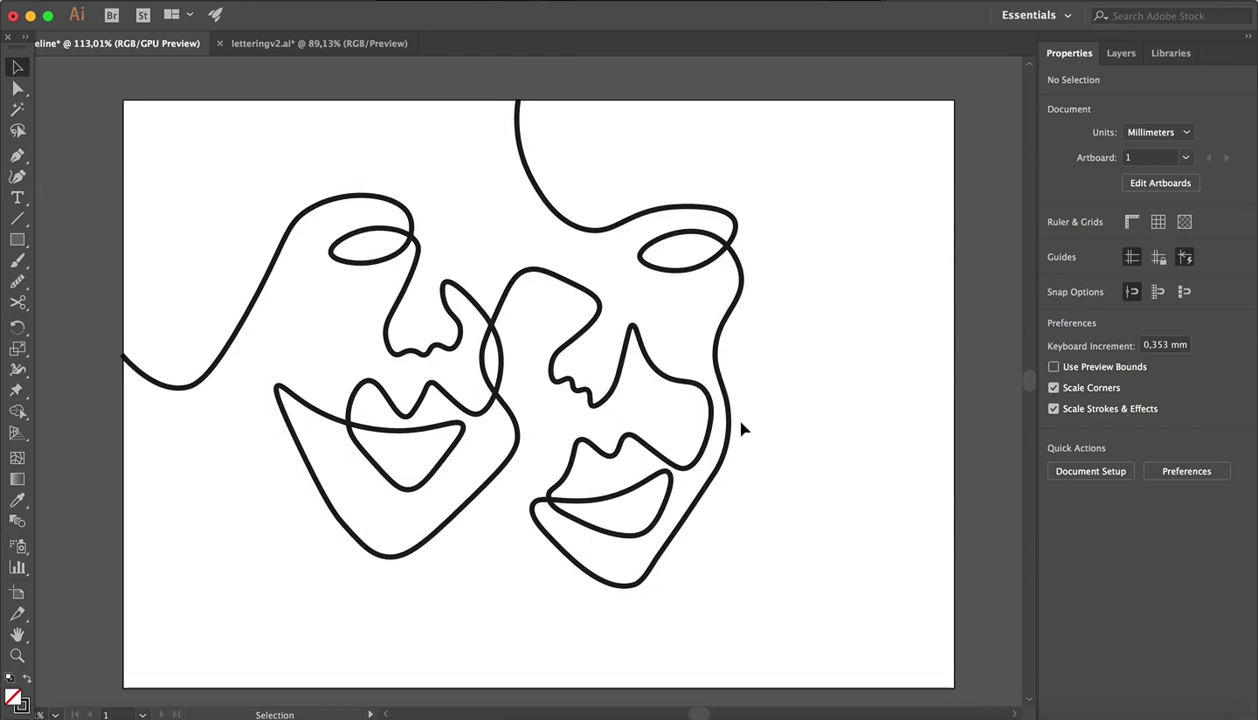
scroll(800, 421, left, 2)
scroll(800, 421, up, 1)
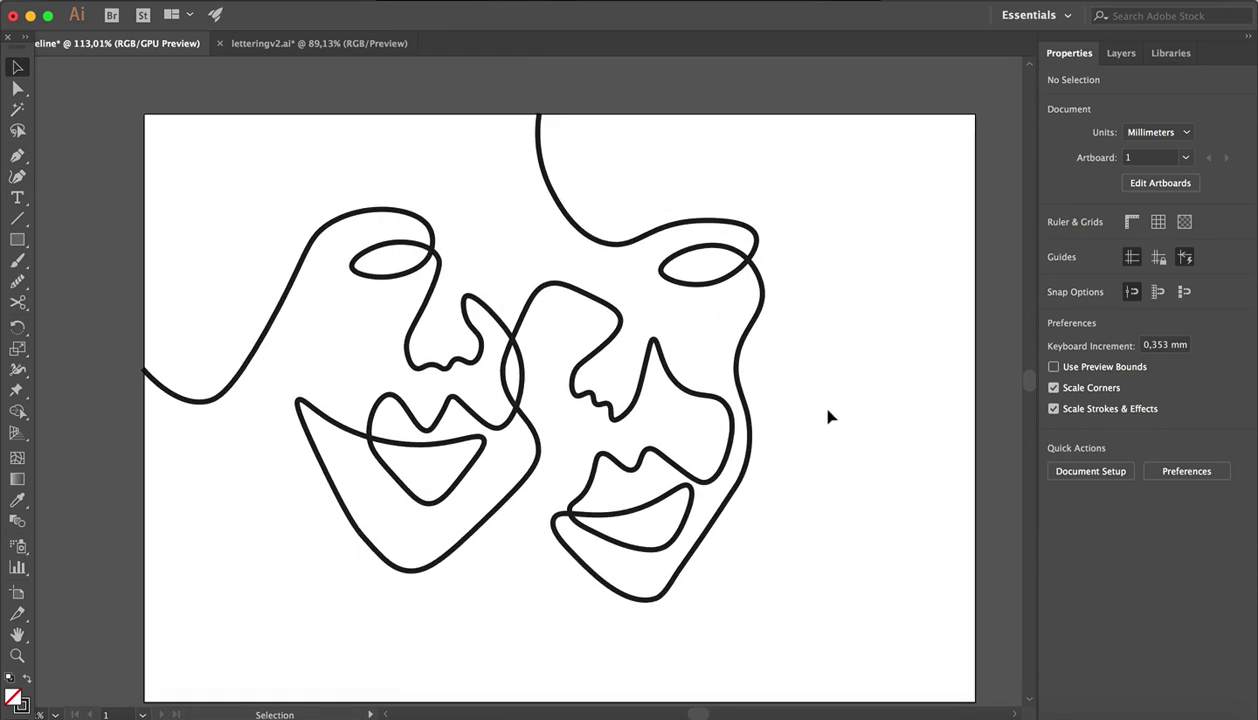
scroll(845, 428, down, 1)
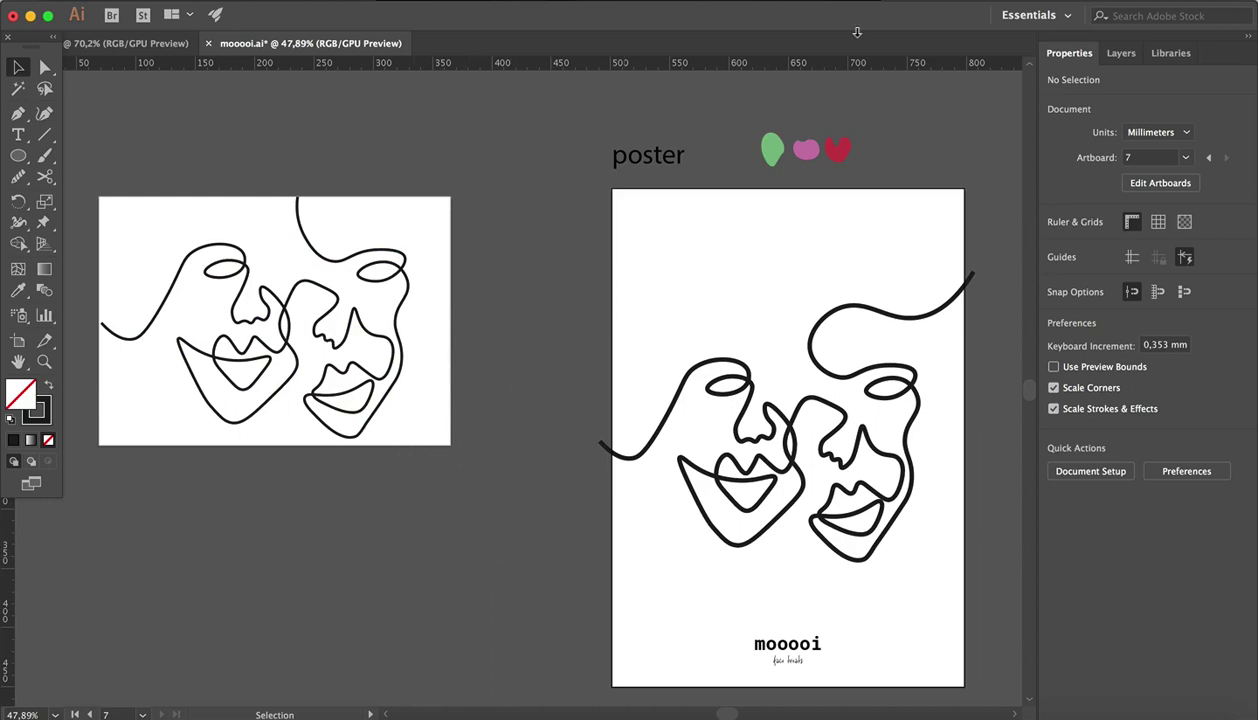
Examine the poster artboard in the mooooi.ai document and how the line drawing is applied to it.
scroll(540, 506, down, 2)
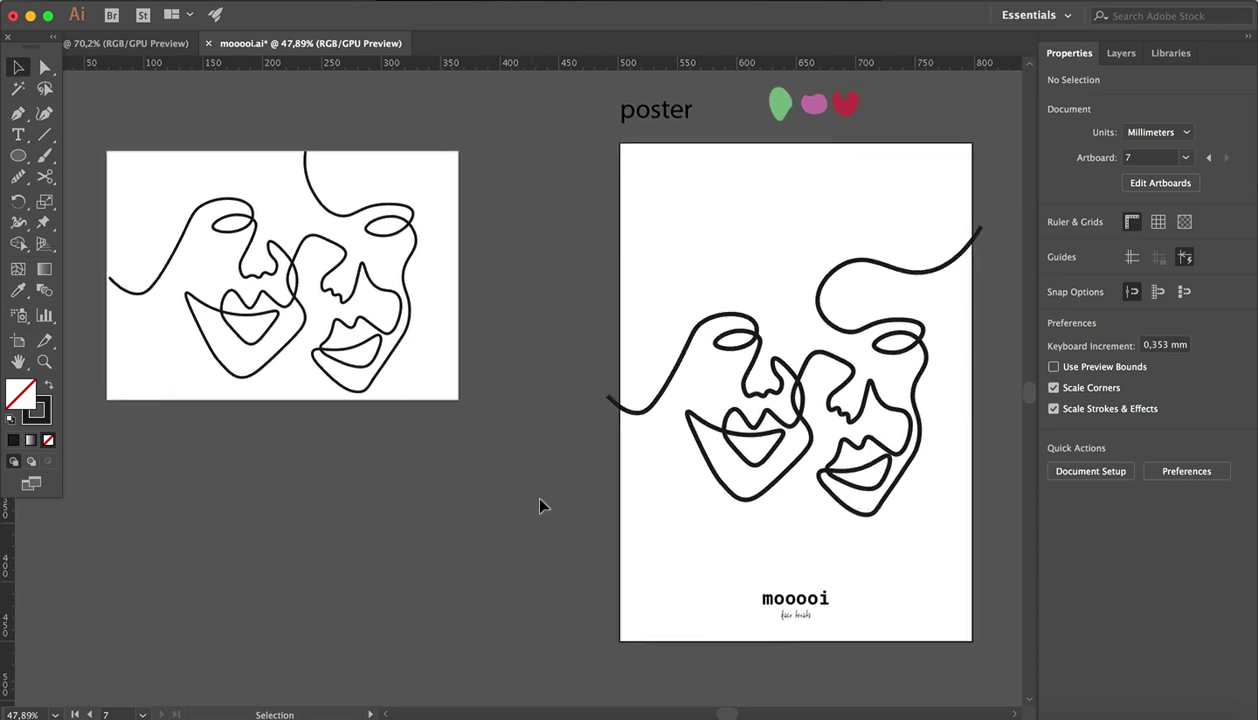
scroll(565, 504, down, 8)
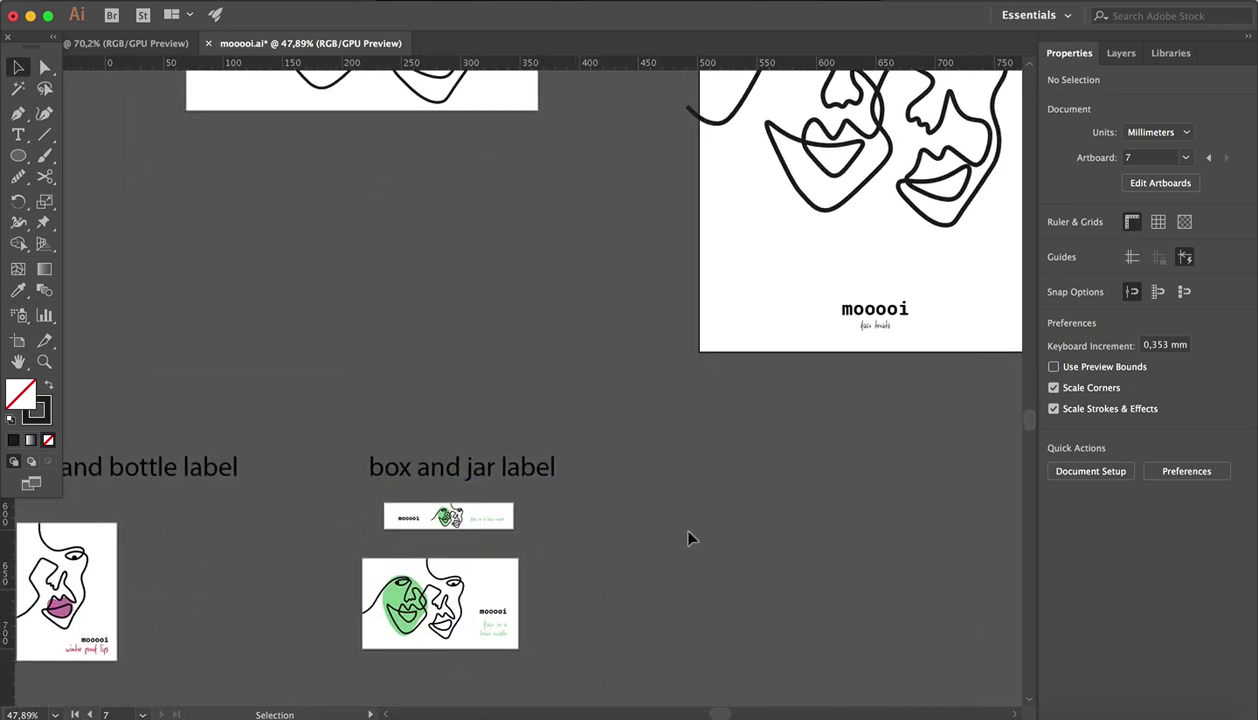
scroll(688, 539, down, 1)
scroll(617, 508, up, 10)
scroll(617, 508, right, 8)
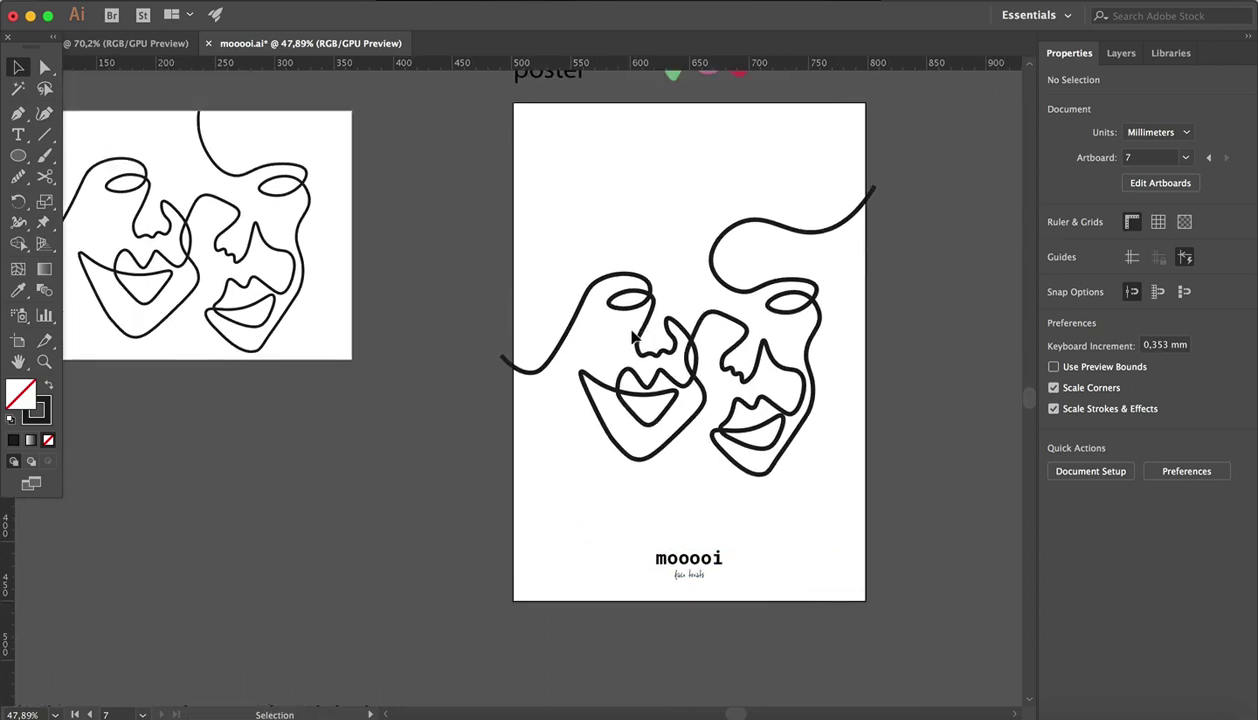
scroll(632, 338, up, 3)
scroll(632, 338, left, 2)
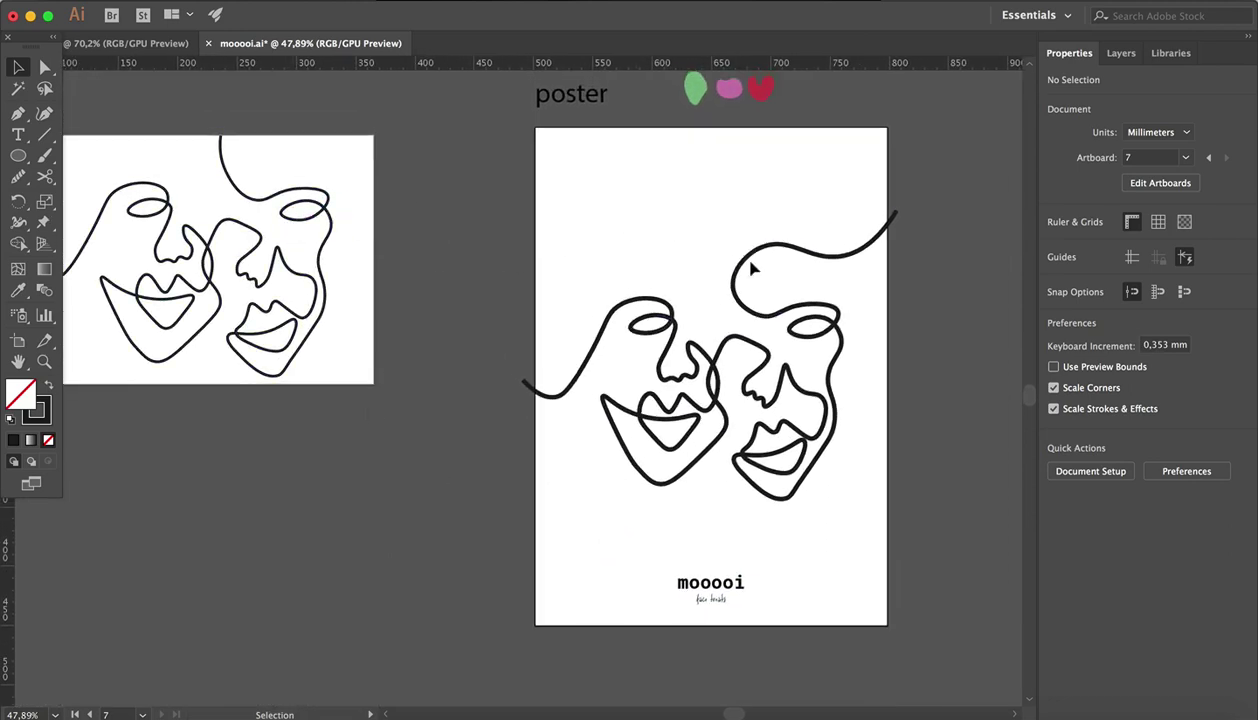
scroll(880, 353, right, 2)
scroll(880, 353, up, 1)
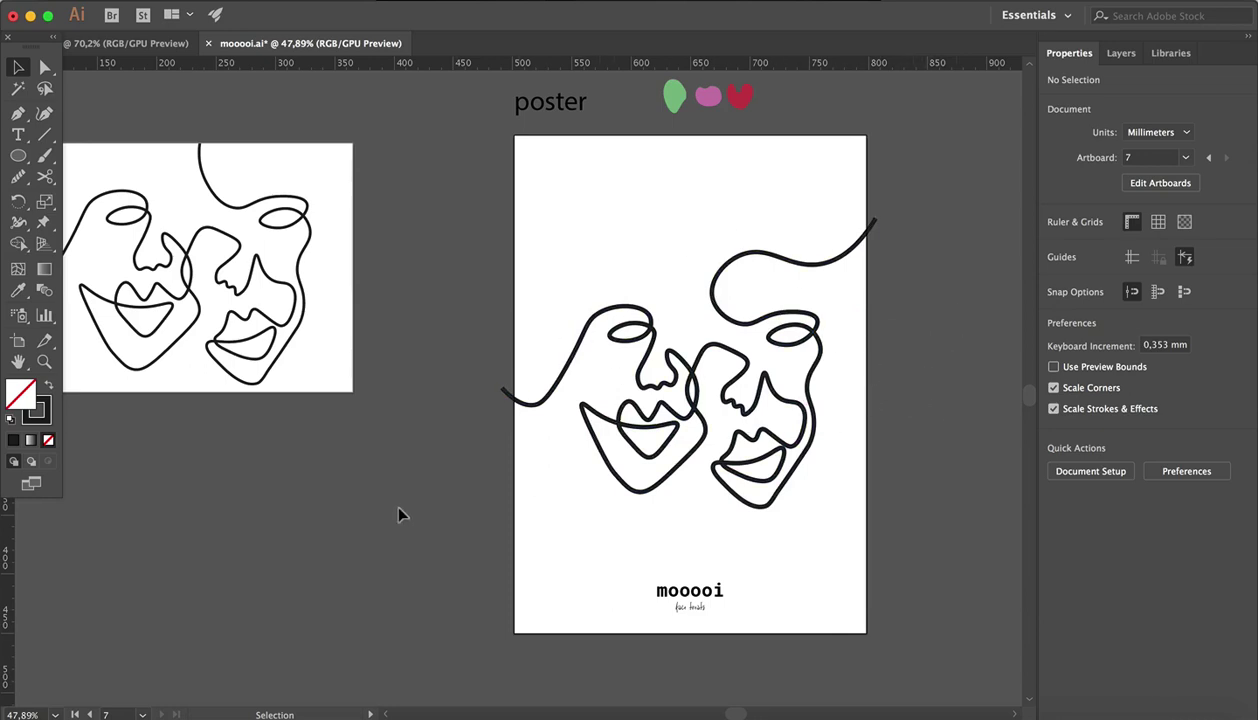
Look over the box and bottle label and the box and jar label artboards, and return to the poster.
scroll(410, 510, down, 5)
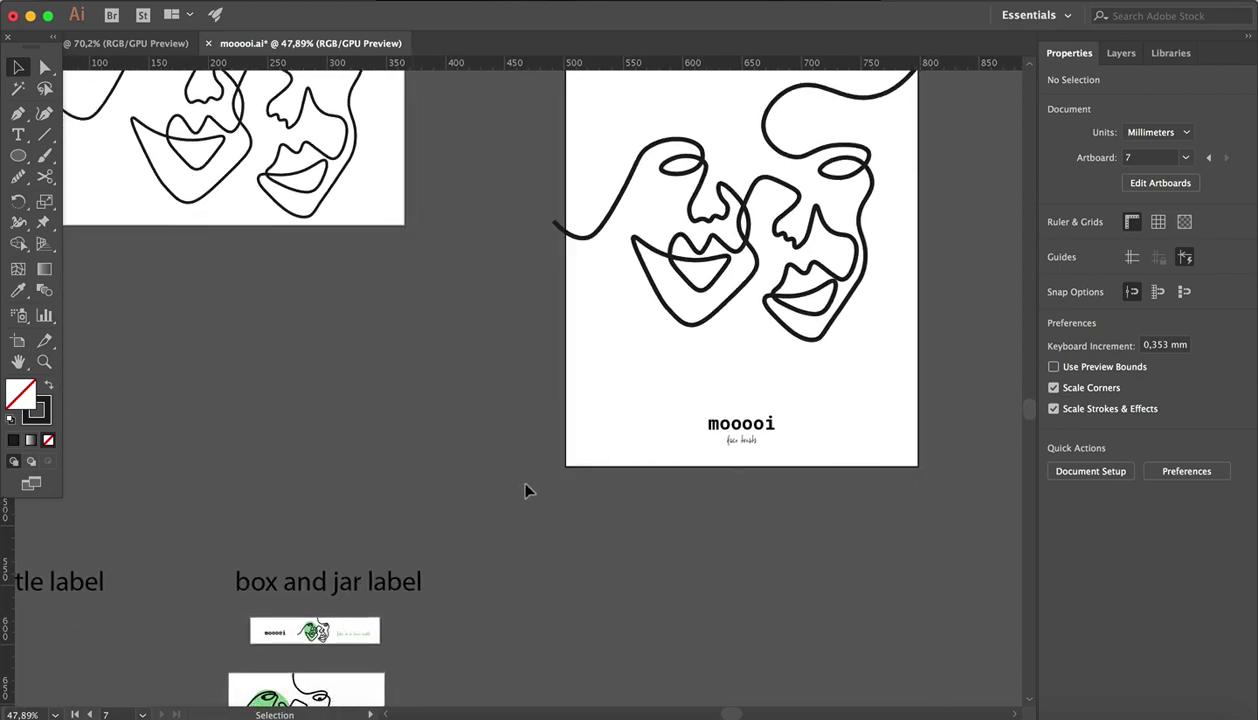
scroll(530, 490, down, 9)
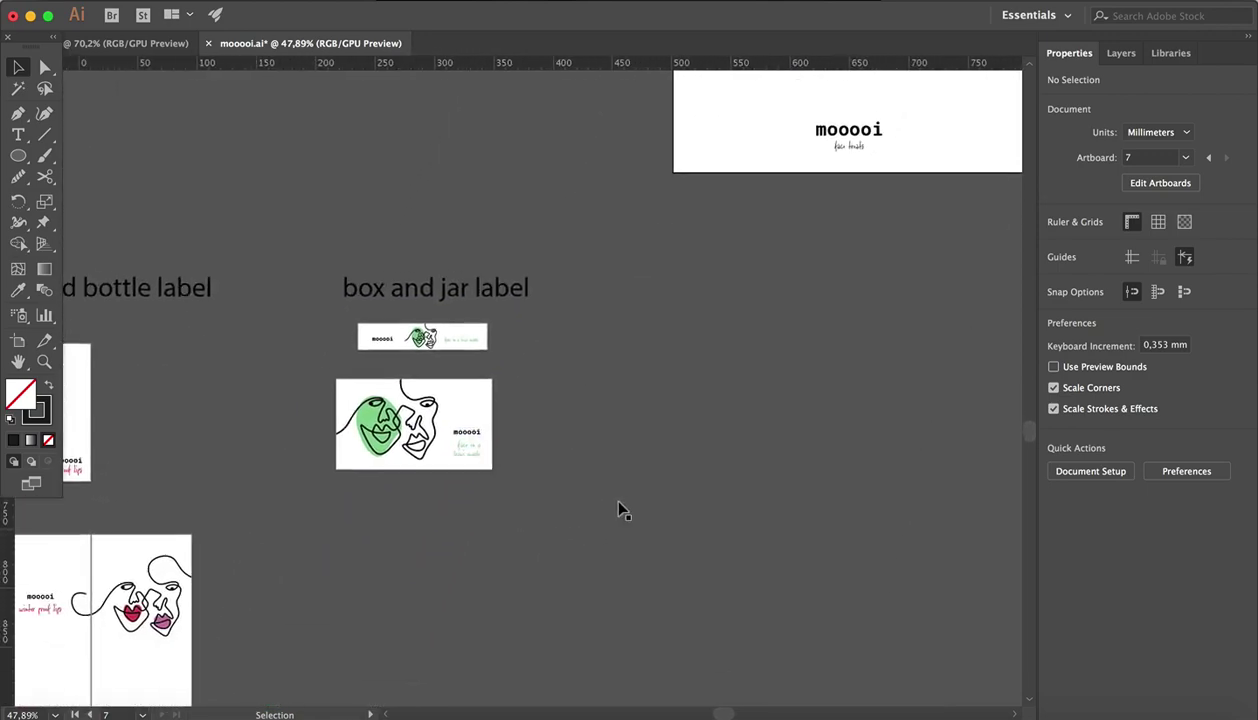
scroll(620, 510, down, 3)
scroll(640, 506, left, 3)
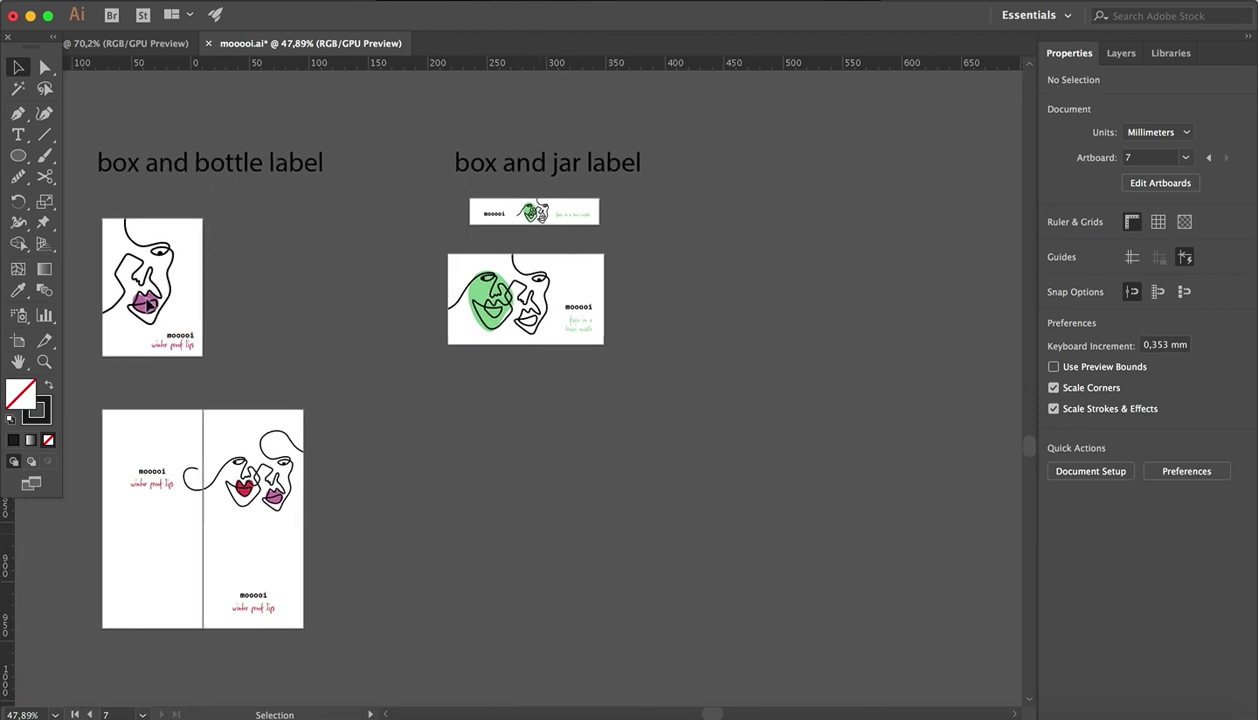
scroll(230, 371, left, 5)
scroll(660, 345, up, 1)
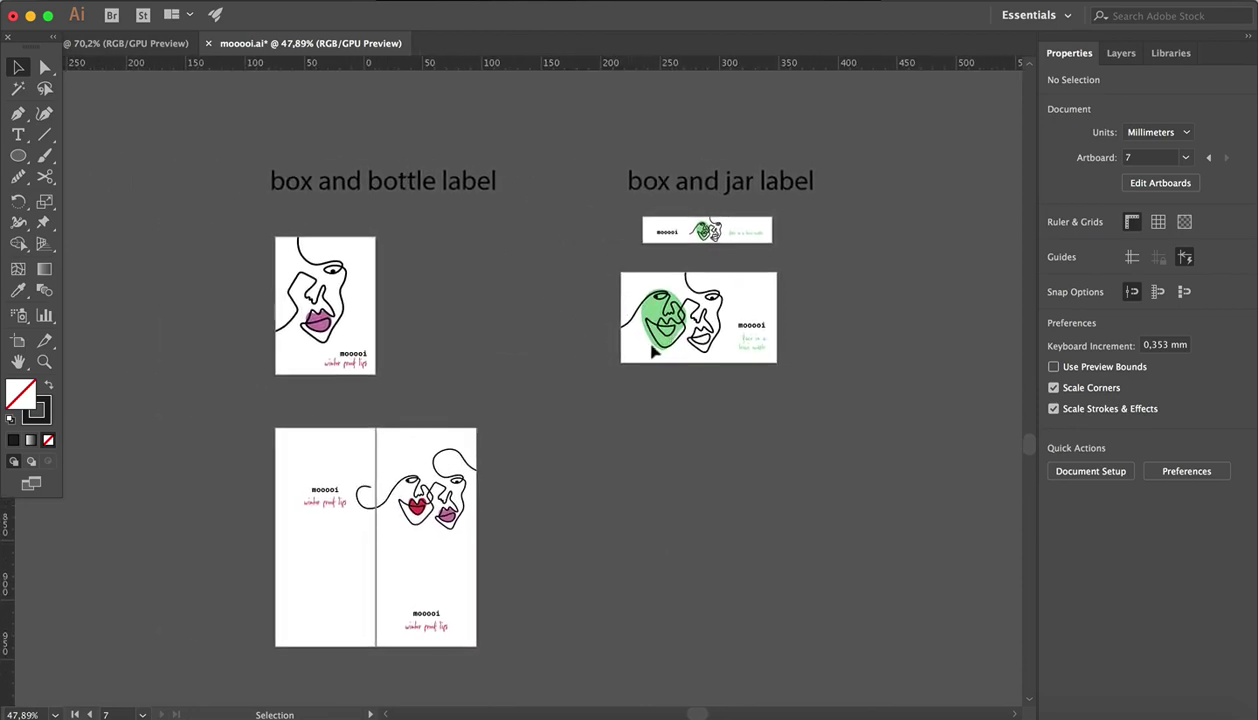
scroll(793, 412, down, 5)
scroll(796, 398, right, 10)
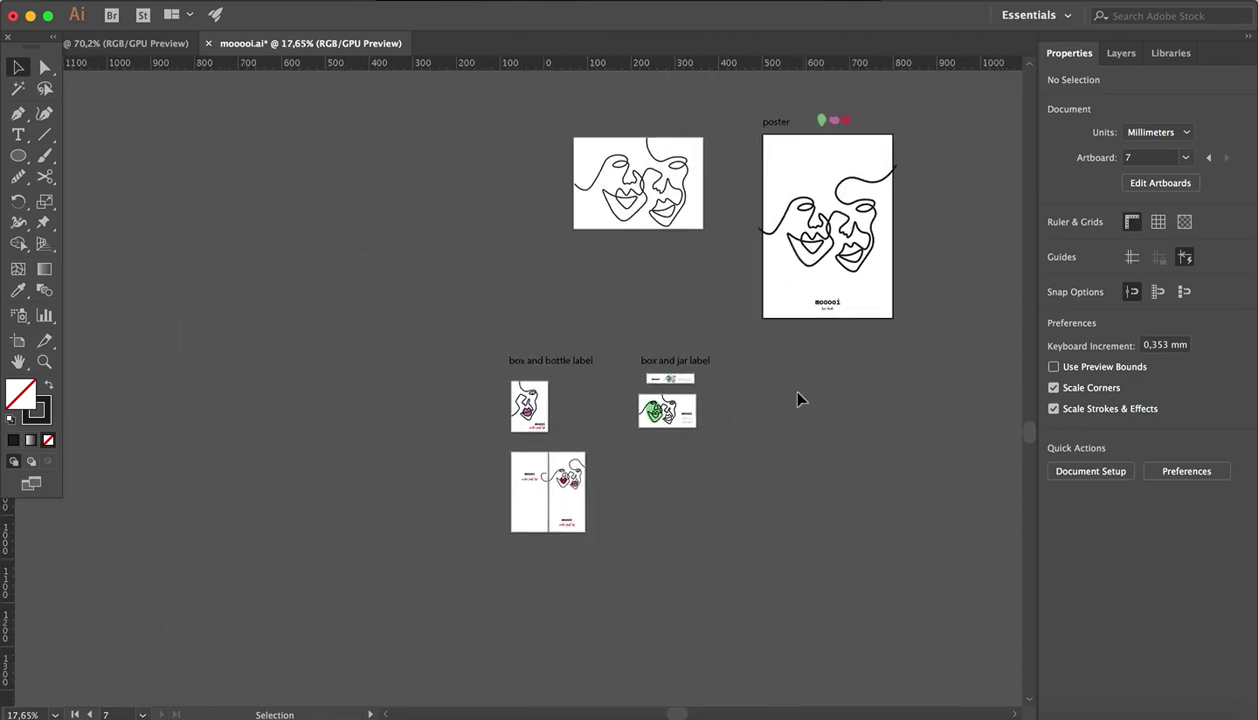
scroll(773, 336, up, 2)
scroll(773, 341, up, 1)
scroll(776, 341, left, 5)
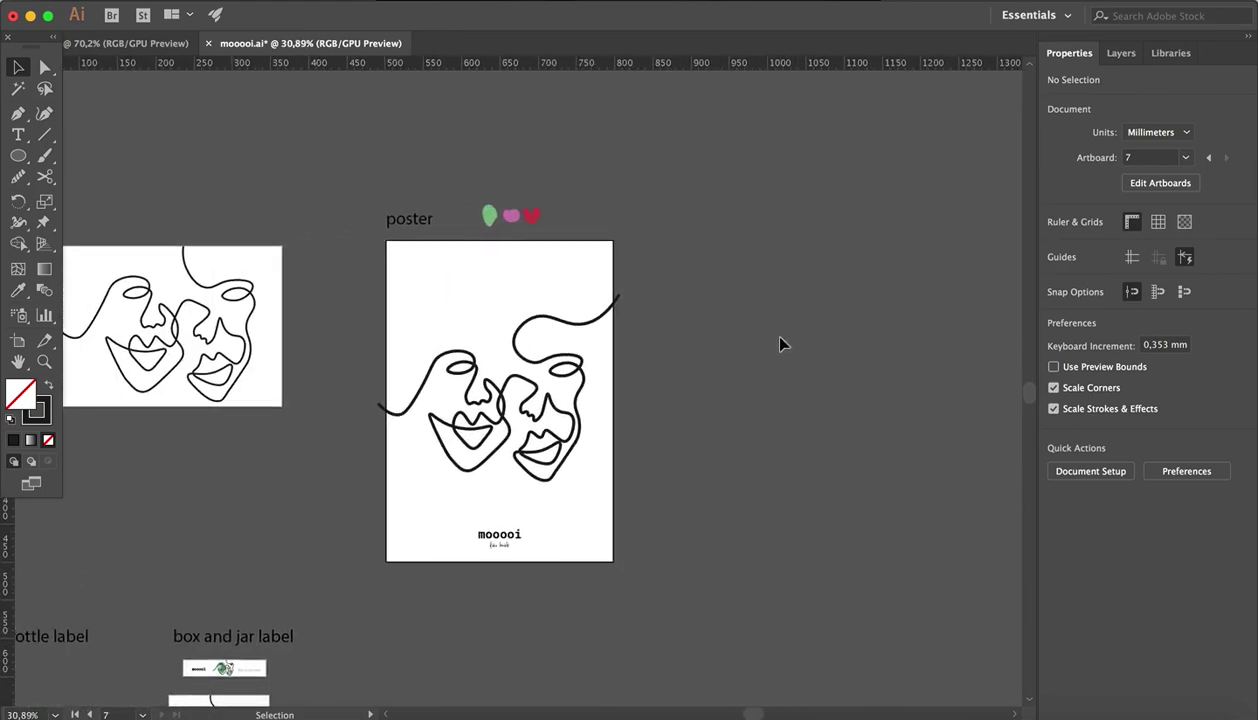
scroll(781, 343, up, 3)
scroll(785, 345, left, 3)
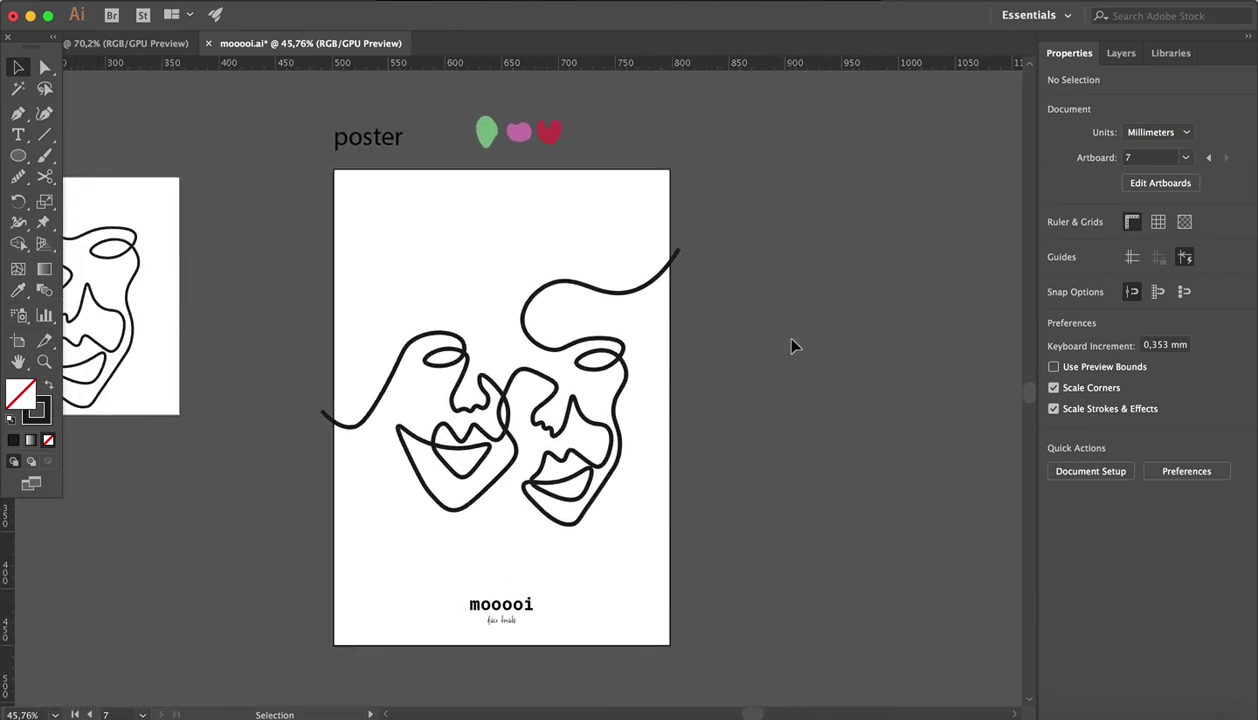
scroll(791, 339, up, 1)
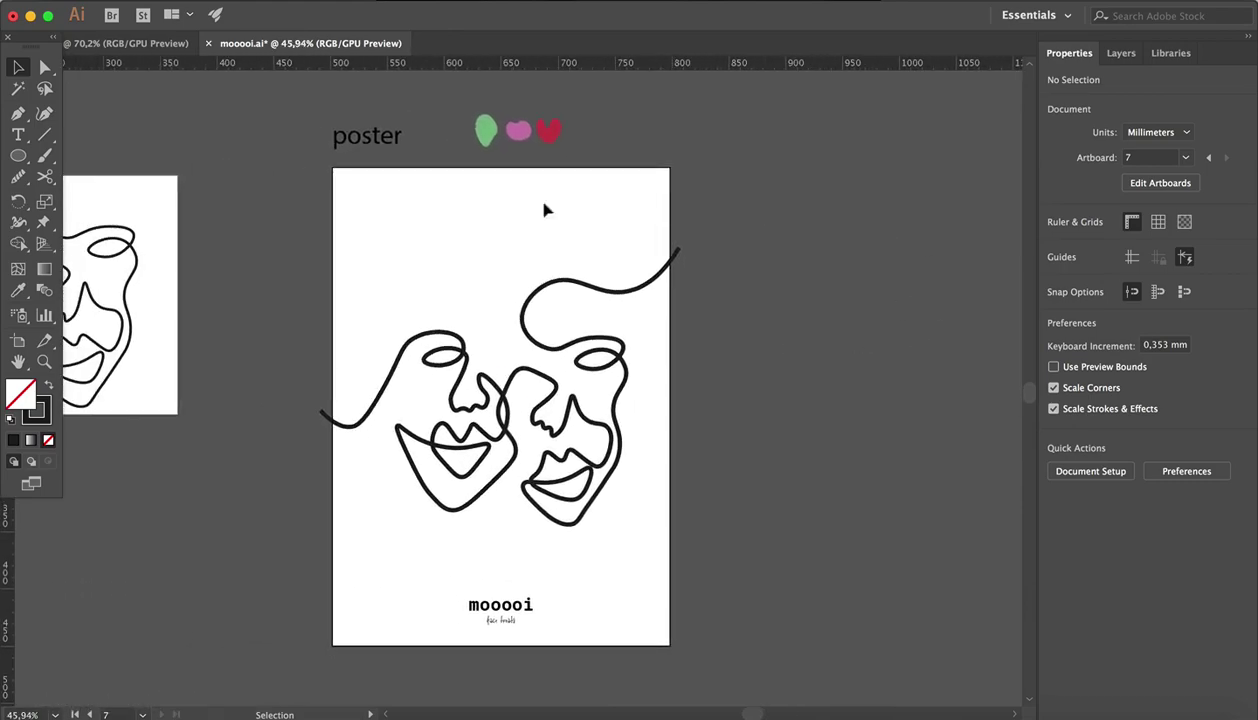
click(19, 157)
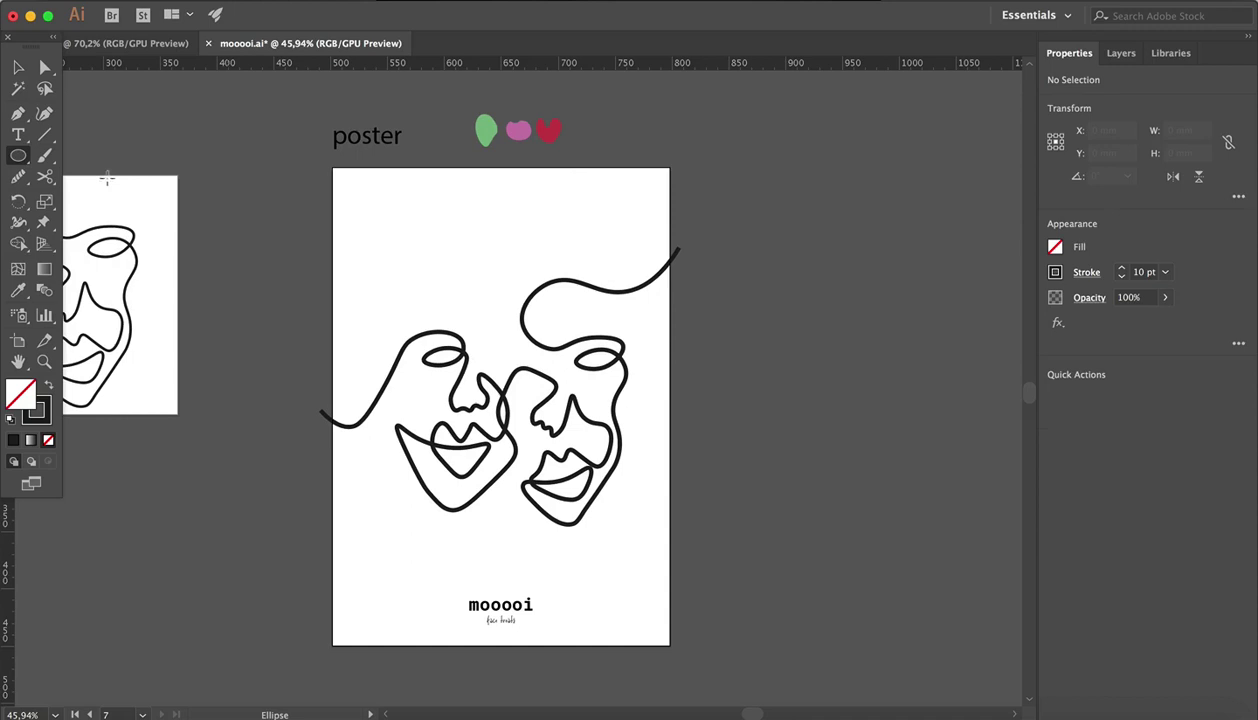
click(18, 67)
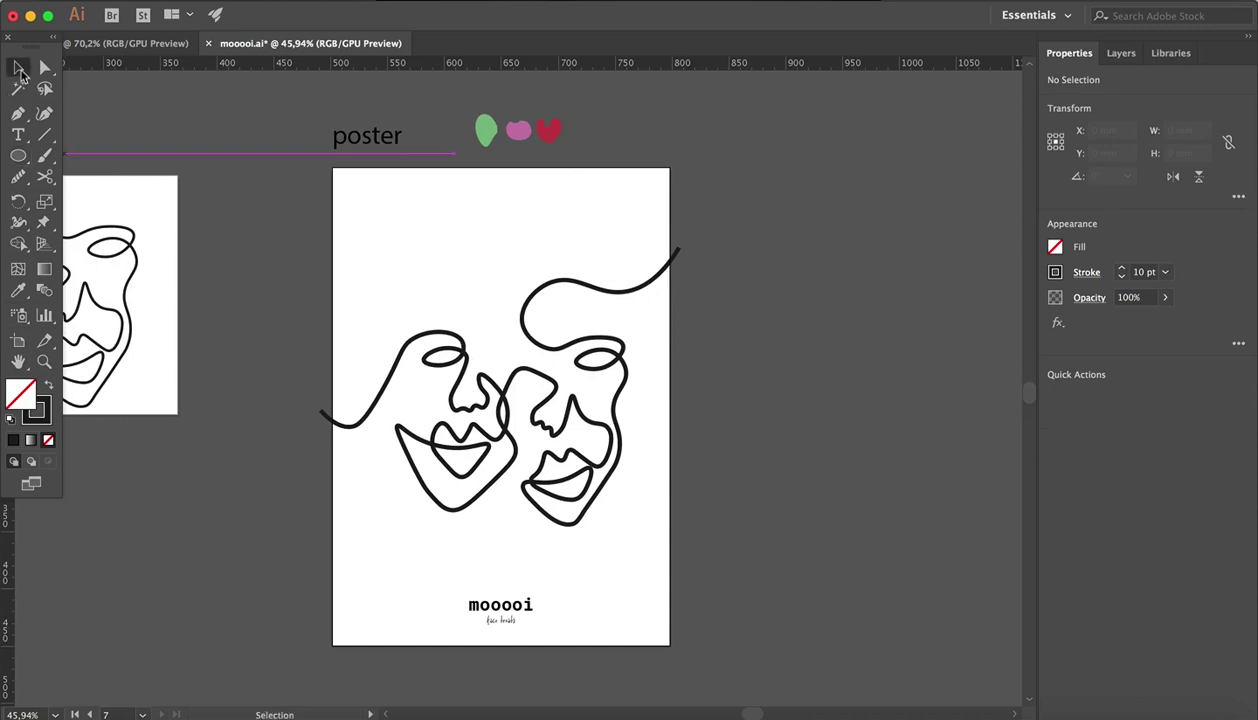
Create a layer named shapes, place it between Layer 3 and the template layer, and lock Layer 1 and Layer 3.
click(1127, 59)
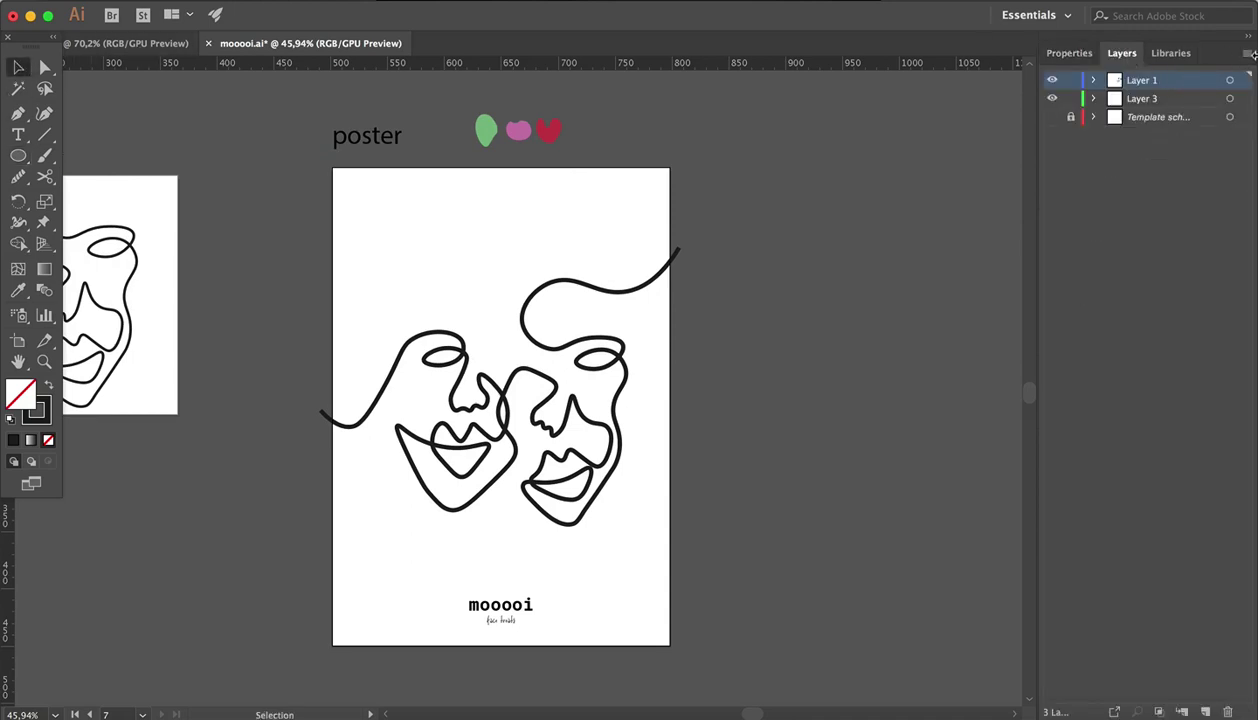
click(1205, 711)
double_click(1149, 82)
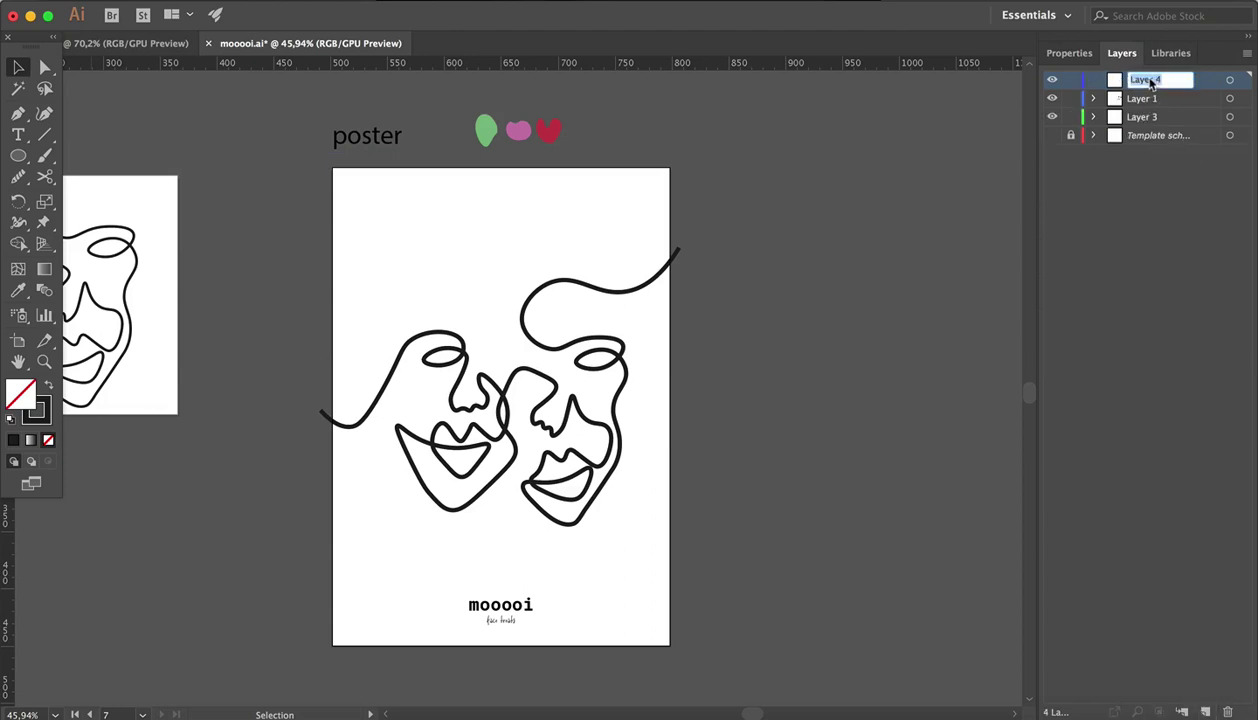
text(shapes)
key(Return)
drag(1177, 80, 1170, 128)
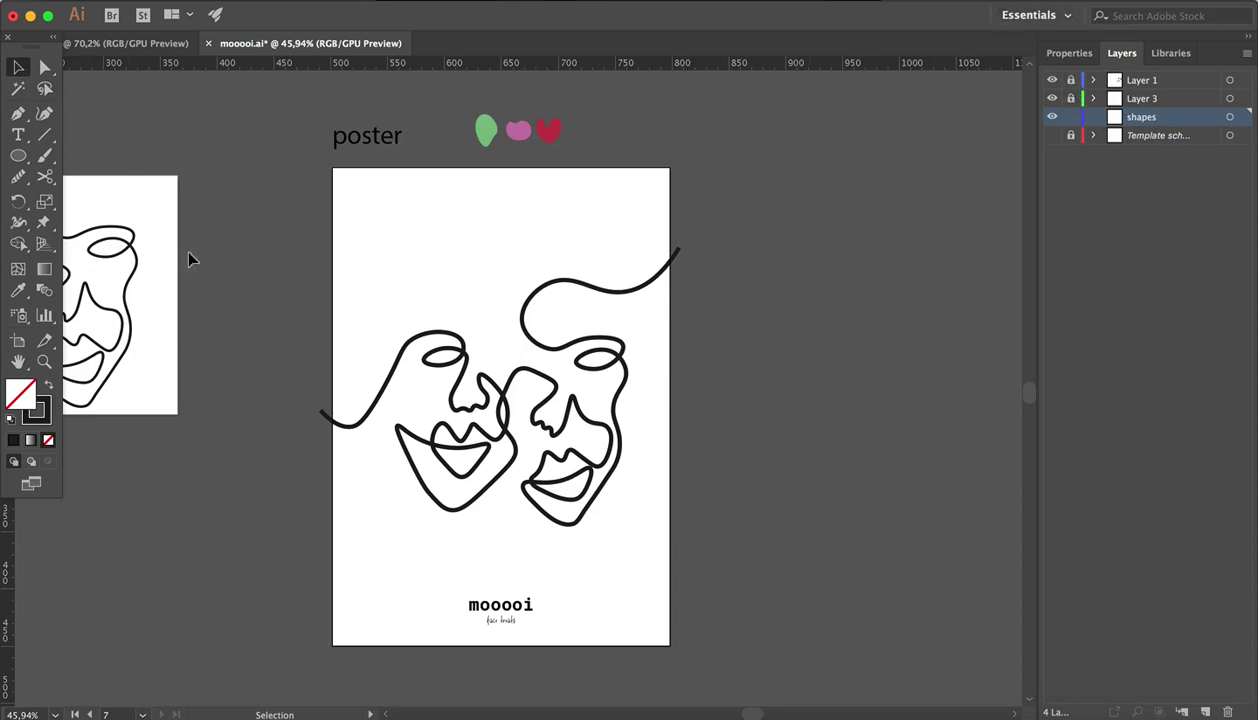
Draw a wide horizontal ellipse beside the poster and swap its stroke and fill so it is solid without an outline.
click(18, 155)
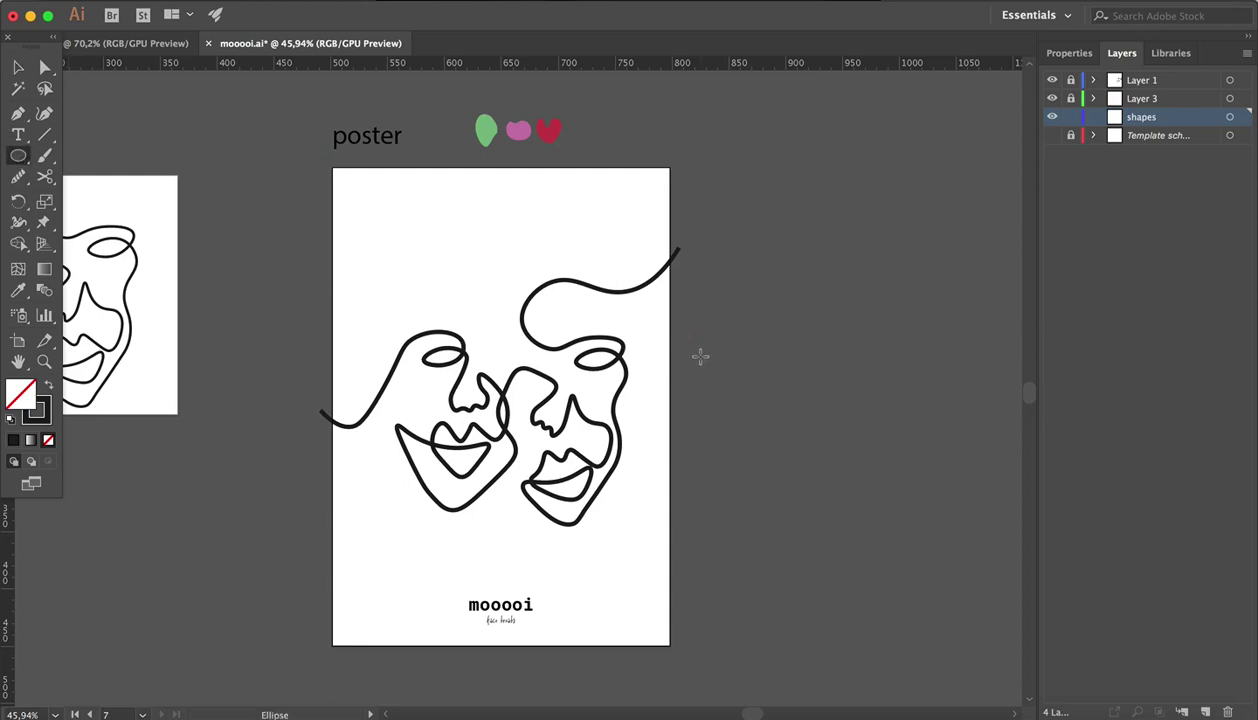
scroll(700, 356, left, 3)
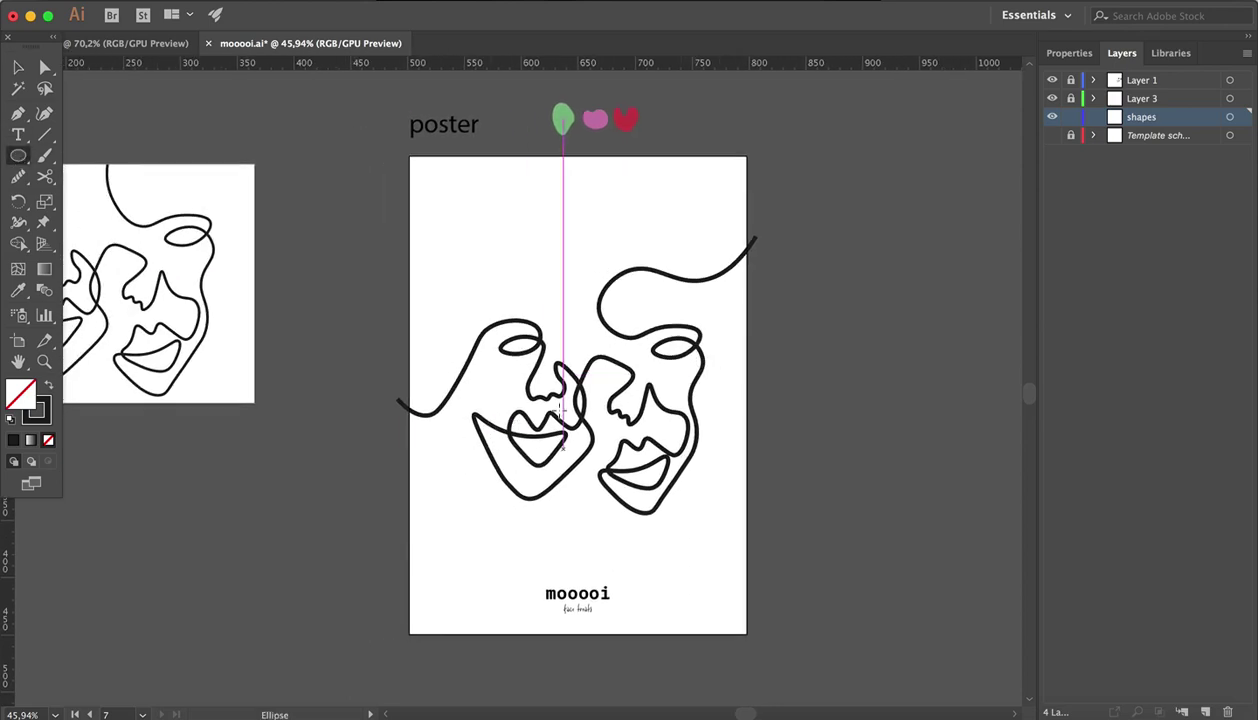
scroll(760, 378, up, 3)
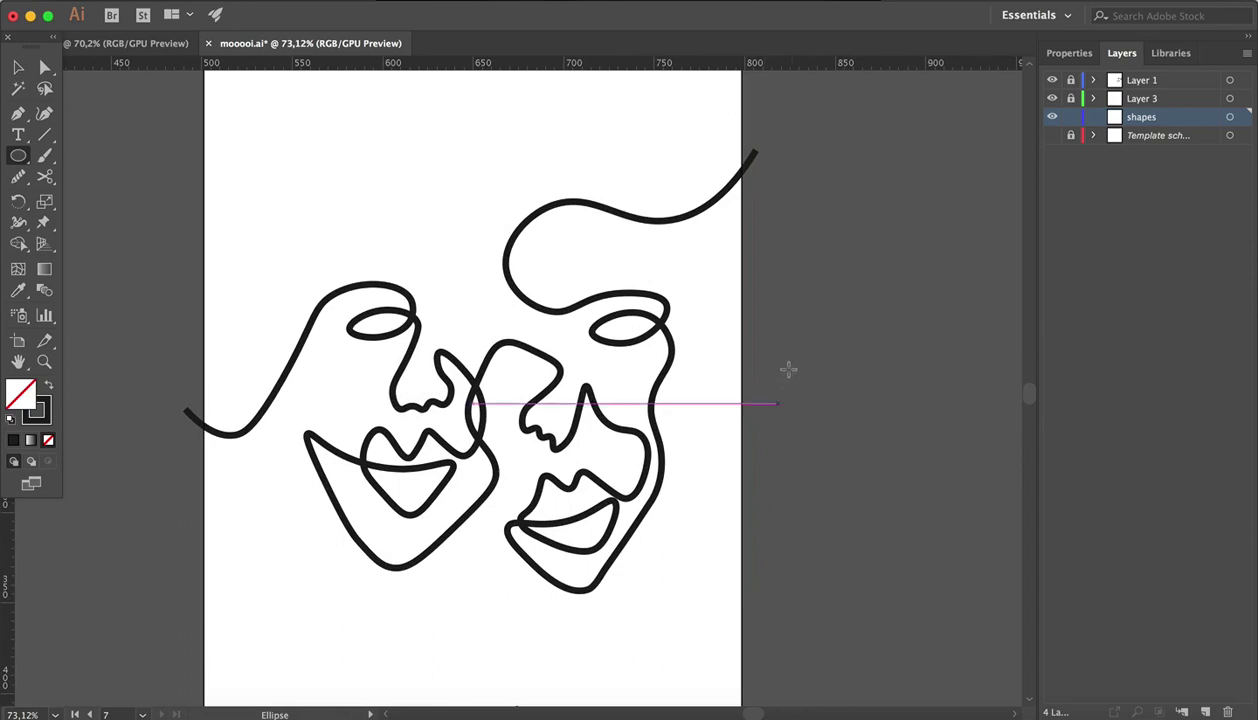
drag(776, 362, 922, 476)
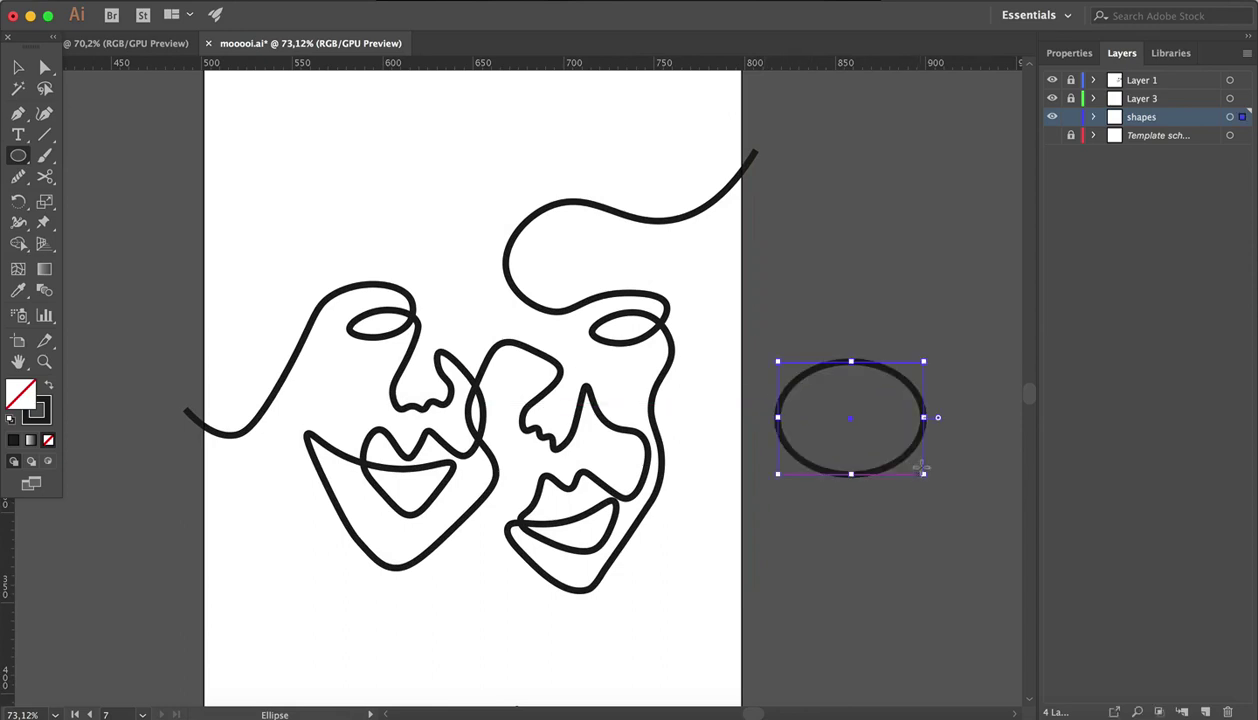
click(49, 389)
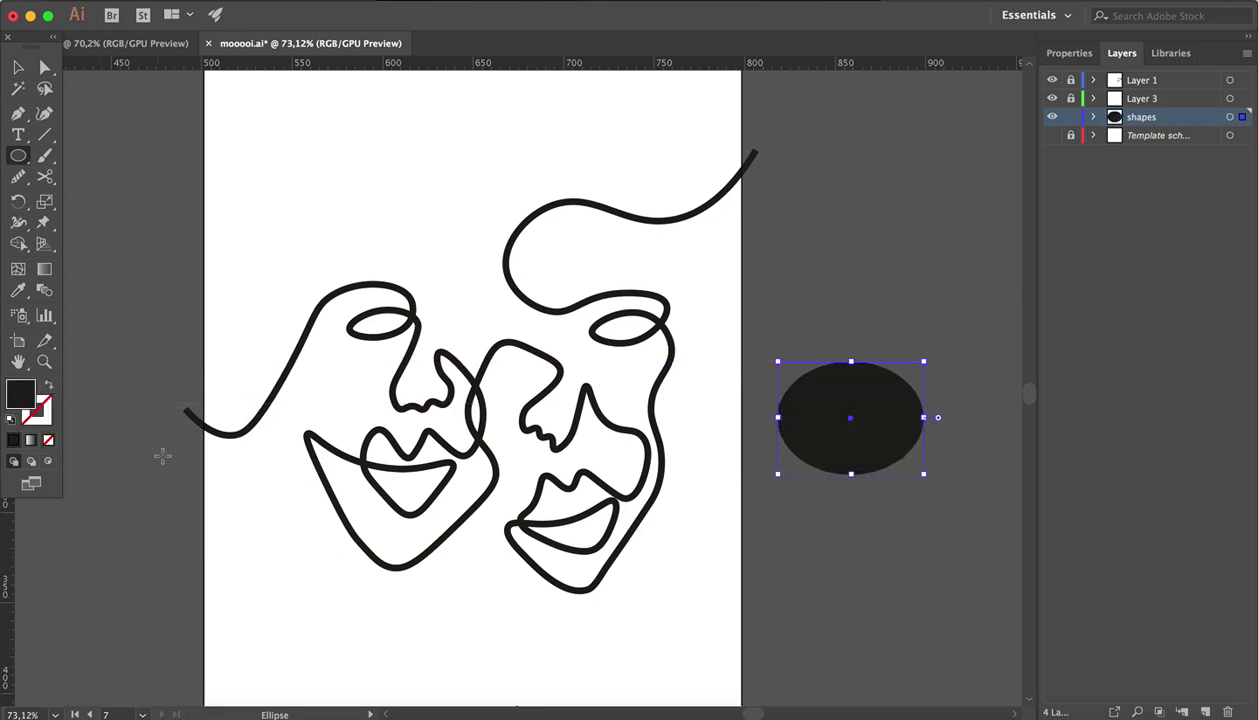
Recolor the ellipse with the Eyedropper by sampling the red heart-like shape above the poster.
scroll(158, 464, down, 2)
scroll(158, 464, down, 1)
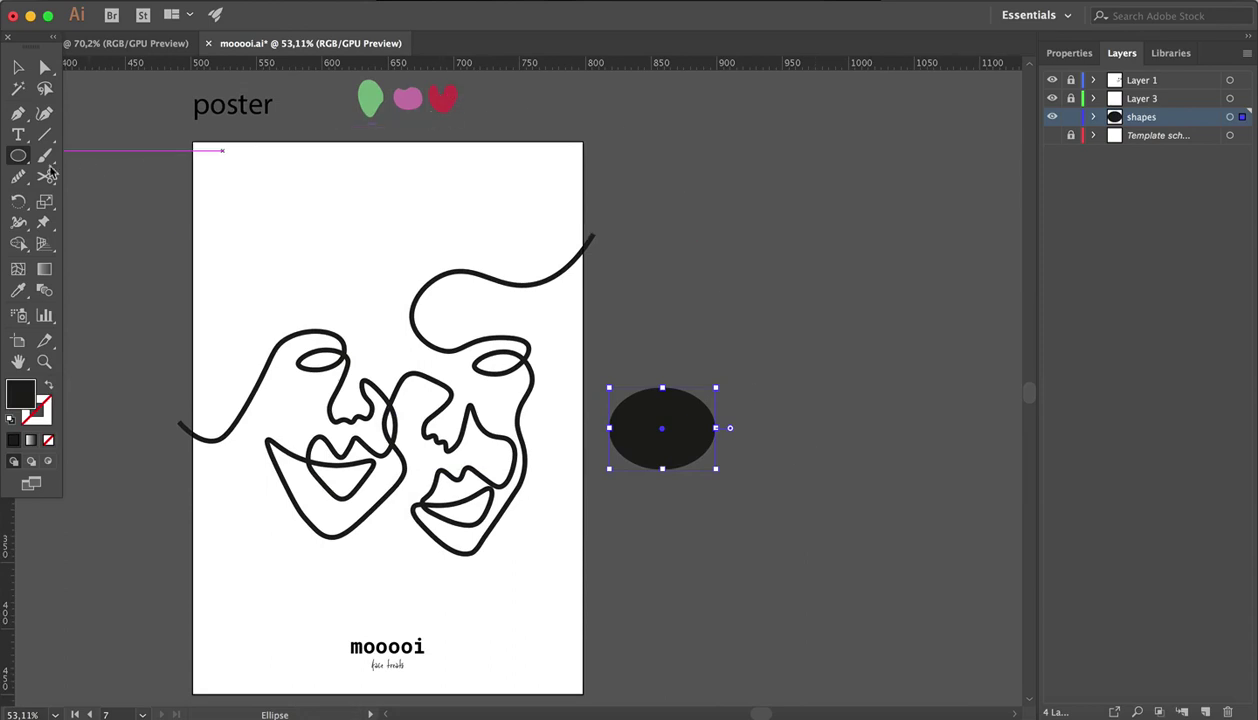
click(18, 290)
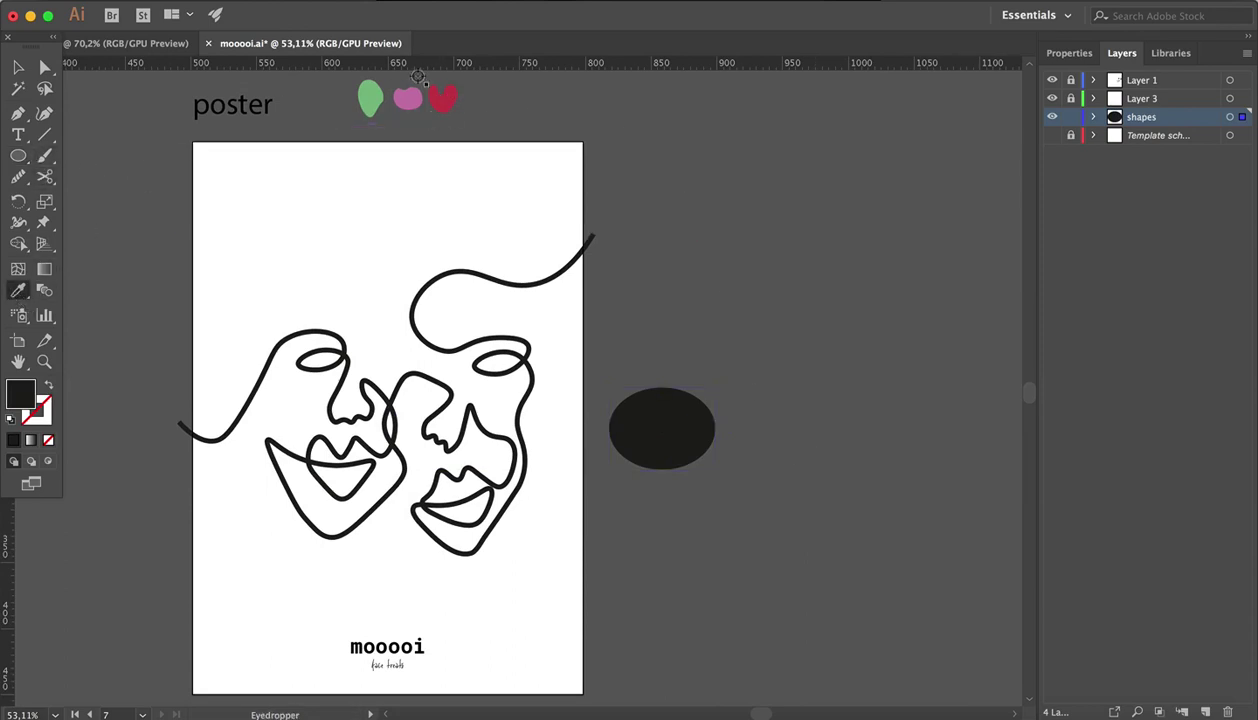
click(438, 97)
click(18, 67)
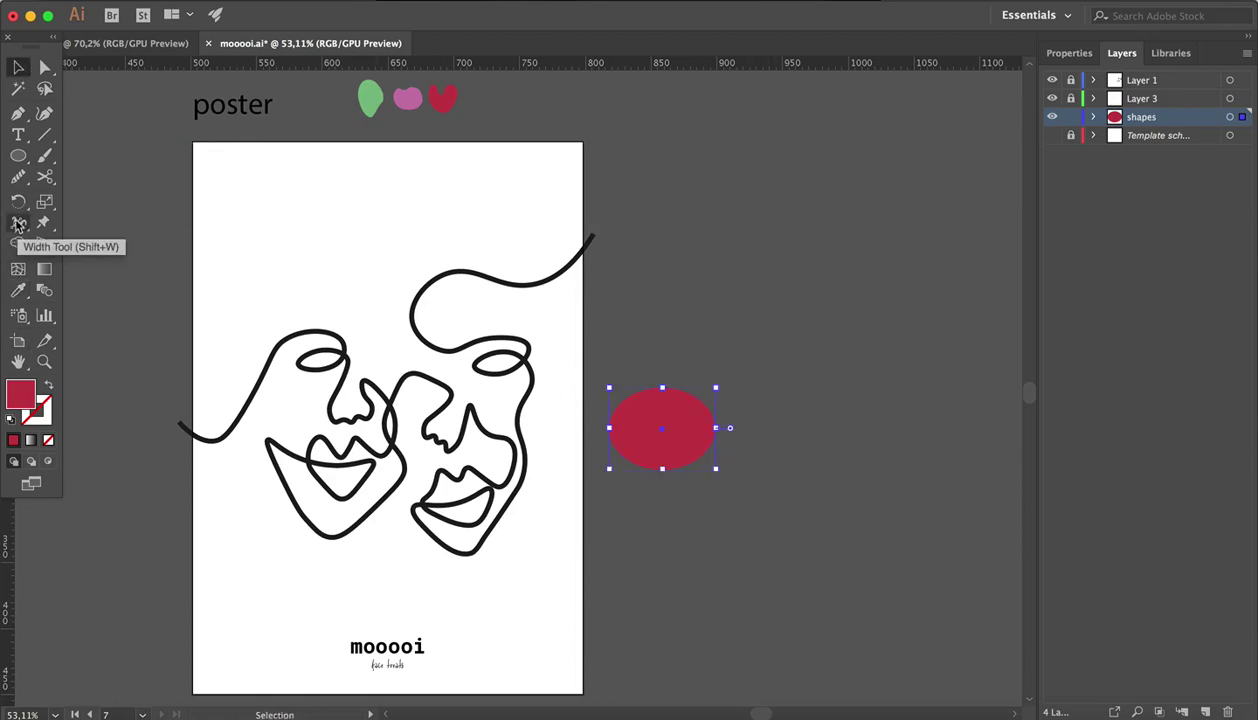
Distort the red ellipse's outline into an irregular blob with the Warp tool.
click(15, 226)
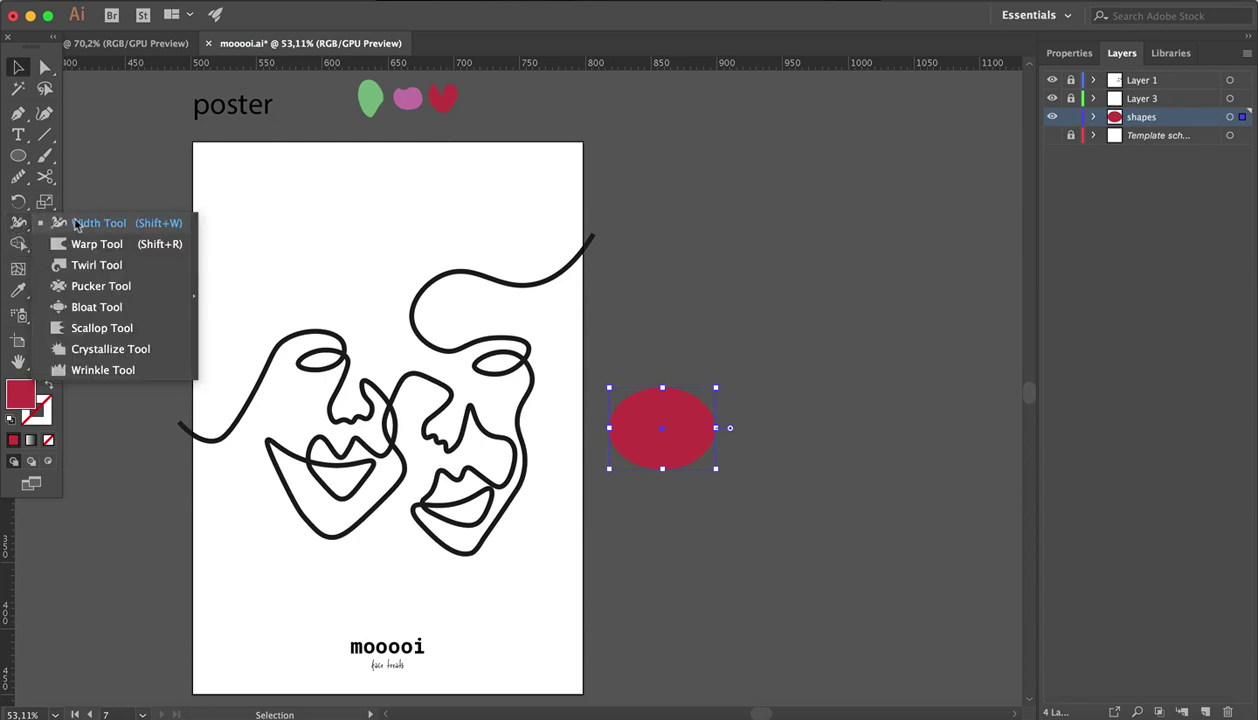
click(96, 246)
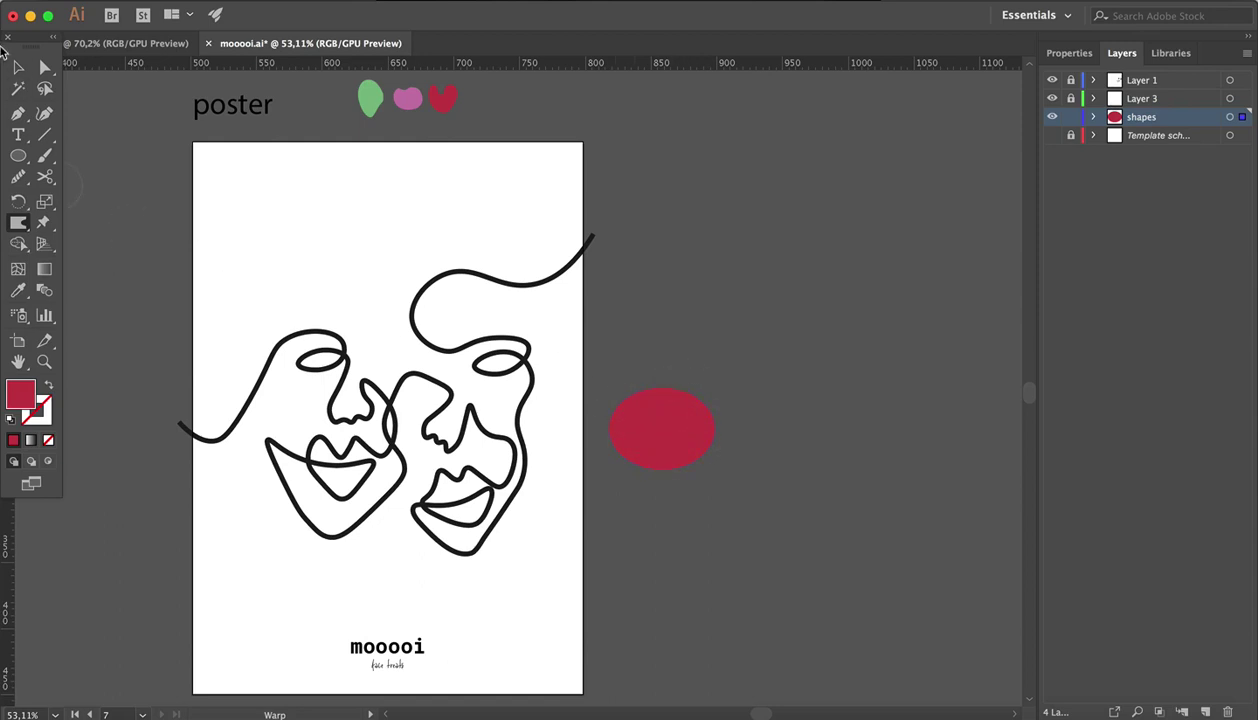
click(18, 67)
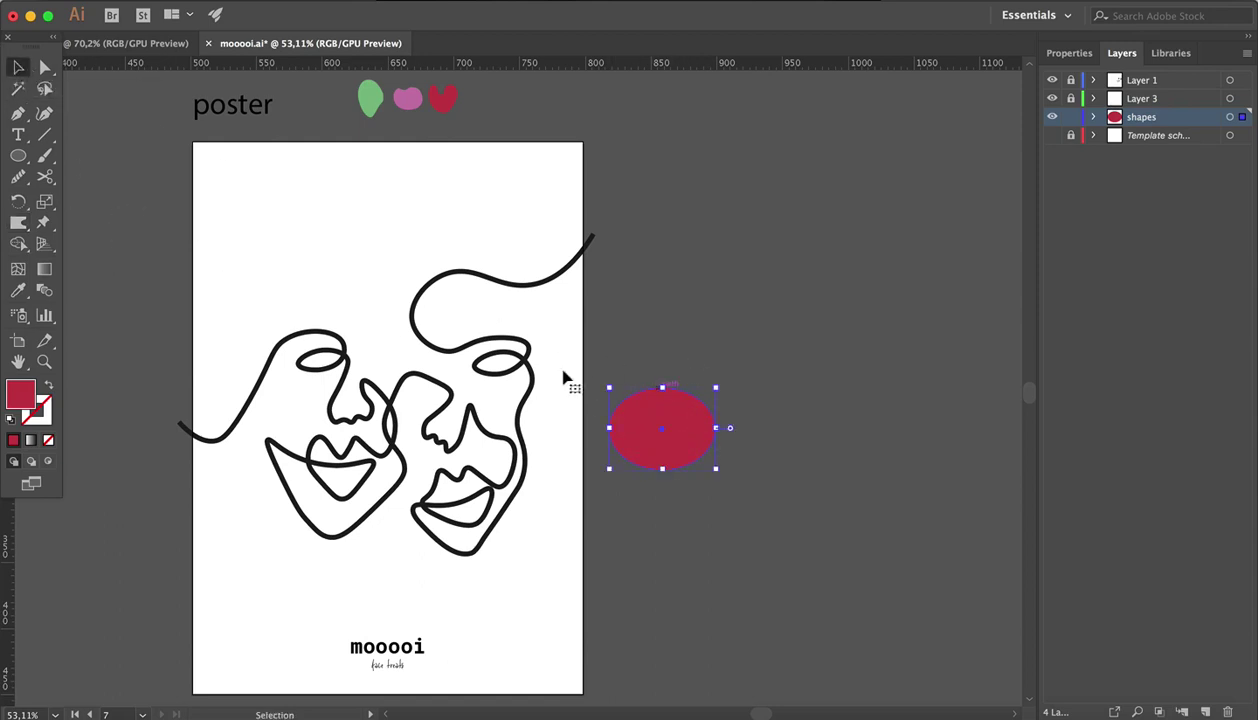
click(17, 226)
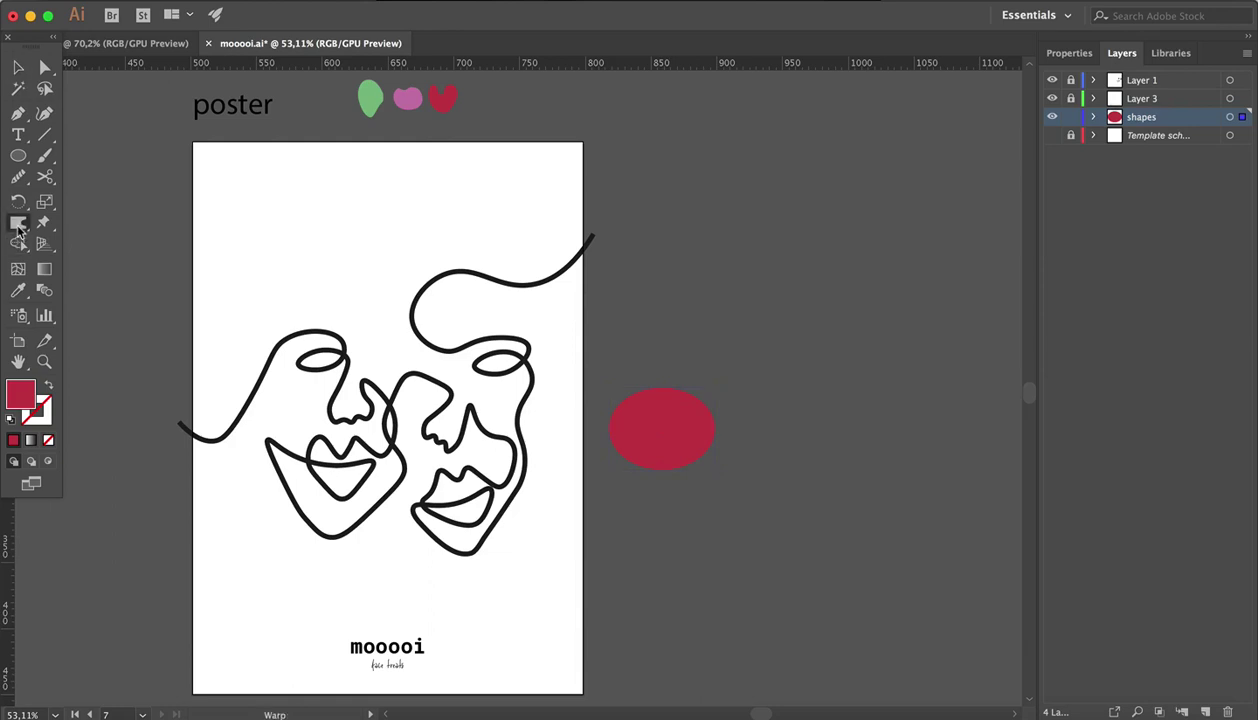
mouse_move(690, 371)
mouse_down()
mouse_move(663, 433)
mouse_move(628, 392)
mouse_move(672, 427)
mouse_move(724, 428)
mouse_move(690, 486)
mouse_move(657, 446)
mouse_move(622, 470)
mouse_move(636, 443)
mouse_move(610, 431)
mouse_move(611, 410)
mouse_move(651, 357)
mouse_move(651, 410)
mouse_move(740, 459)
mouse_move(688, 440)
mouse_up()
mouse_move(713, 382)
mouse_down()
mouse_move(683, 435)
mouse_move(681, 387)
mouse_move(669, 433)
mouse_move(633, 411)
mouse_up()
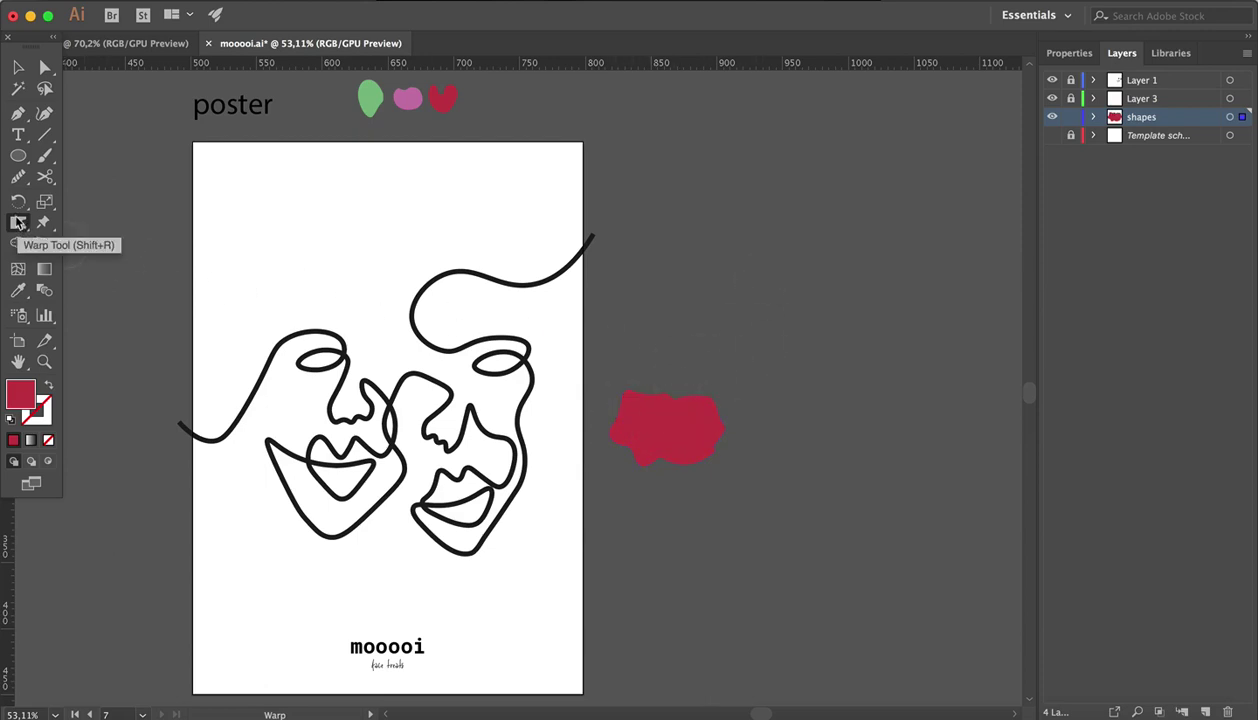
Set the Warp tool's intensity to 70% and its Simplify value to 80, and apply the options.
double_click(22, 224)
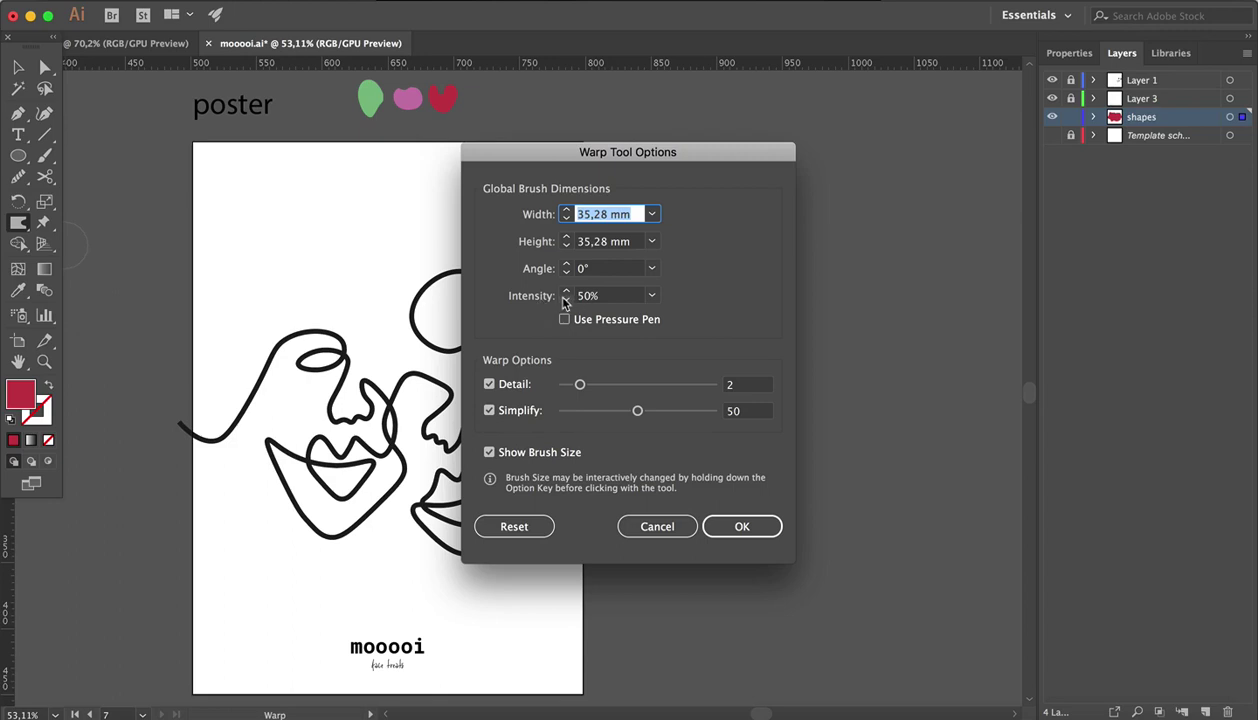
click(651, 296)
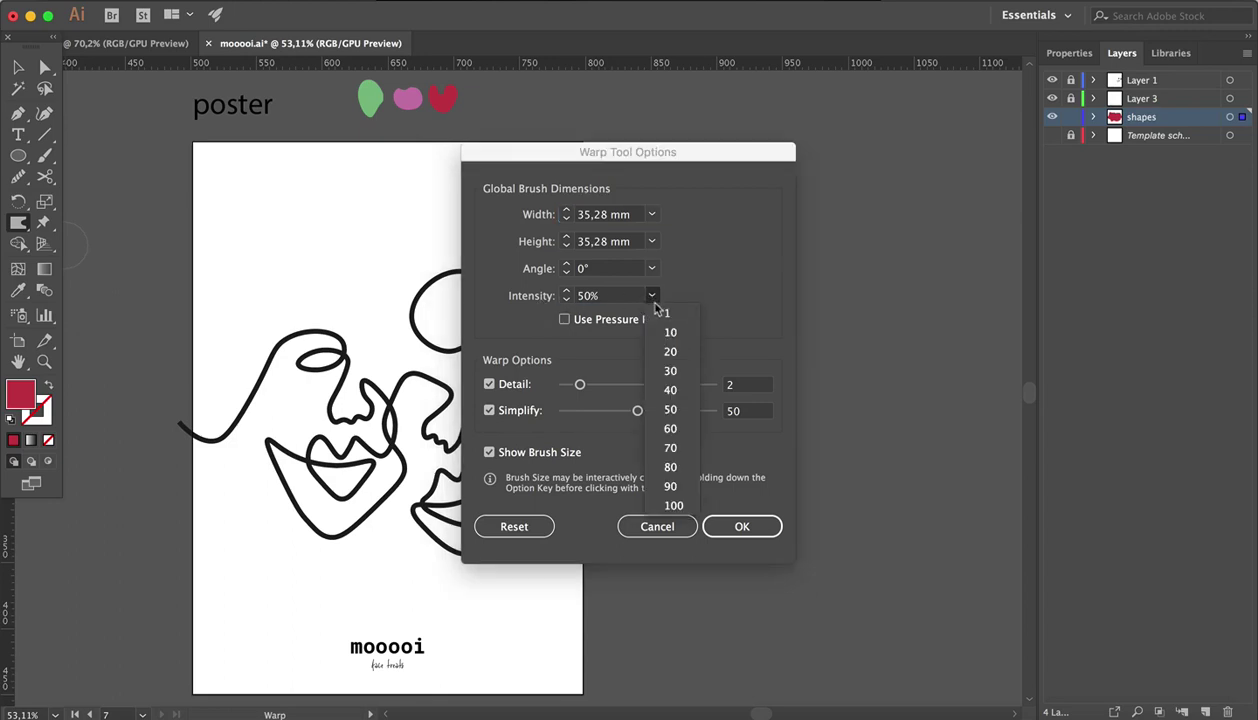
click(680, 449)
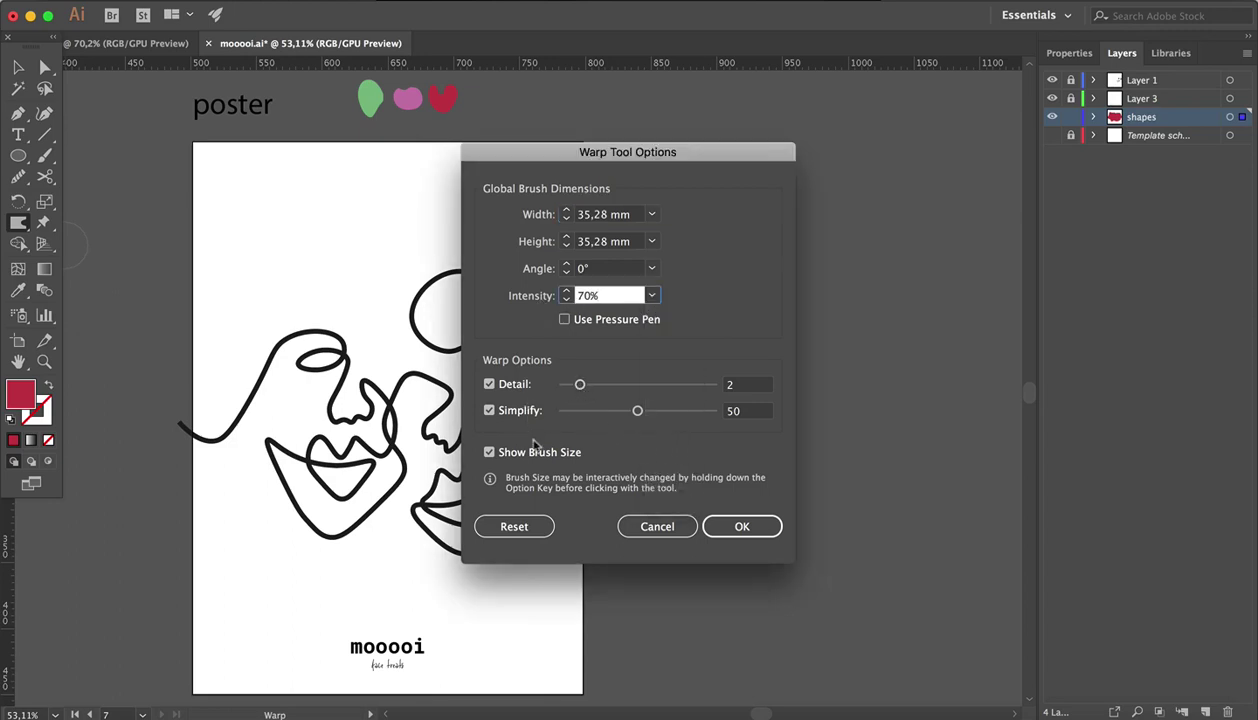
drag(637, 411, 688, 421)
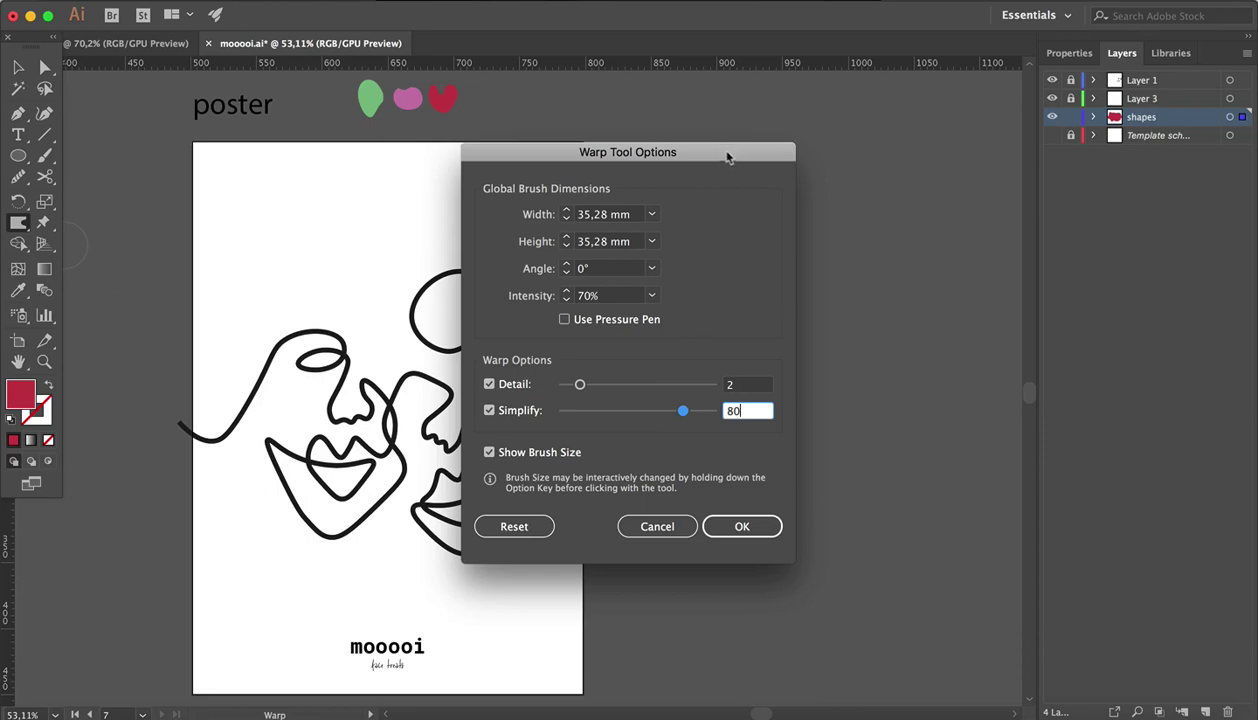
drag(727, 157, 868, 126)
click(883, 496)
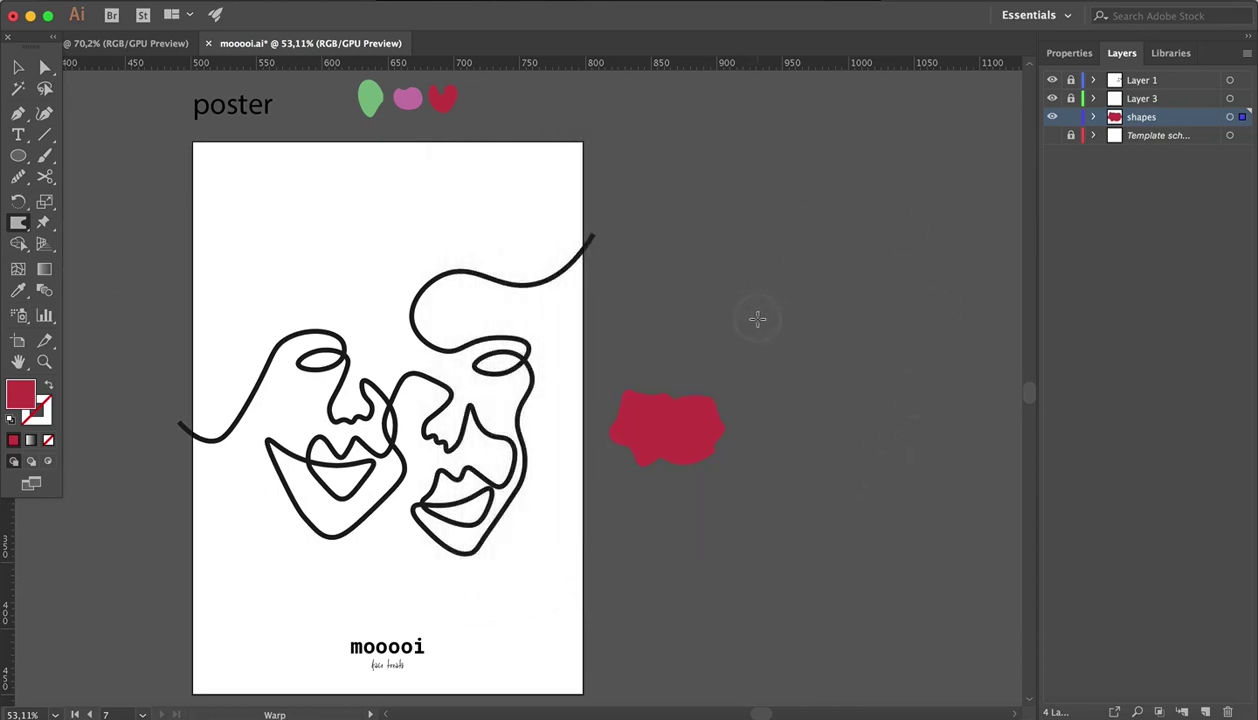
Enlarge the warp brush and warp the red blob into a rounded crescent with a deep dip in its upper edge.
mouse_move(758, 323)
mouse_down()
mouse_move(797, 326)
mouse_move(793, 268)
mouse_move(790, 350)
mouse_move(746, 353)
mouse_move(740, 391)
mouse_move(790, 398)
mouse_up()
click(18, 70)
click(620, 425)
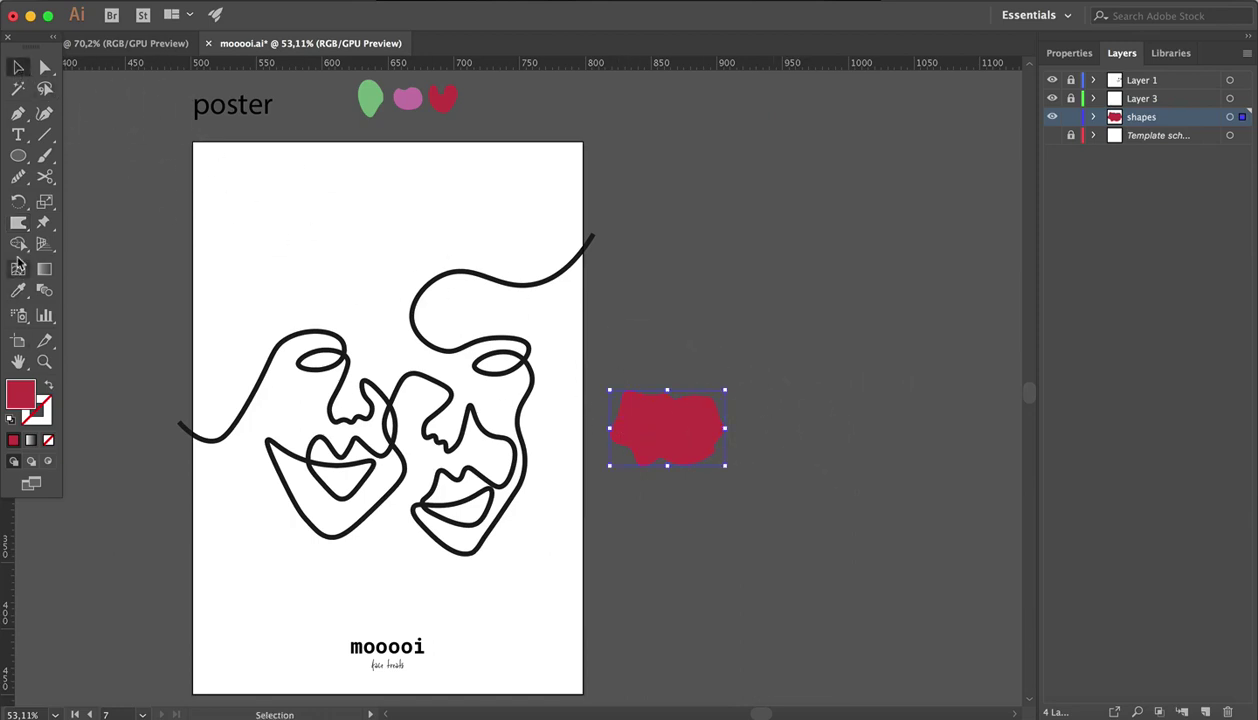
click(18, 226)
mouse_move(732, 455)
mouse_down()
mouse_move(705, 436)
mouse_move(698, 466)
mouse_move(651, 435)
mouse_move(641, 410)
mouse_move(655, 390)
mouse_move(725, 433)
mouse_move(662, 462)
mouse_move(615, 445)
mouse_move(665, 385)
mouse_up()
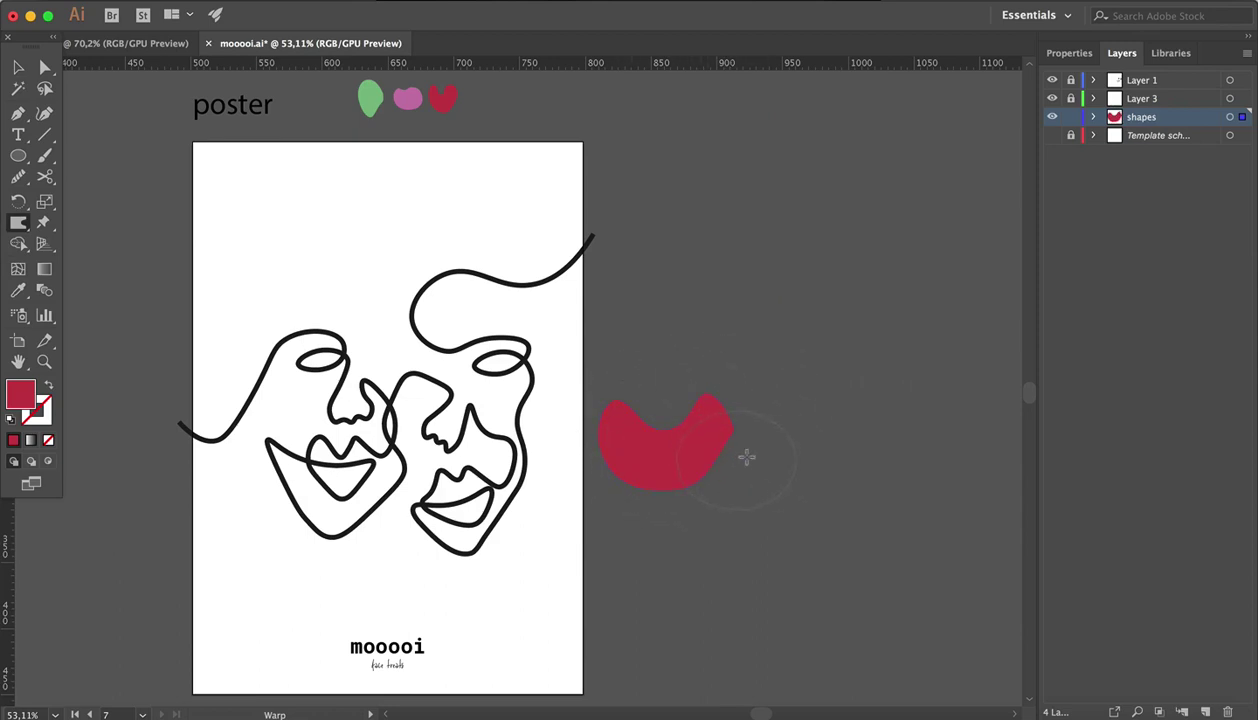
Move the red crescent onto the left face's mouth and push its sides inward with the Warp tool to fit the lips.
key(v)
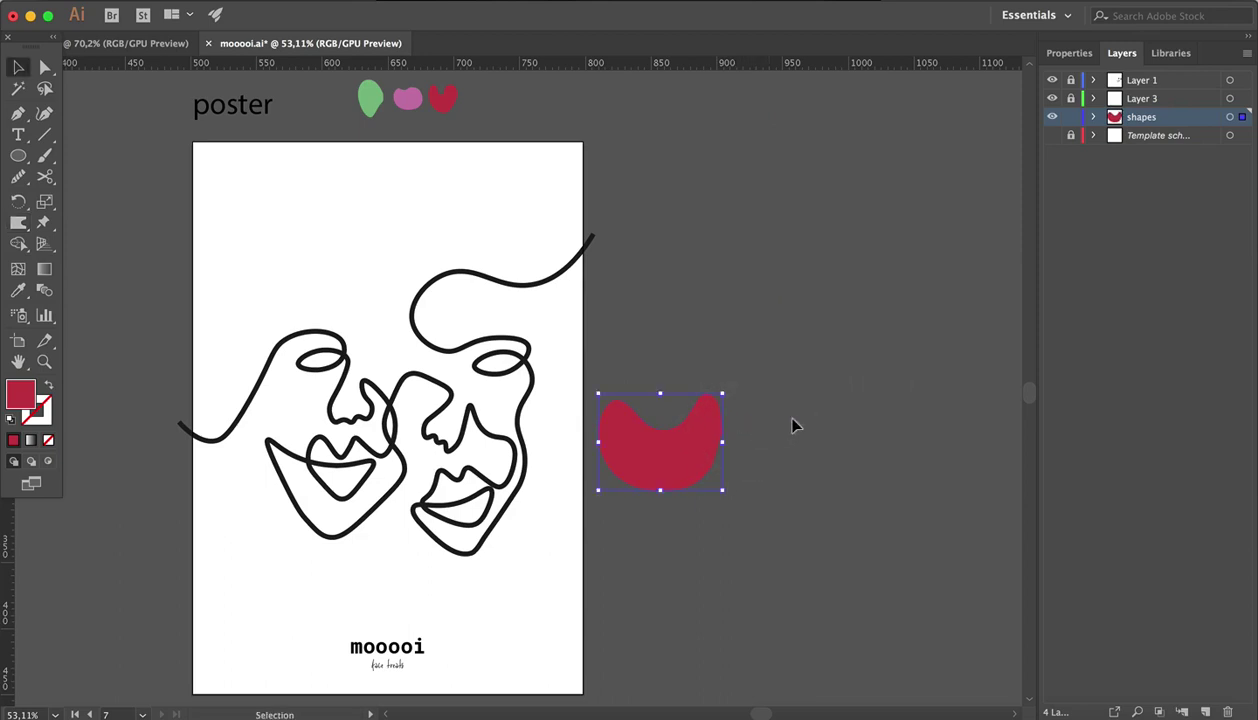
drag(682, 466, 367, 483)
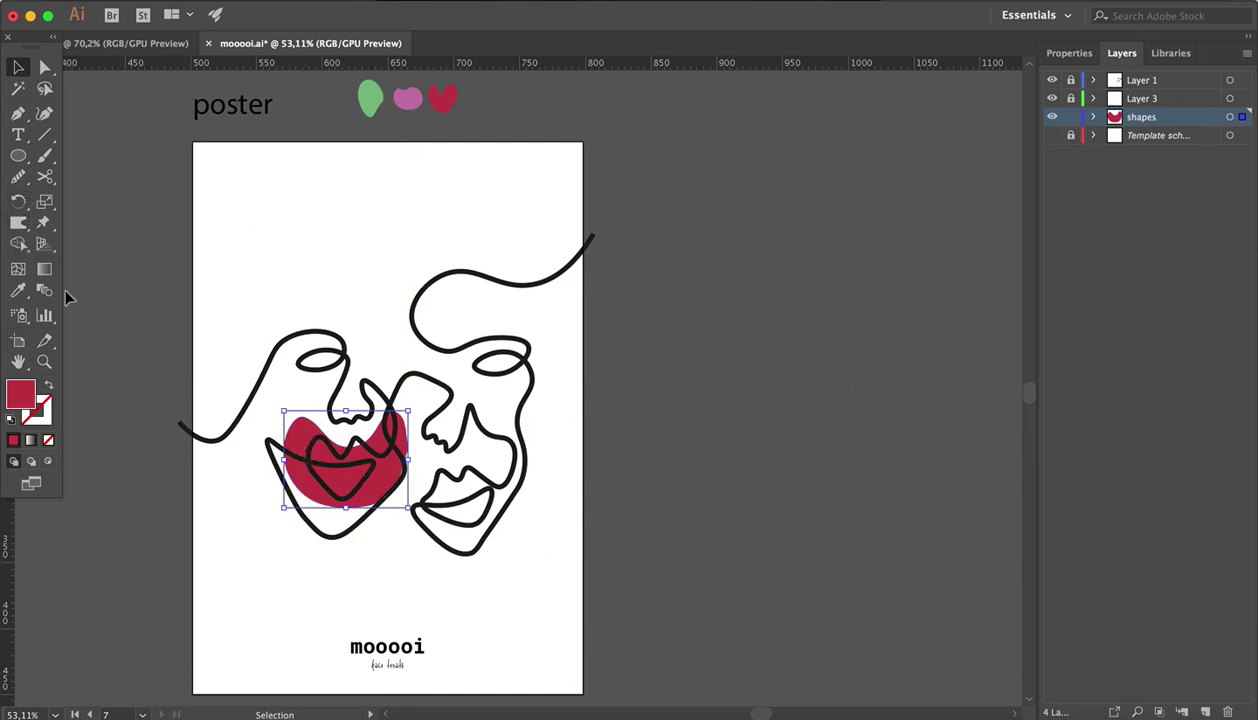
click(18, 224)
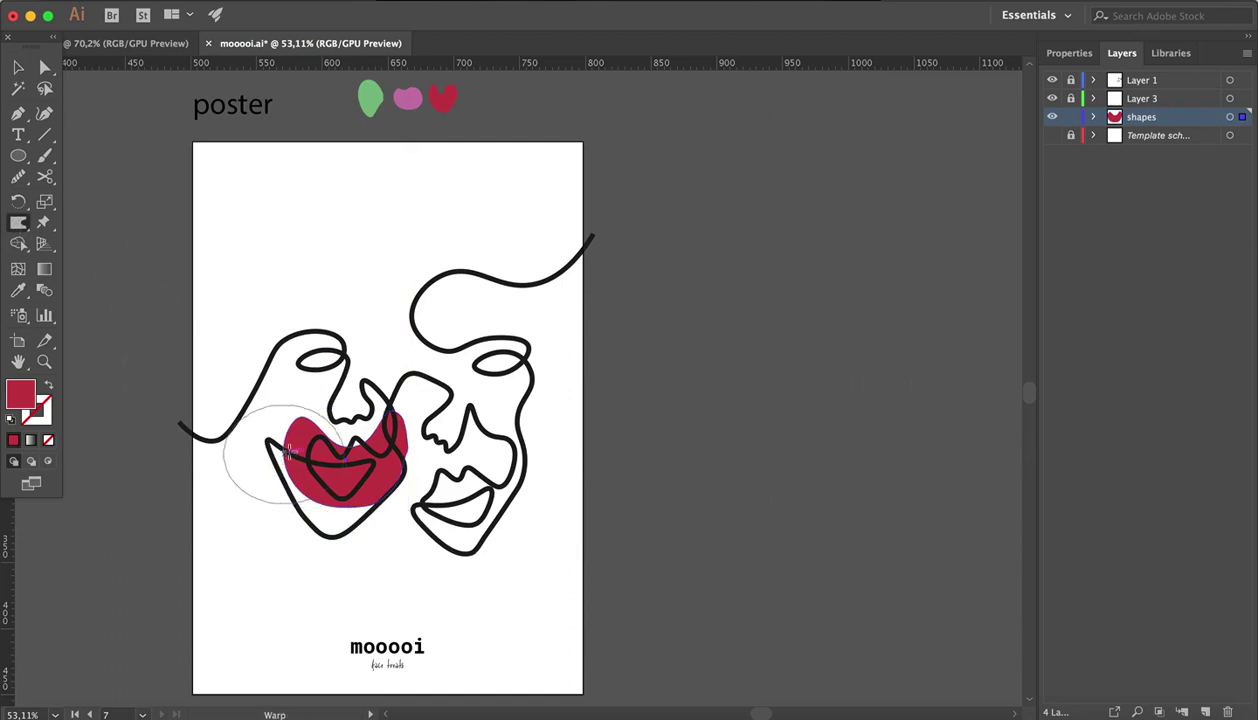
mouse_move(275, 413)
mouse_down()
mouse_move(297, 444)
mouse_move(309, 411)
mouse_move(311, 443)
mouse_move(277, 459)
mouse_move(302, 491)
mouse_up()
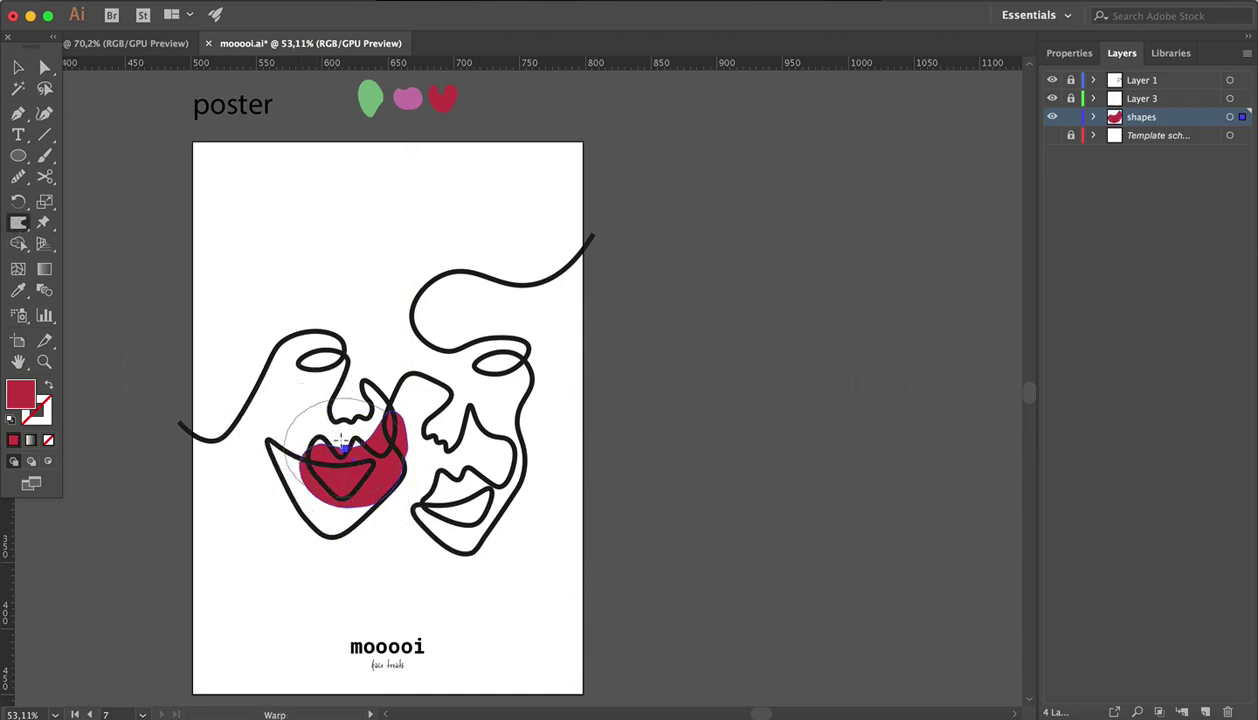
mouse_move(400, 425)
mouse_down()
mouse_move(409, 490)
mouse_move(374, 518)
mouse_move(348, 503)
mouse_up()
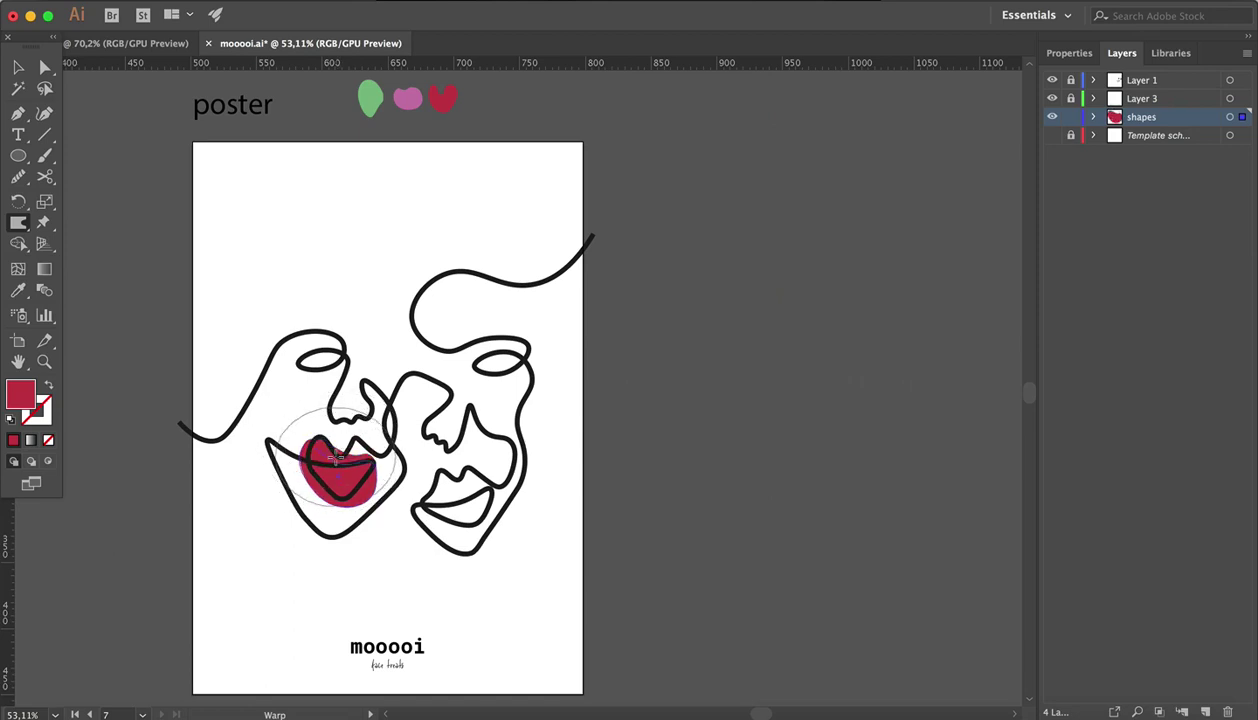
drag(362, 443, 372, 463)
Warp the red shape's upper edge into two lobes following the lips and push its lower edge inward with a smaller brush.
scroll(372, 463, up, 5)
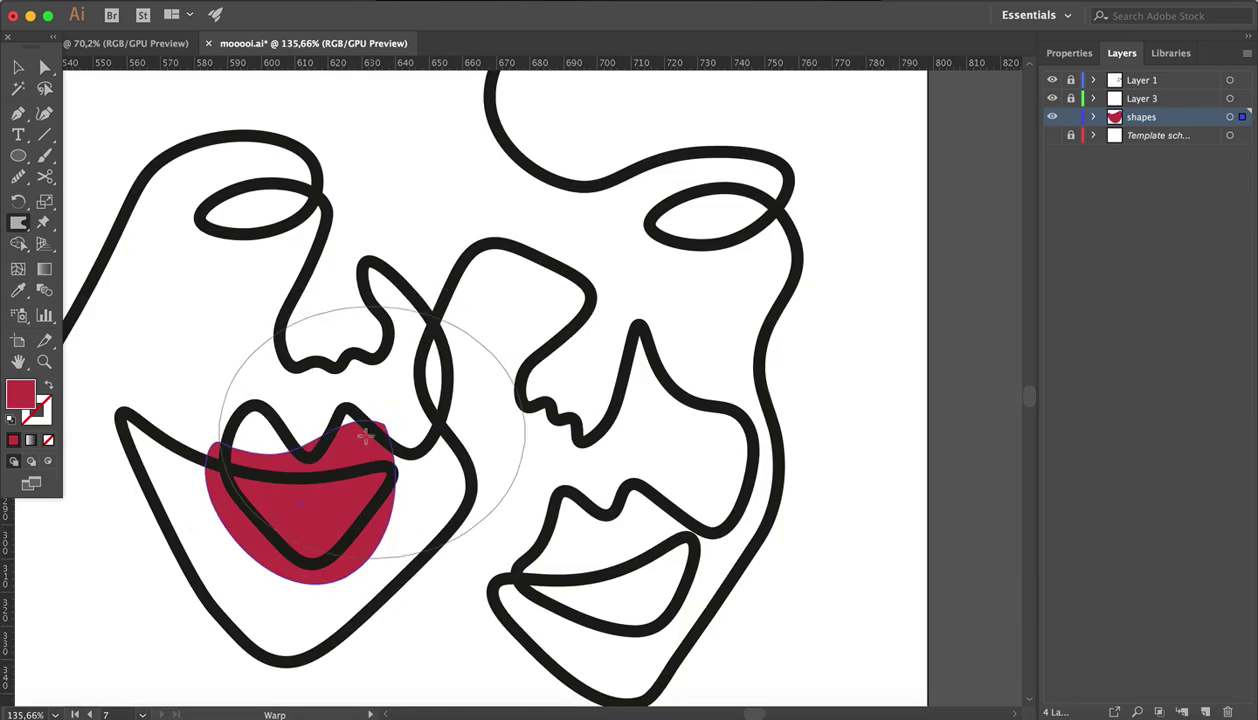
mouse_move(293, 401)
mouse_down()
mouse_move(233, 322)
mouse_move(306, 356)
mouse_up()
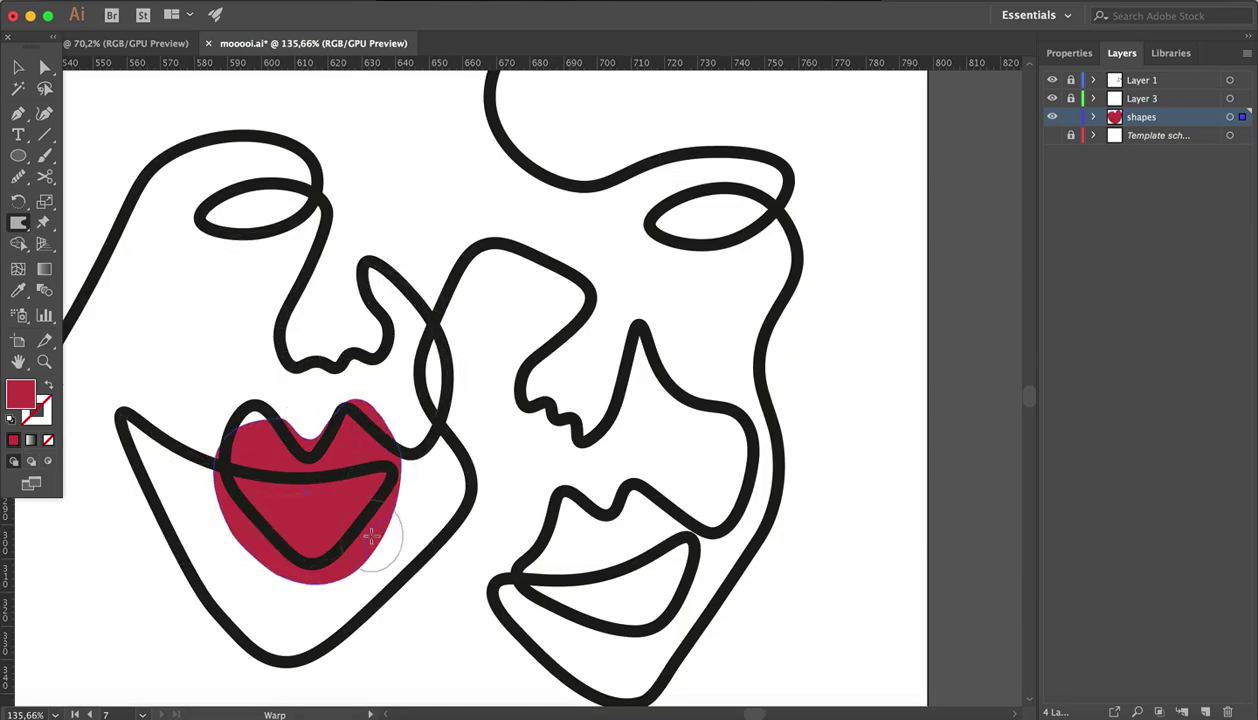
drag(407, 464, 333, 587)
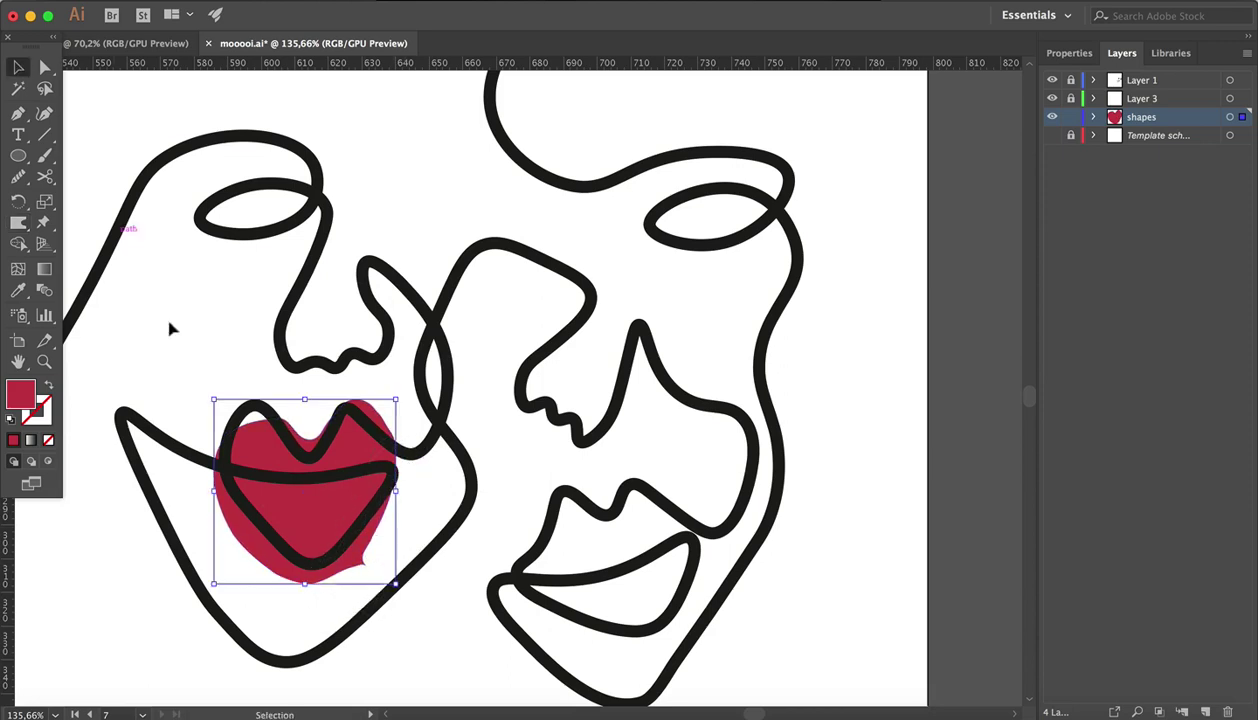
Isolate the red lip shape, adjust the Smooth tool's options, and smooth out its lower notch and upper lobe.
drag(18, 176, 92, 219)
click(18, 68)
double_click(299, 506)
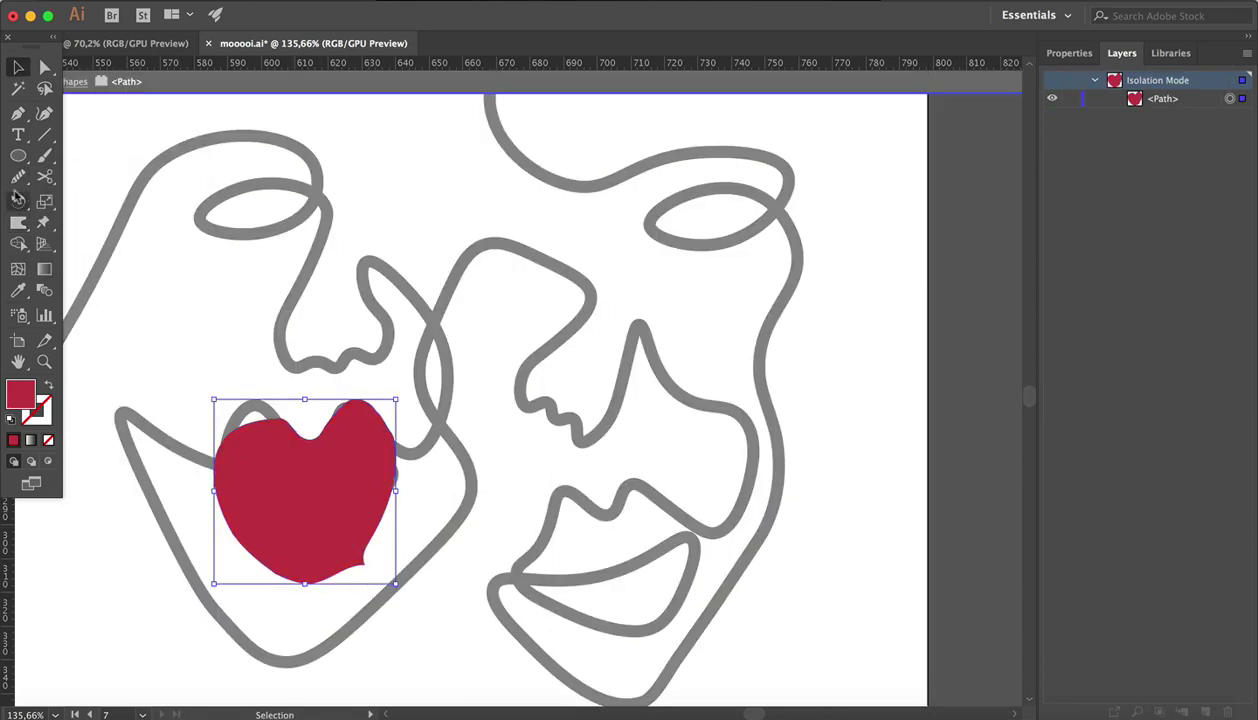
double_click(18, 178)
drag(685, 346, 741, 346)
click(720, 411)
mouse_move(372, 533)
mouse_down()
mouse_move(351, 559)
mouse_move(359, 570)
mouse_move(325, 578)
mouse_up()
drag(289, 421, 238, 428)
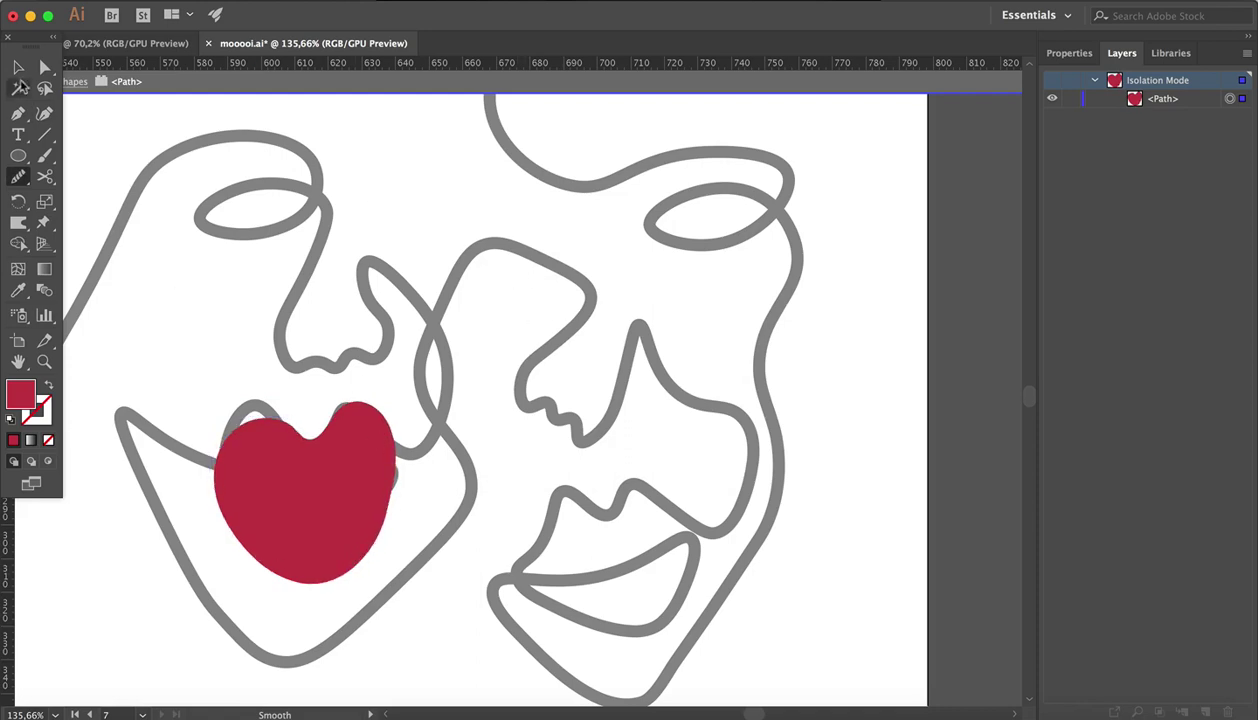
Simplify the red lip shape's path with a Curve Precision above 52% and leave isolation mode.
click(18, 67)
click(230, 0)
mouse_move(295, 366)
click(448, 466)
click(701, 402)
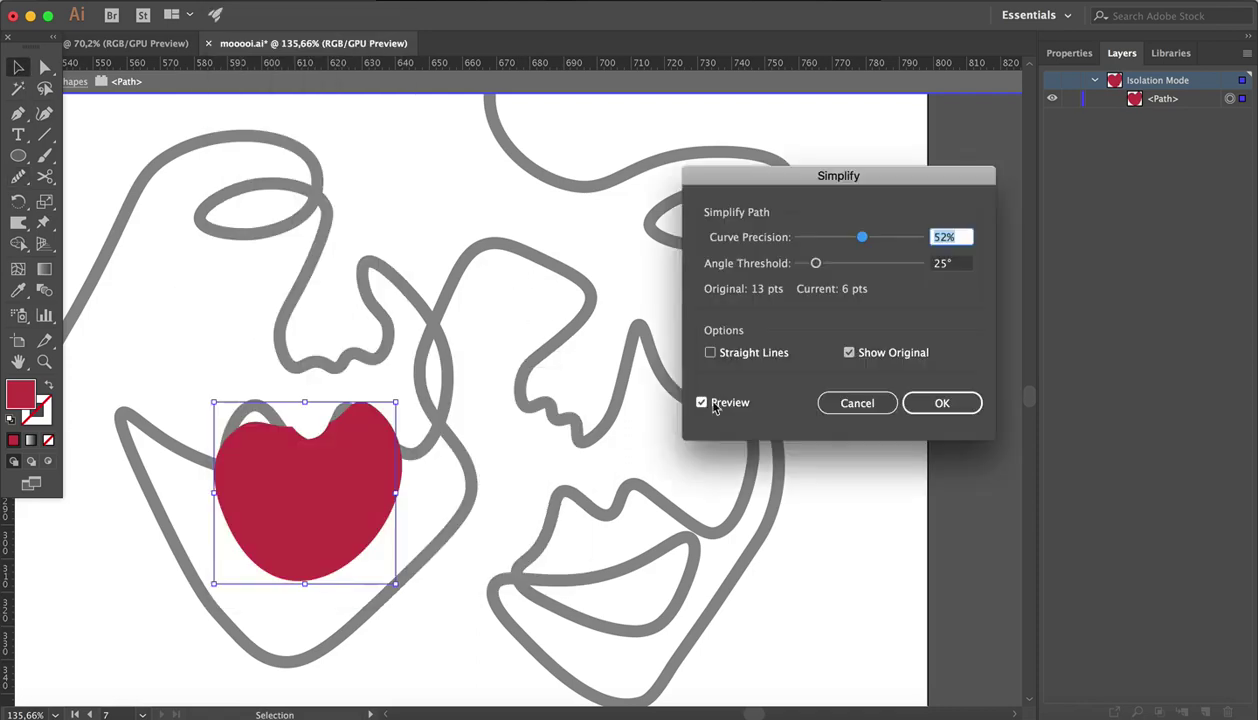
drag(862, 237, 904, 238)
click(933, 404)
key(Escape)
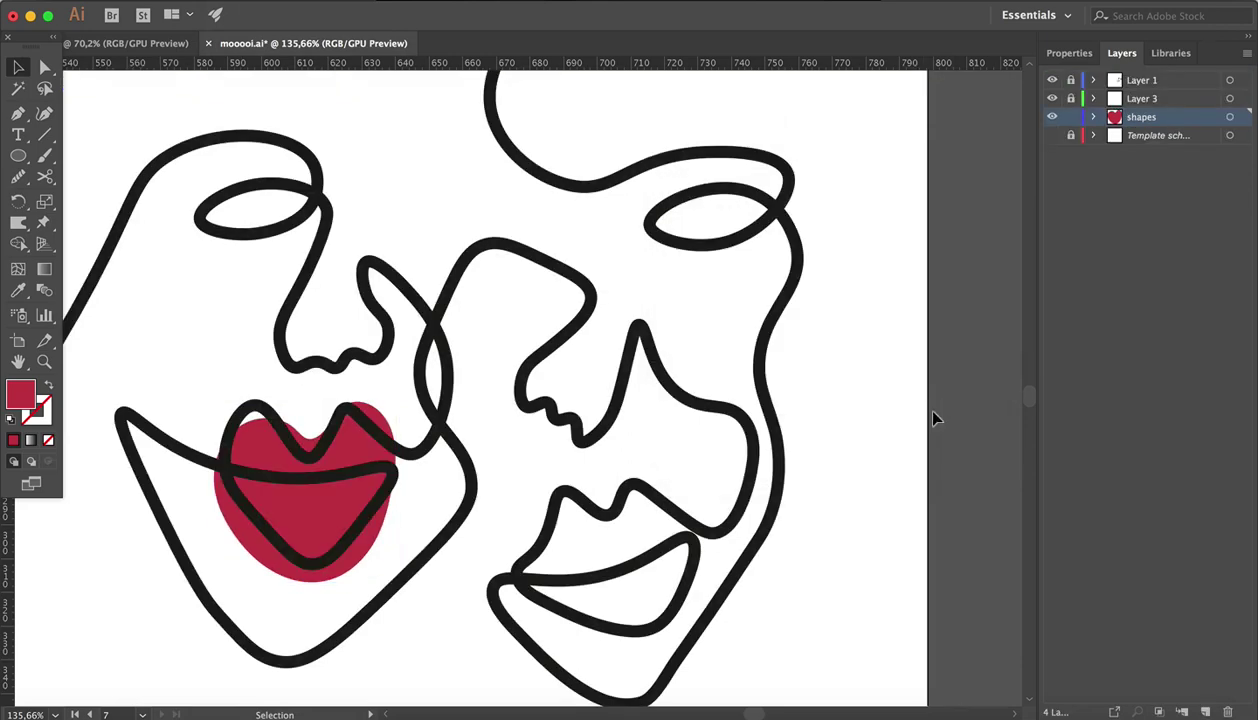
Draw a circle about 7.8 mm across above the left face's nose and fill it with black.
click(18, 155)
drag(358, 136, 390, 156)
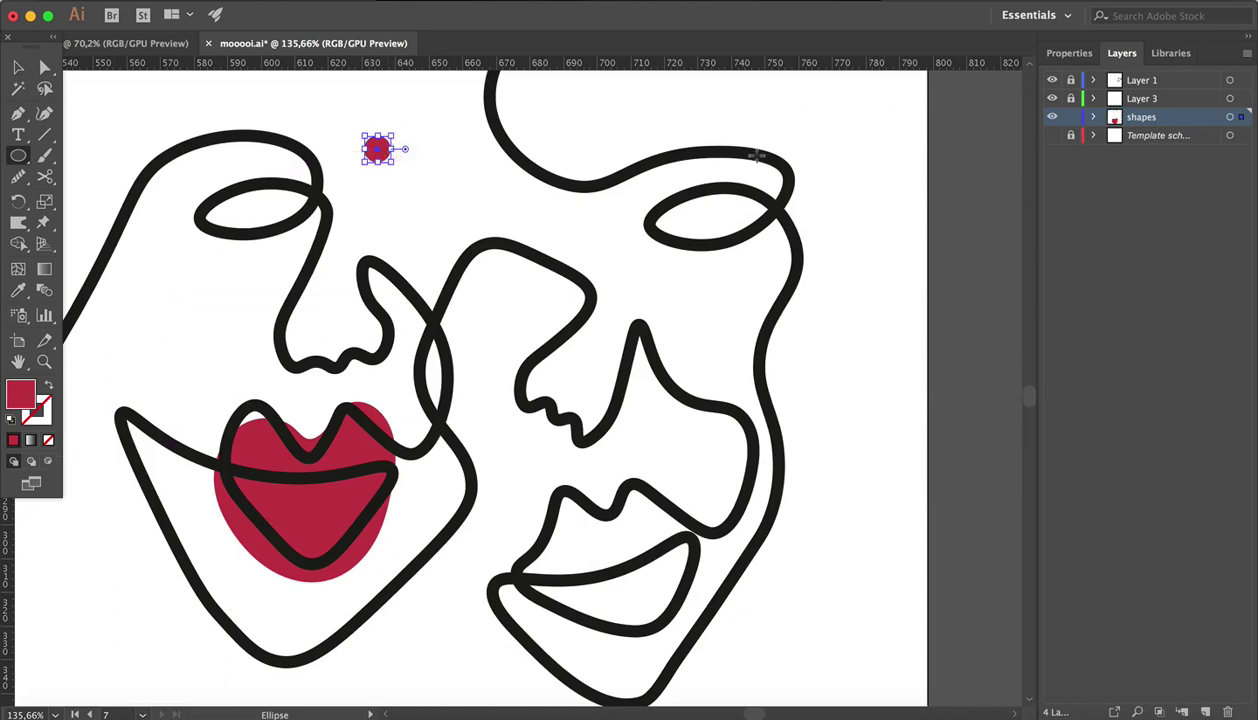
click(1067, 53)
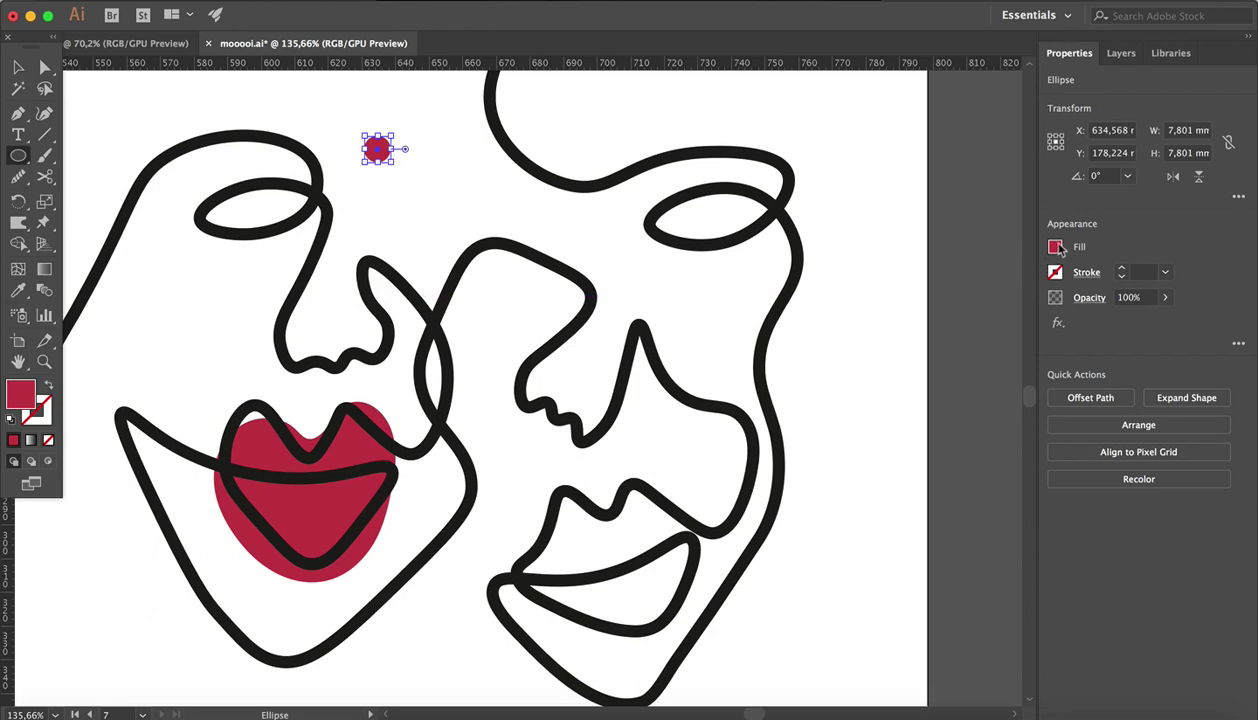
click(1056, 247)
click(901, 311)
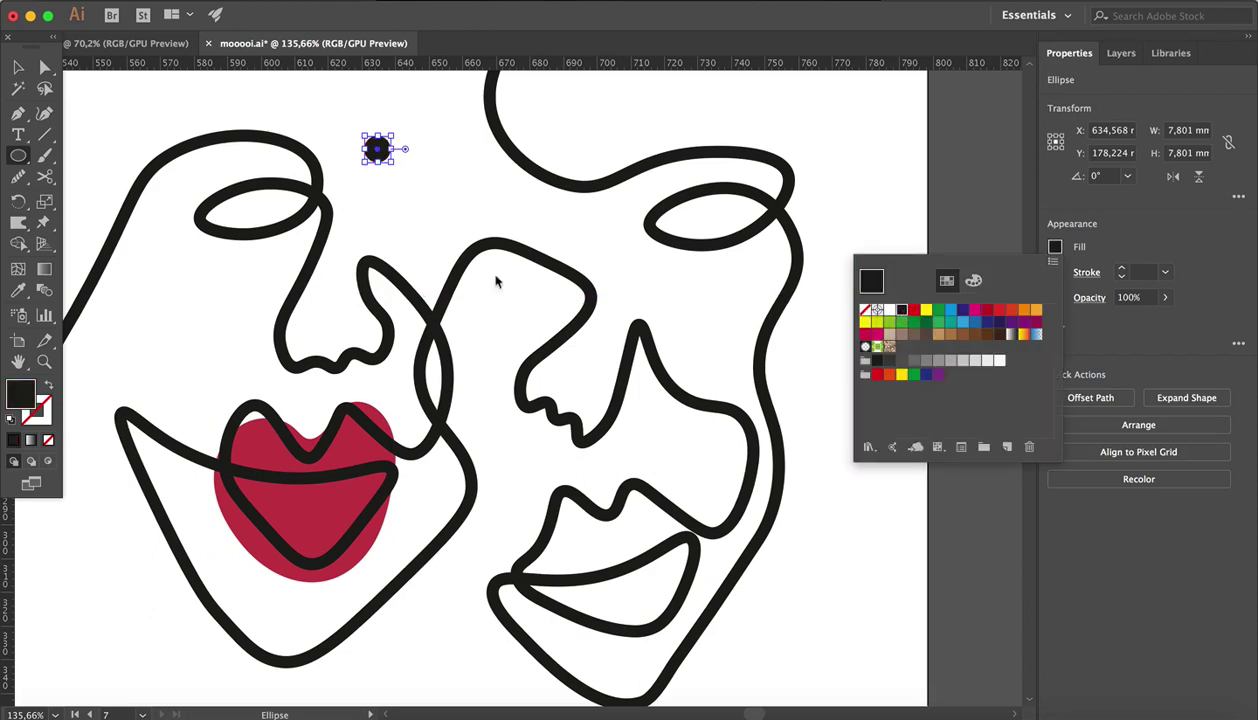
key(Escape)
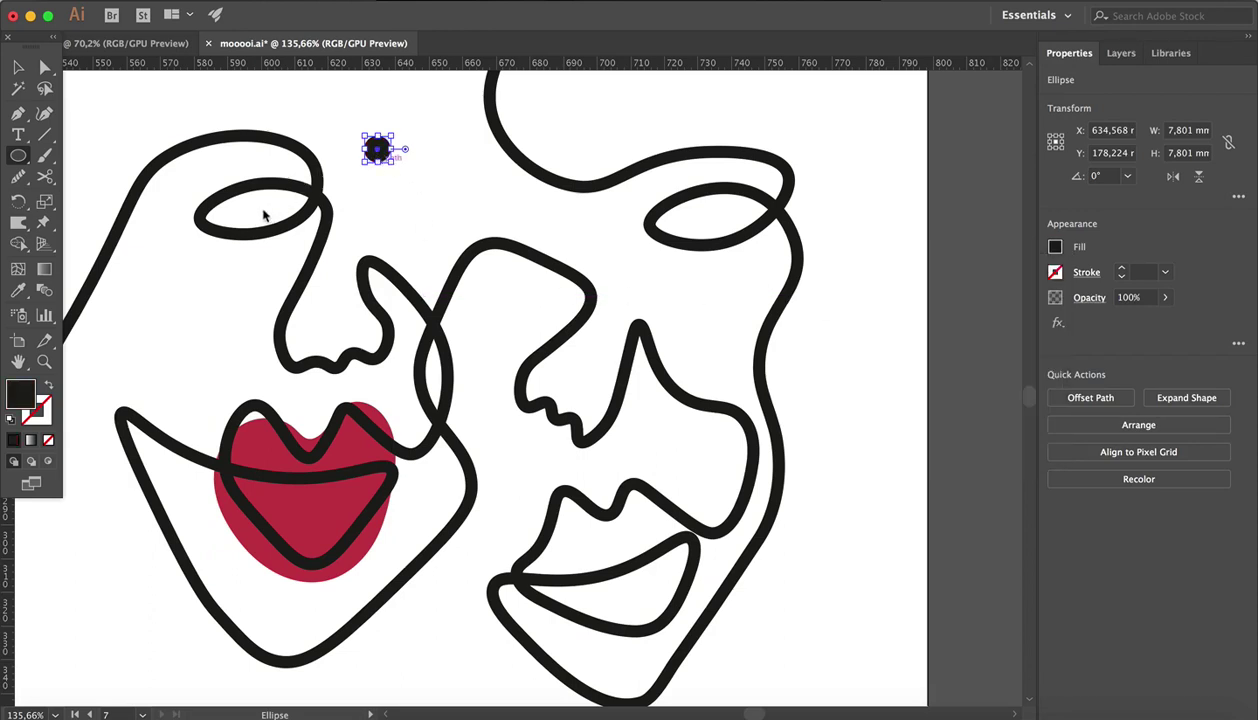
Move the black circle into the left face's eye as a pupil and shift it slightly to rest on the eye's lower line.
drag(375, 150, 261, 217)
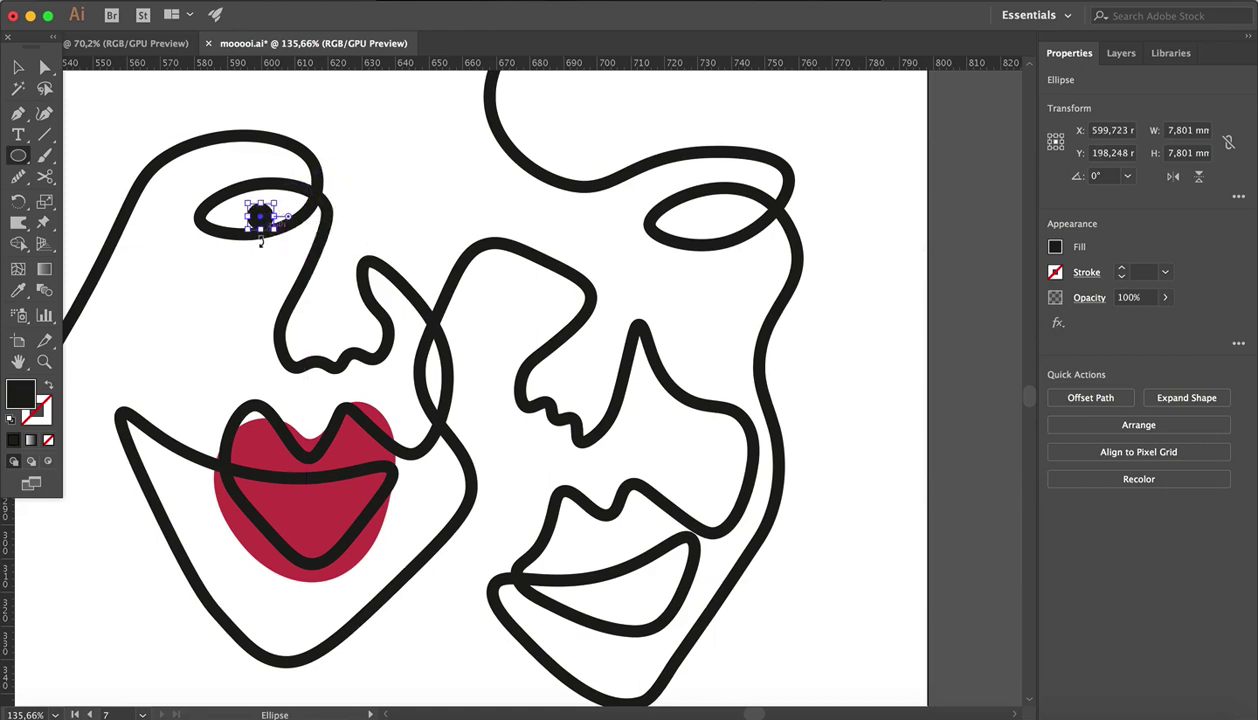
click(242, 338)
click(566, 371)
click(18, 68)
scroll(469, 355, down, 3)
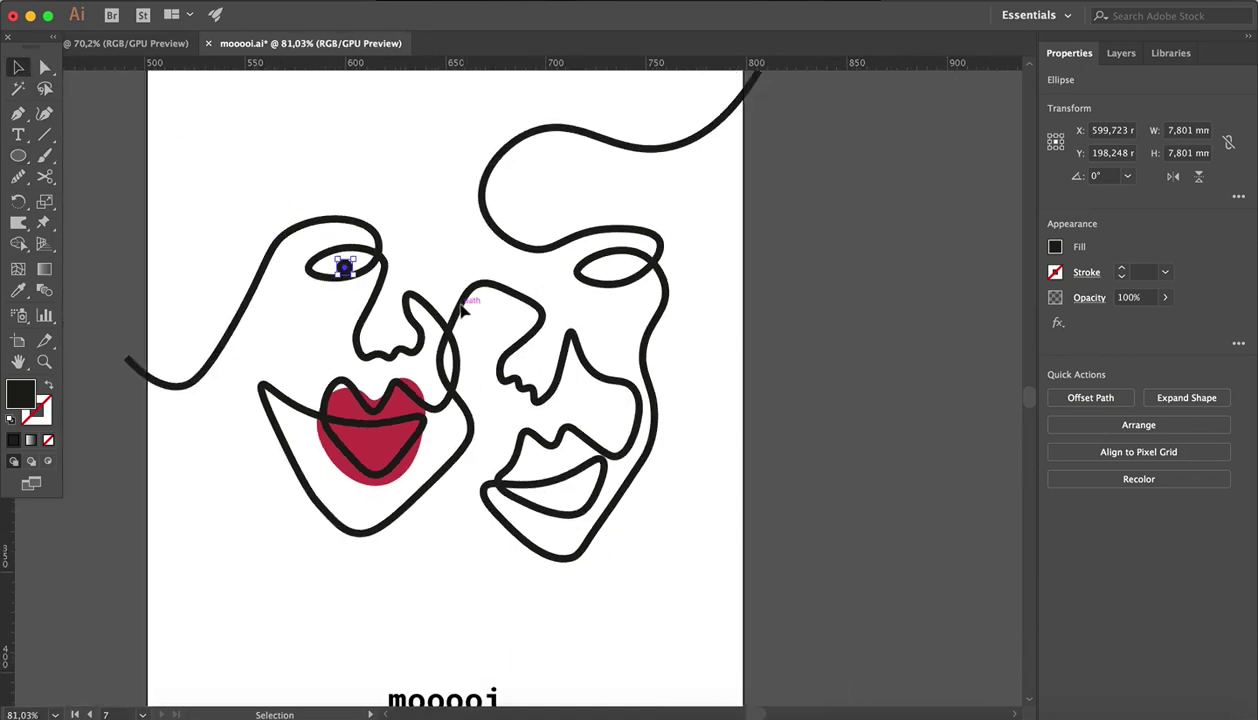
click(438, 240)
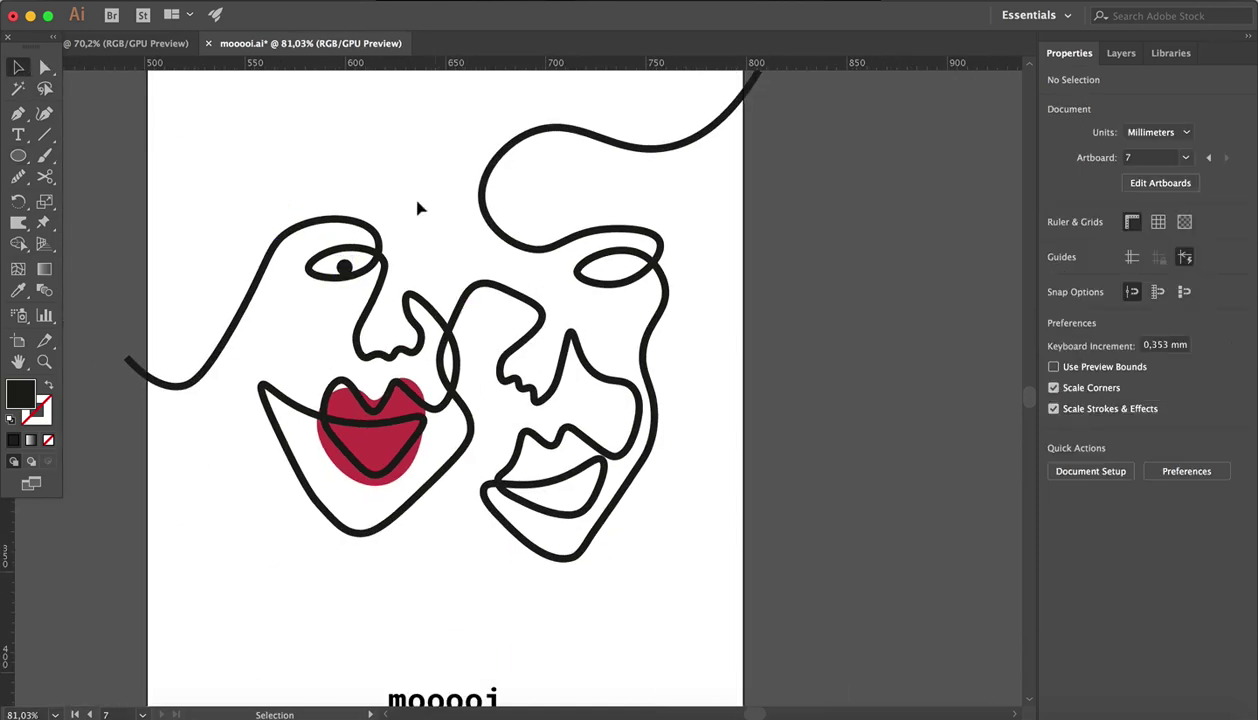
scroll(474, 344, up, 3)
drag(268, 222, 276, 230)
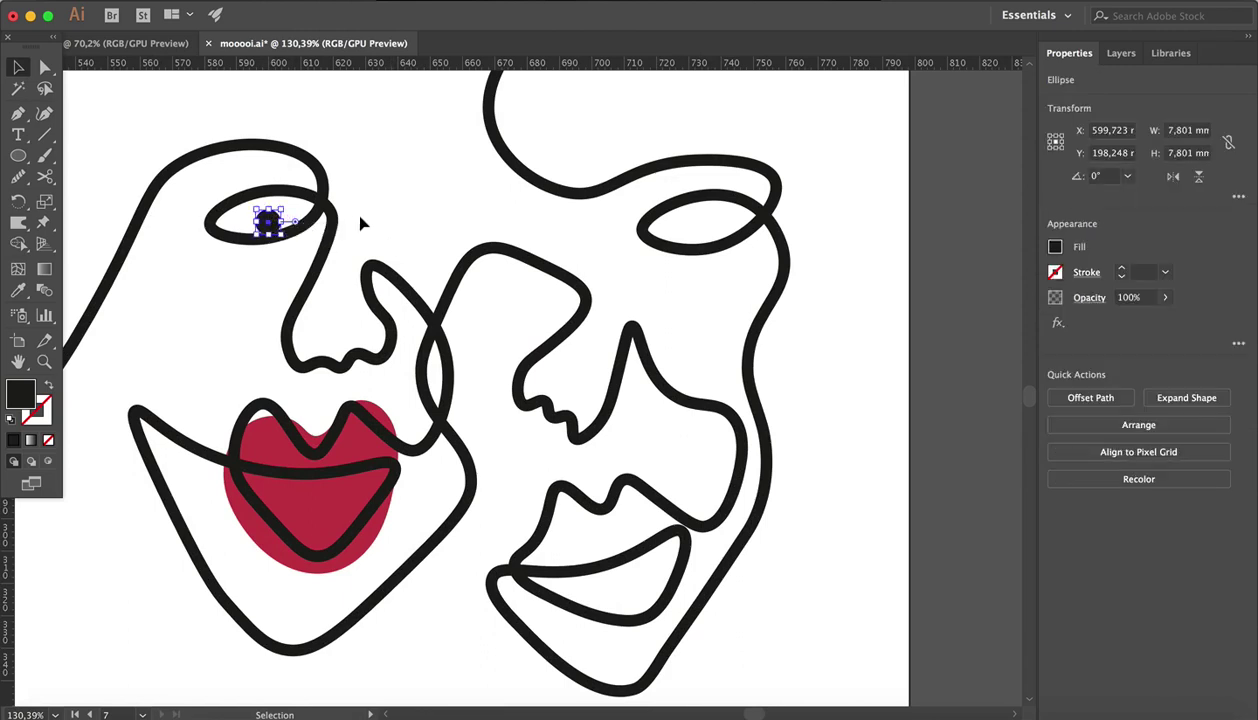
click(418, 209)
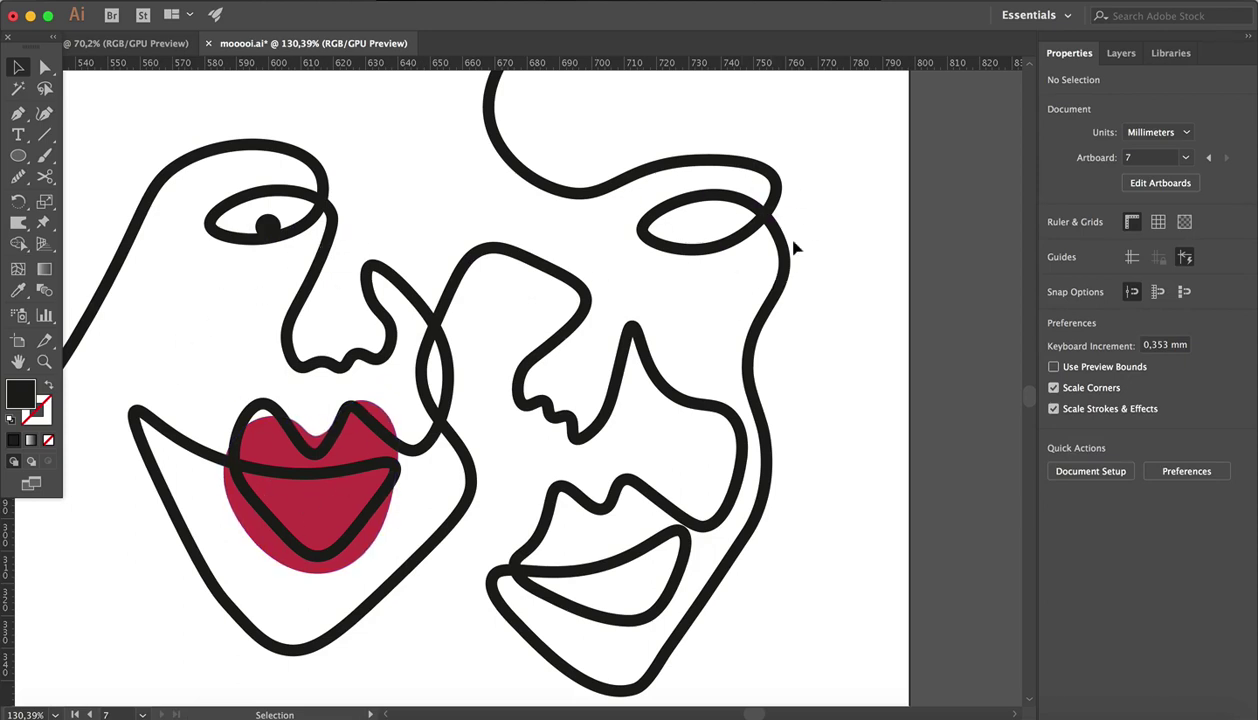
Draw an ellipse about 66 × 26 mm over the right face's eye and sample its fill from the green shape above the poster.
click(20, 157)
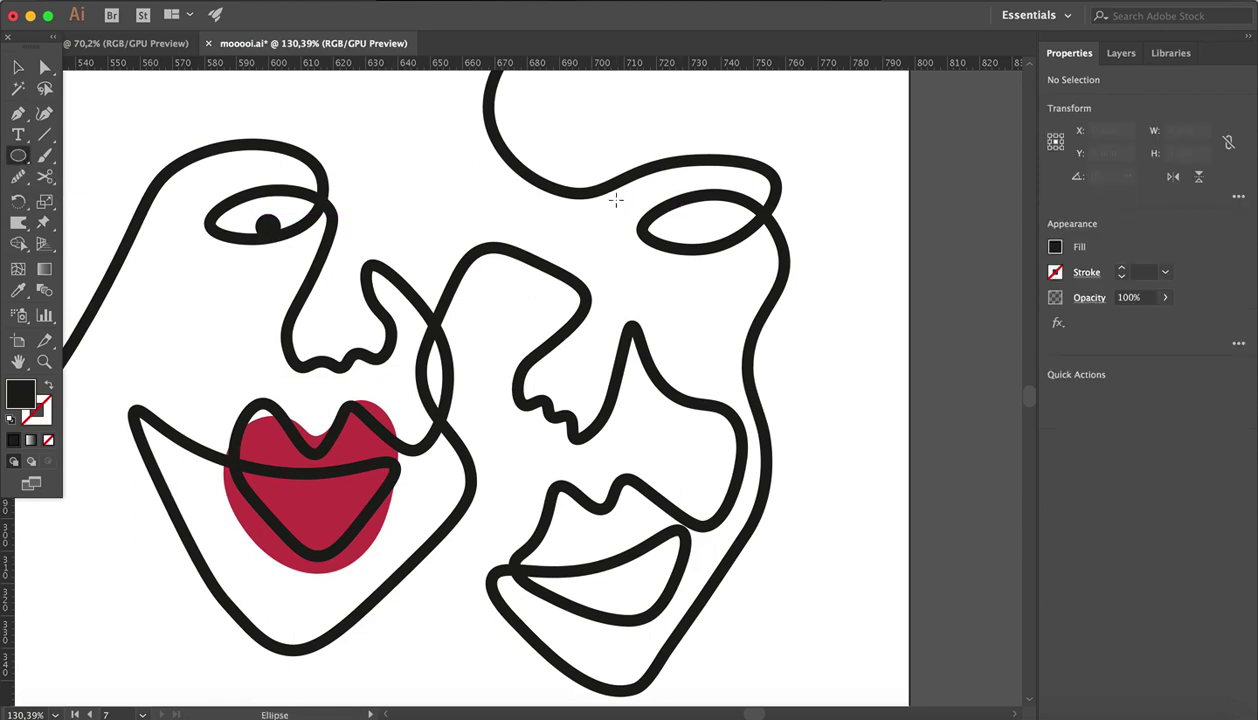
drag(617, 197, 831, 280)
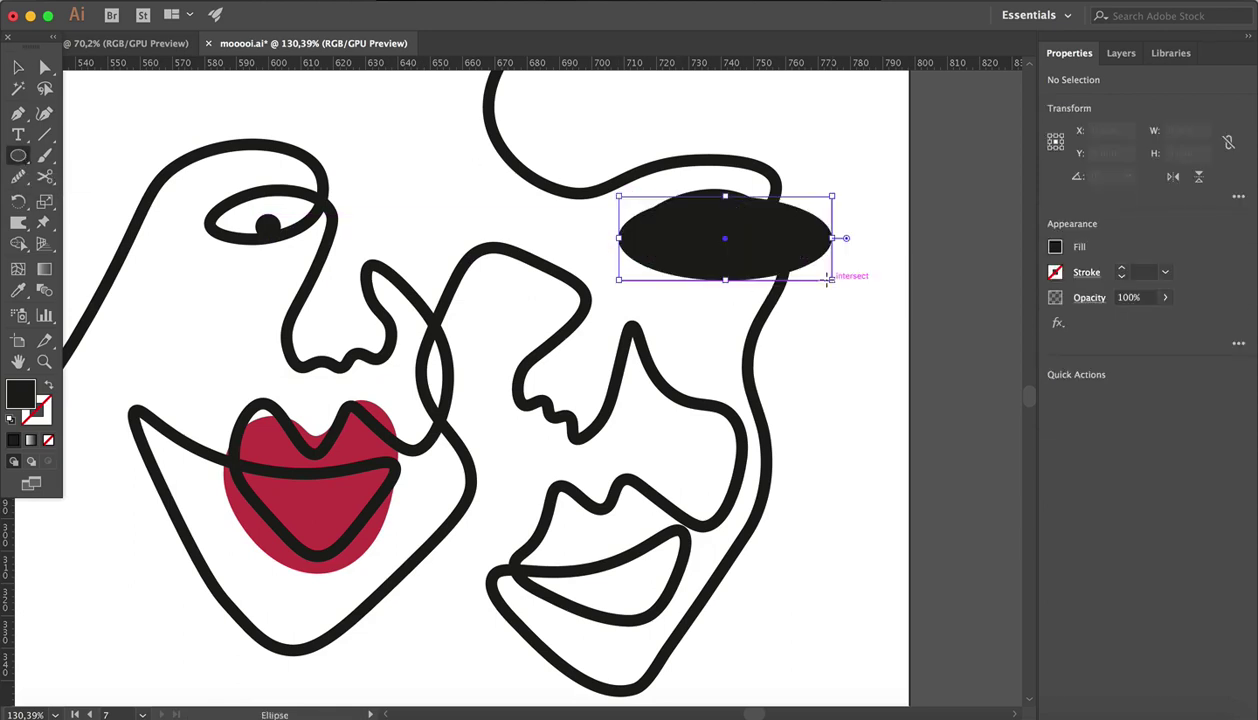
scroll(823, 288, down, 5)
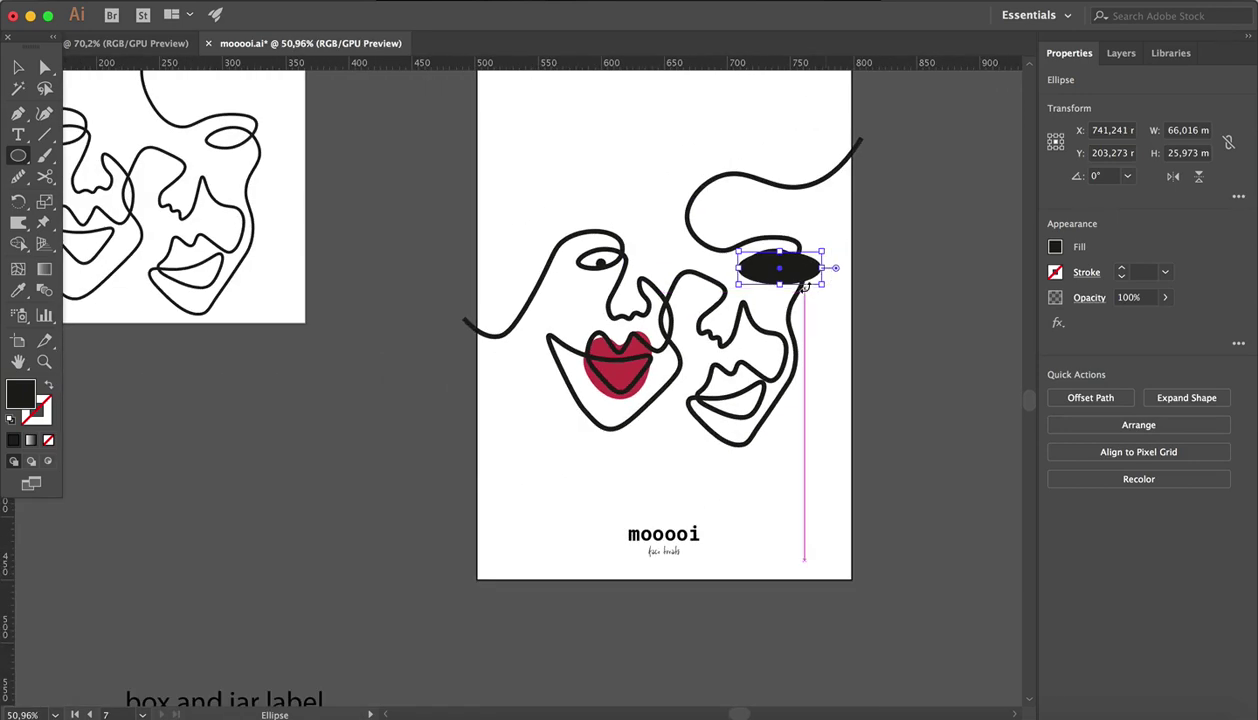
scroll(810, 280, up, 3)
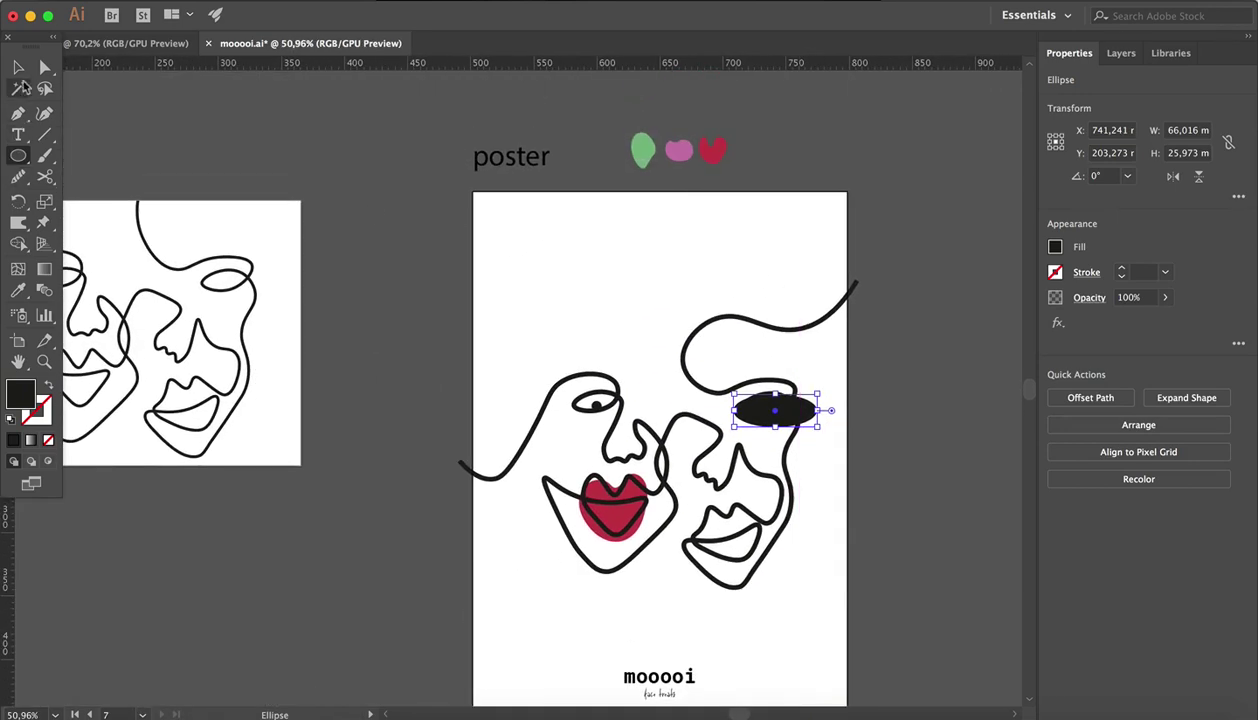
click(18, 290)
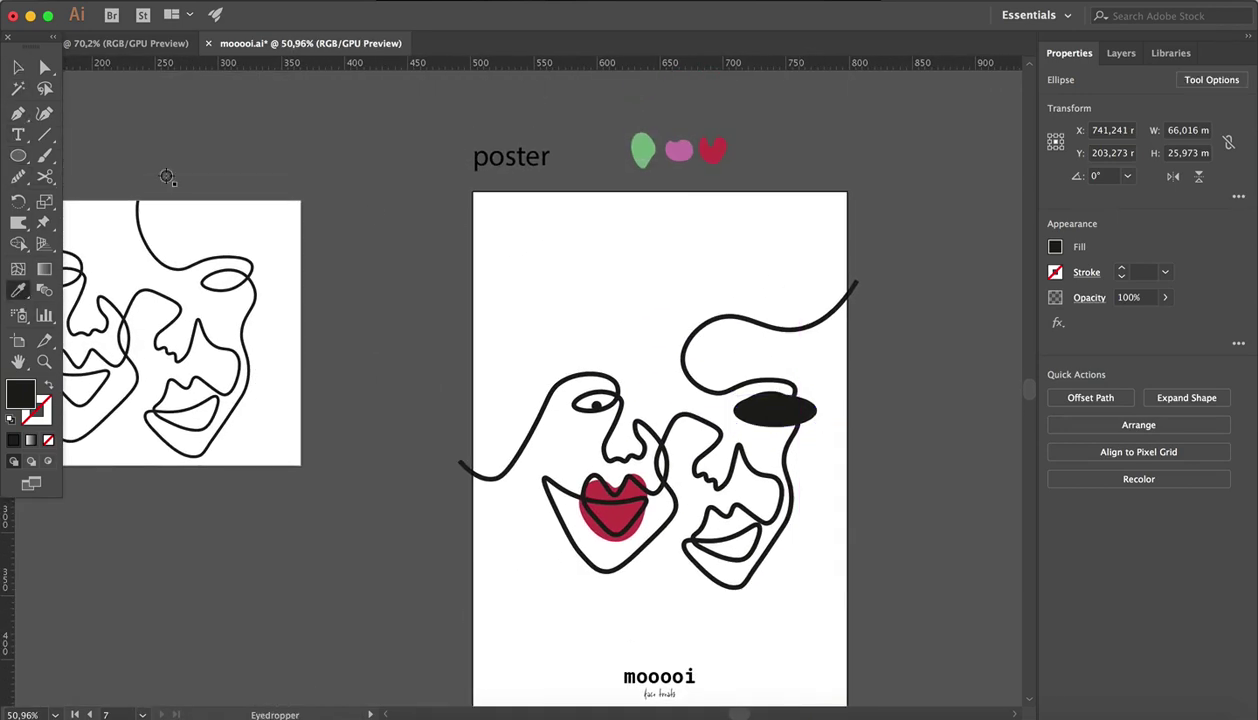
click(644, 151)
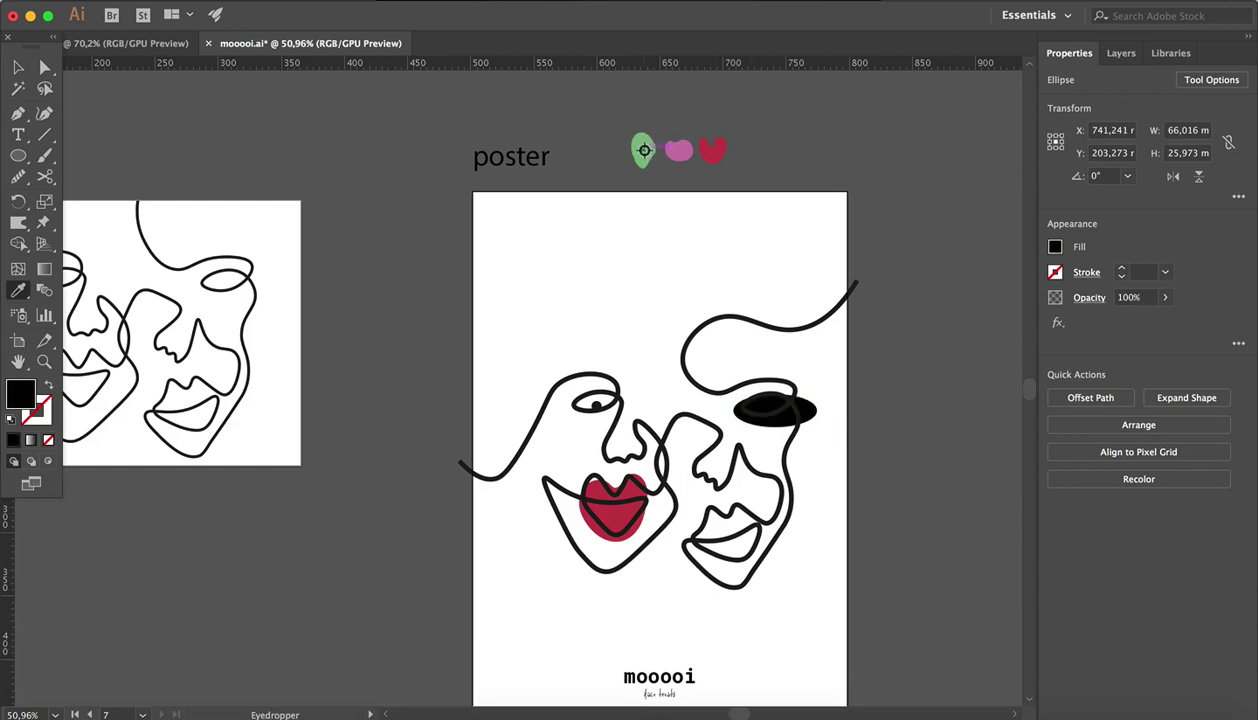
click(642, 144)
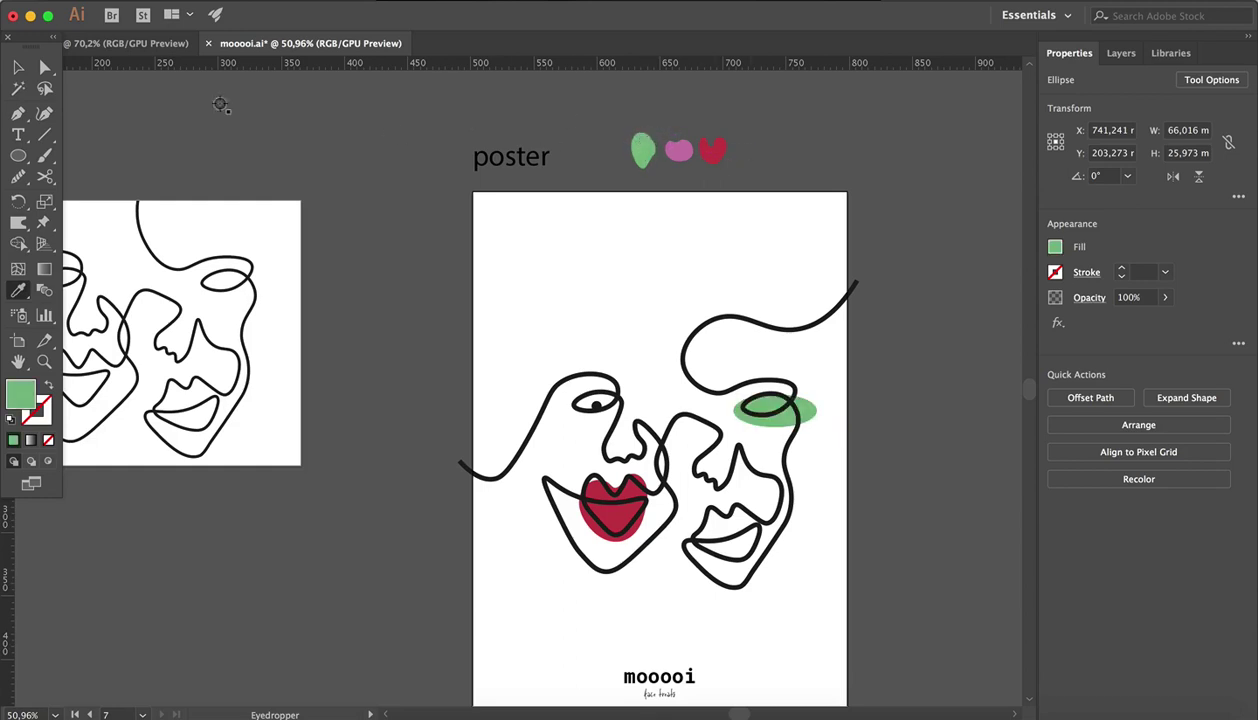
click(18, 67)
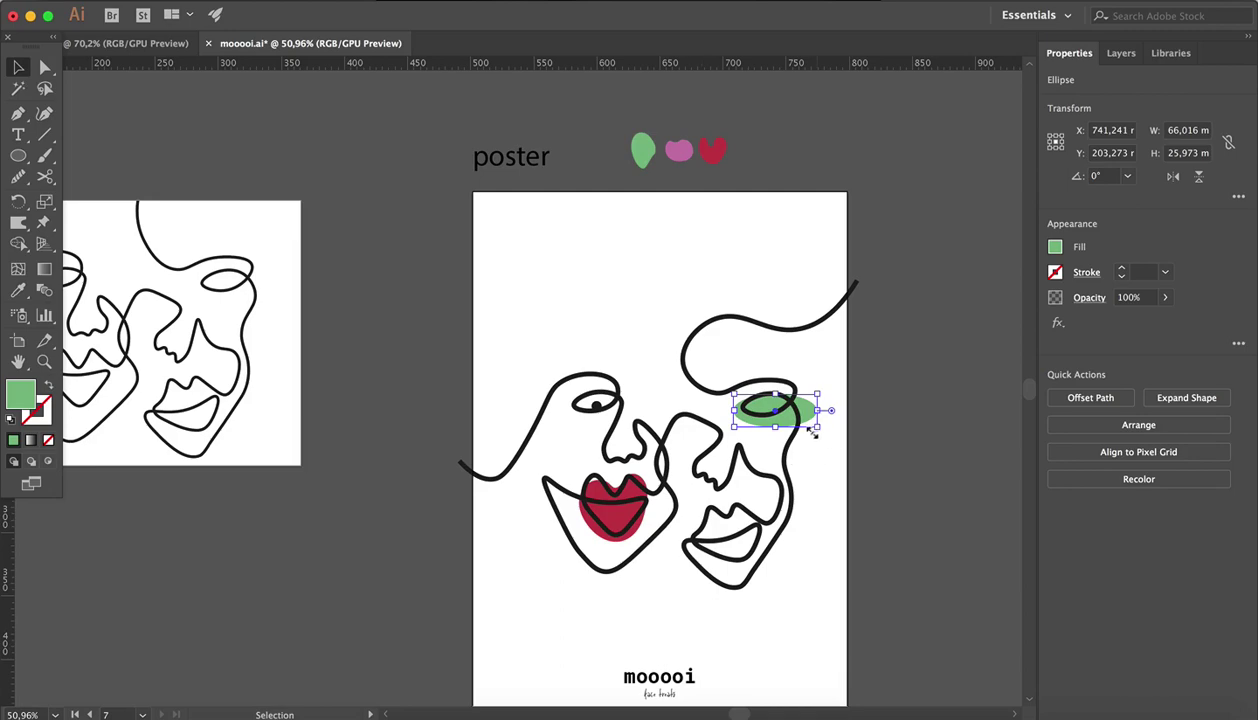
Push the green ellipse's lower edge upward with the Warp tool to form an uneven wavy outline.
scroll(812, 430, up, 5)
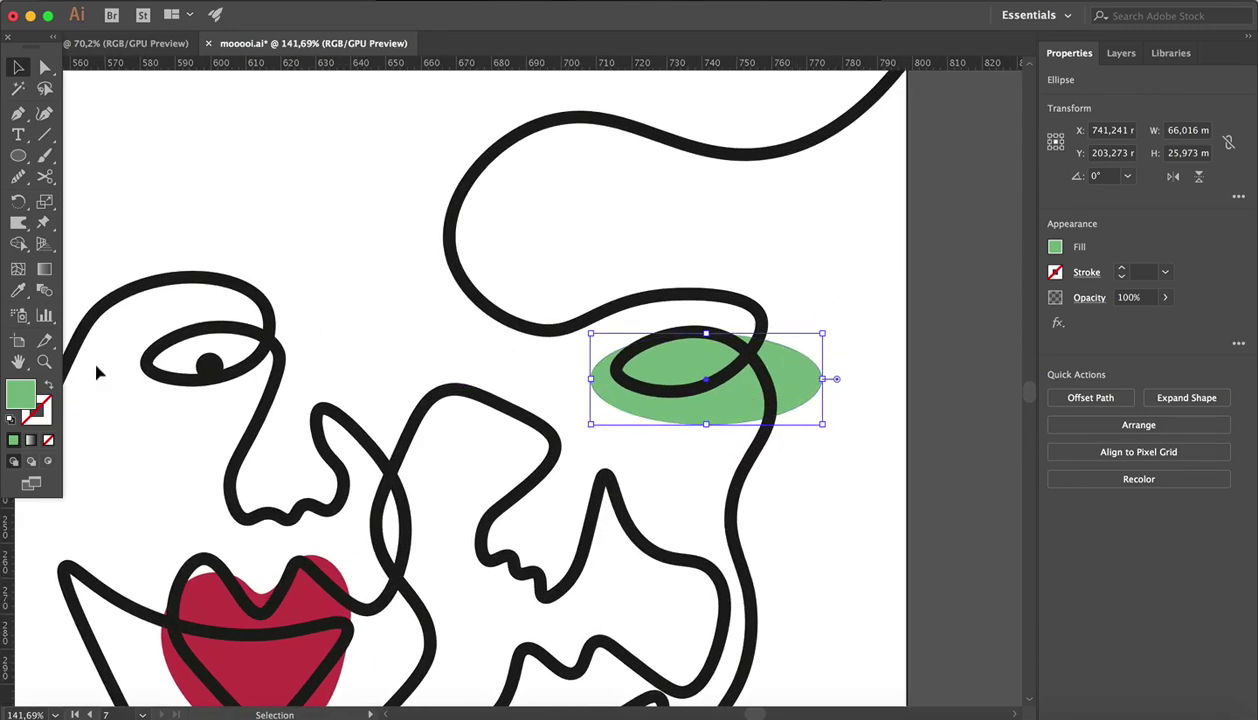
click(19, 223)
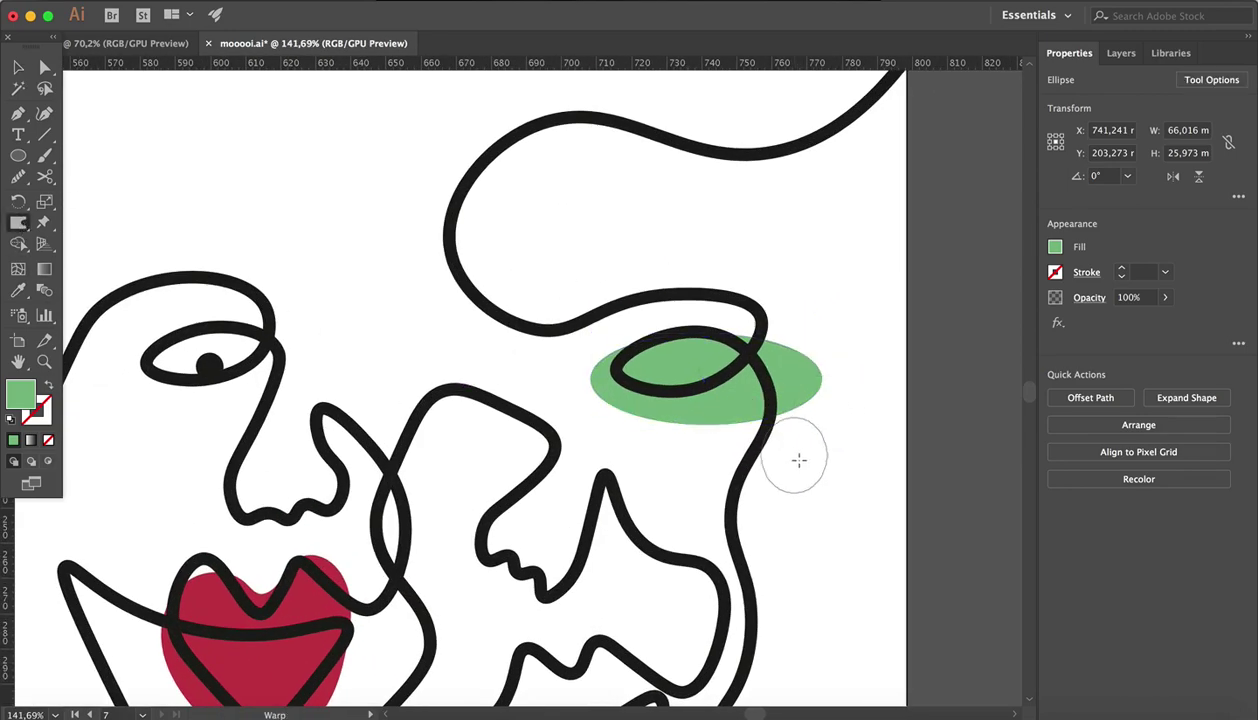
mouse_move(797, 455)
mouse_down()
mouse_move(806, 413)
mouse_move(787, 392)
mouse_move(730, 427)
mouse_move(665, 427)
mouse_move(649, 442)
mouse_move(647, 405)
mouse_up()
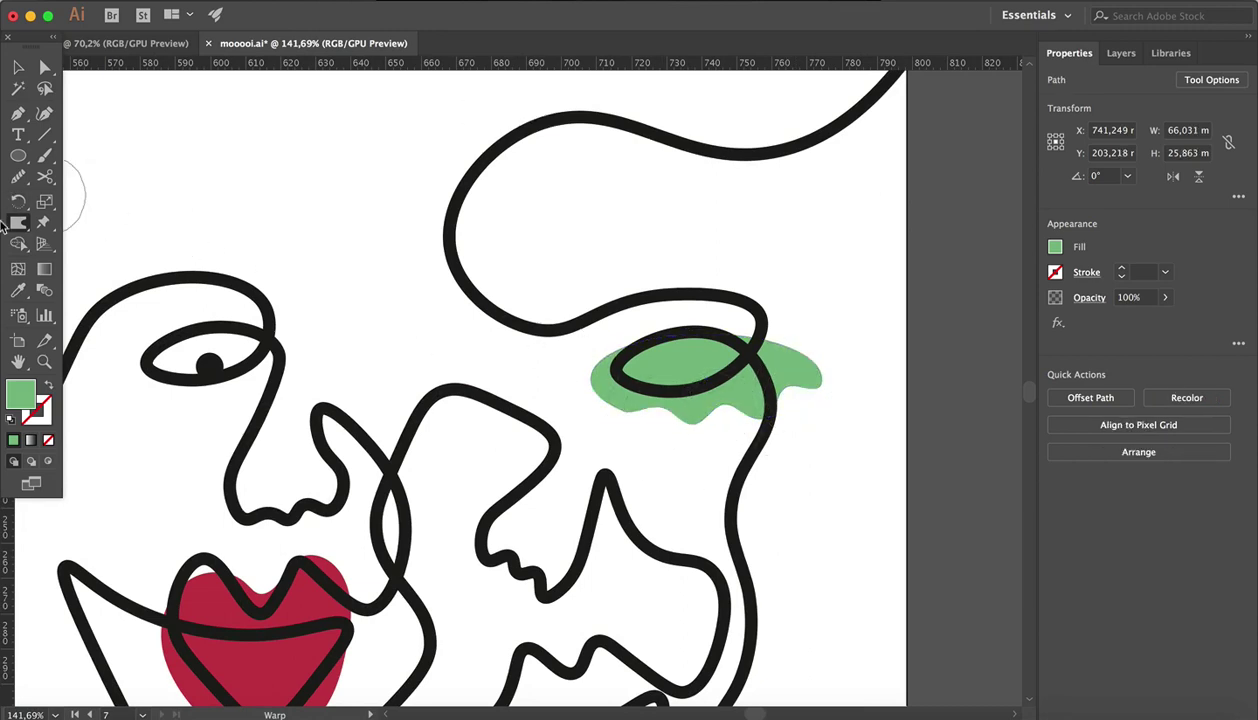
Set the Warp tool's intensity to 50% and reshape the green shape into a curved band over the right eye with a hooked outer end.
double_click(18, 223)
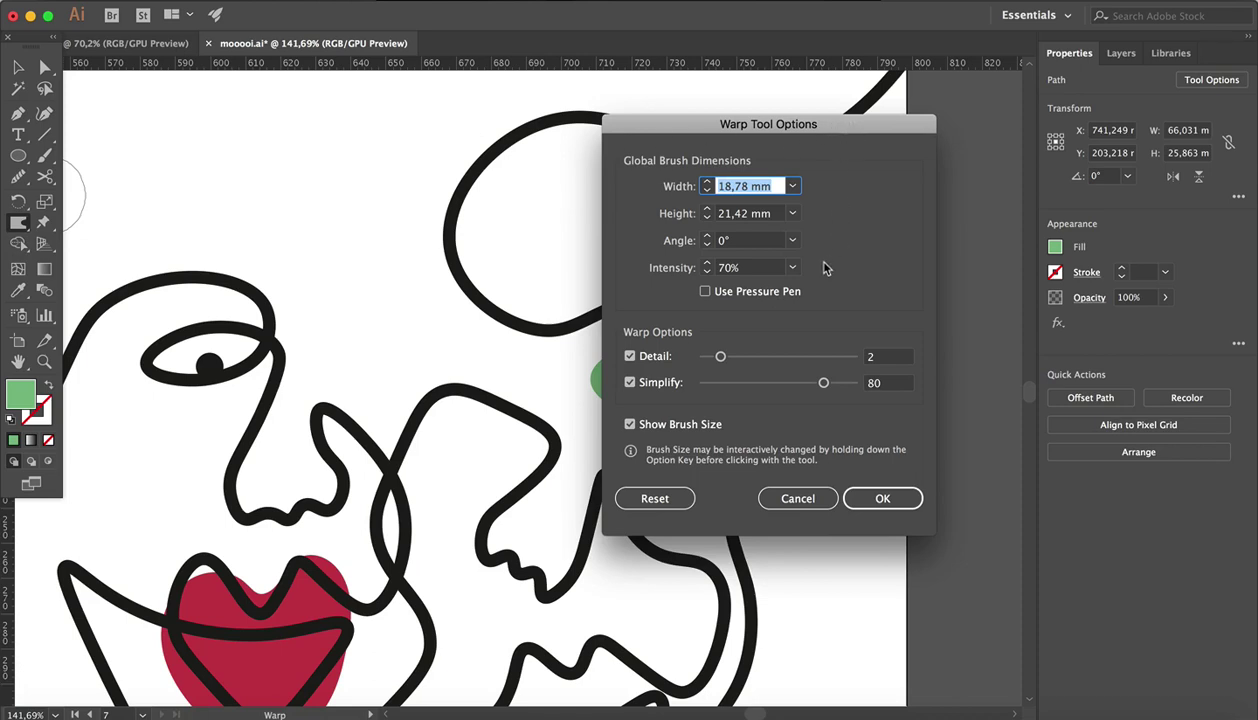
click(791, 268)
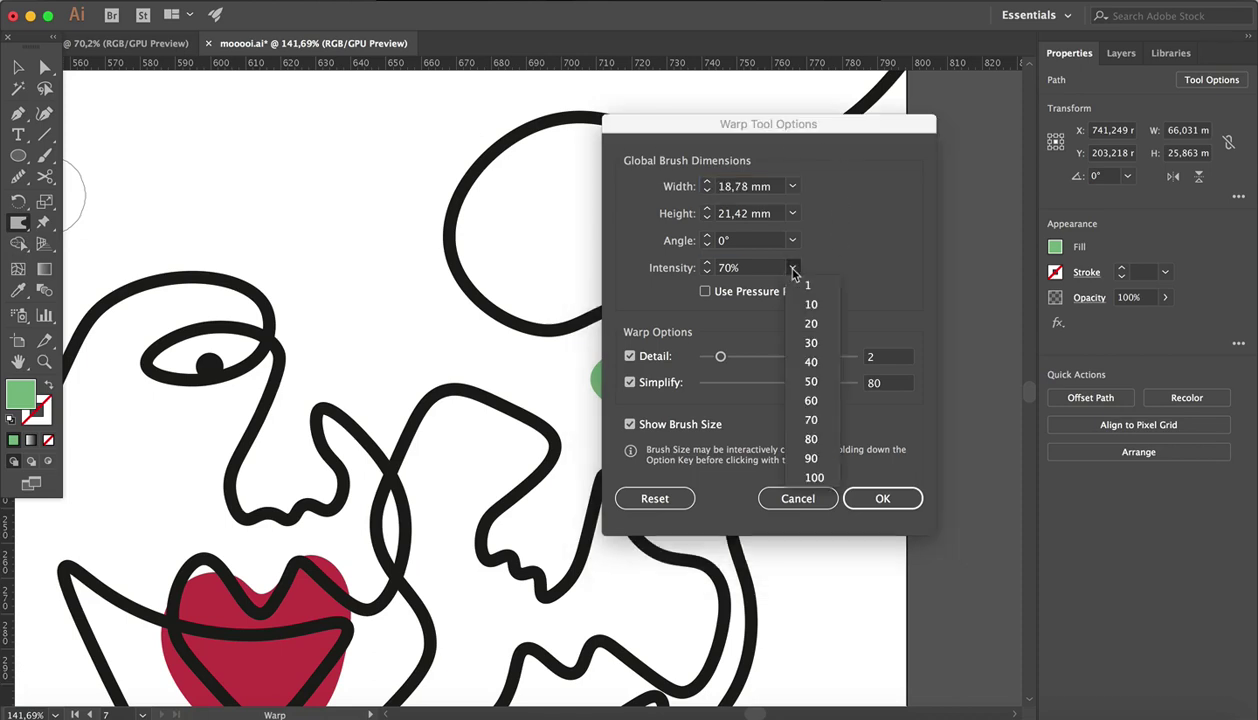
click(822, 386)
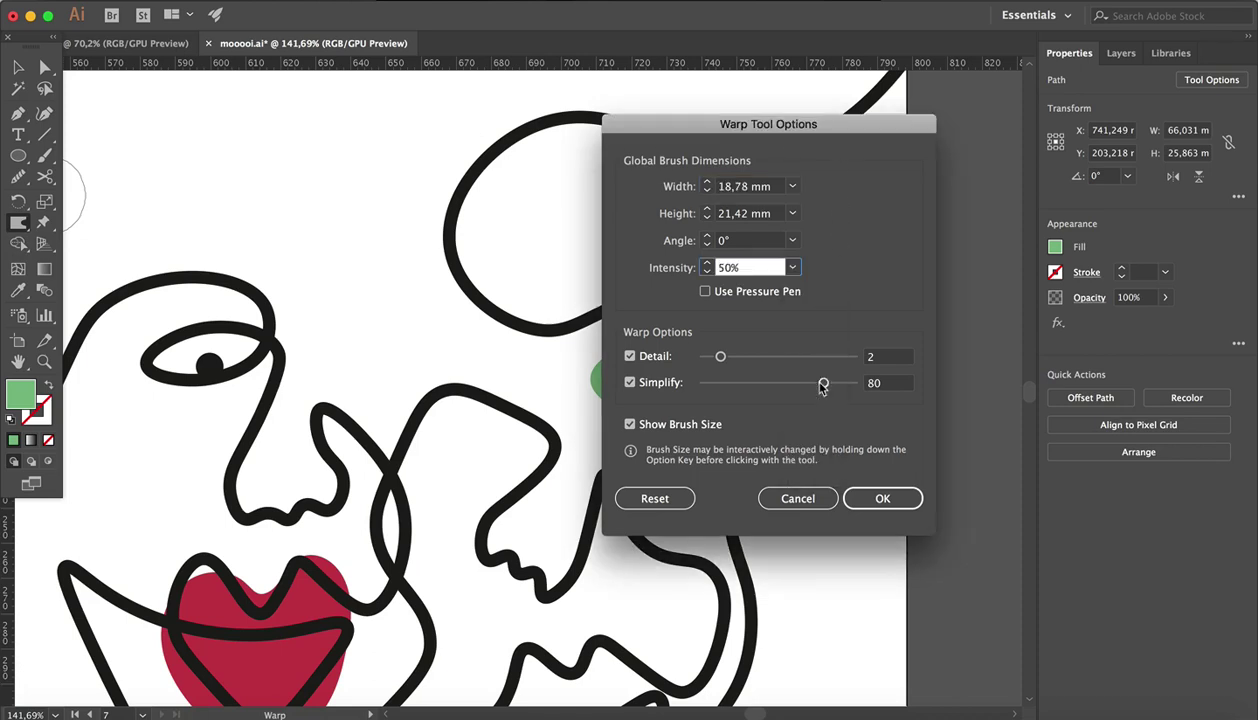
click(882, 498)
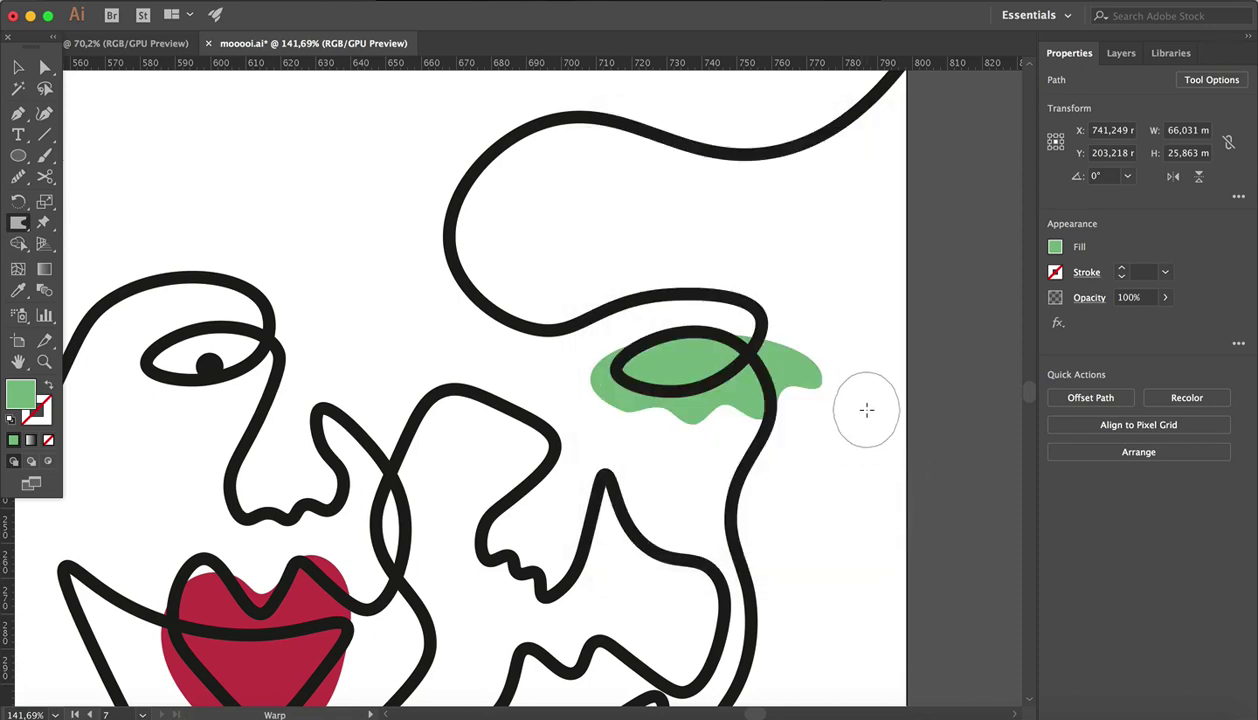
mouse_move(870, 413)
mouse_down()
mouse_move(911, 419)
mouse_move(912, 377)
mouse_move(883, 409)
mouse_move(802, 370)
mouse_move(807, 383)
mouse_move(758, 435)
mouse_move(720, 433)
mouse_move(743, 413)
mouse_move(683, 442)
mouse_move(642, 428)
mouse_move(642, 411)
mouse_move(693, 369)
mouse_move(670, 337)
mouse_move(651, 330)
mouse_move(615, 369)
mouse_move(665, 318)
mouse_move(633, 346)
mouse_move(695, 304)
mouse_move(668, 340)
mouse_move(747, 300)
mouse_move(701, 349)
mouse_move(786, 289)
mouse_move(729, 340)
mouse_move(807, 303)
mouse_move(750, 350)
mouse_move(833, 320)
mouse_move(773, 357)
mouse_move(825, 339)
mouse_move(792, 364)
mouse_move(817, 346)
mouse_move(843, 270)
mouse_move(799, 217)
mouse_move(771, 250)
mouse_move(783, 357)
mouse_move(724, 395)
mouse_move(631, 299)
mouse_move(793, 207)
mouse_move(774, 286)
mouse_move(747, 241)
mouse_move(806, 368)
mouse_move(659, 404)
mouse_move(620, 383)
mouse_move(654, 380)
mouse_move(878, 273)
mouse_up()
scroll(878, 273, down, 5)
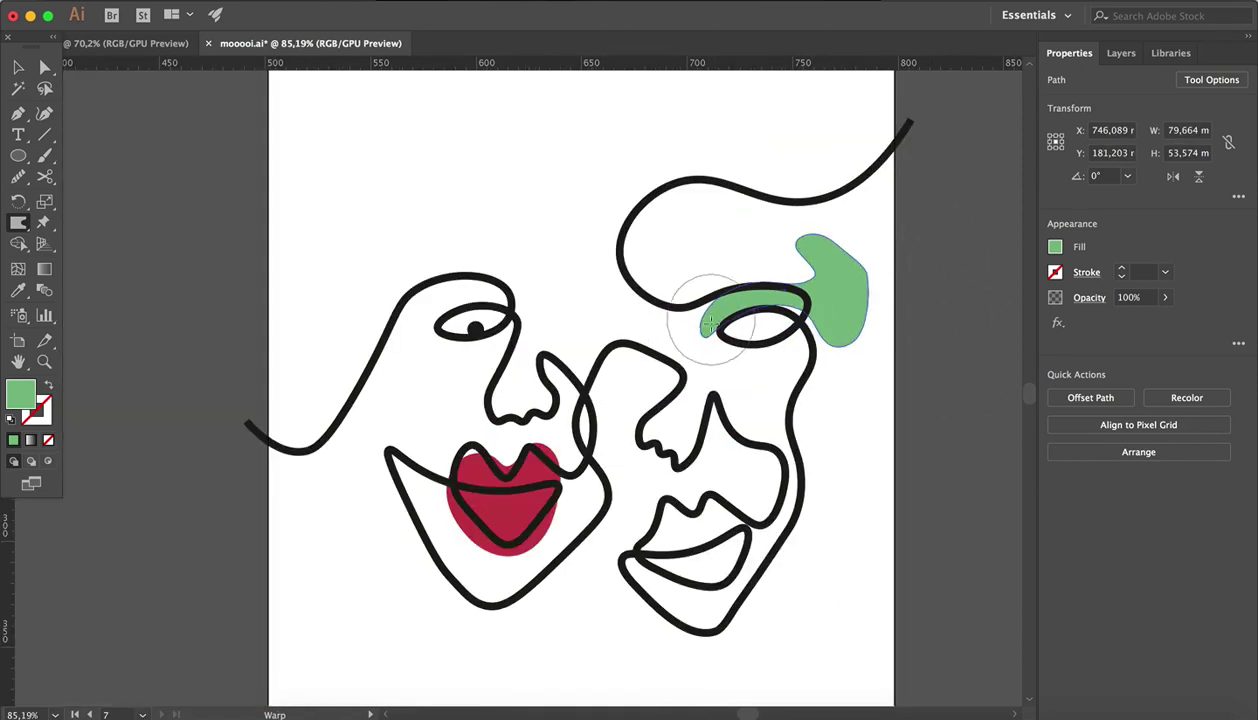
drag(710, 317, 694, 290)
mouse_move(873, 278)
mouse_down()
mouse_move(797, 228)
mouse_move(797, 242)
mouse_up()
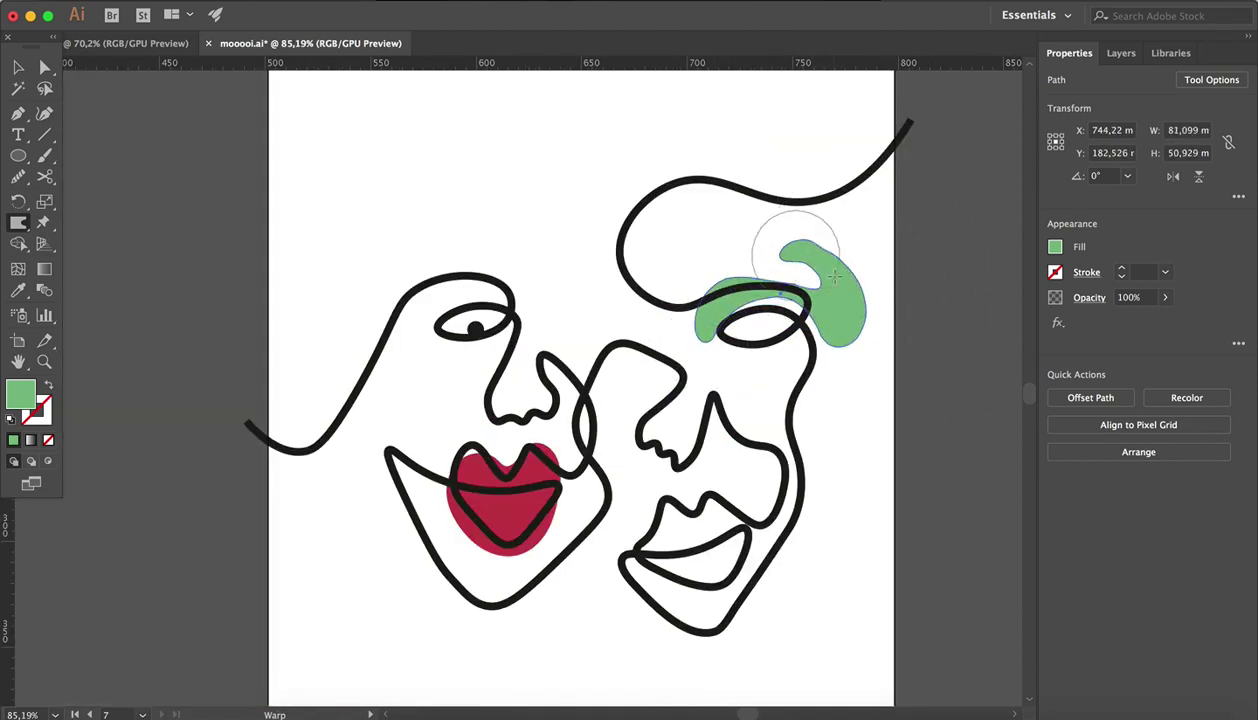
Duplicate the left face's black pupil into the outer part of the right face's eye and deselect it.
key(v)
drag(475, 330, 723, 303)
click(864, 368)
click(860, 394)
scroll(858, 399, down, 2)
click(797, 403)
scroll(784, 403, down, 4)
scroll(895, 380, up, 1)
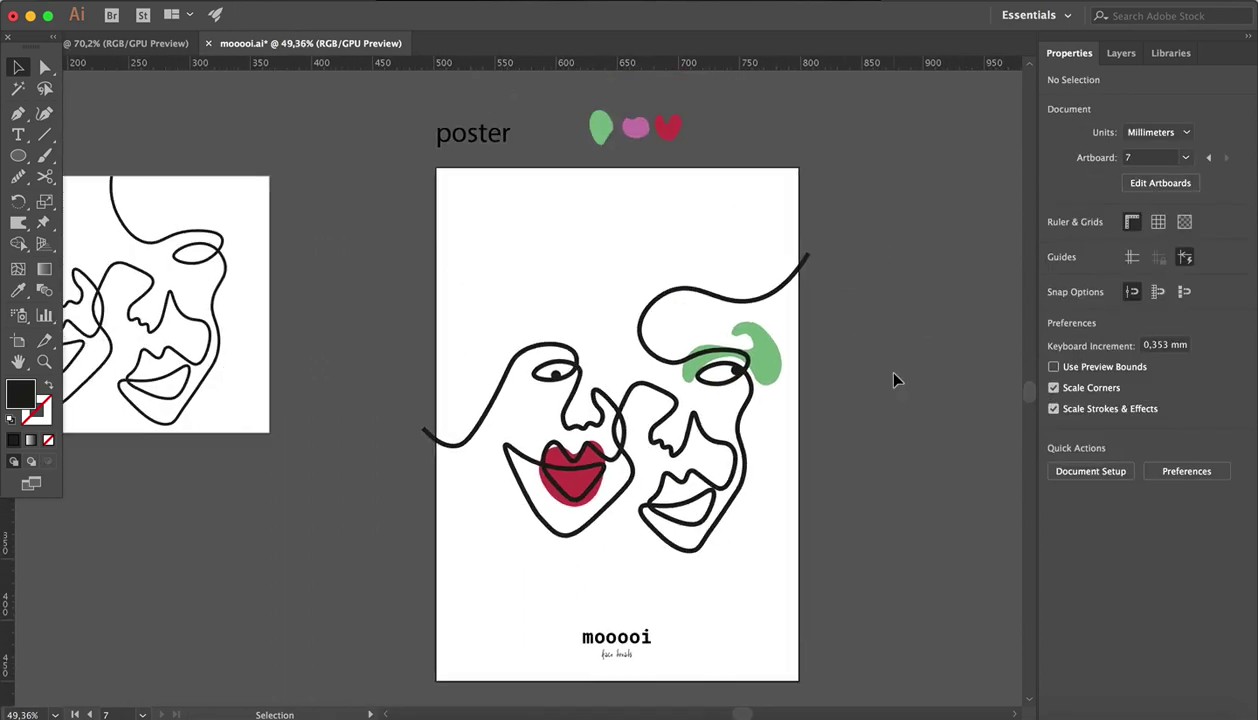